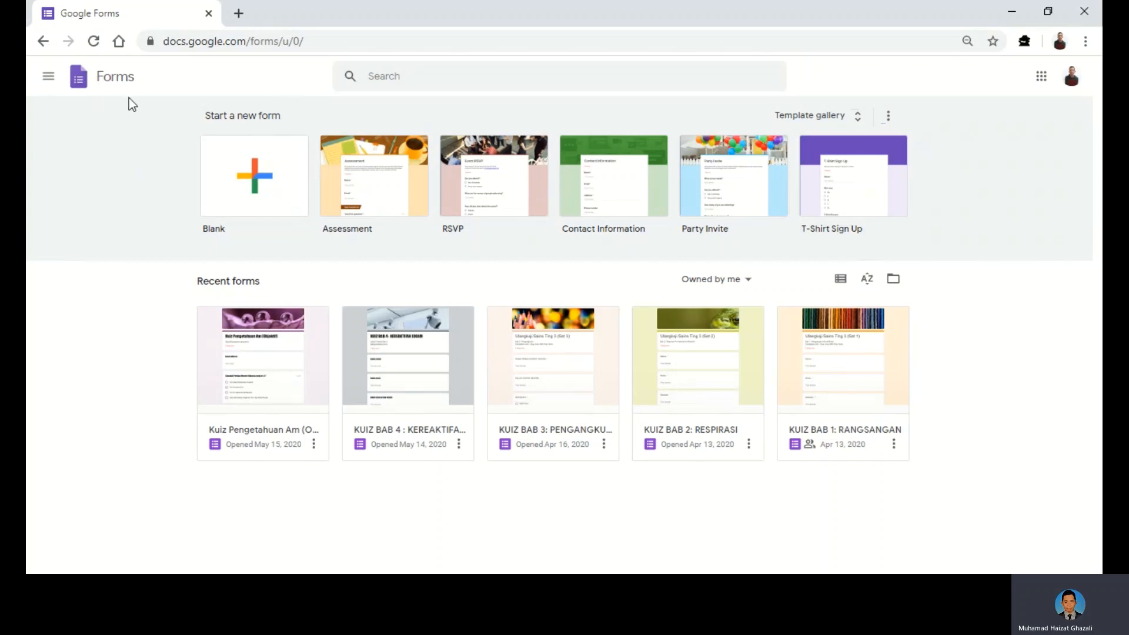
# - Create a blank form from the Start a new form gallery
pyautogui.click(248, 186)
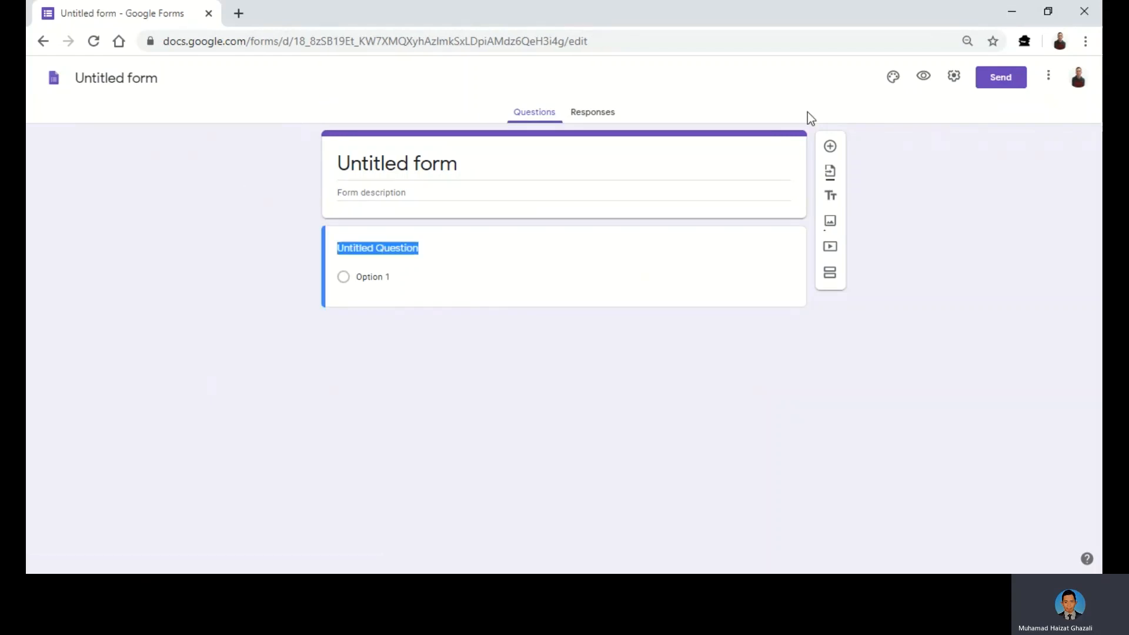
# - Collect email addresses, set confirmation message 'Terima kasih kerana menghantar tugasan.', and enable quiz mode
pyautogui.click(953, 76)
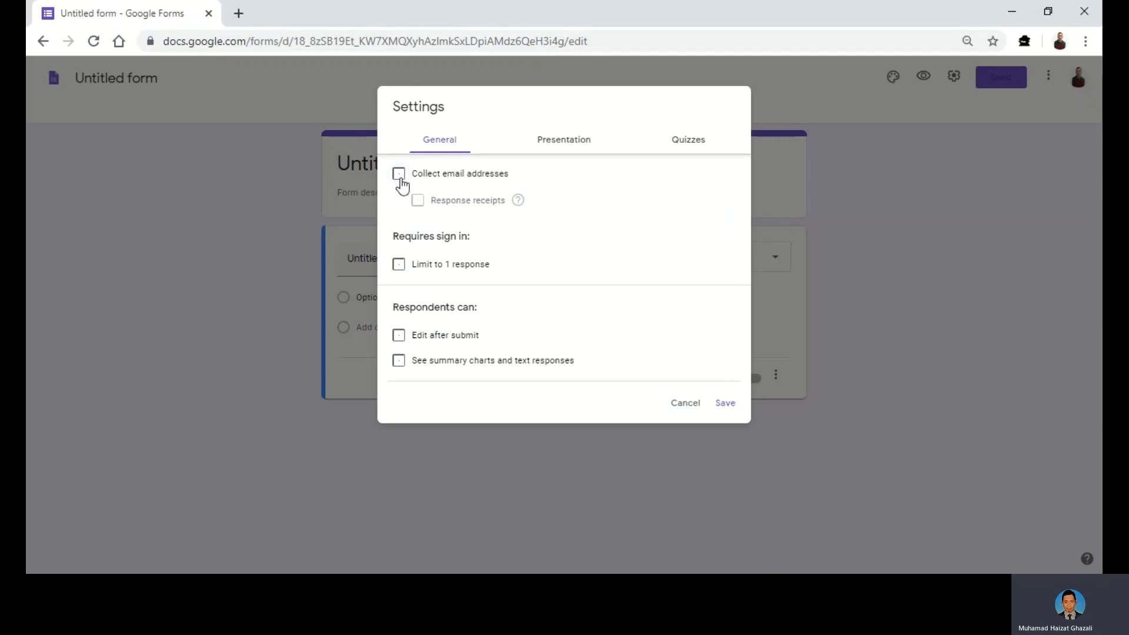
pyautogui.click(400, 176)
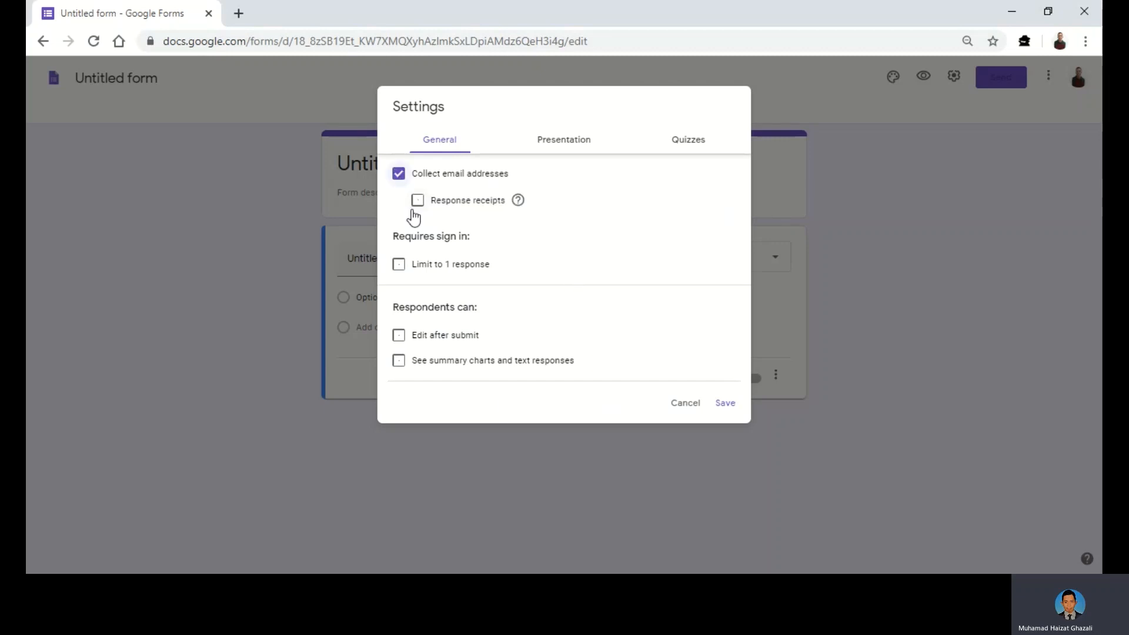
pyautogui.click(563, 150)
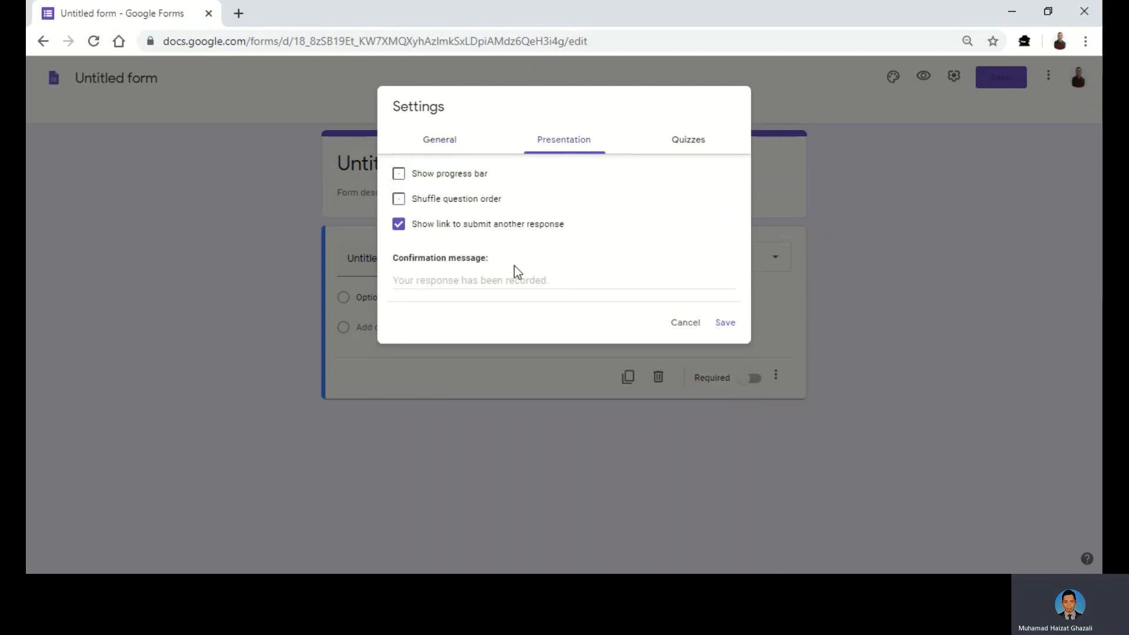
pyautogui.click(452, 283)
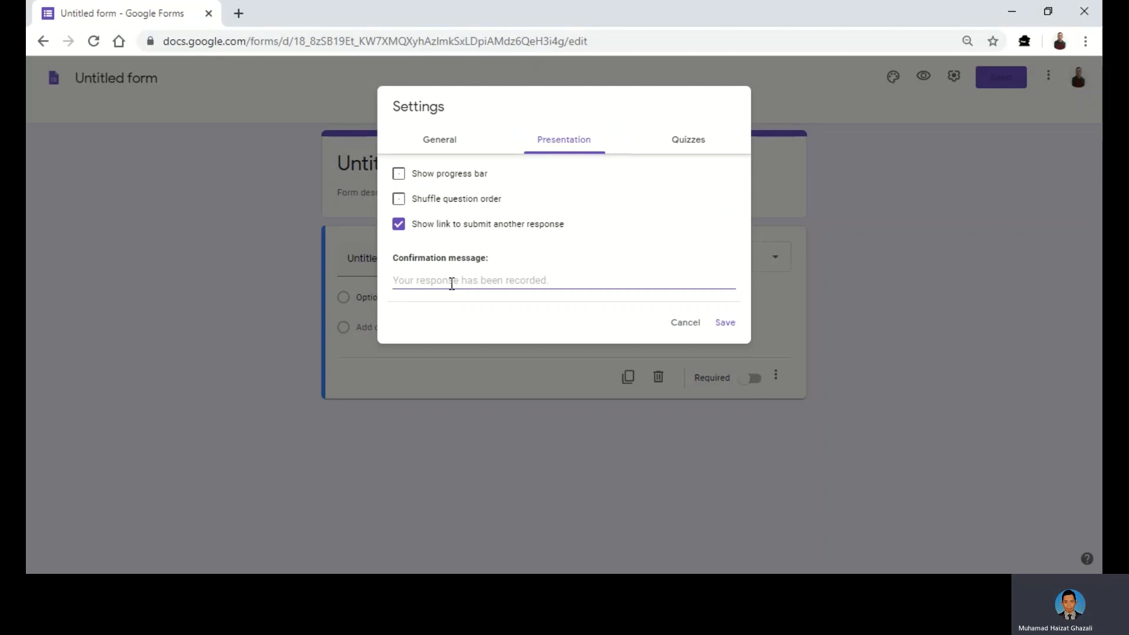
pyautogui.write('Terim')
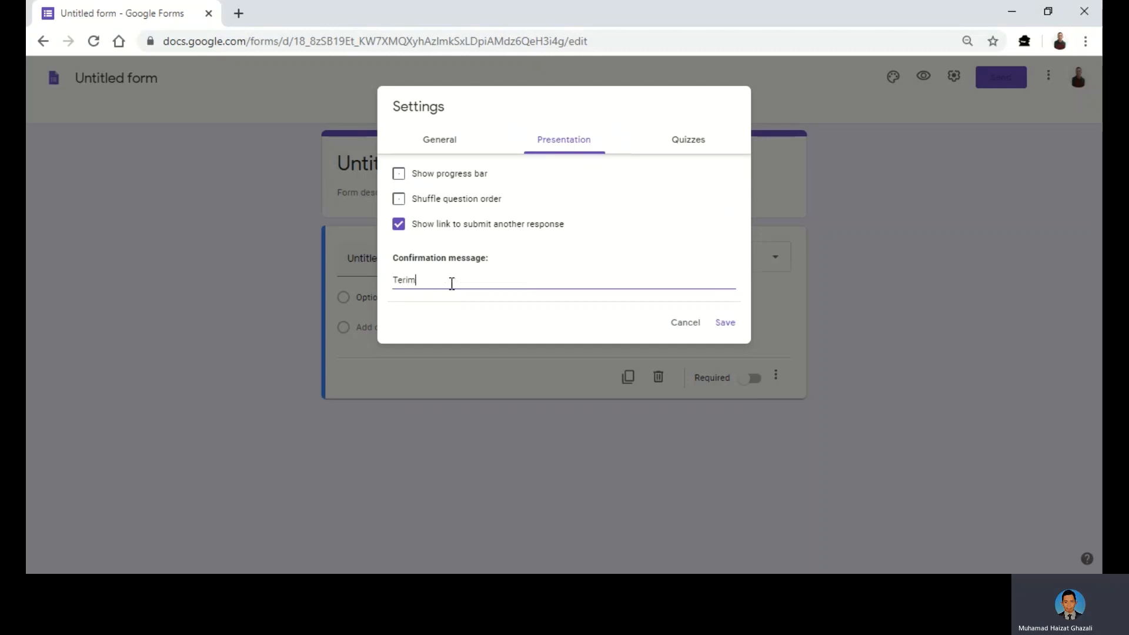
pyautogui.write('a kasih ke')
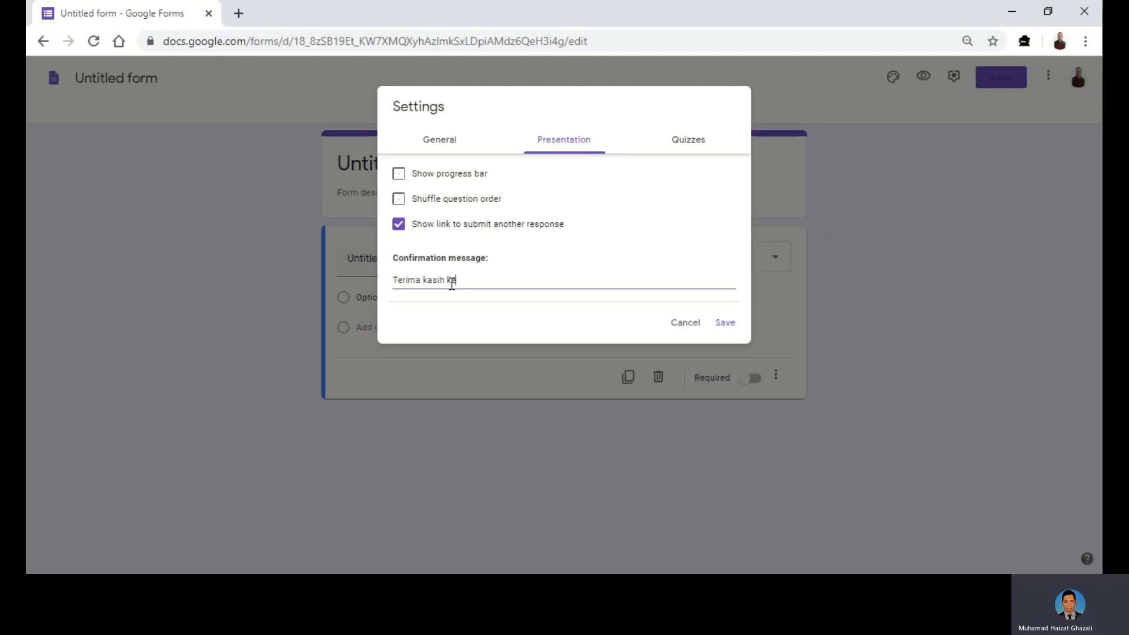
pyautogui.write('rana menghantar tugasan')
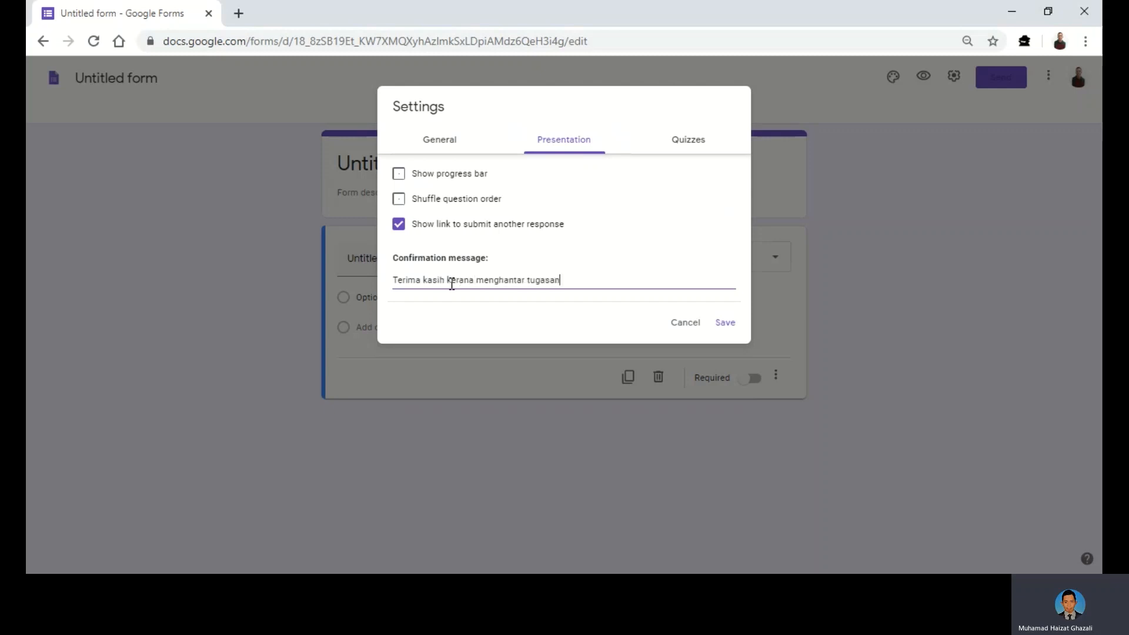
pyautogui.write('.')
pyautogui.click(693, 149)
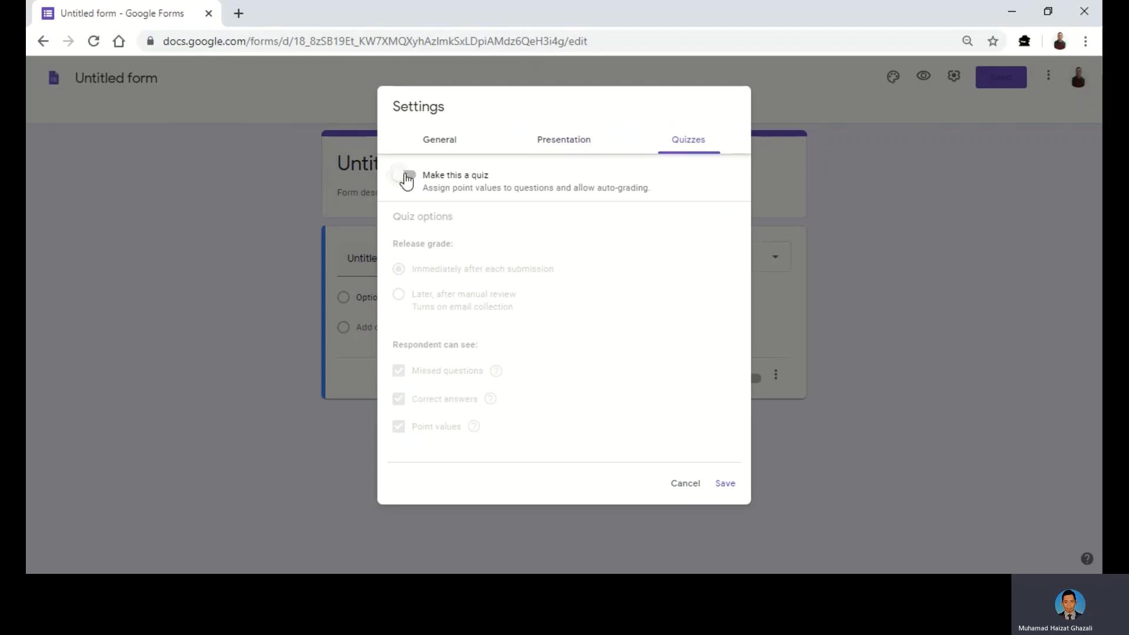
pyautogui.click(406, 175)
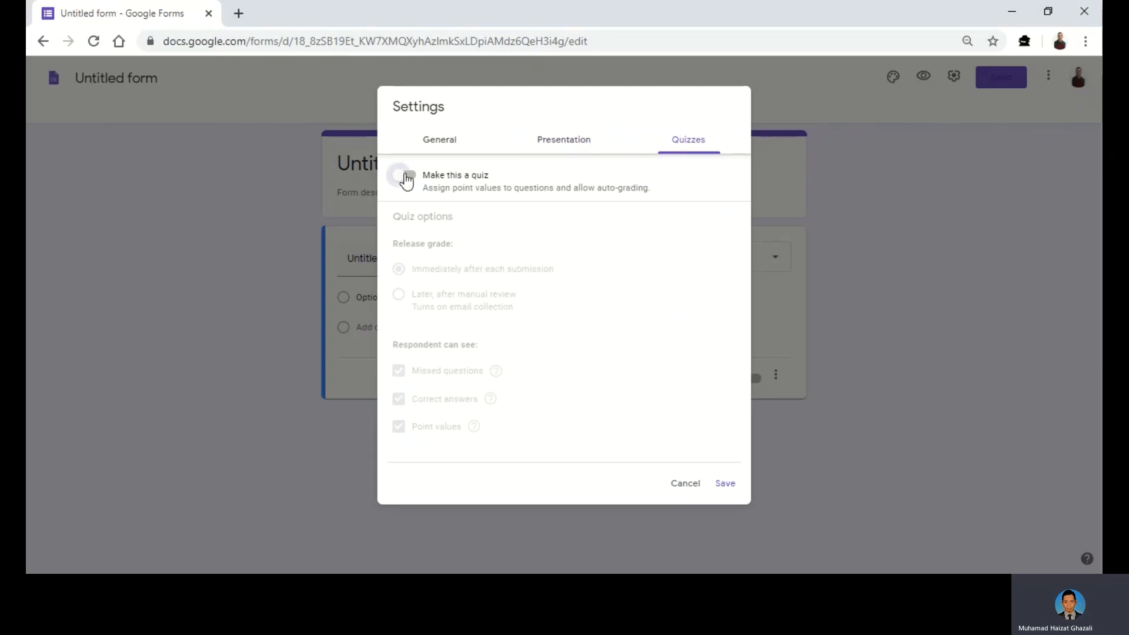
pyautogui.click(725, 484)
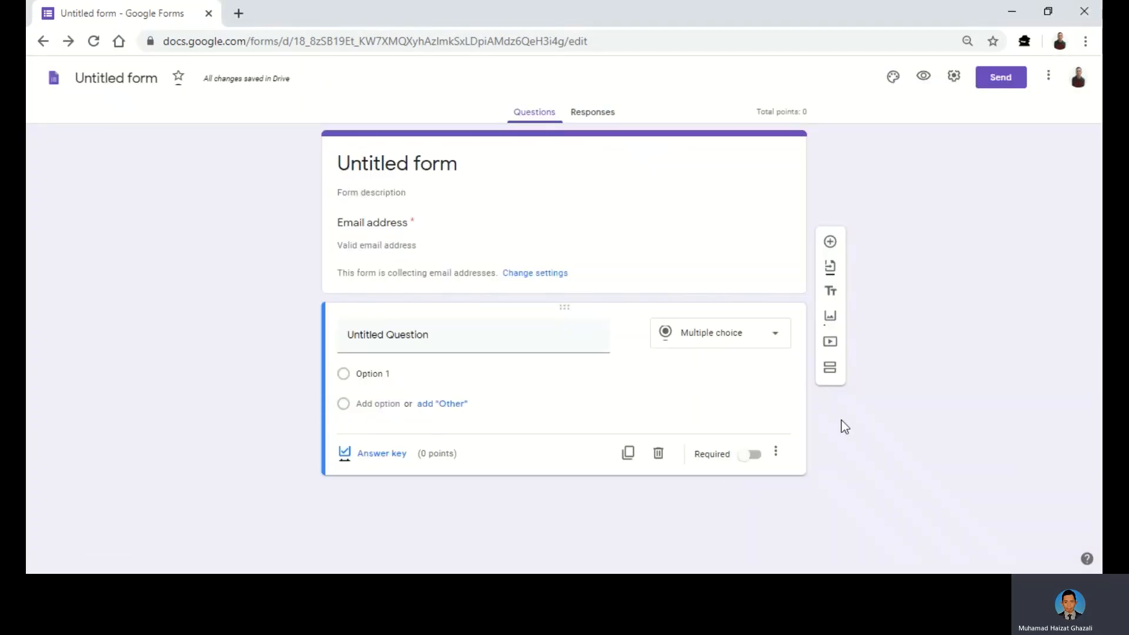
# - Title the form 'Kuiz Pengetahuan Am' and add the 'Arahan: Sila selesaikan soalan…' description
pyautogui.click(442, 166)
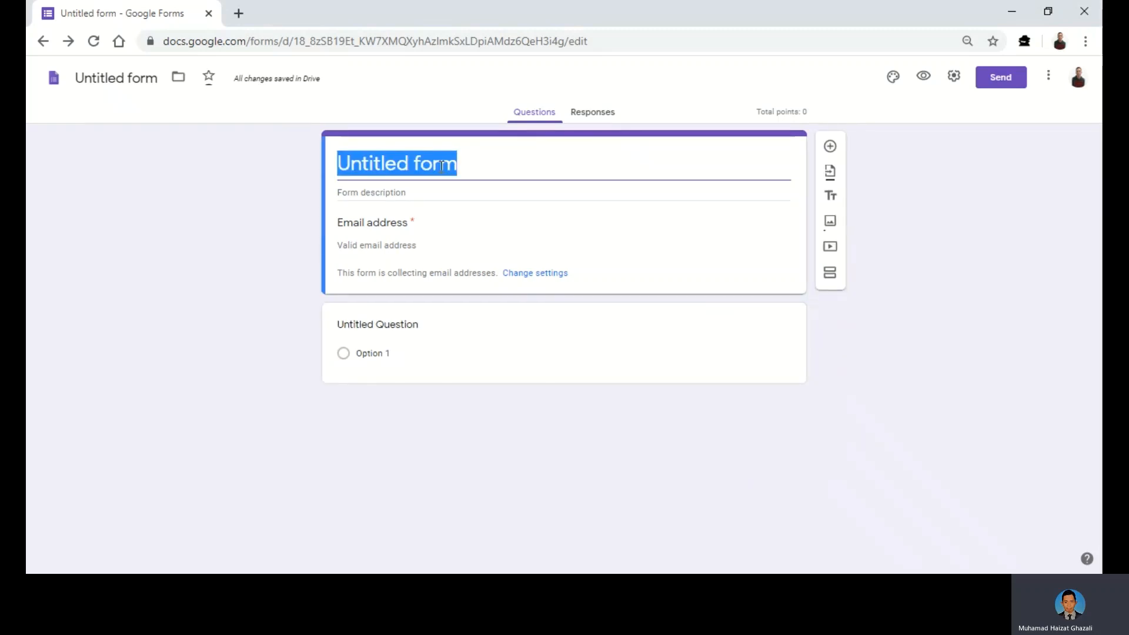
pyautogui.write('Kuiz P')
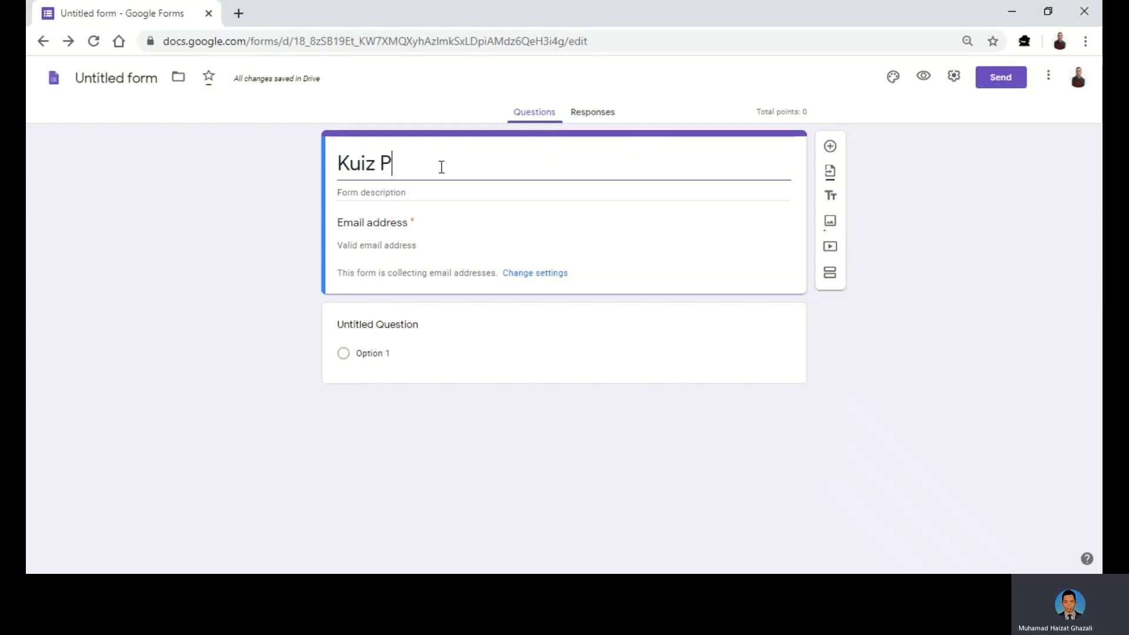
pyautogui.write('engetahuan Am')
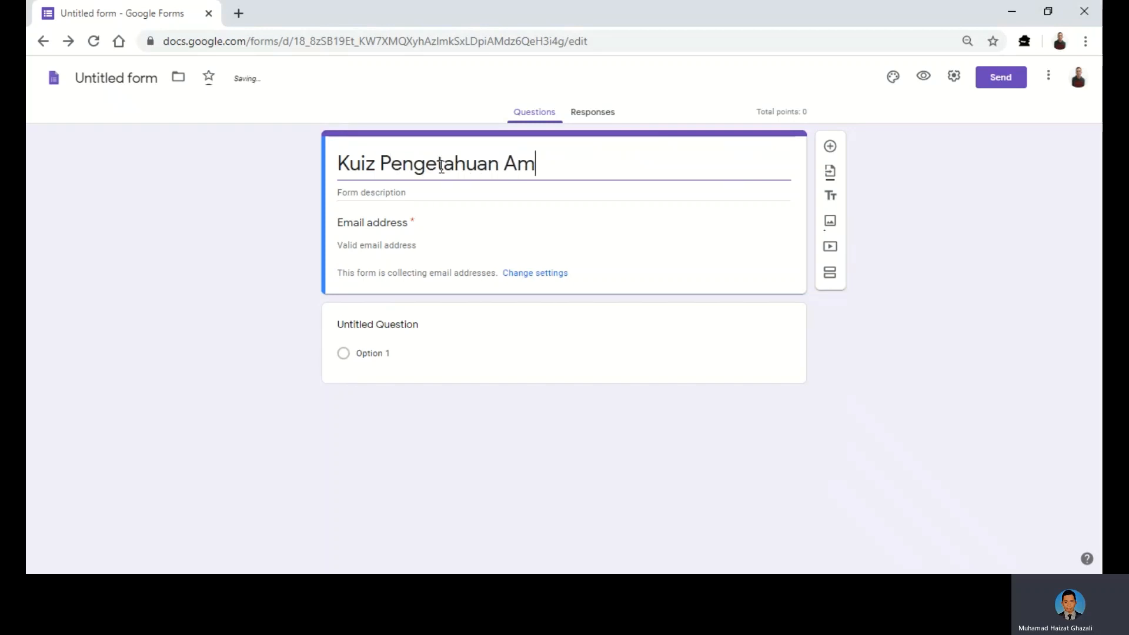
pyautogui.click(414, 199)
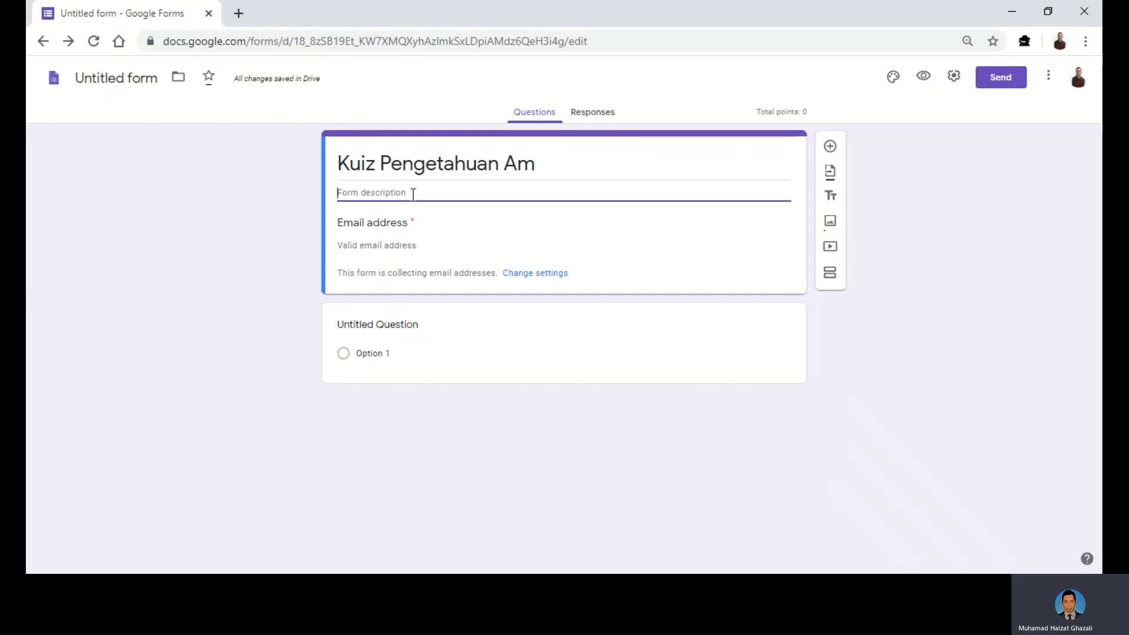
pyautogui.write('Araha')
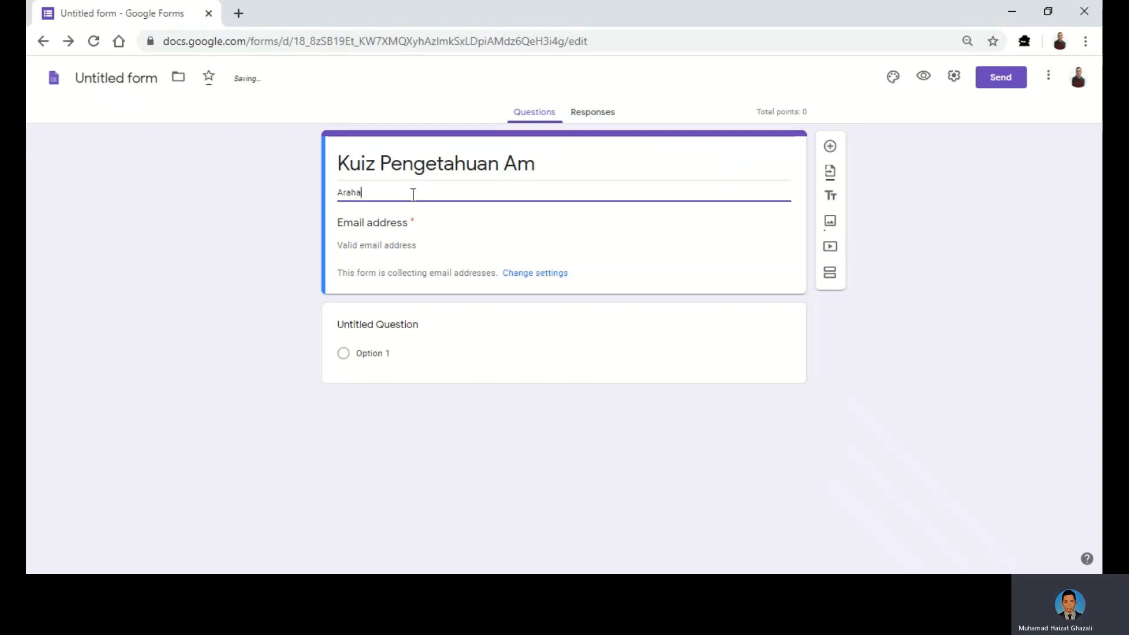
pyautogui.write('n: Sila selesaikan solaan')
pyautogui.press('BackSpace')
pyautogui.press('BackSpace')
pyautogui.press('BackSpace')
pyautogui.press('BackSpace')
pyautogui.write('alan berikut dengan')
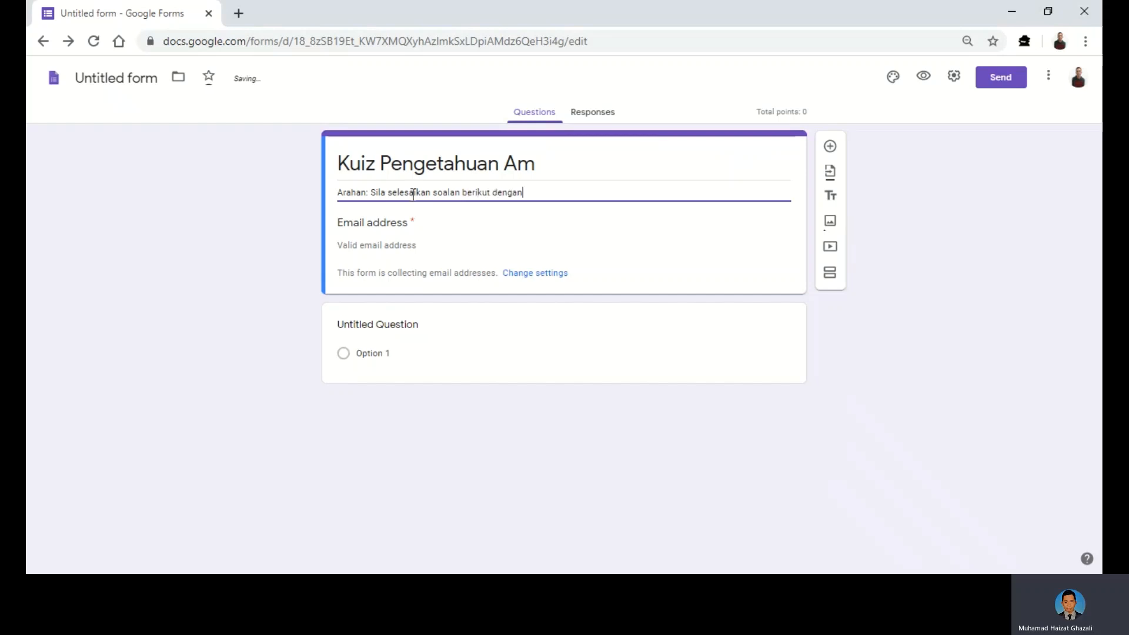
pyautogui.write(' jawapan yan')
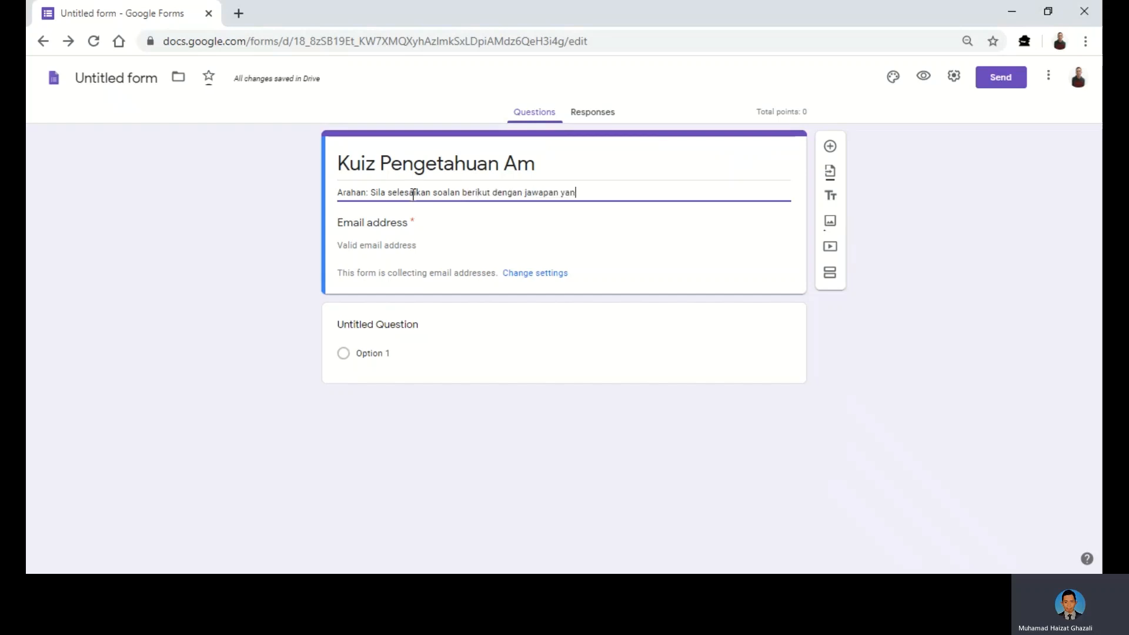
pyautogui.write('g betul.')
# - Select the first question and leave its type as Multiple choice
pyautogui.click(740, 324)
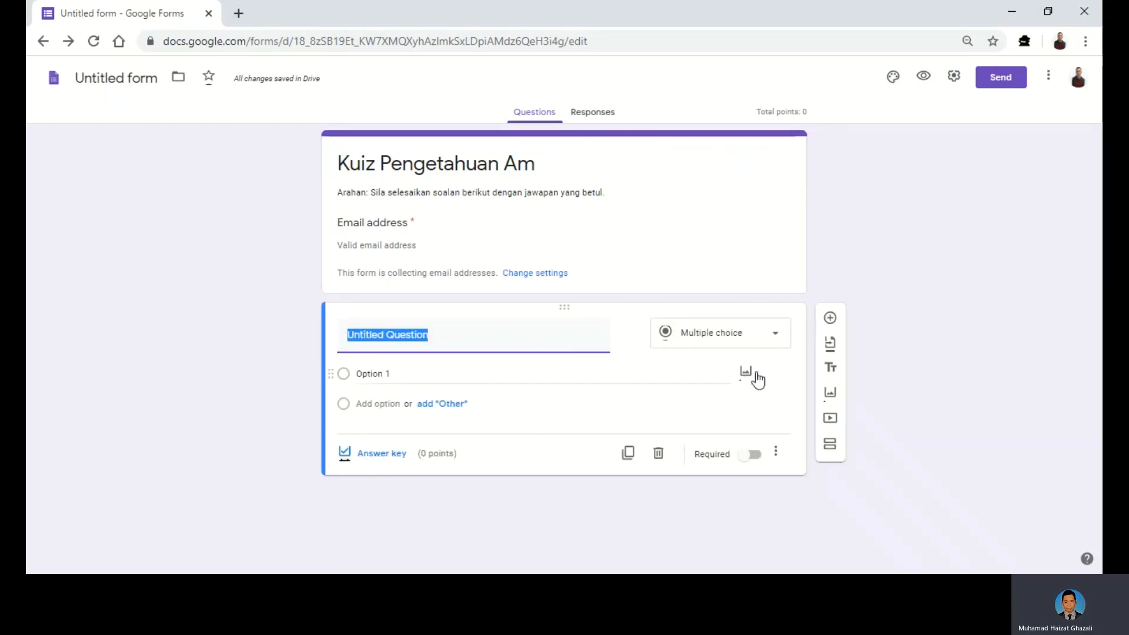
pyautogui.click(774, 341)
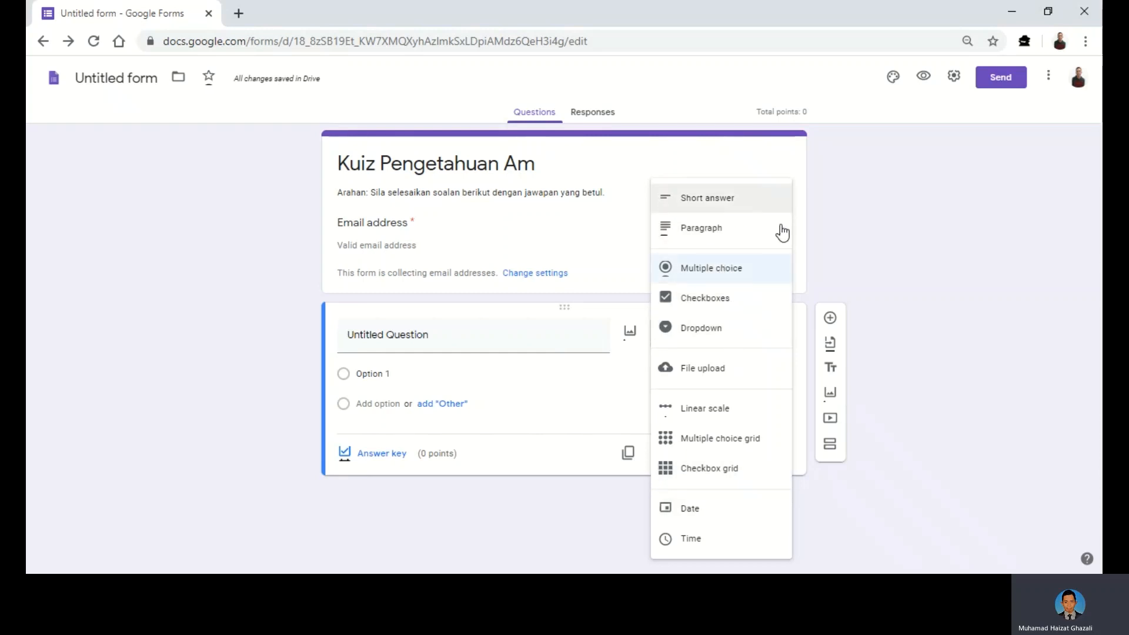
pyautogui.click(816, 197)
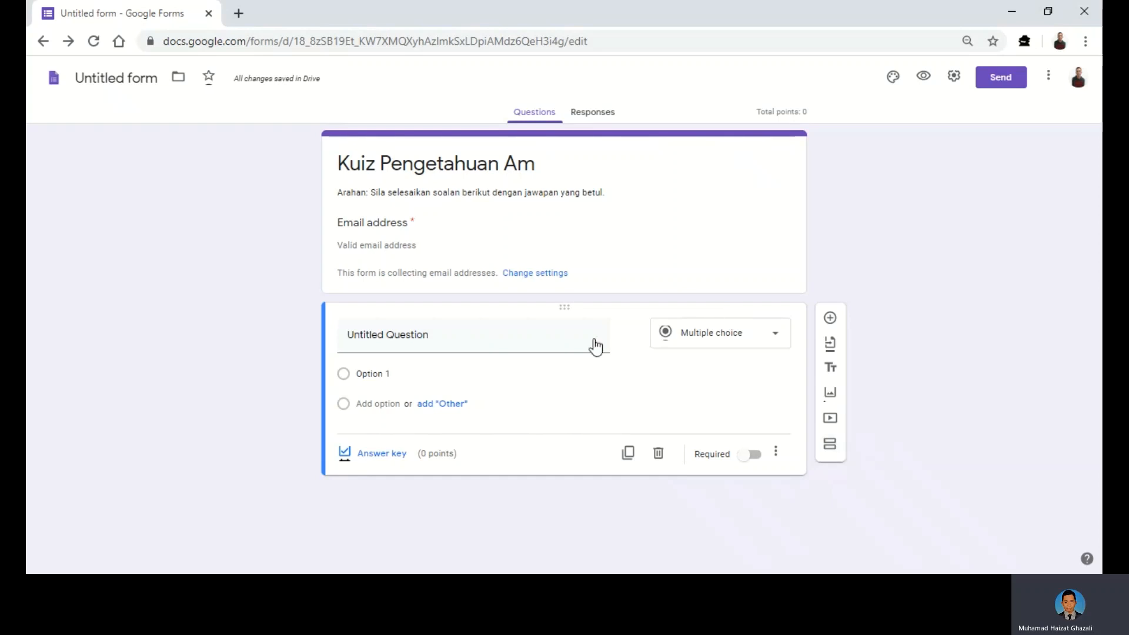
# - Enter 'Siapakan Perdana Menteri Malaysia yang ke-4?' as the first question's title
pyautogui.click(504, 338)
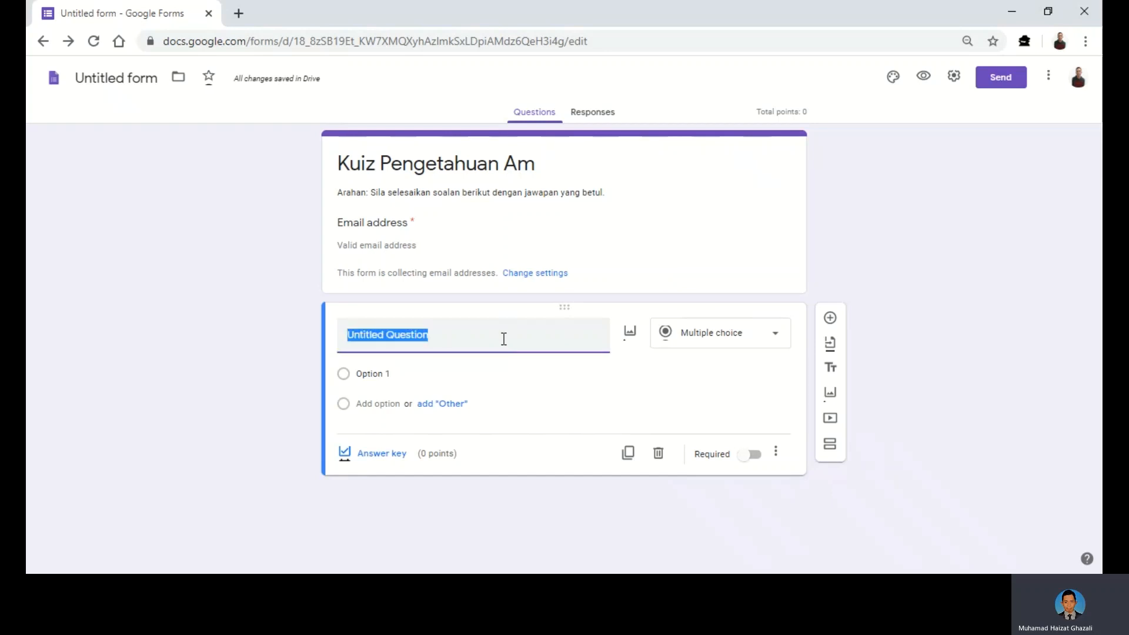
pyautogui.write('Si')
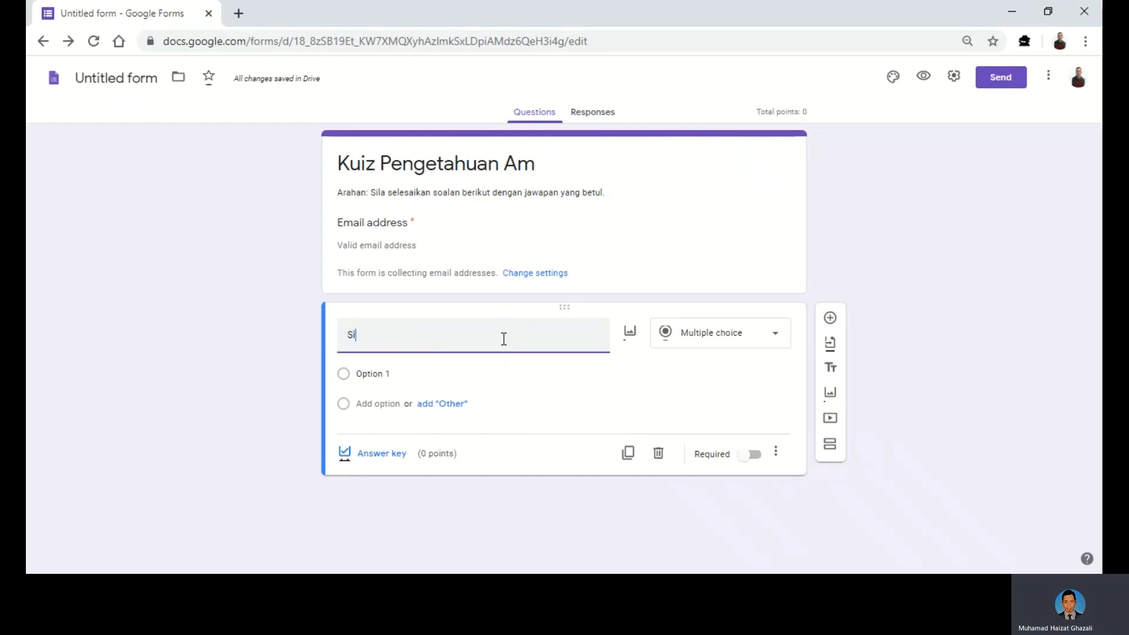
pyautogui.write('apakan ')
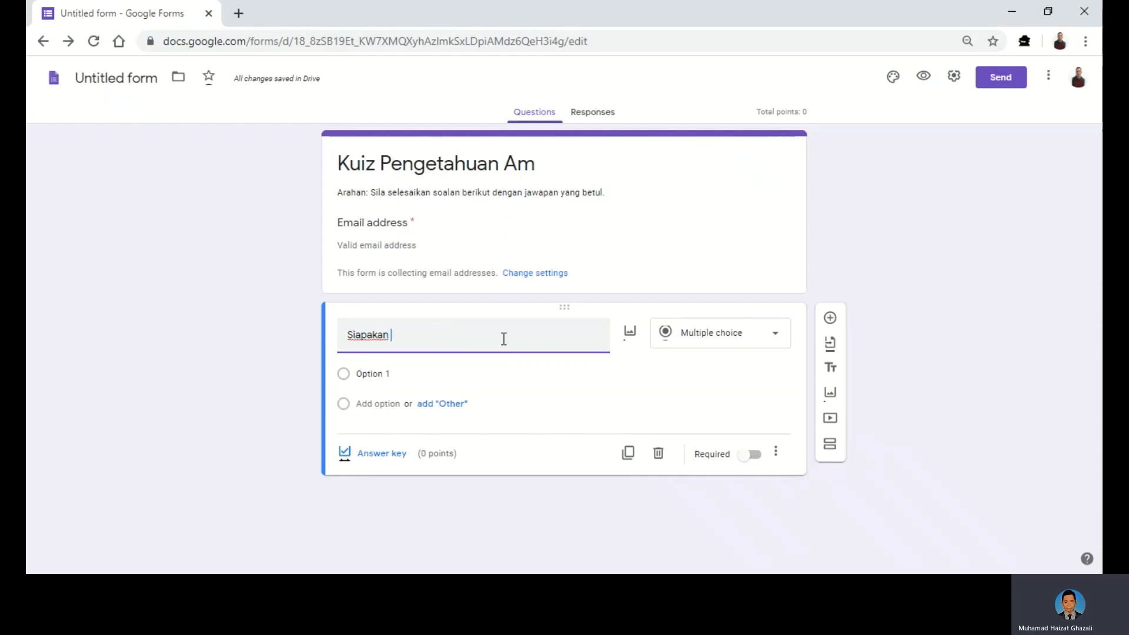
pyautogui.write('Perdana Menr')
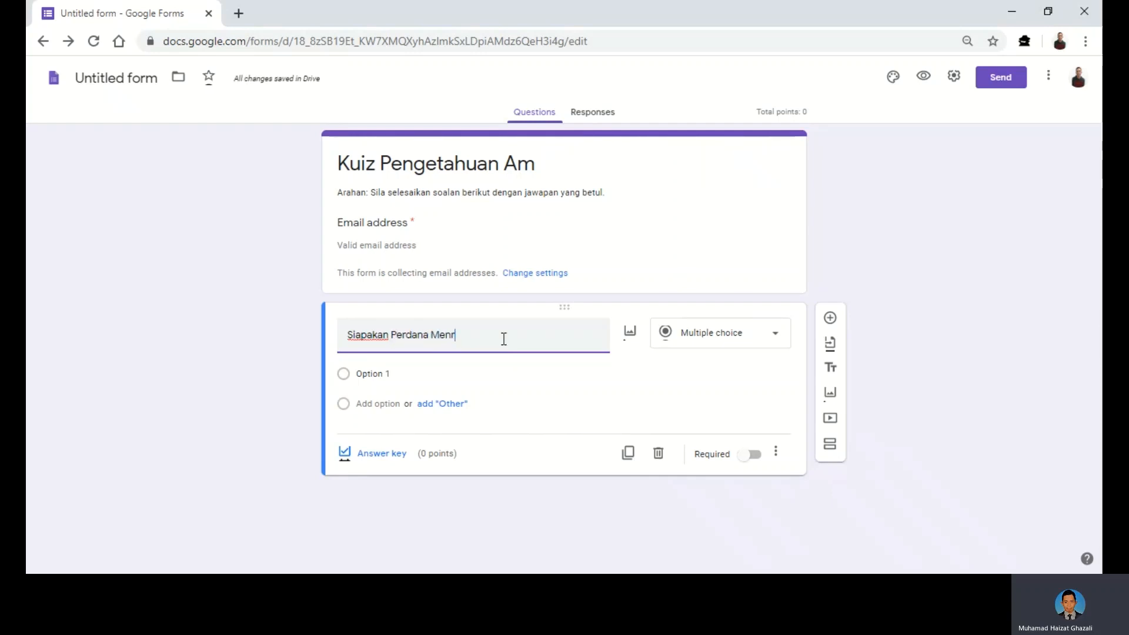
pyautogui.press('BackSpace')
pyautogui.write('teri Malaysia yang ke-')
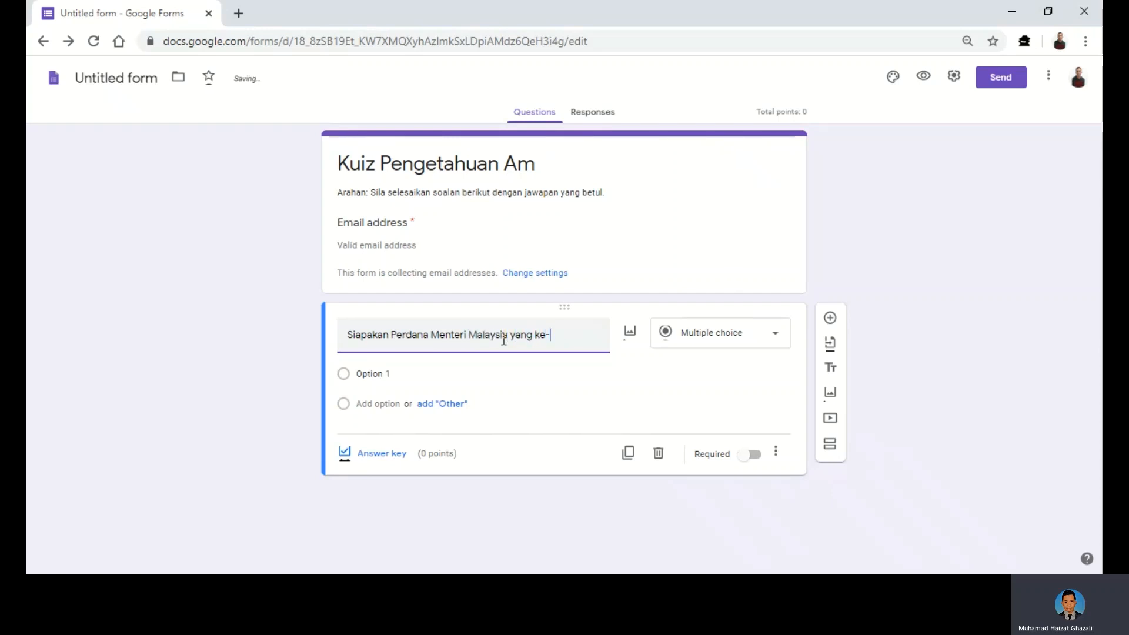
pyautogui.write('4?')
# - Add choices Najib Razak, Mahathir Mohamad, Tun Abdul Razak and Abdullah Ahmad Badawi, then open the answer key
pyautogui.click(368, 376)
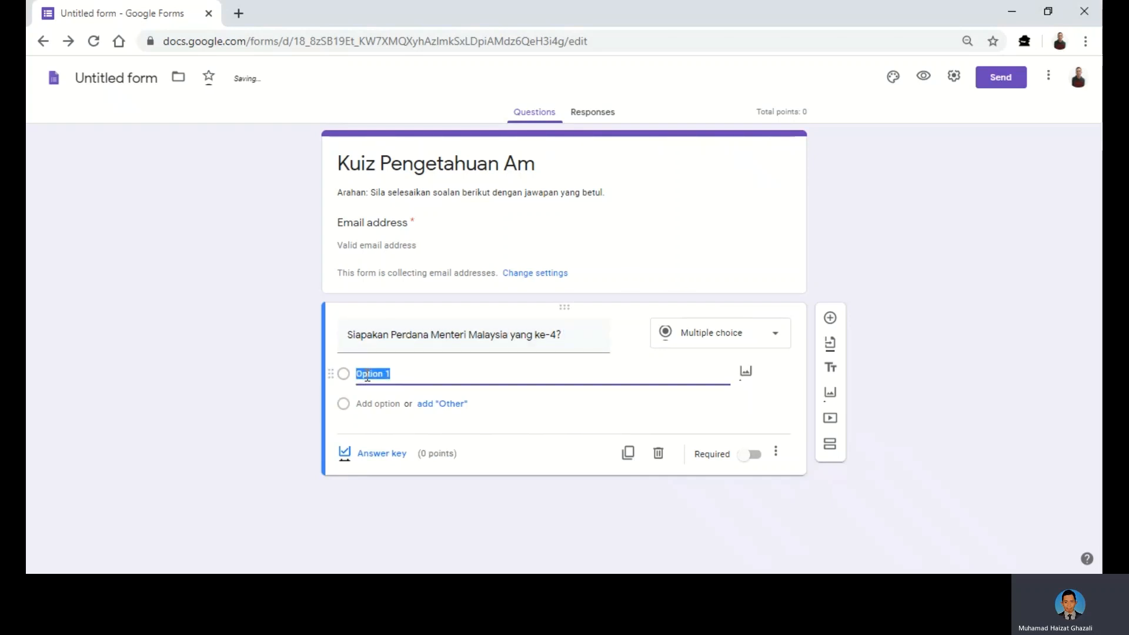
pyautogui.write('Najib')
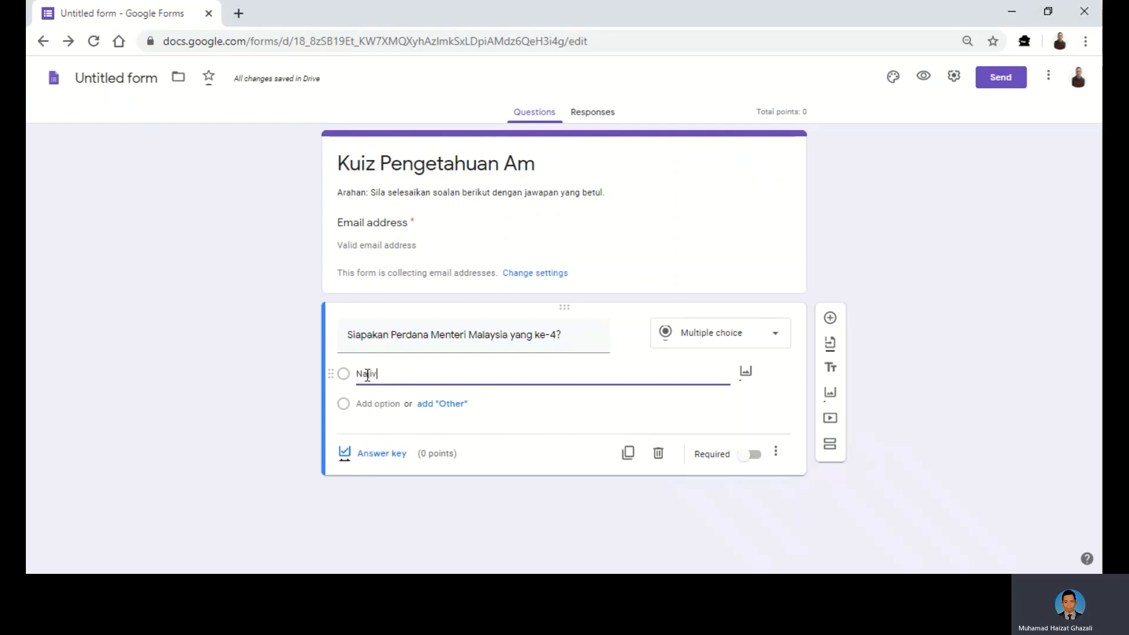
pyautogui.write(' Razak')
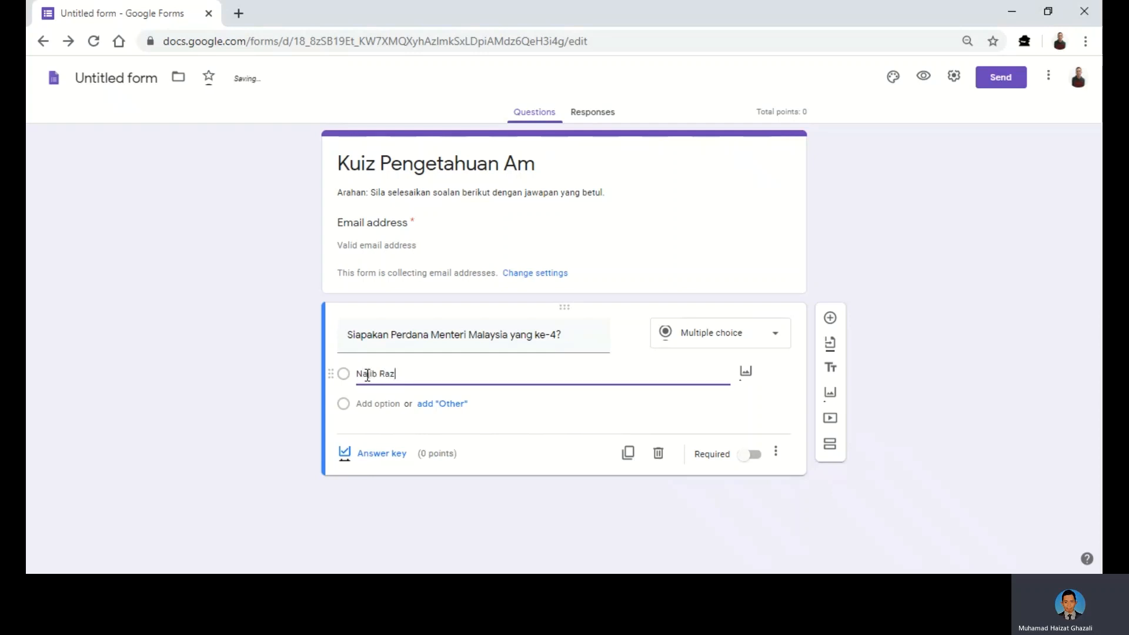
pyautogui.click(377, 405)
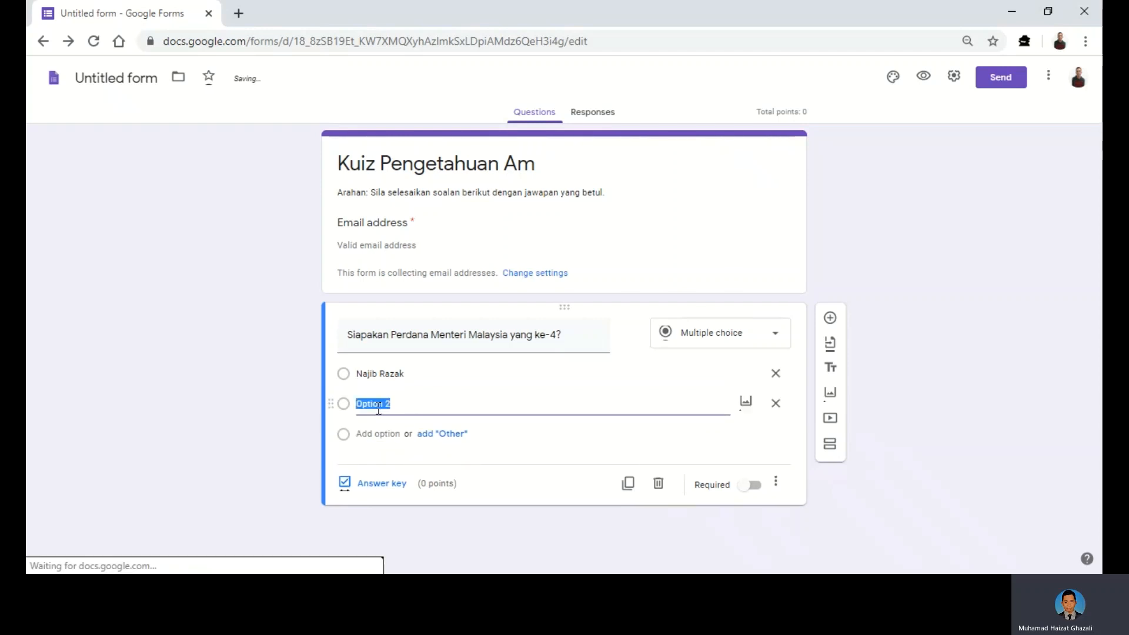
pyautogui.write('Mahath')
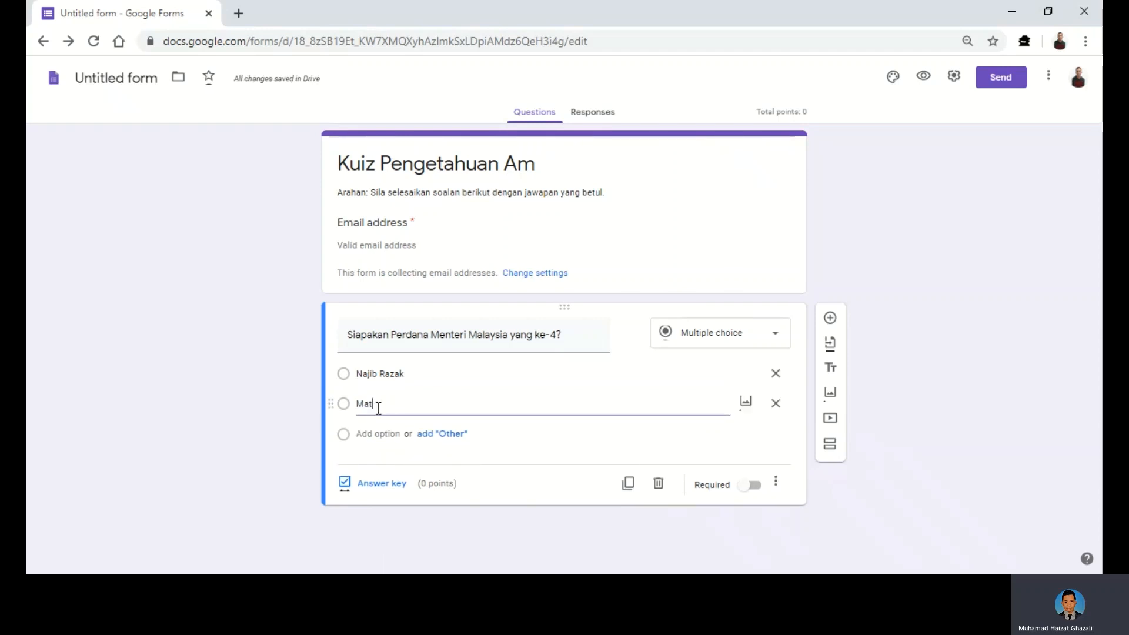
pyautogui.write('ir Mohamad')
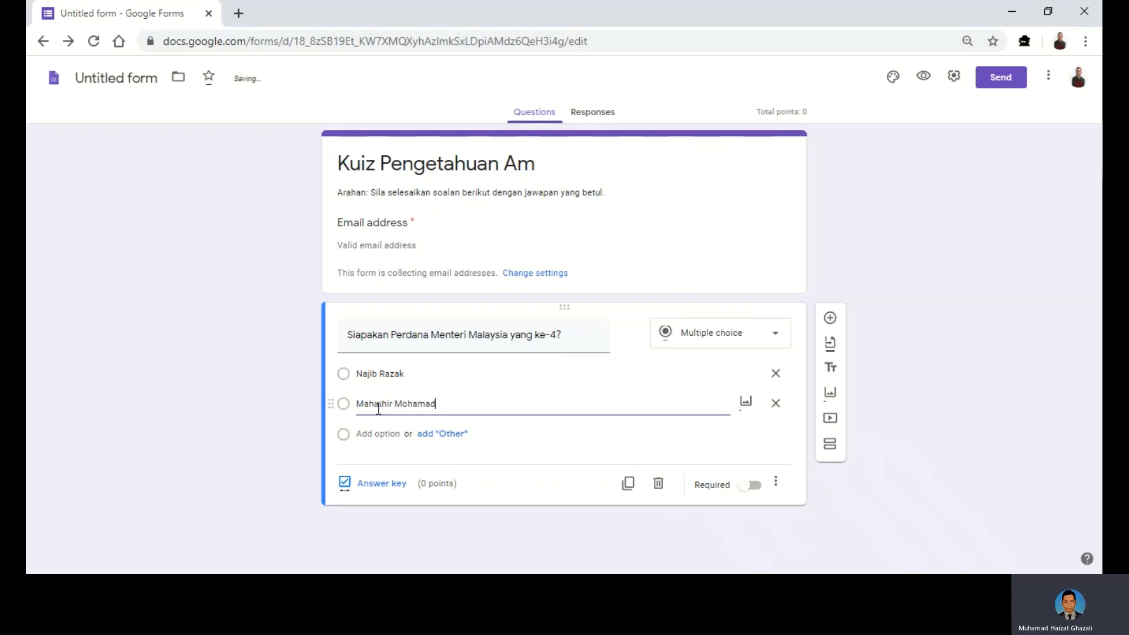
pyautogui.click(383, 432)
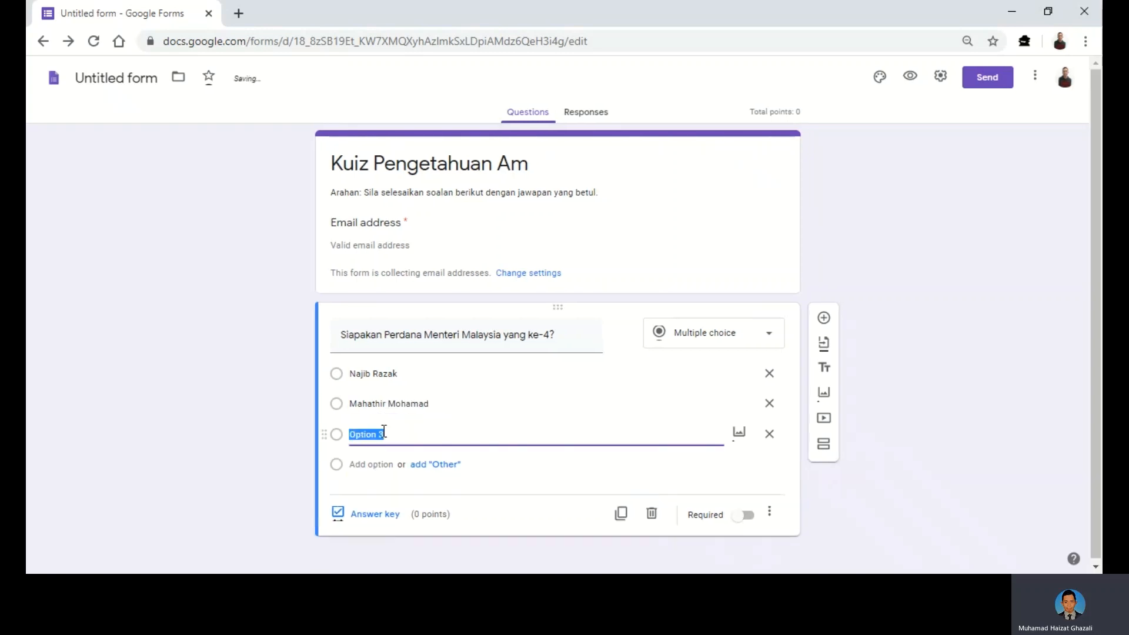
pyautogui.write('Tun Abdul')
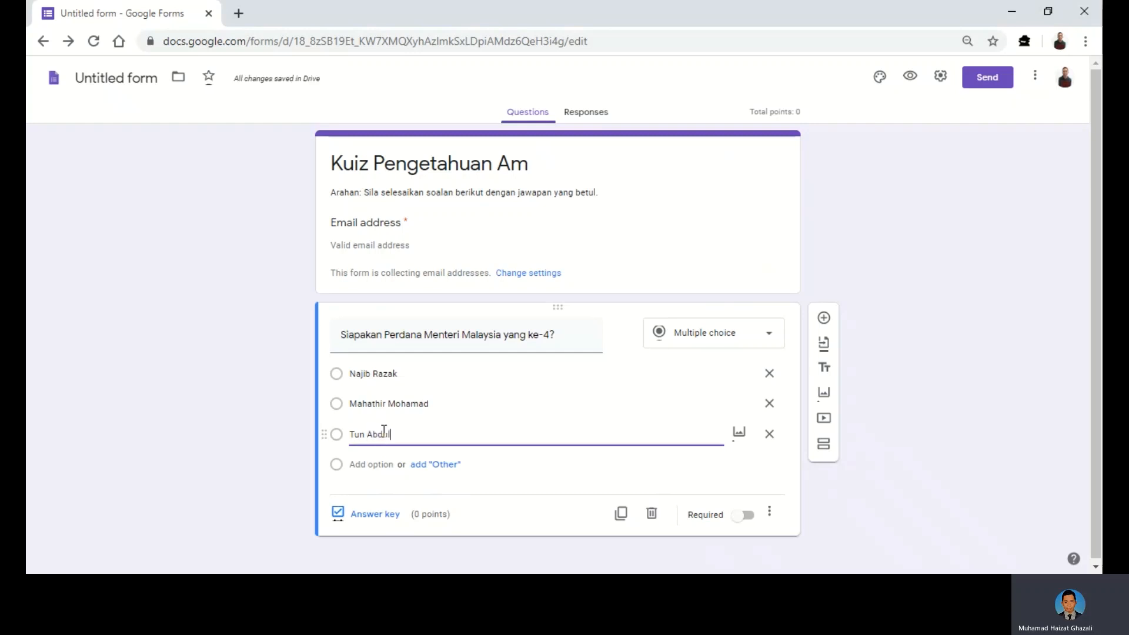
pyautogui.write(' Razak')
pyautogui.click(380, 463)
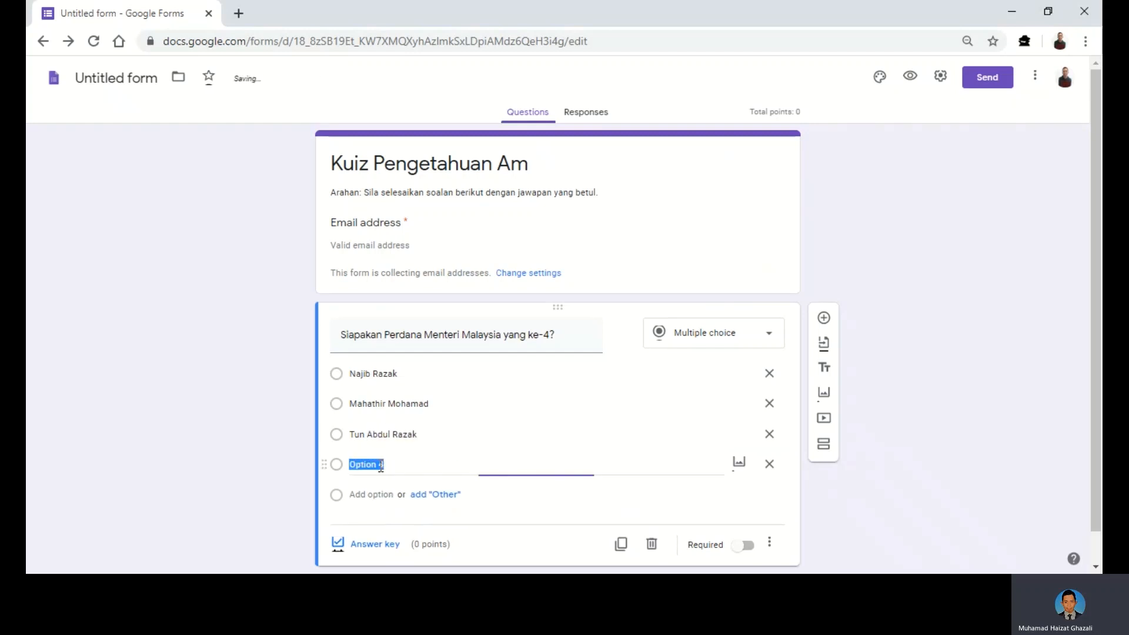
pyautogui.write('A')
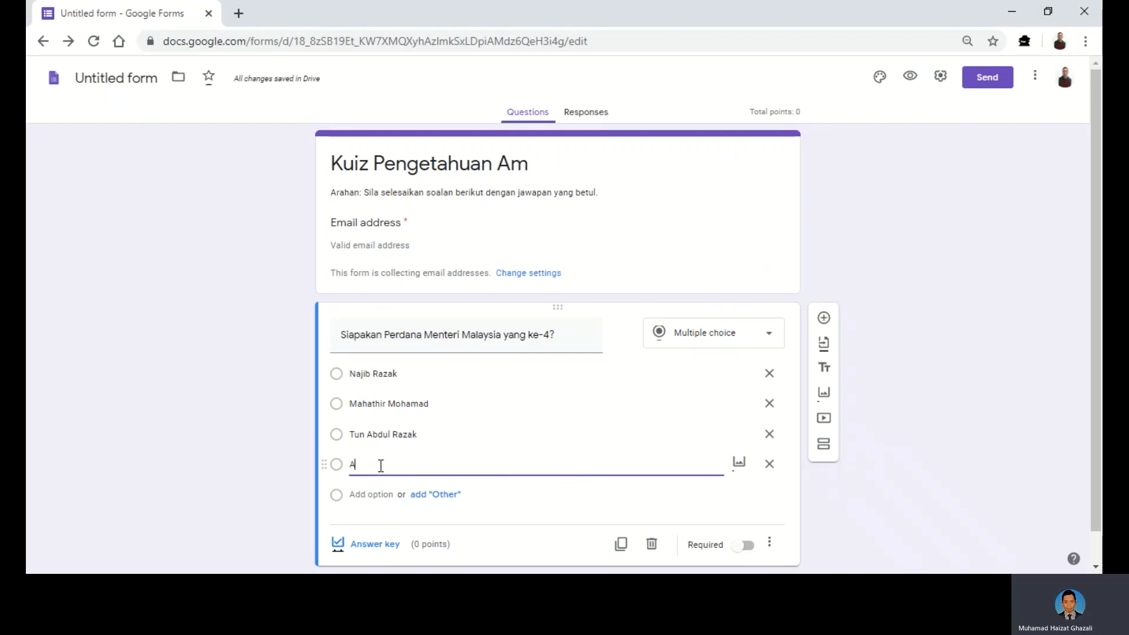
pyautogui.write('bdullah Ahmad Badawi')
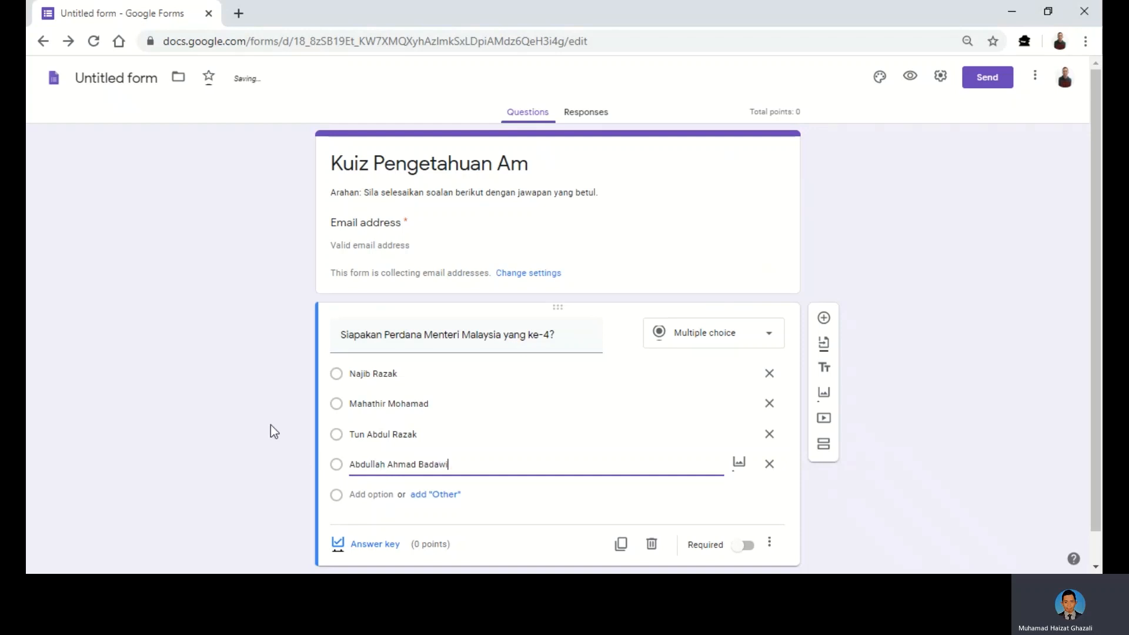
pyautogui.scroll(-1, 289, 424)
pyautogui.scroll(-1, 288, 421)
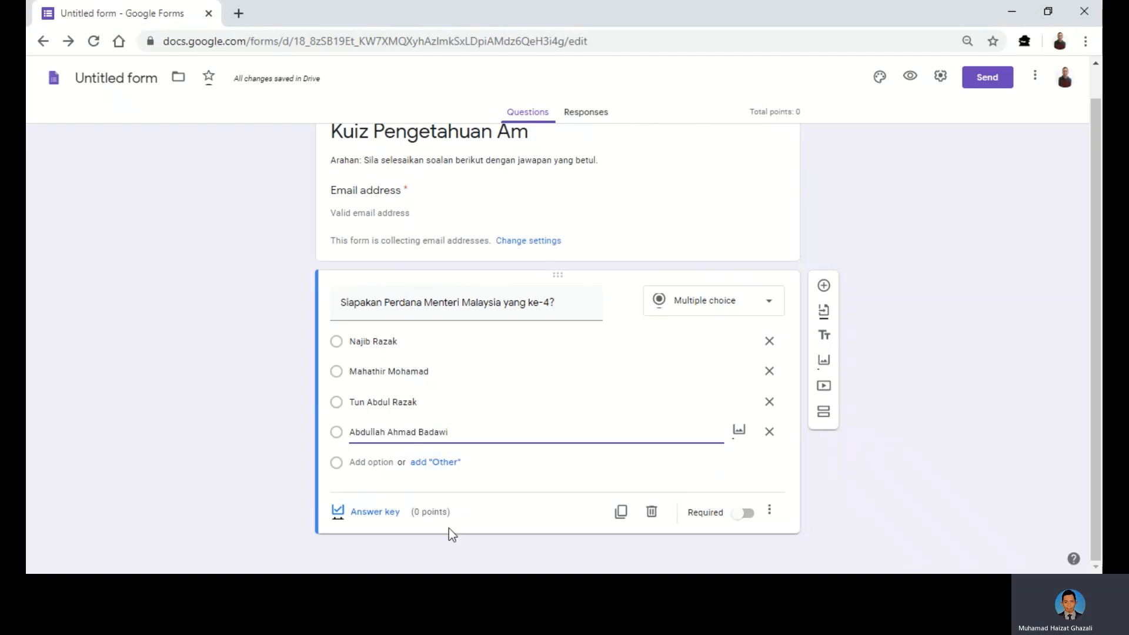
pyautogui.click(388, 523)
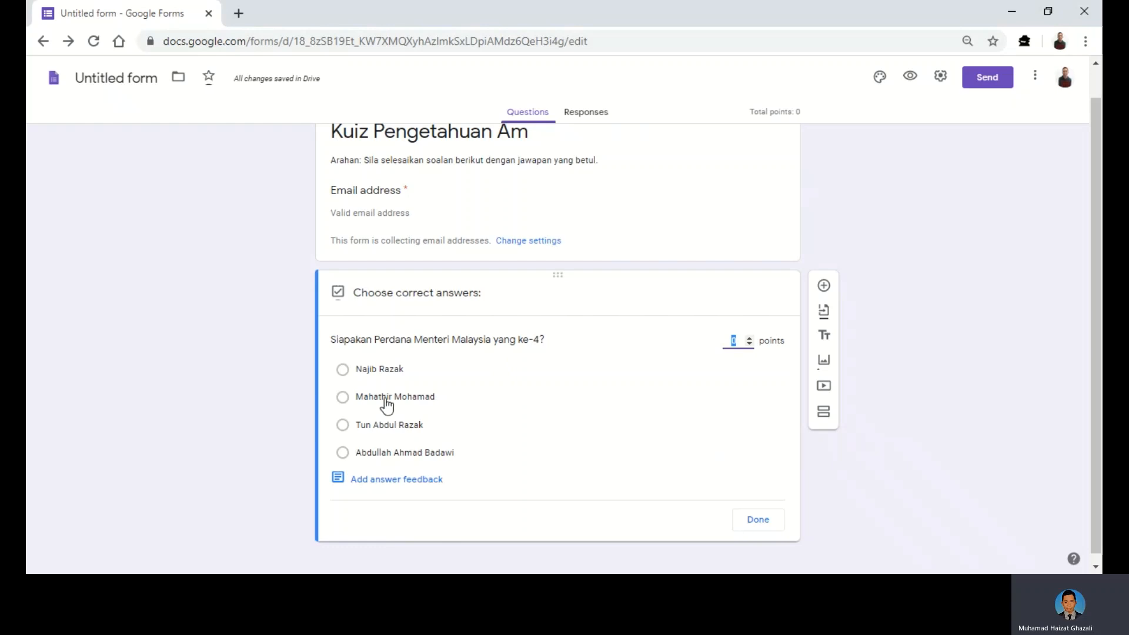
# - Mark Mahathir Mohamad as the correct answer and bring up answer feedback
pyautogui.click(343, 399)
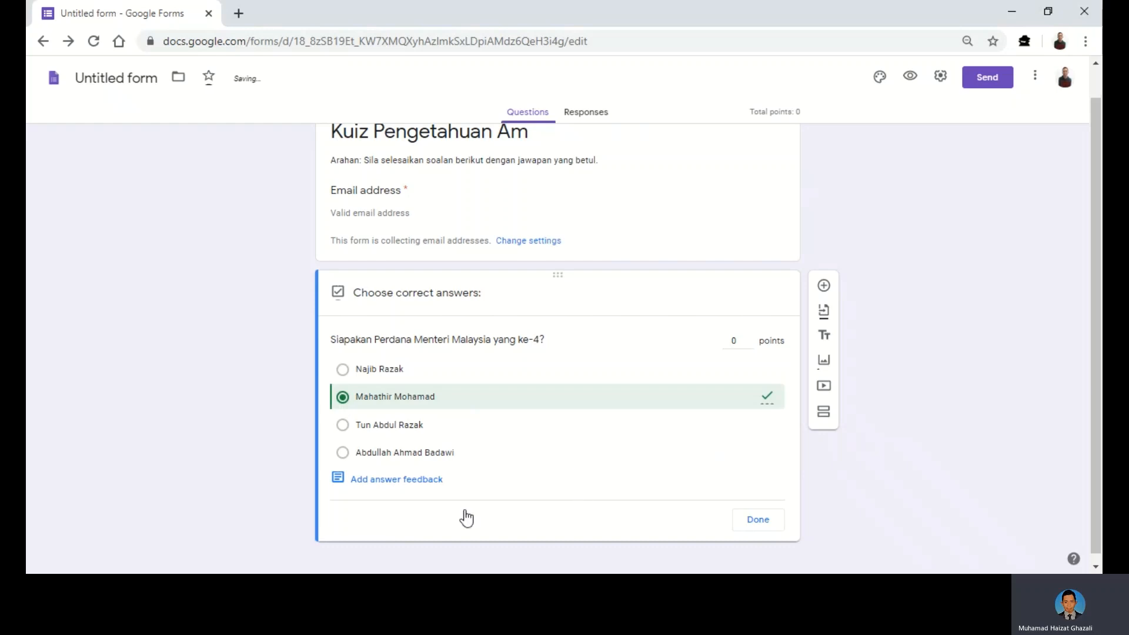
pyautogui.click(392, 490)
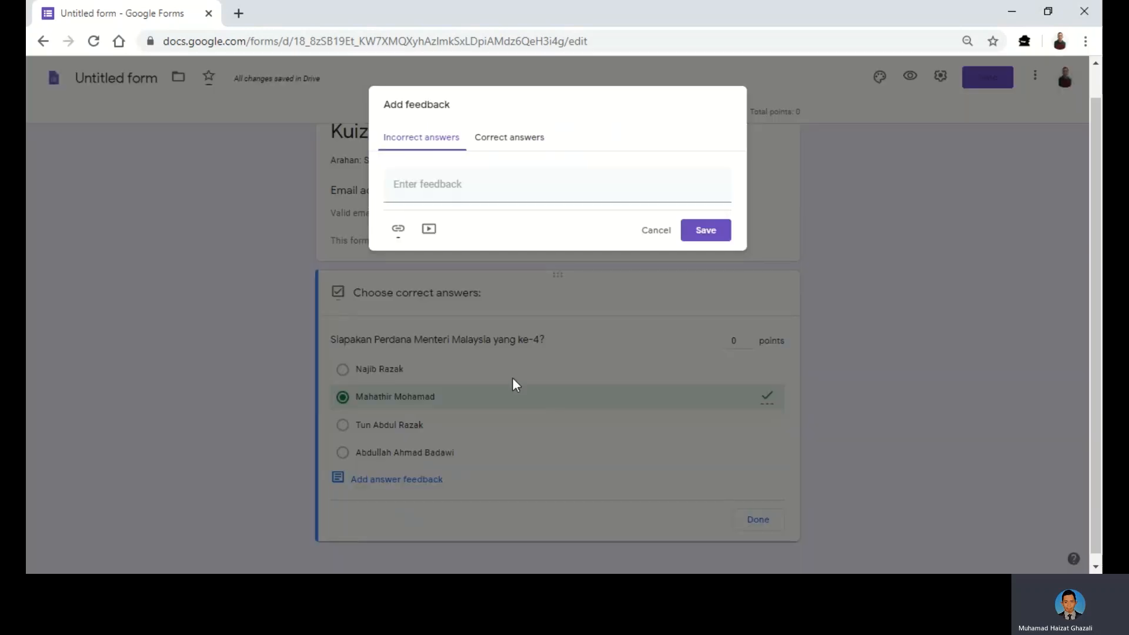
# - Add feedback 'Harap maaf. Sila cuba lagi' for wrong and 'Tahniah. Sila ke soalan seterusnya' for right answers
pyautogui.click(411, 189)
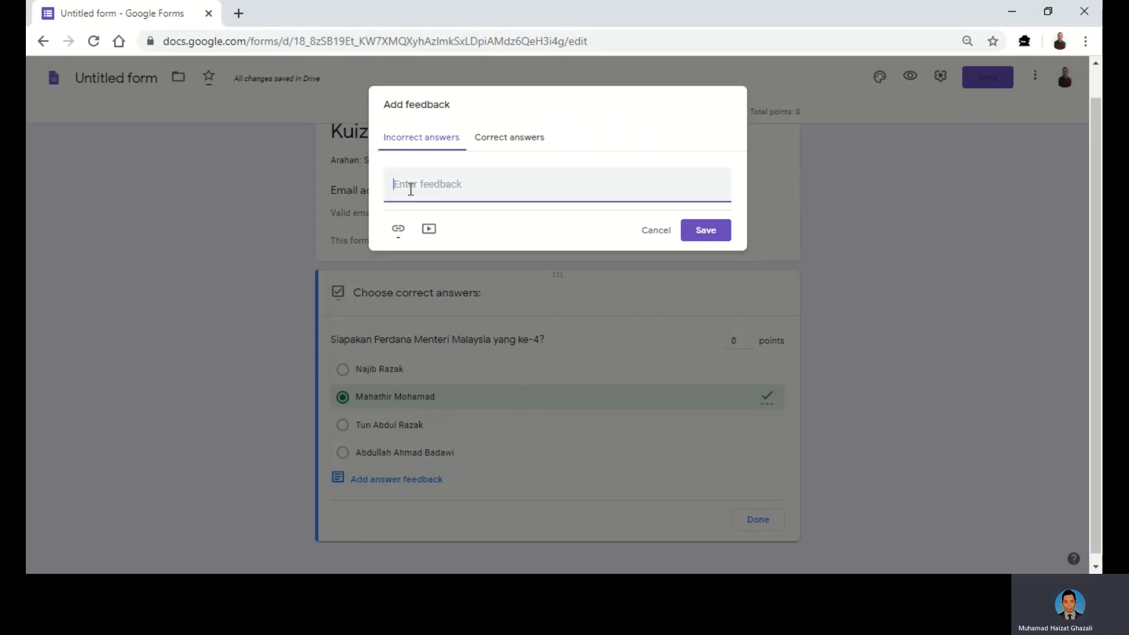
pyautogui.write('Harap maaf. Sila cuba lagi.')
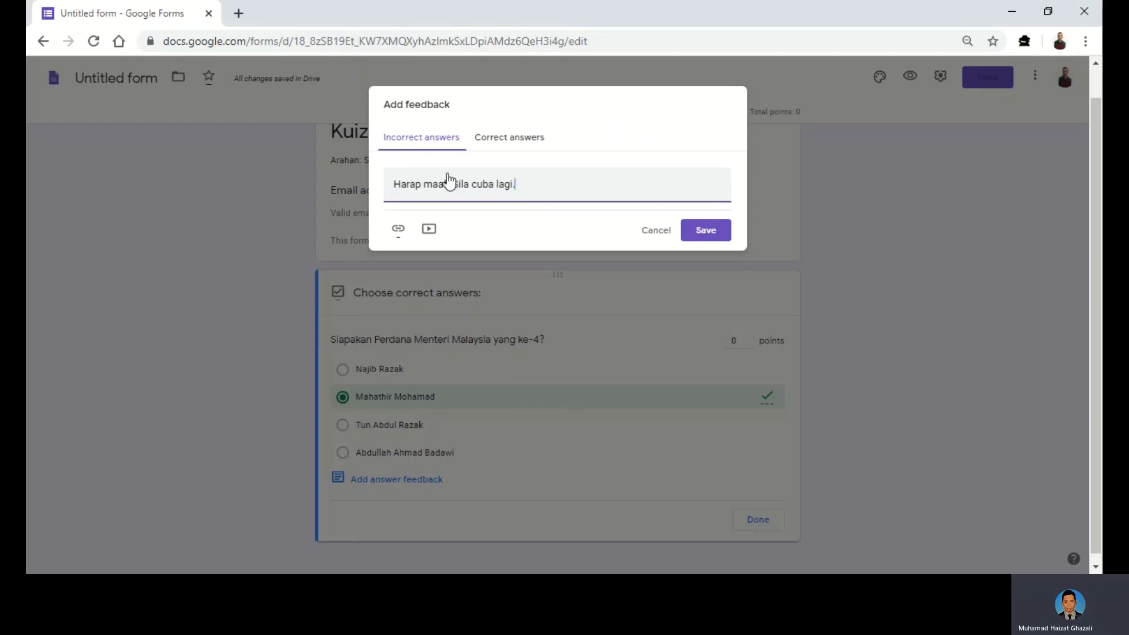
pyautogui.click(509, 141)
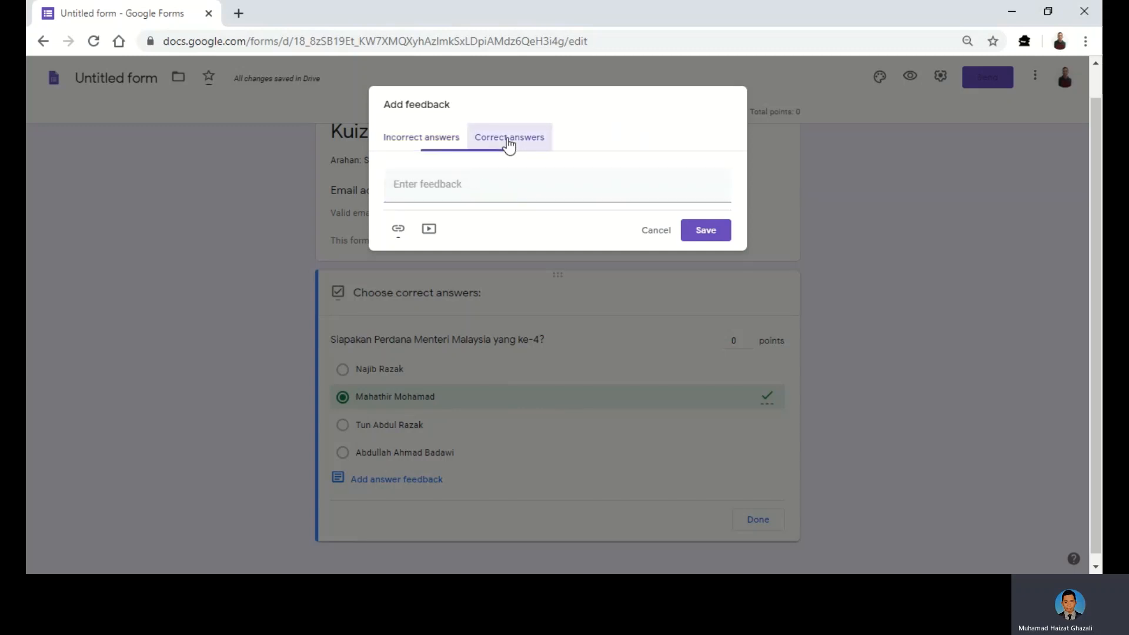
pyautogui.click(489, 183)
pyautogui.write('T')
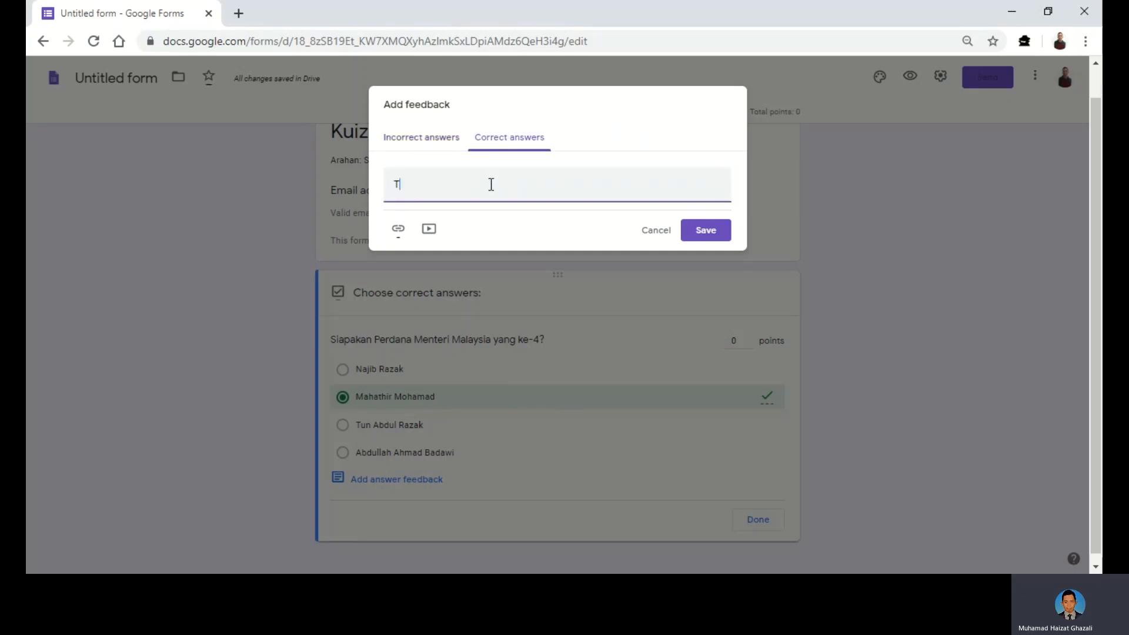
pyautogui.write('ahniah. Sila ke soalan ')
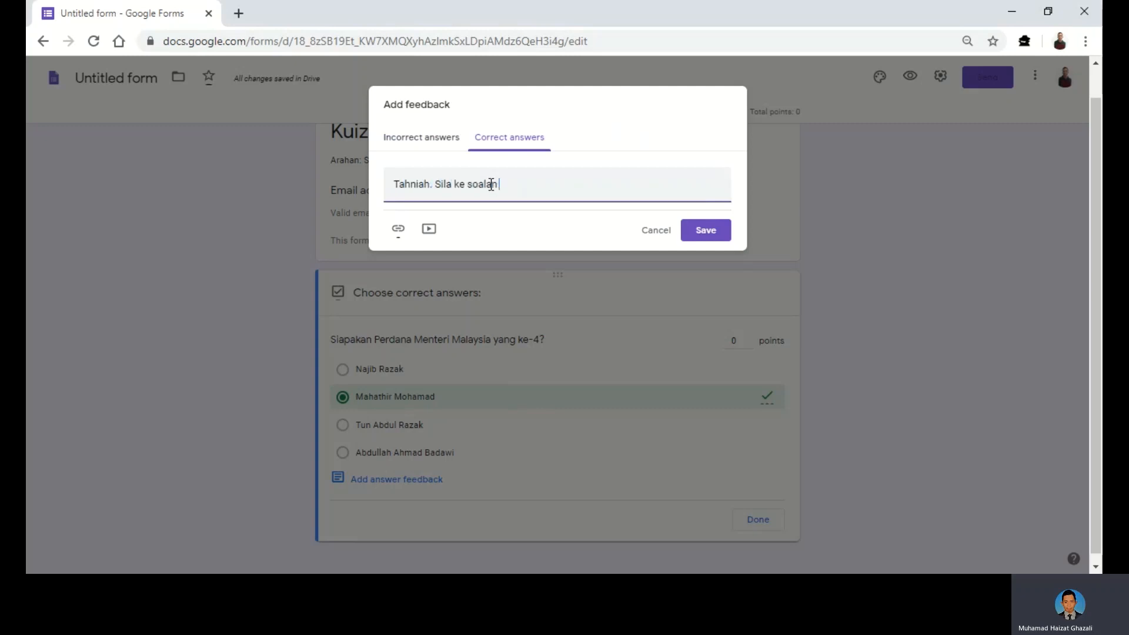
pyautogui.write('seterusnya.')
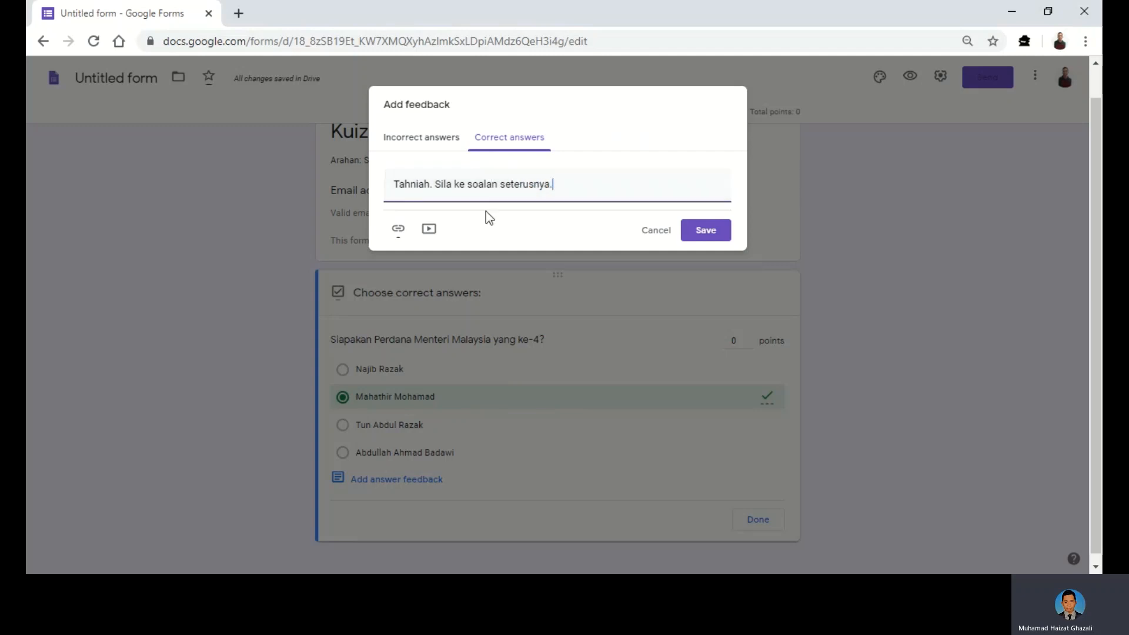
pyautogui.click(699, 235)
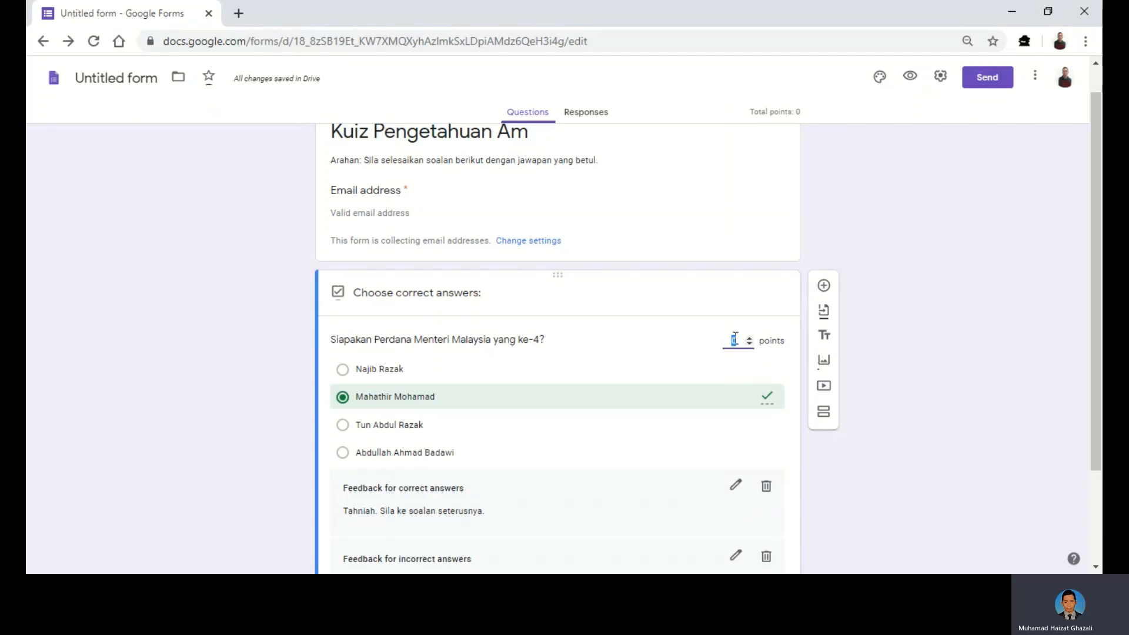
# - Give the question 1 point, finish the answer key, and add a new question below
pyautogui.write('1')
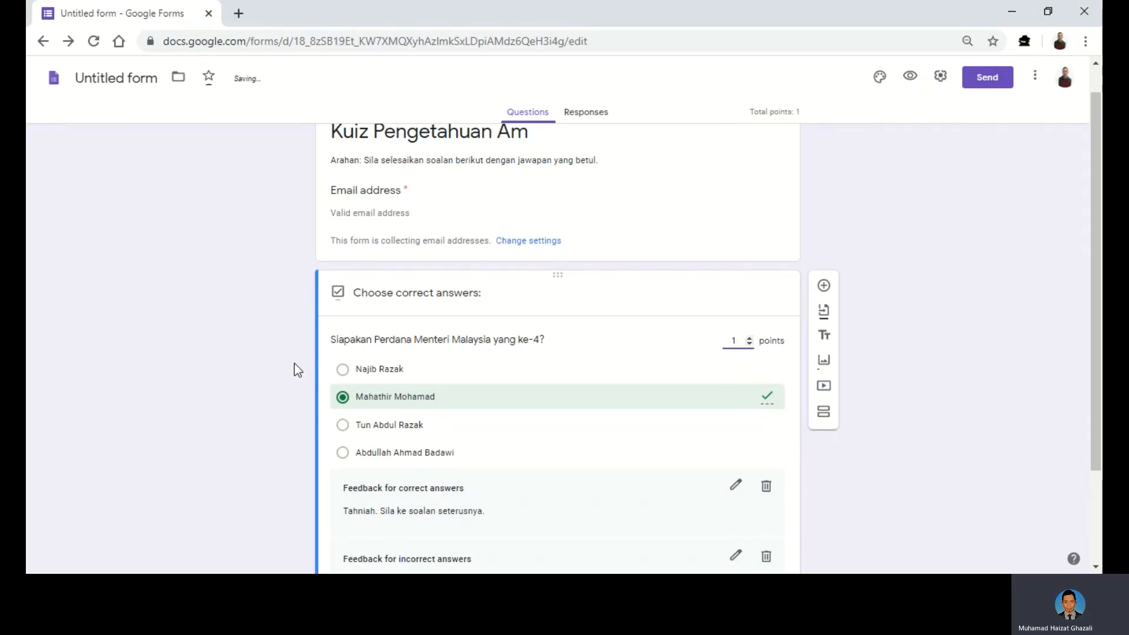
pyautogui.scroll(-1, 294, 362)
pyautogui.scroll(-2, 294, 362)
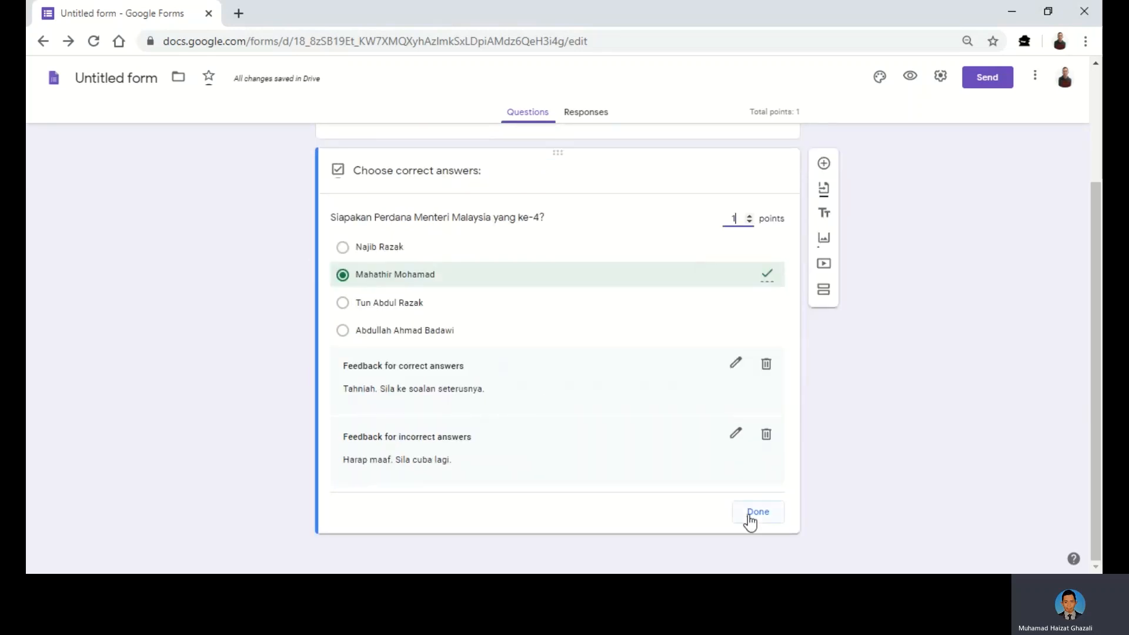
pyautogui.click(758, 515)
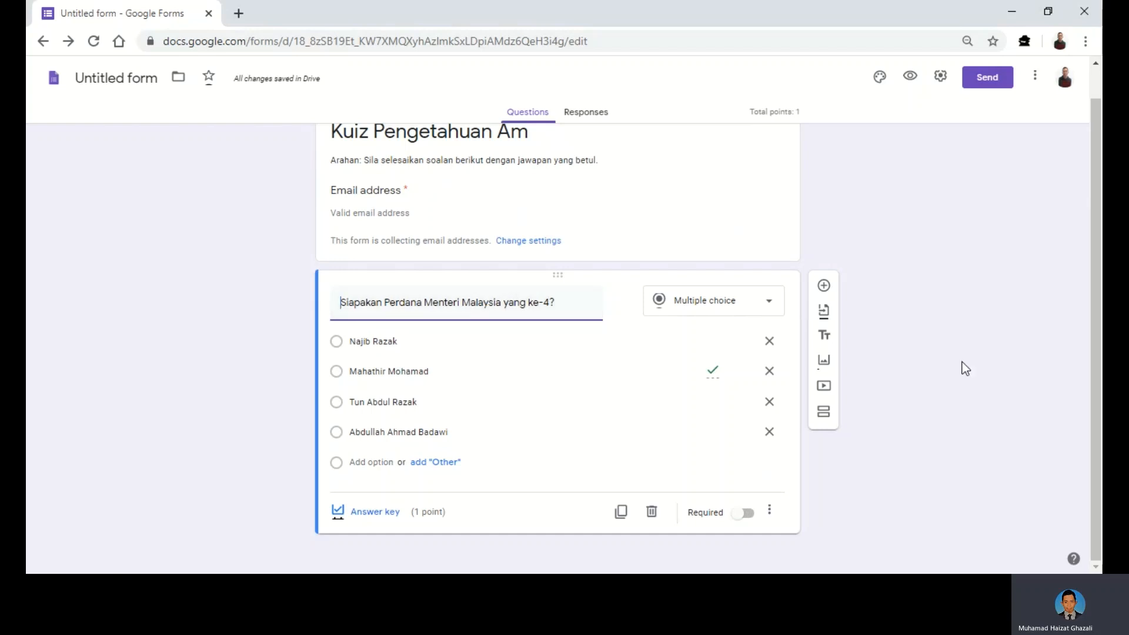
pyautogui.click(823, 287)
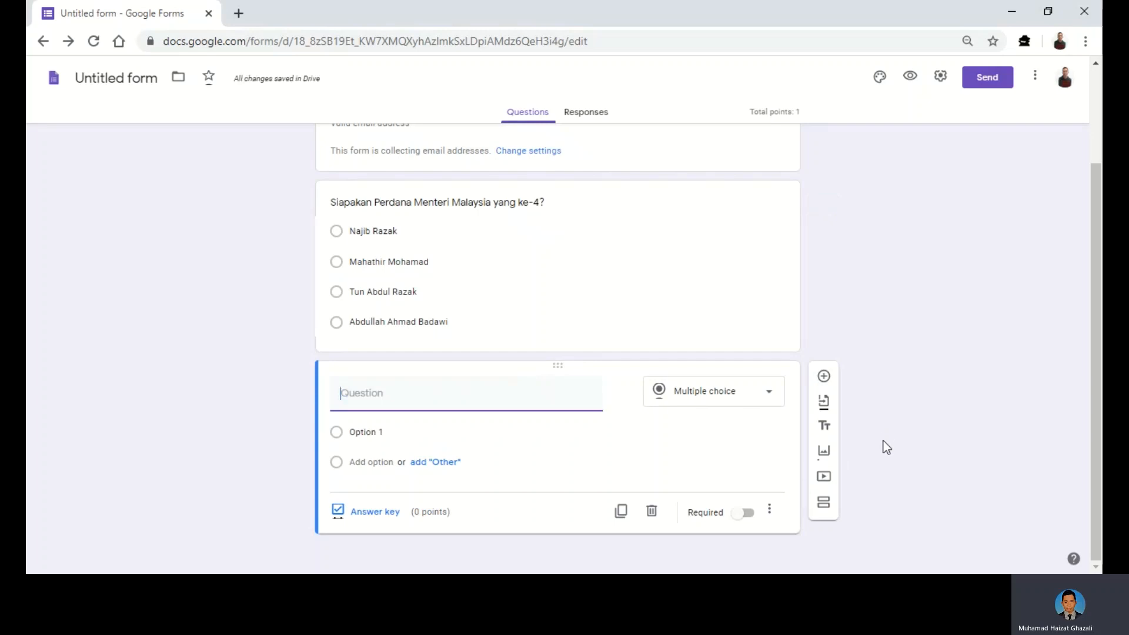
# - Import the 'Berapakah jumlah orang…' question from the Kuiz Pengetahuan Am (Objektif) form
pyautogui.click(824, 404)
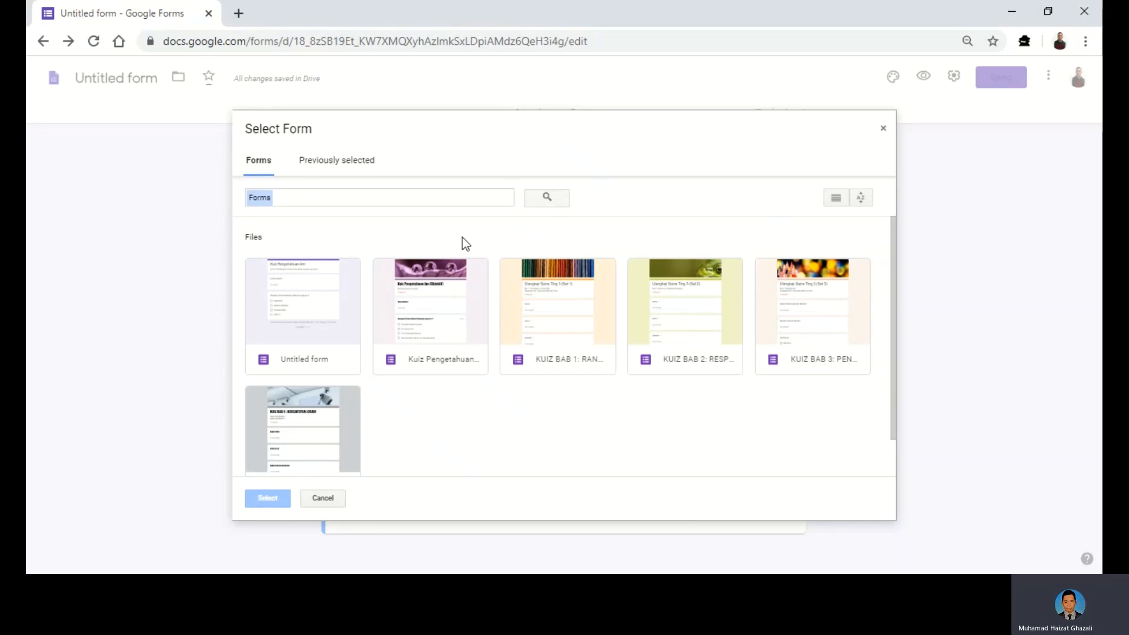
pyautogui.click(442, 319)
pyautogui.doubleClick(442, 319)
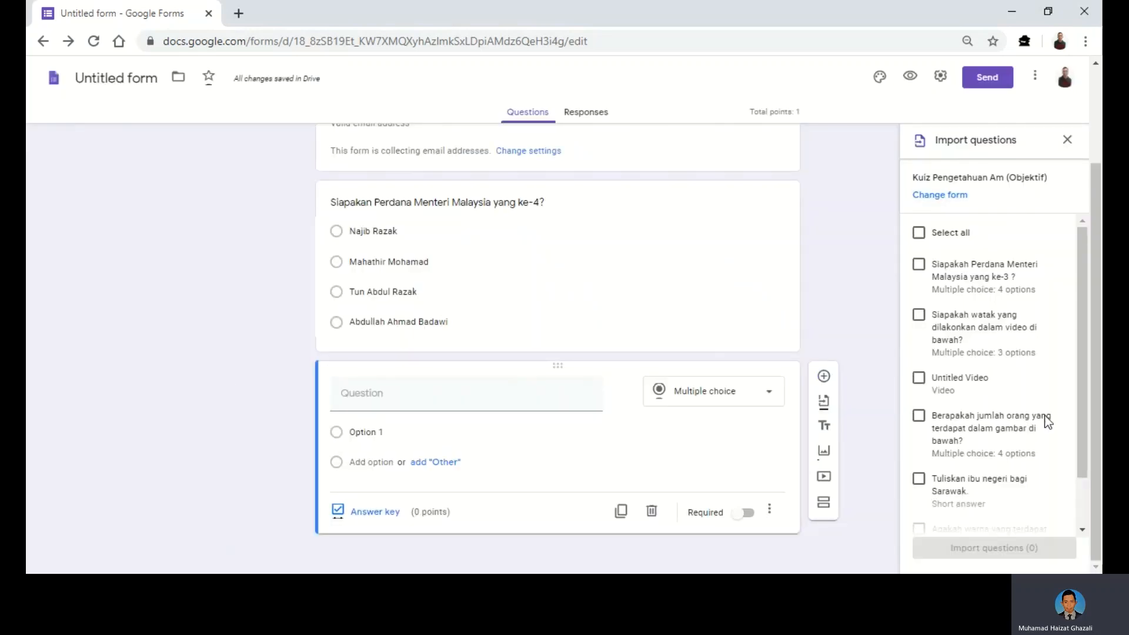
pyautogui.scroll(-1, 1056, 446)
pyautogui.scroll(-1, 1056, 446)
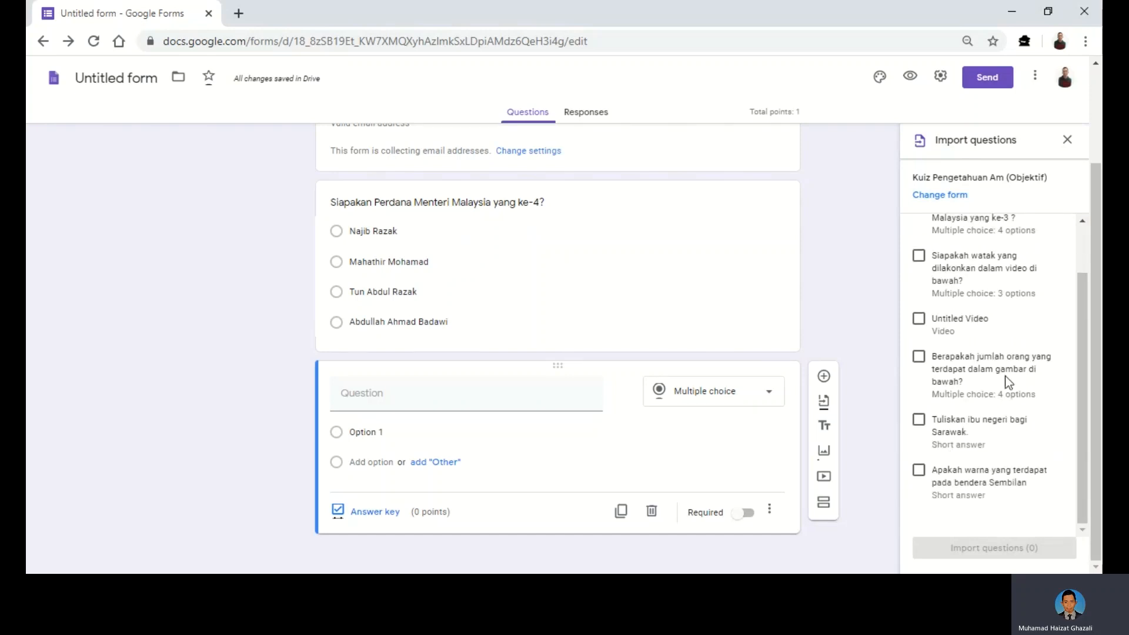
pyautogui.scroll(2, 983, 404)
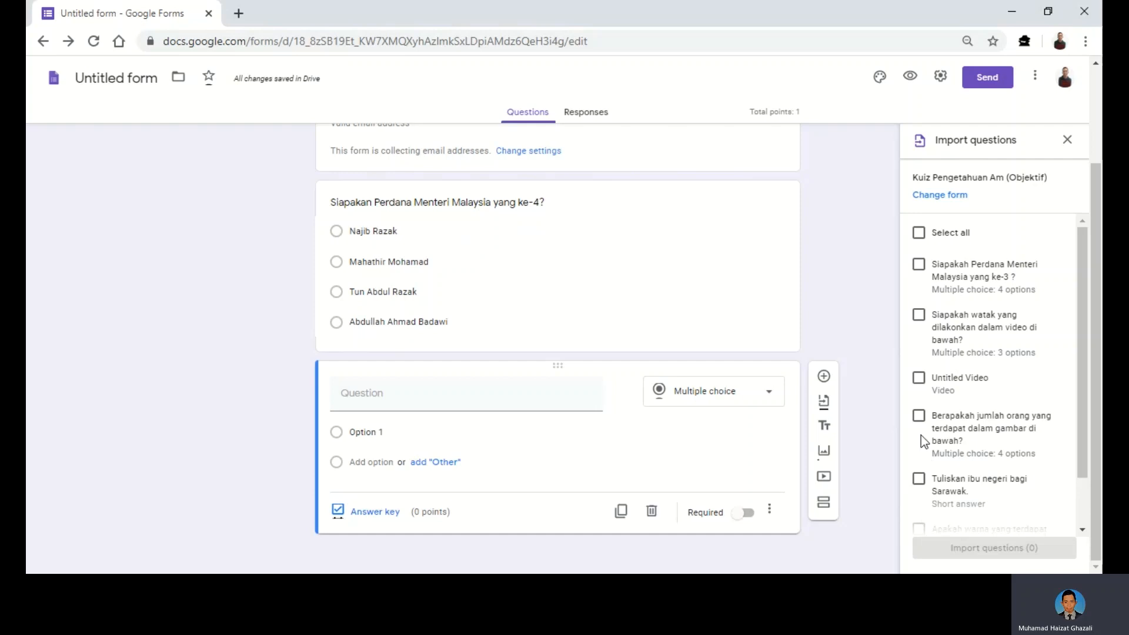
pyautogui.scroll(-1, 955, 412)
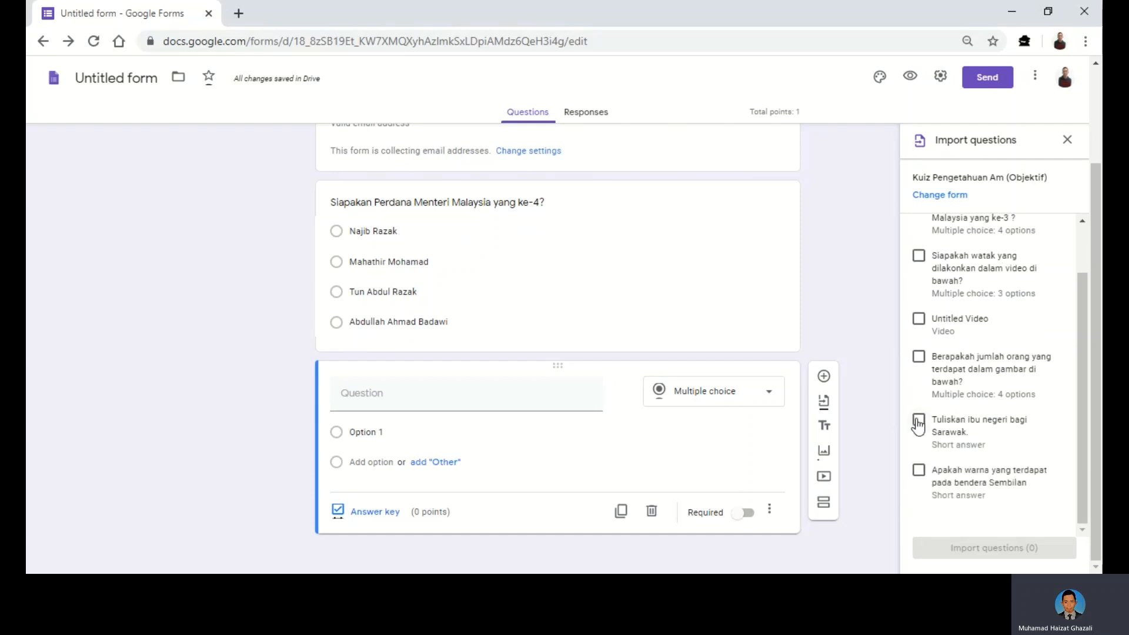
pyautogui.scroll(1, 933, 396)
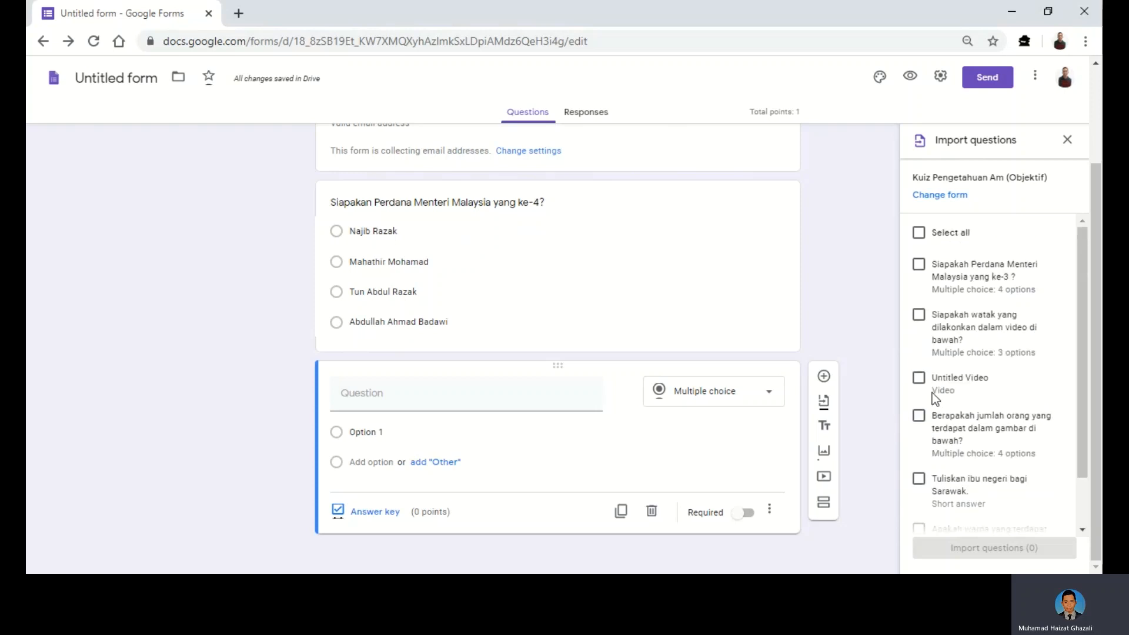
pyautogui.scroll(-1, 932, 433)
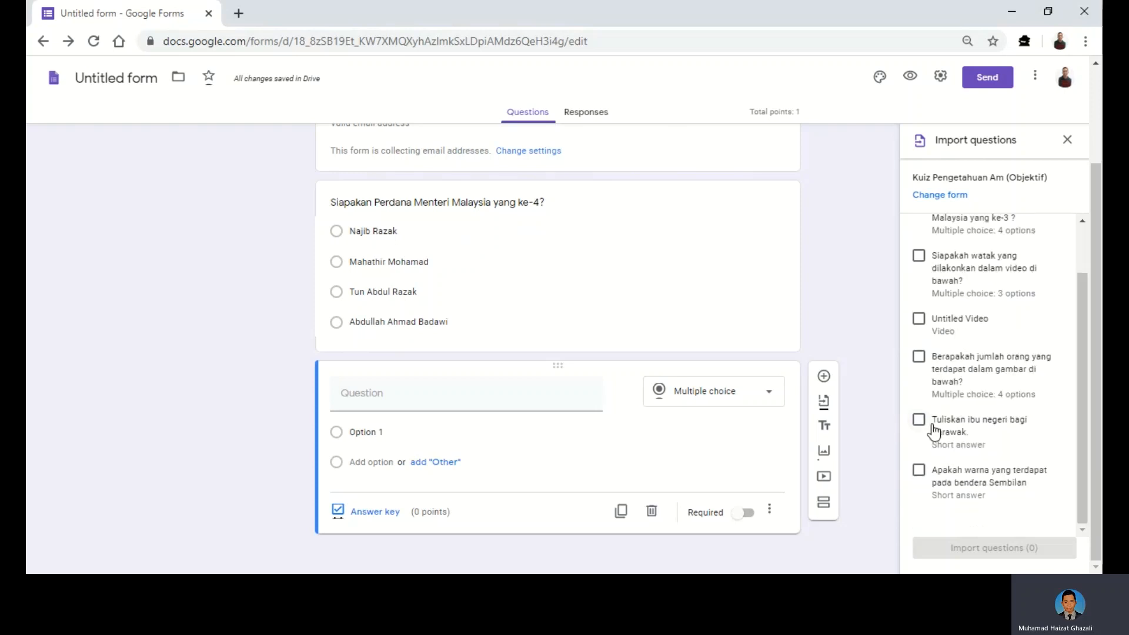
pyautogui.click(919, 357)
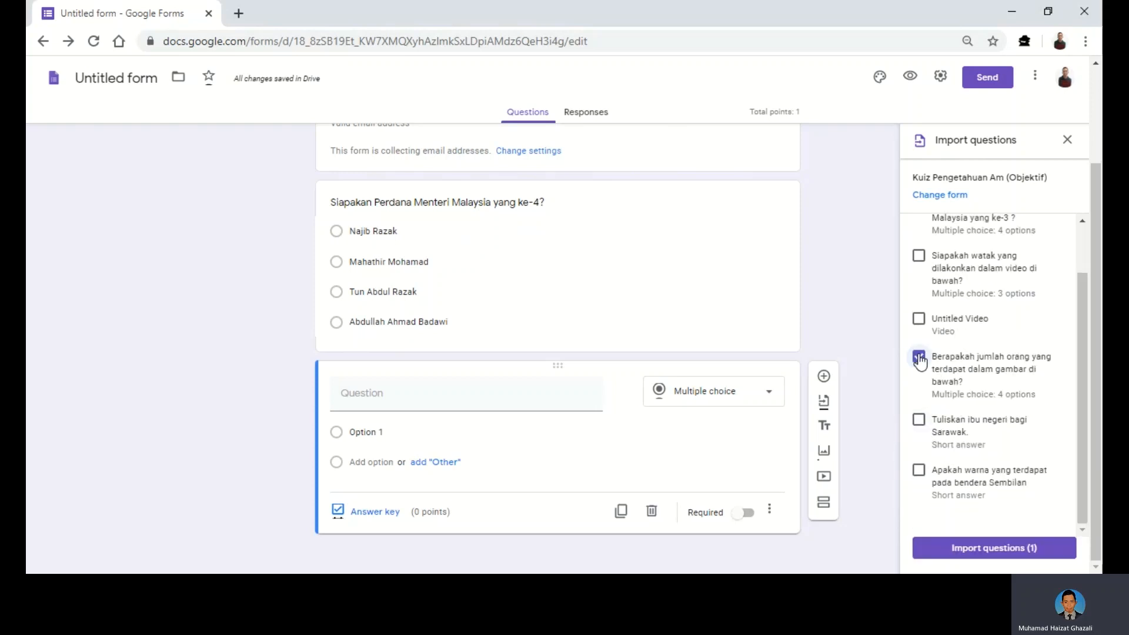
pyautogui.click(957, 557)
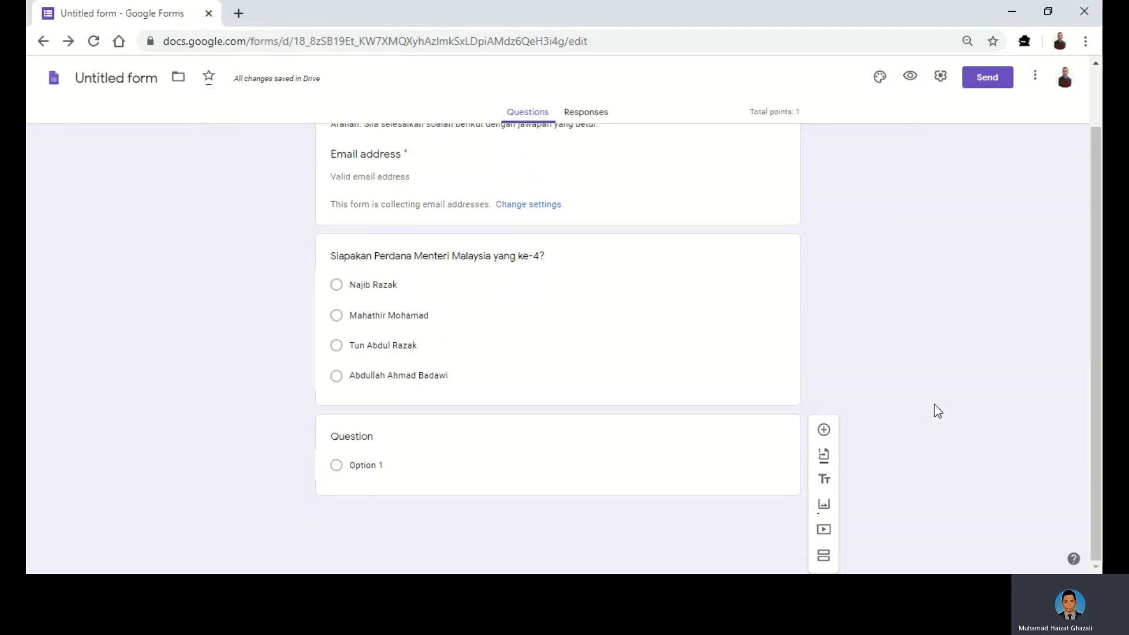
pyautogui.scroll(-1, 933, 416)
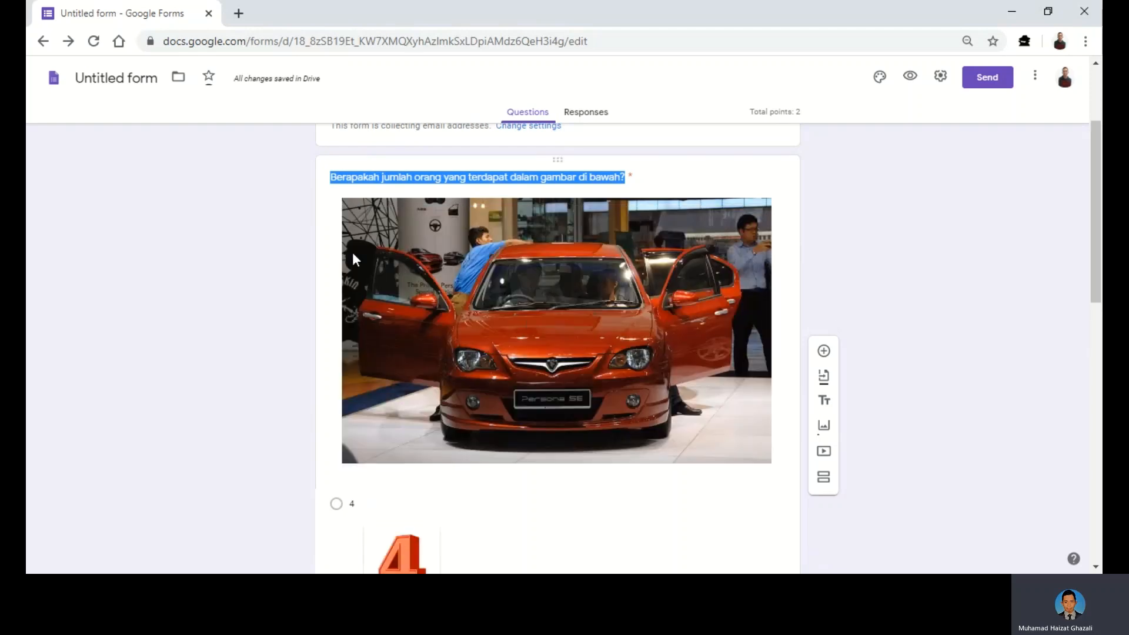
pyautogui.scroll(-1, 887, 316)
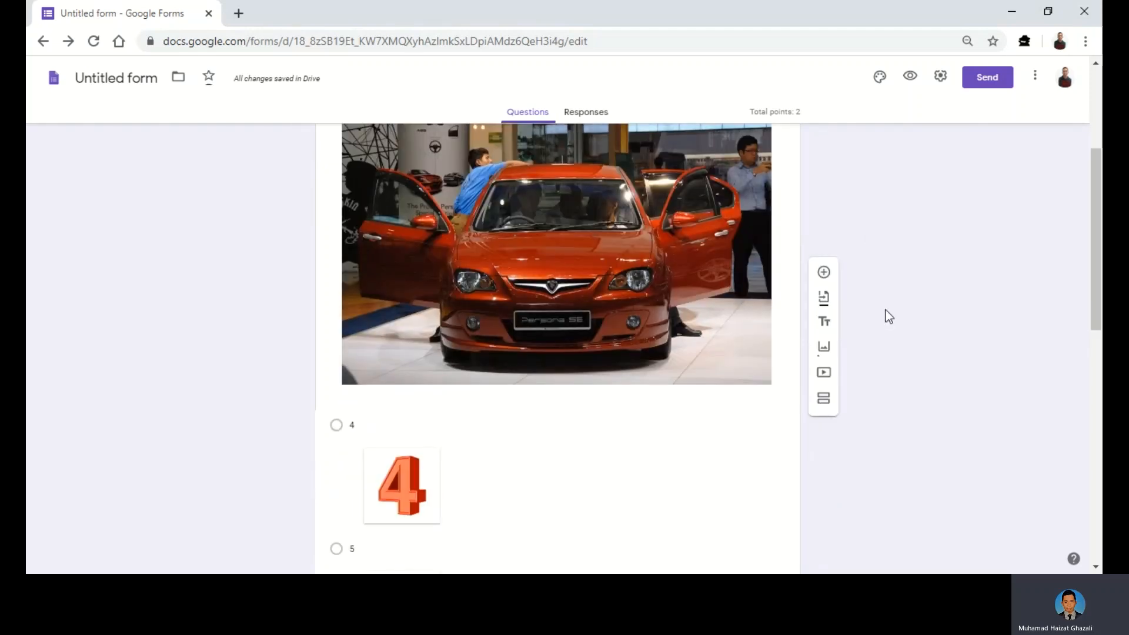
pyautogui.scroll(-1, 888, 316)
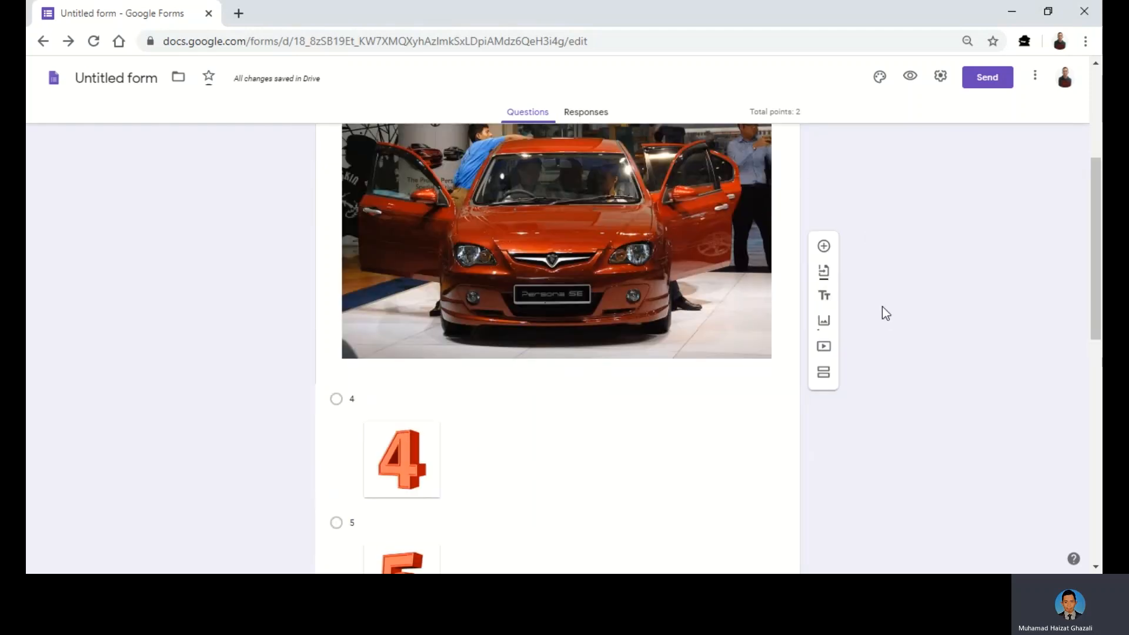
pyautogui.scroll(-5, 588, 347)
pyautogui.scroll(2, 510, 353)
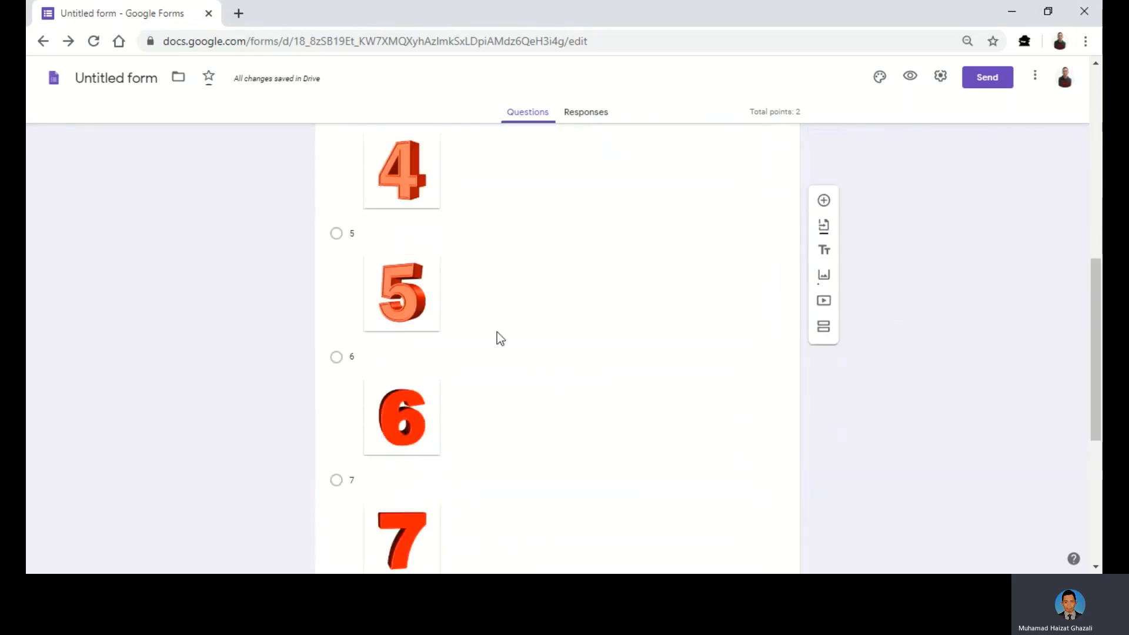
pyautogui.scroll(-2, 495, 306)
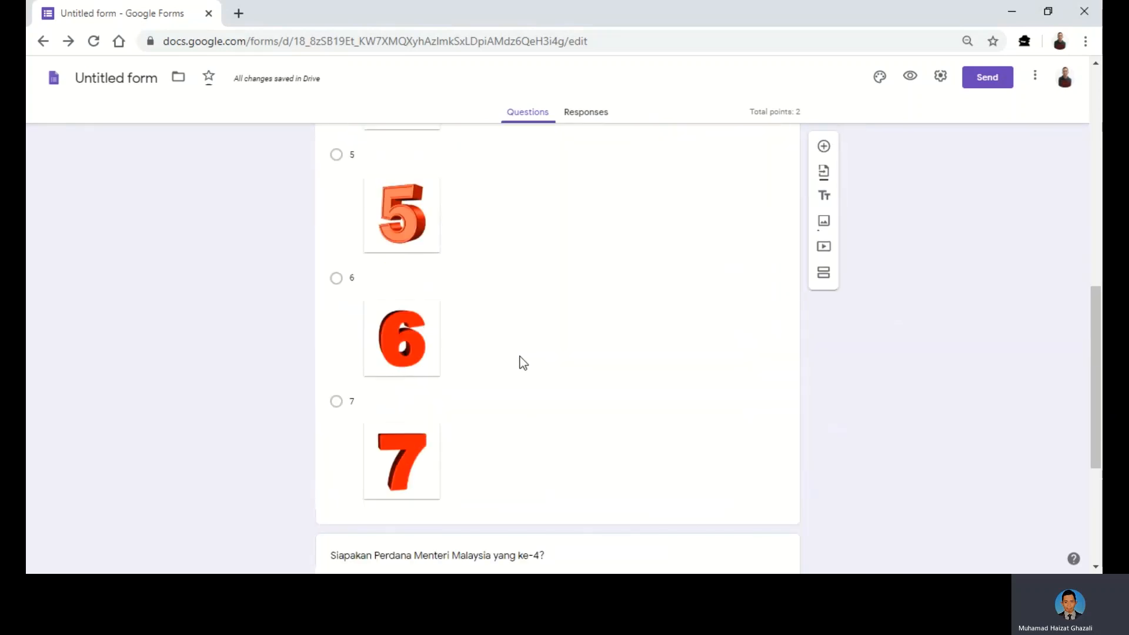
pyautogui.scroll(2, 528, 322)
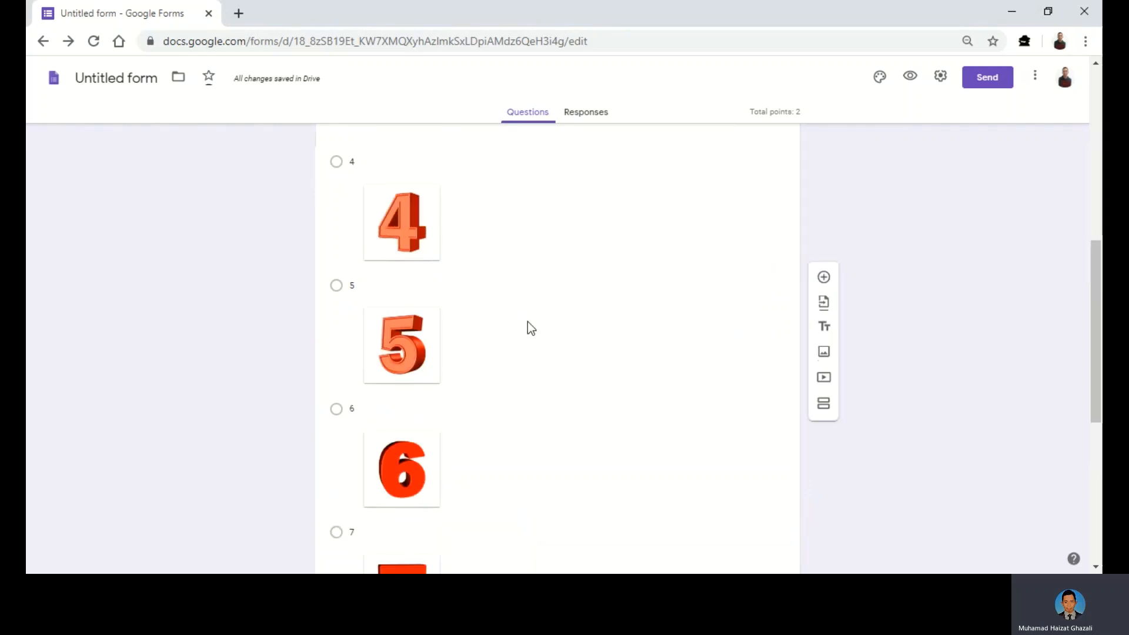
pyautogui.scroll(4, 527, 322)
pyautogui.scroll(-7, 542, 280)
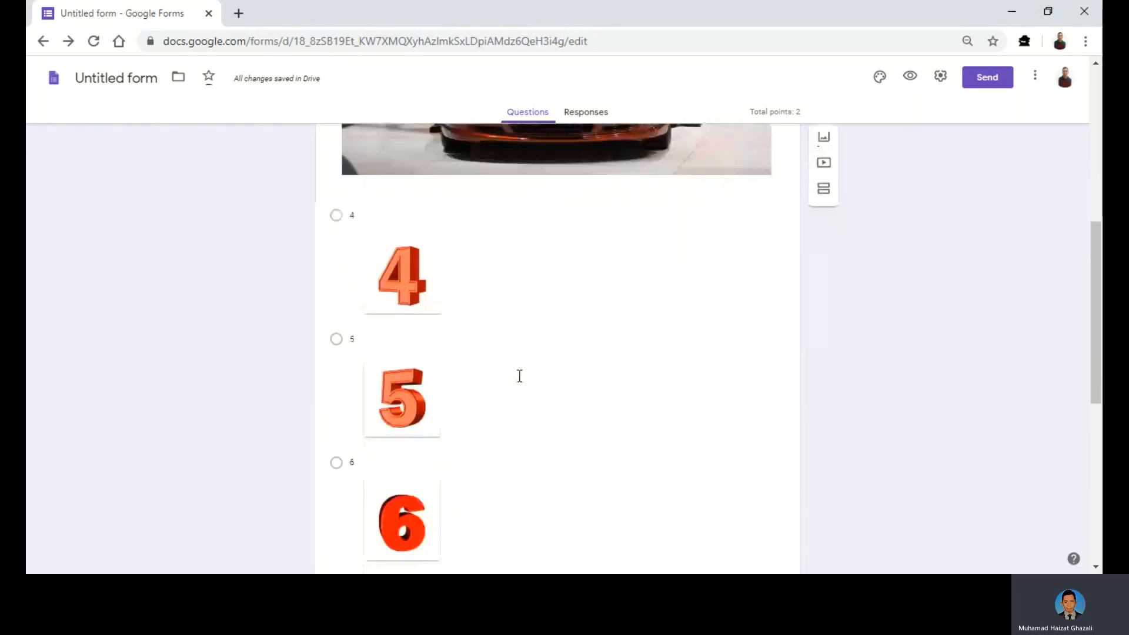
pyautogui.scroll(4, 509, 386)
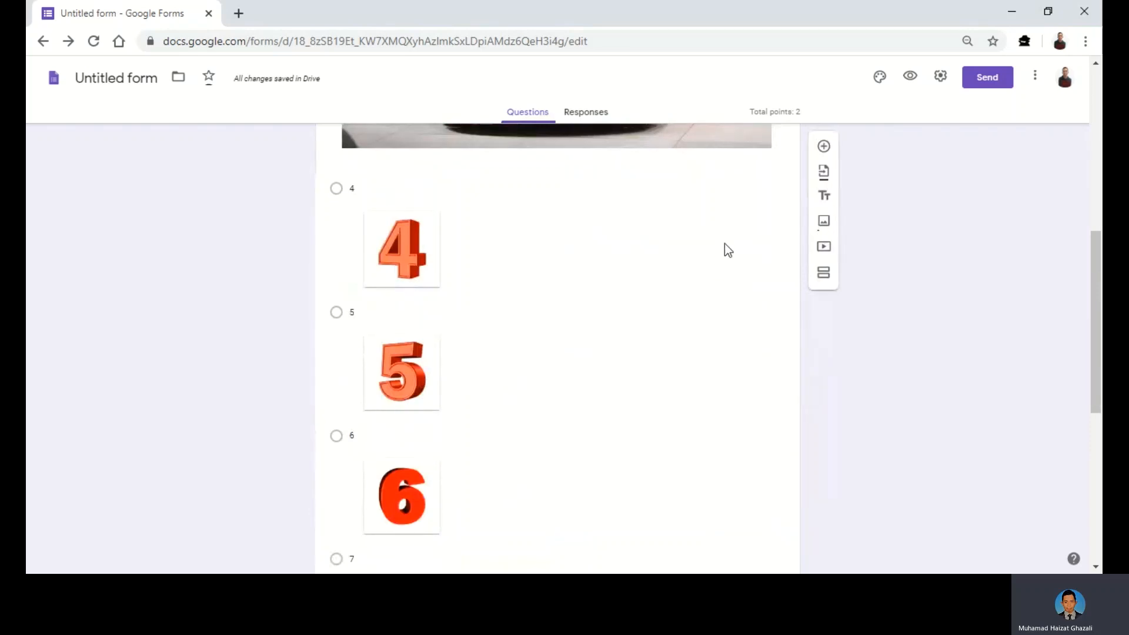
pyautogui.scroll(1, 468, 309)
pyautogui.scroll(-1, 482, 347)
pyautogui.scroll(-1, 440, 369)
pyautogui.scroll(1, 572, 275)
pyautogui.scroll(-1, 572, 273)
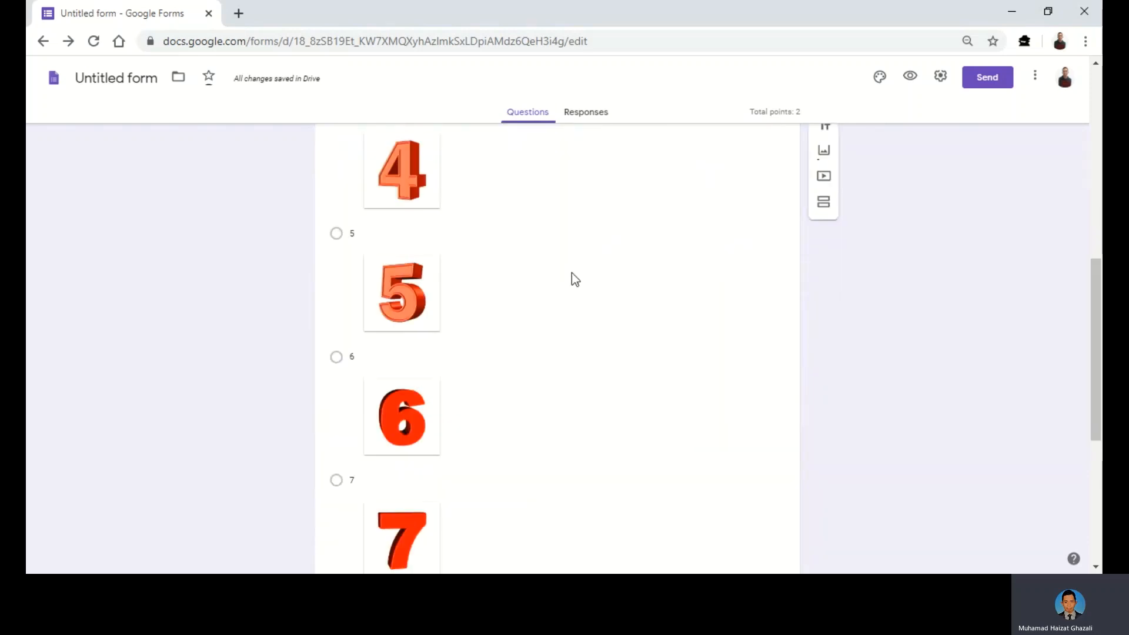
pyautogui.scroll(3, 585, 274)
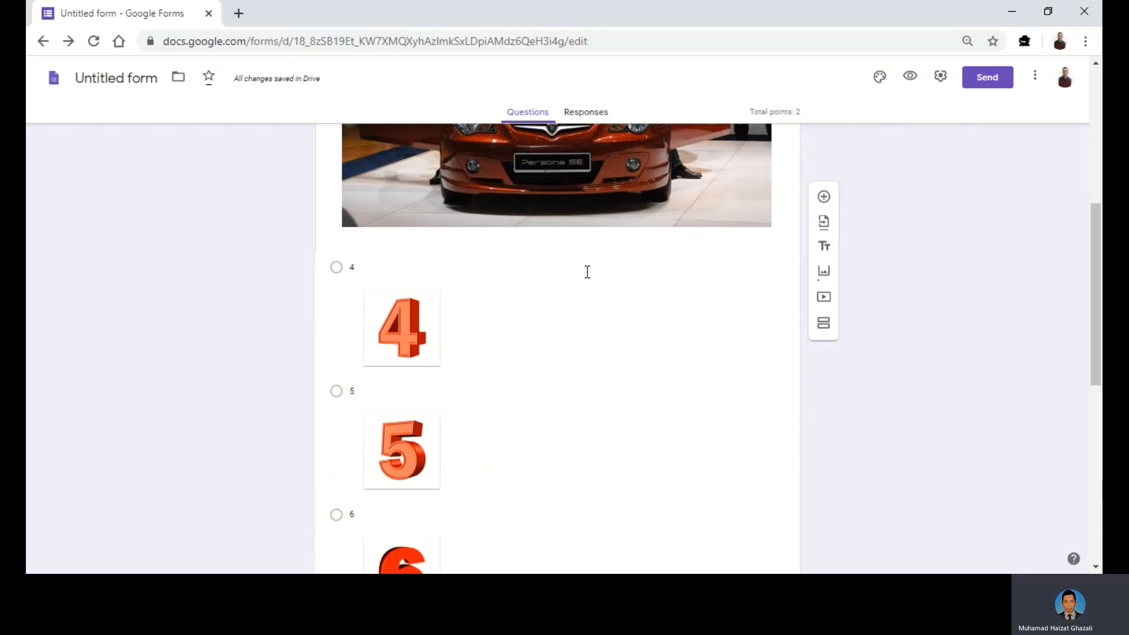
pyautogui.scroll(-2, 587, 272)
# - Review the picture question's answer key, confirming 6 as the one-point correct answer
pyautogui.click(629, 334)
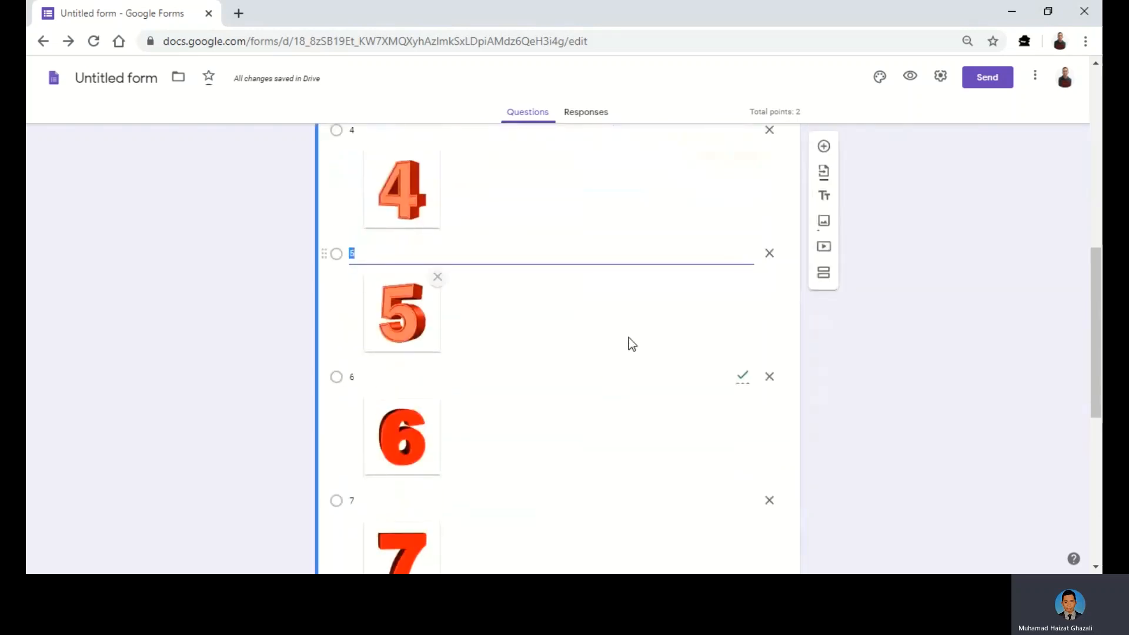
pyautogui.scroll(-4, 653, 411)
pyautogui.scroll(-2, 643, 421)
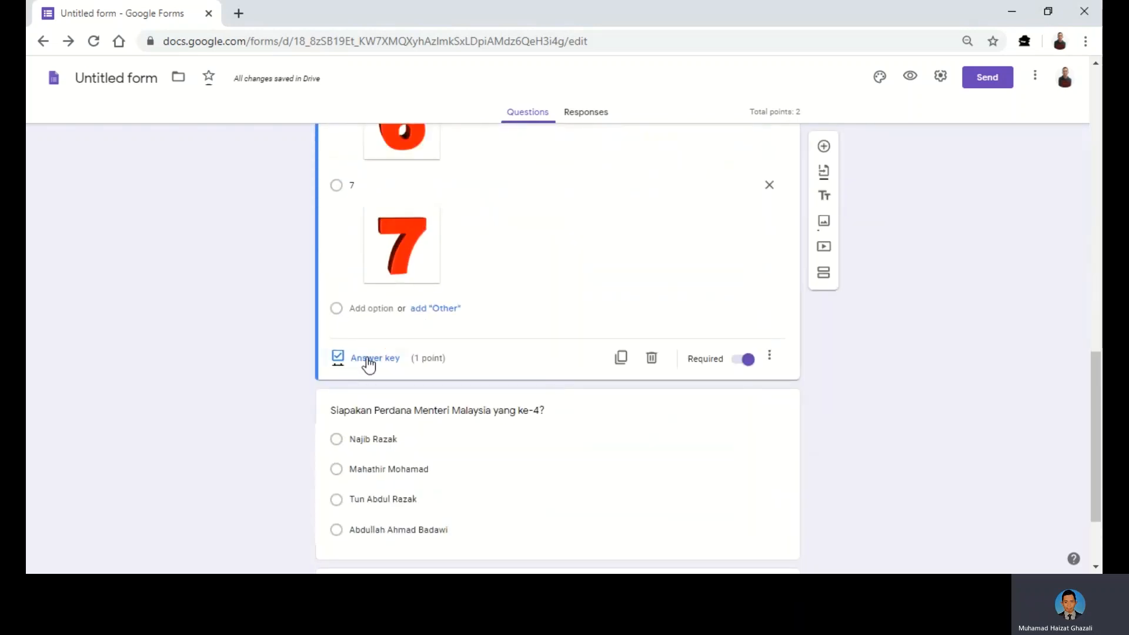
pyautogui.click(368, 358)
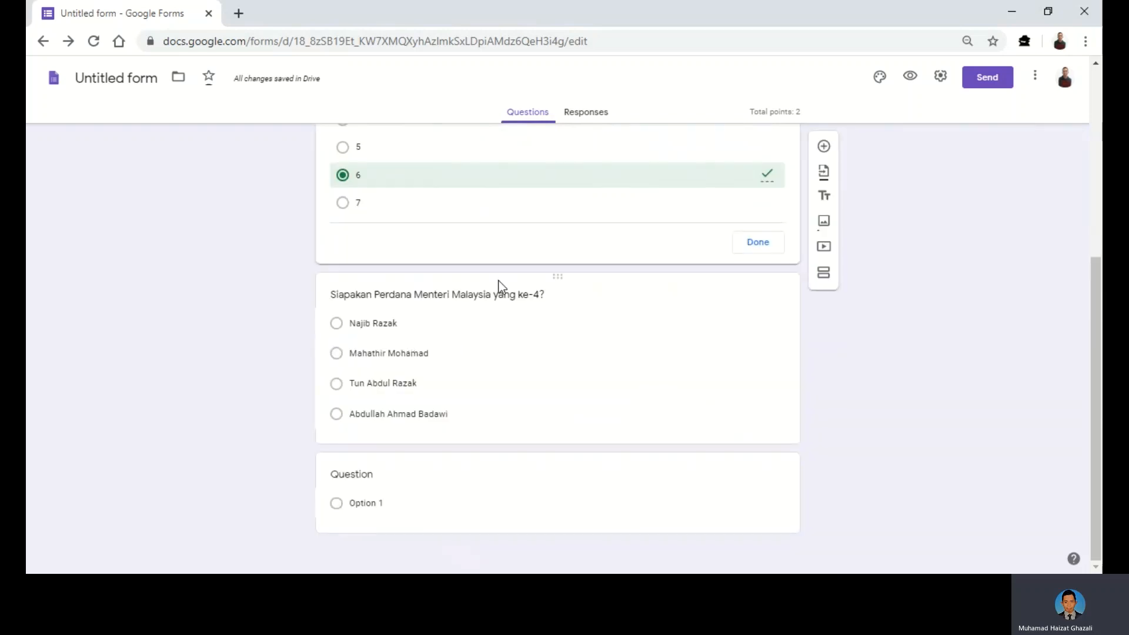
pyautogui.scroll(10, 500, 288)
pyautogui.scroll(-10, 500, 288)
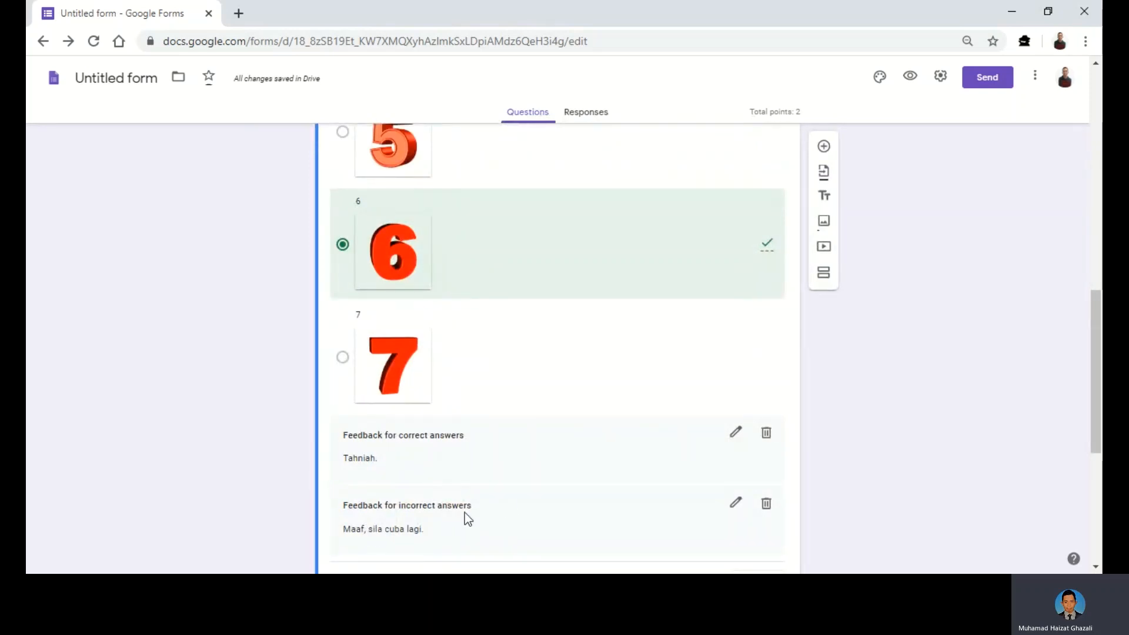
# - Add a new blank question directly after the car-picture question
pyautogui.scroll(2, 563, 470)
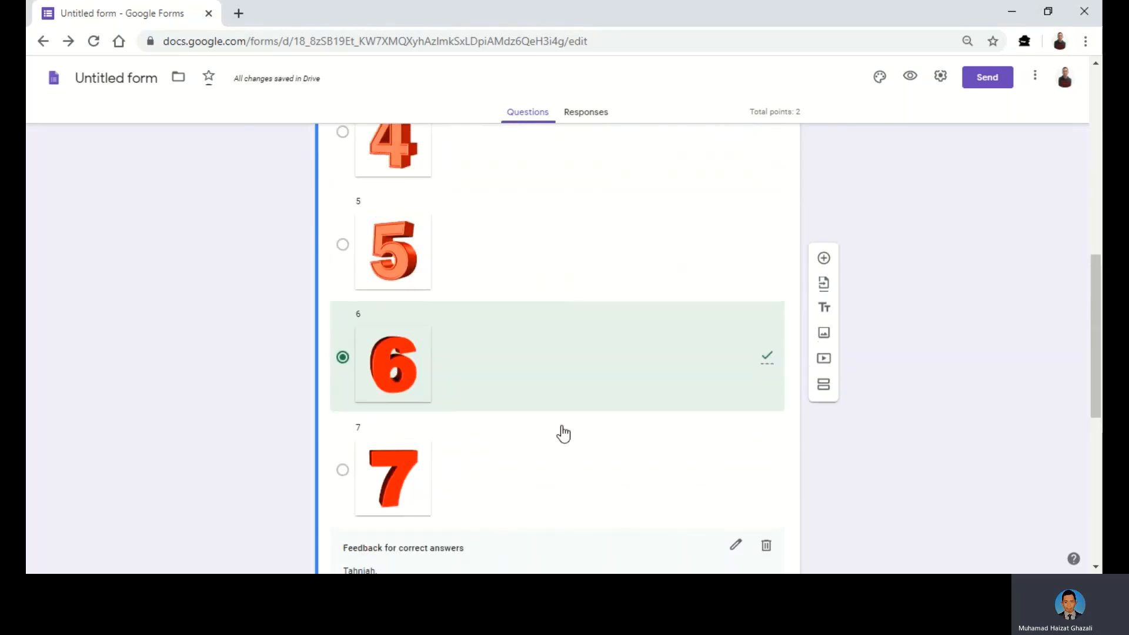
pyautogui.scroll(3, 645, 389)
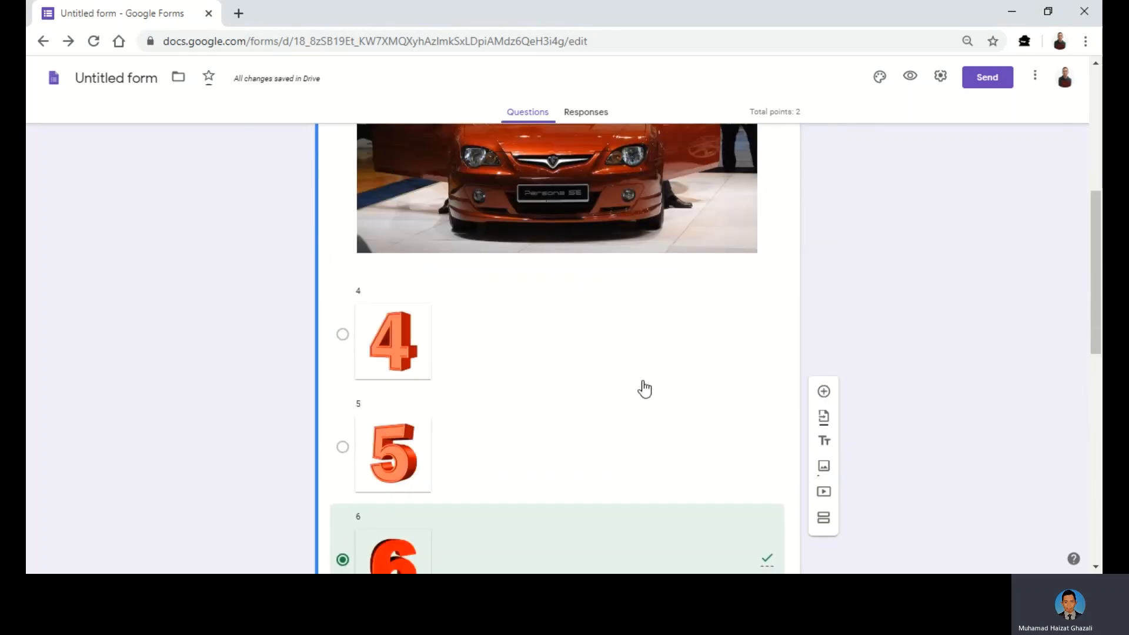
pyautogui.scroll(5, 644, 389)
pyautogui.scroll(-1, 823, 184)
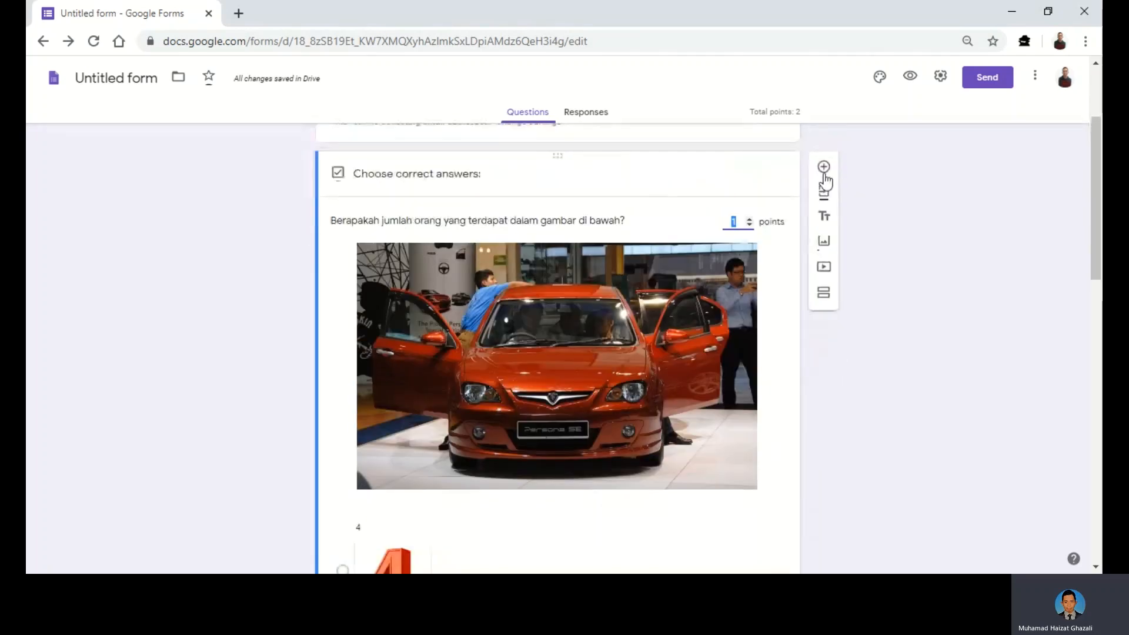
pyautogui.click(824, 168)
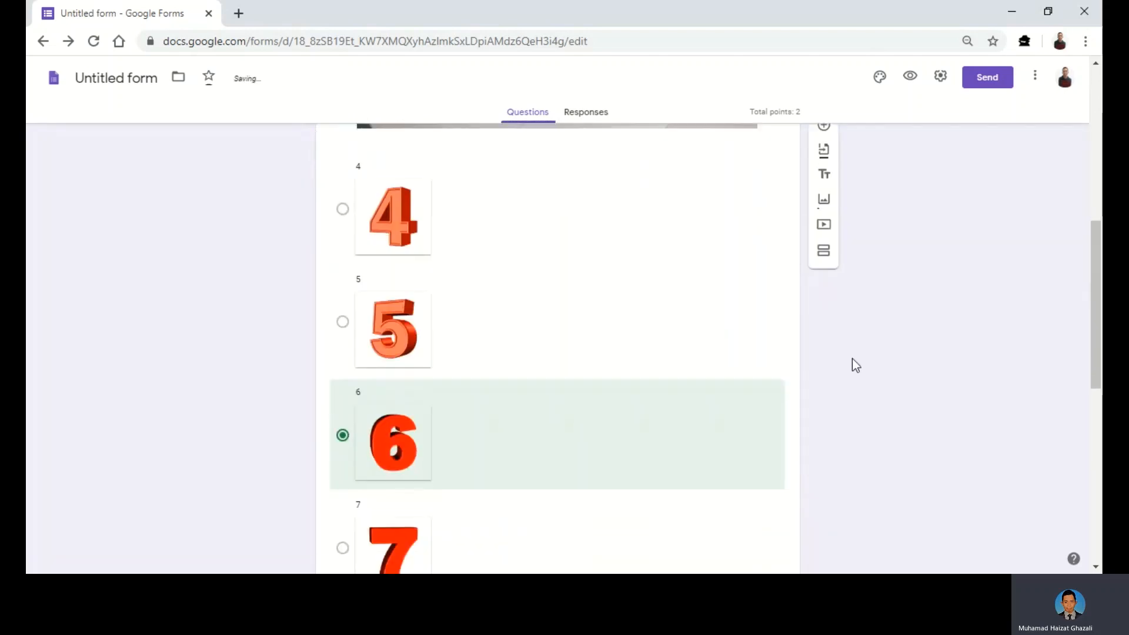
pyautogui.scroll(-3, 851, 358)
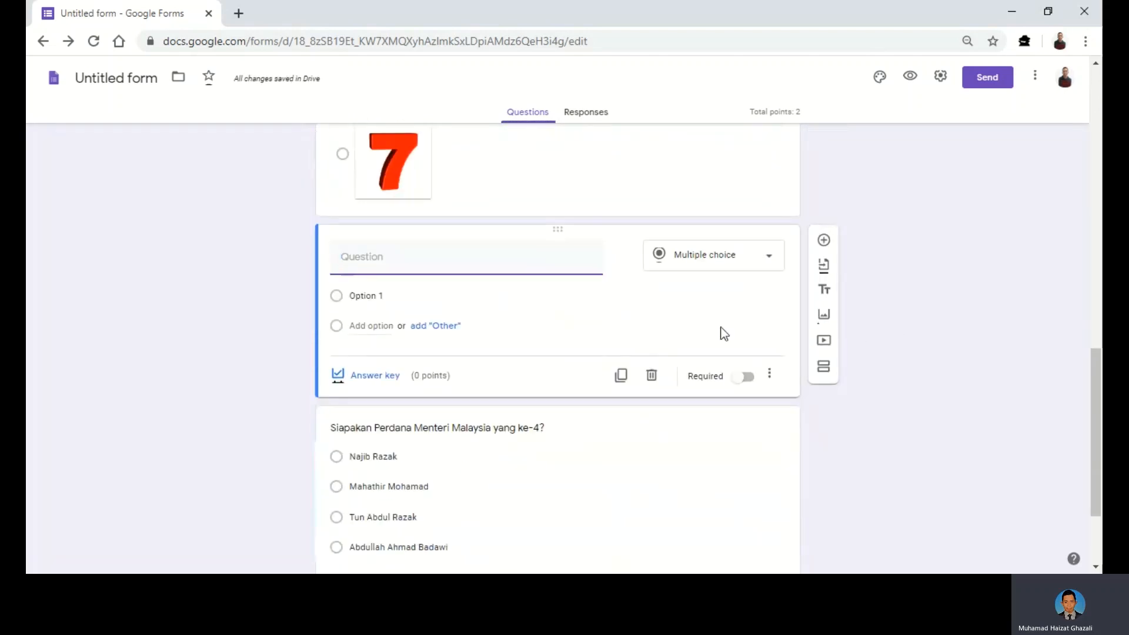
# - Search YouTube for 'upin ipin' and insert the first result as a video item
pyautogui.click(822, 342)
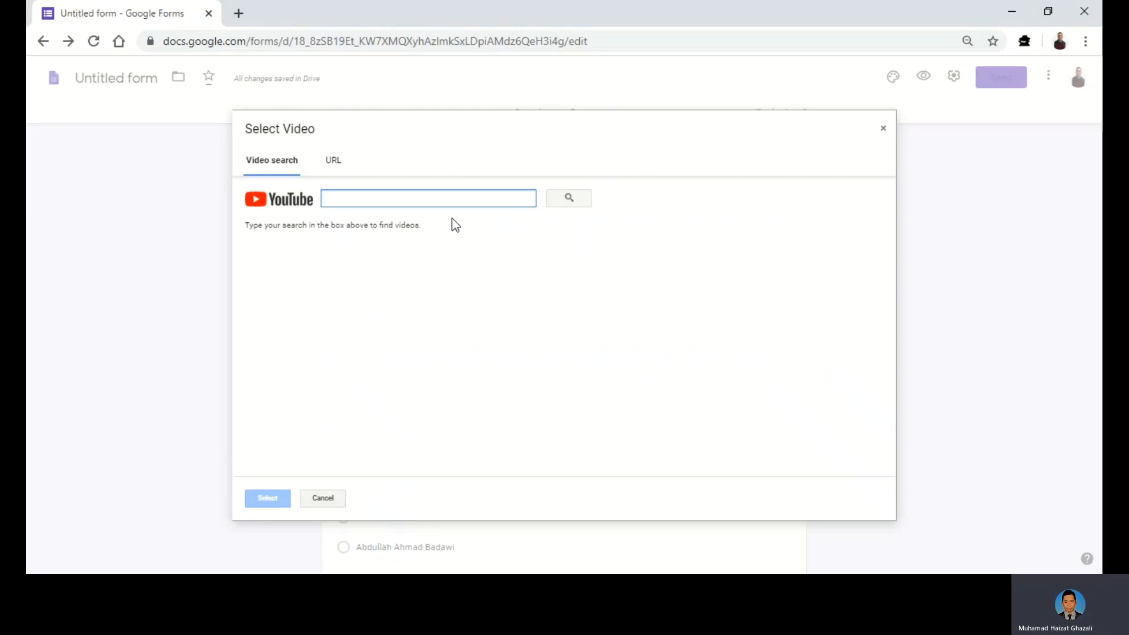
pyautogui.write('u')
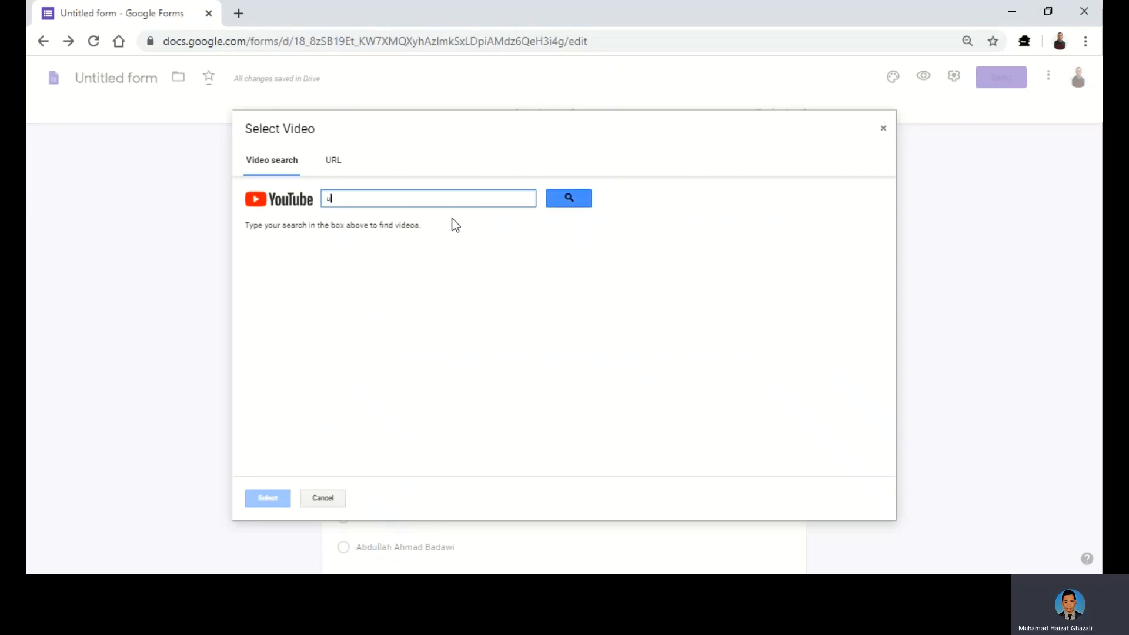
pyautogui.write('pin ipin')
pyautogui.click(581, 206)
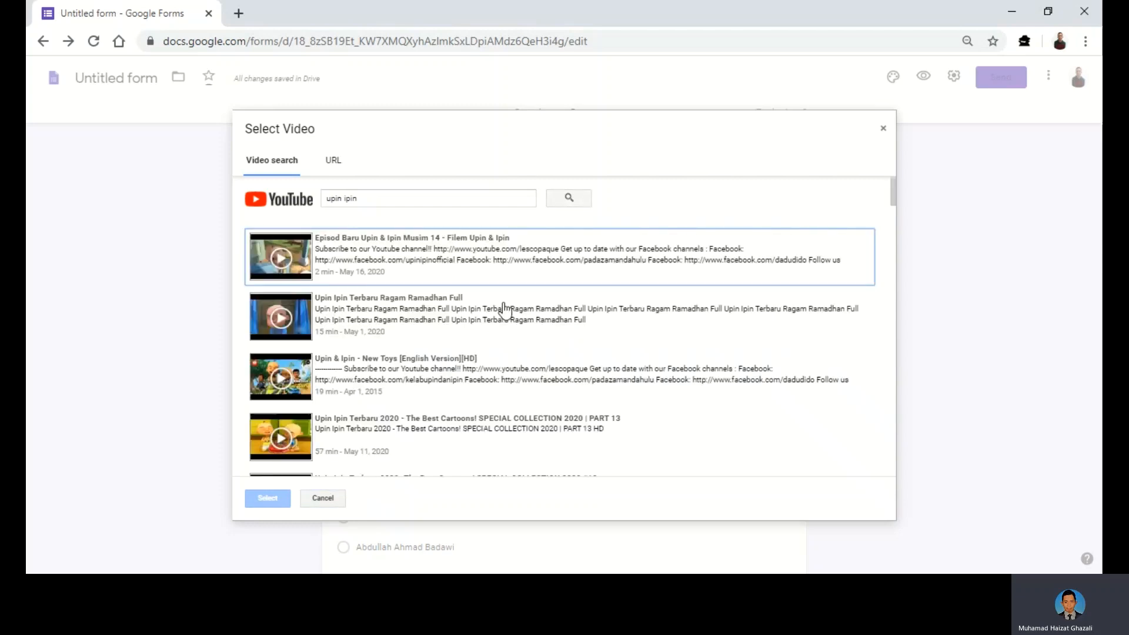
pyautogui.scroll(-1, 425, 384)
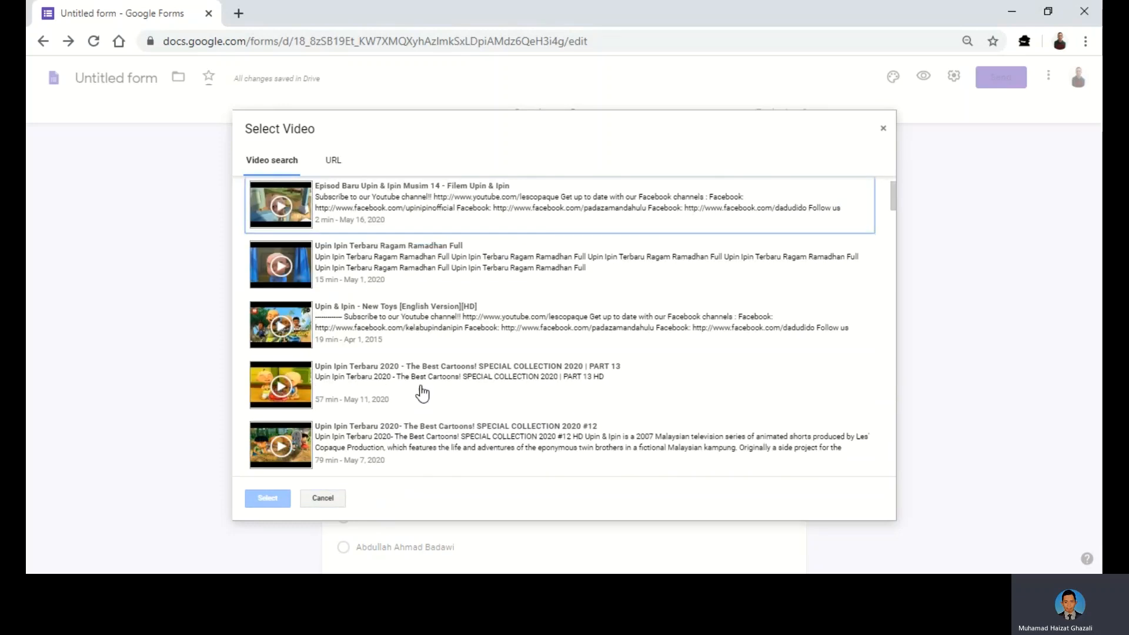
pyautogui.scroll(-1, 422, 394)
pyautogui.scroll(-4, 422, 390)
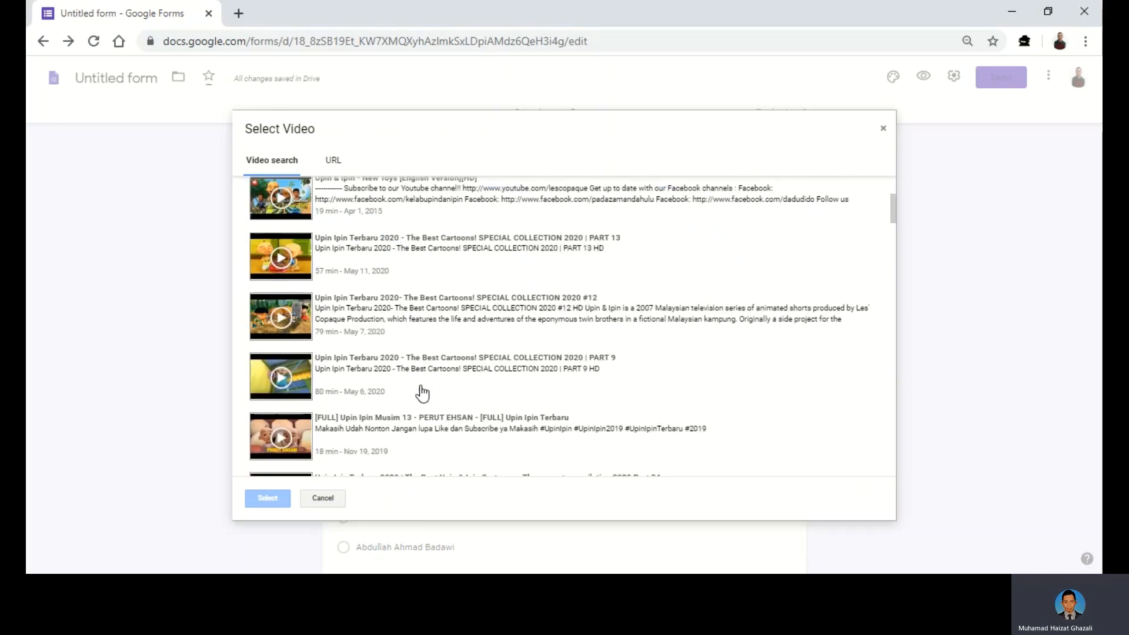
pyautogui.scroll(6, 421, 388)
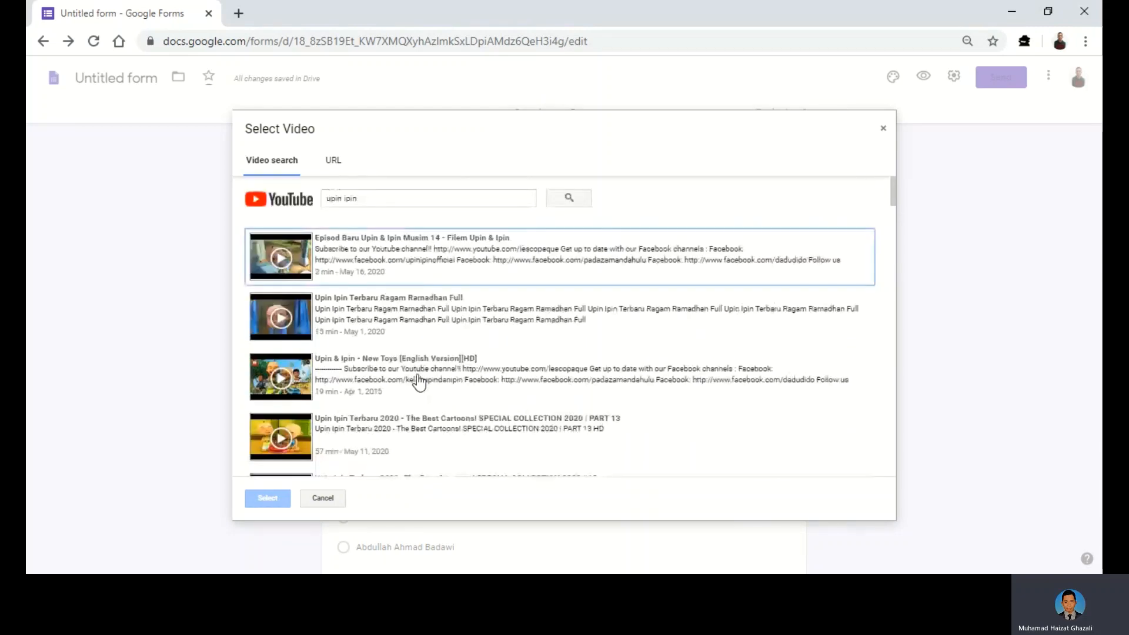
pyautogui.click(281, 259)
pyautogui.click(263, 498)
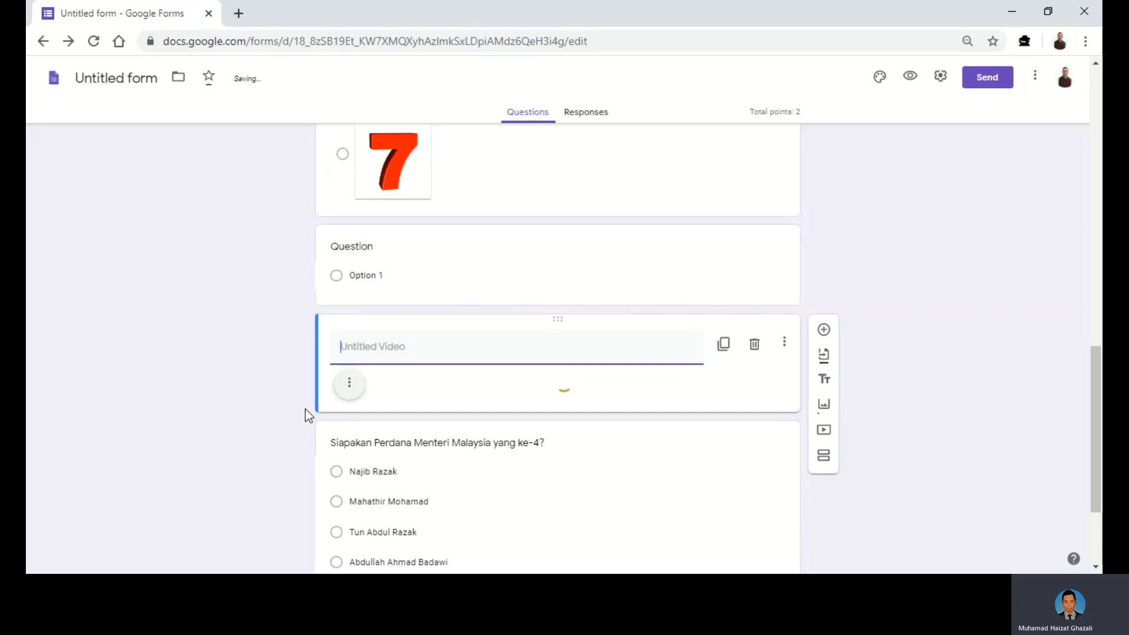
# - Select the inserted Upin & Ipin video and set it to Center align
pyautogui.click(391, 280)
pyautogui.scroll(-1, 404, 493)
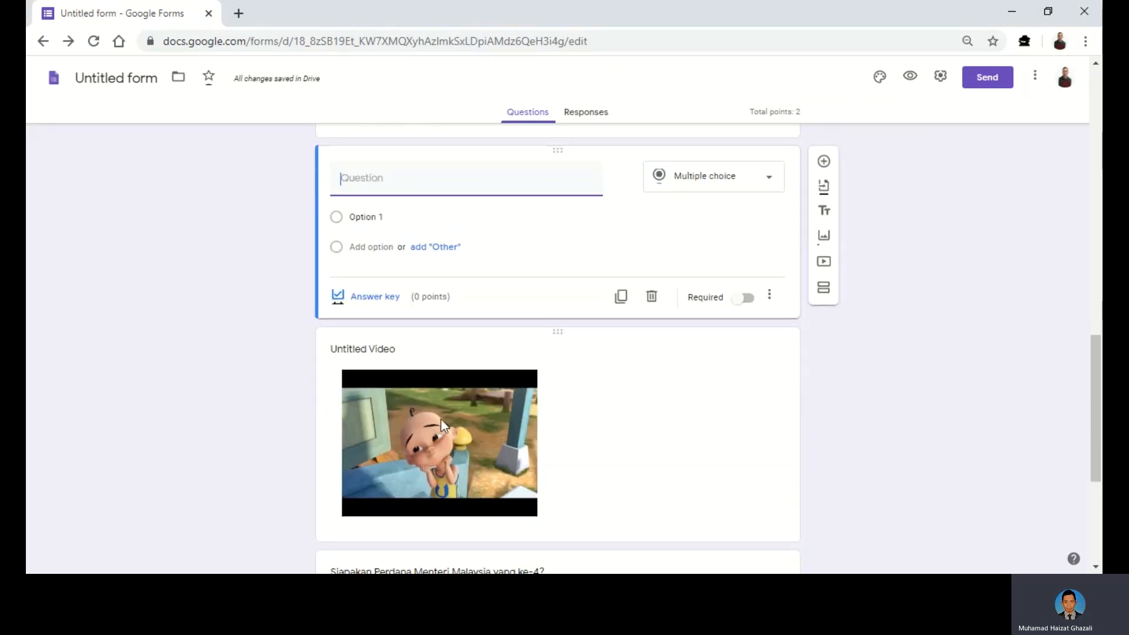
pyautogui.click(440, 421)
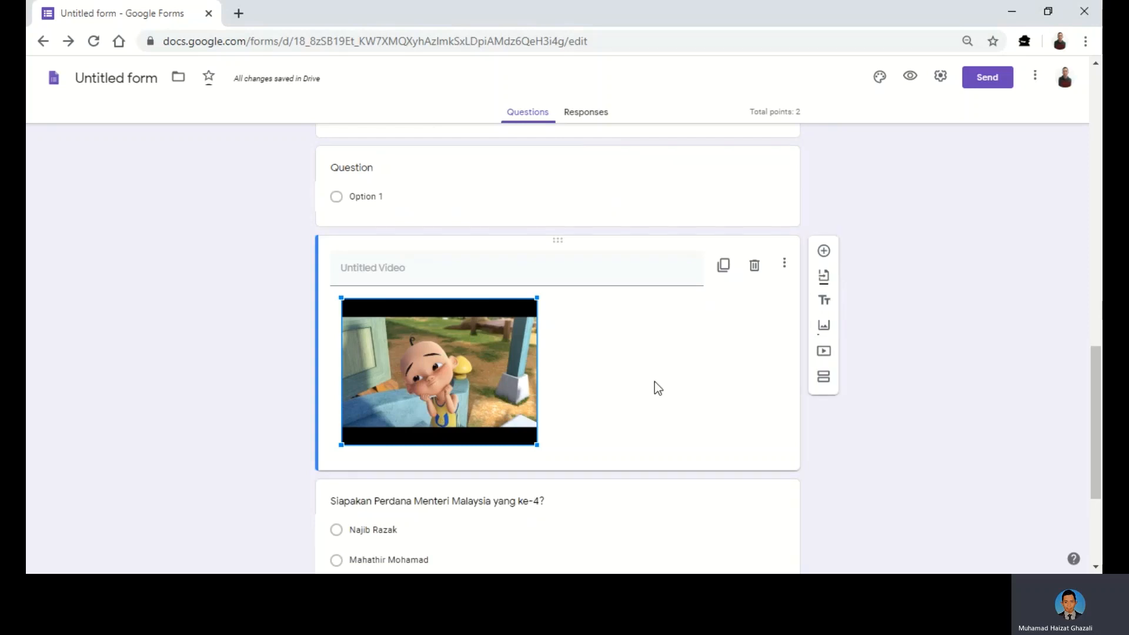
pyautogui.scroll(1, 454, 300)
pyautogui.scroll(-1, 453, 462)
pyautogui.scroll(-2, 493, 465)
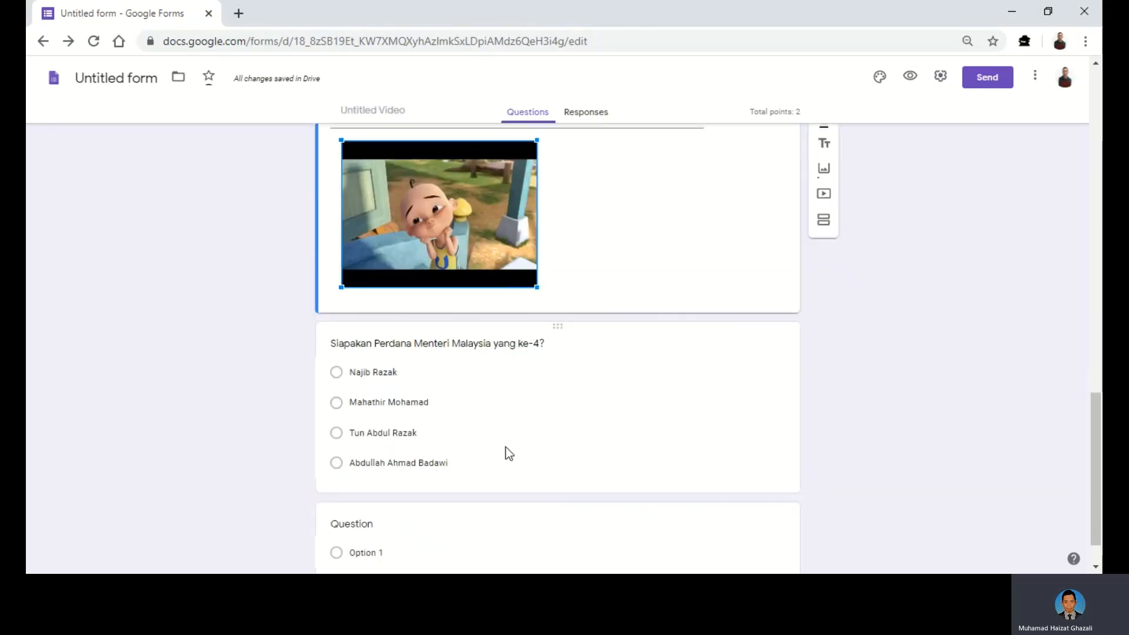
pyautogui.scroll(6, 502, 386)
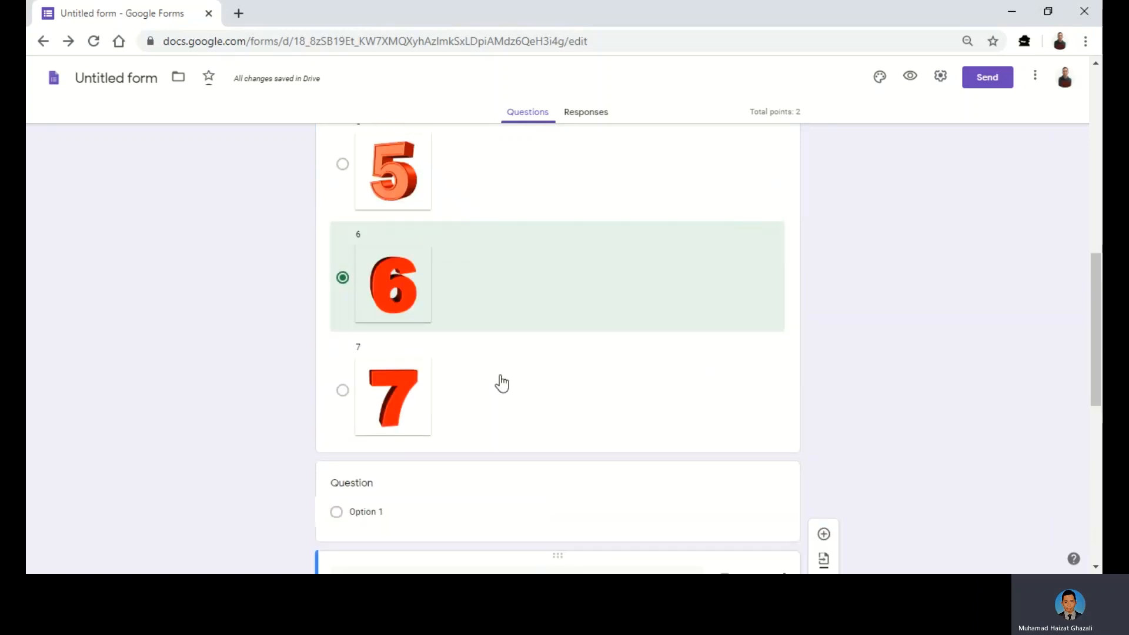
pyautogui.scroll(5, 501, 382)
pyautogui.scroll(1, 494, 375)
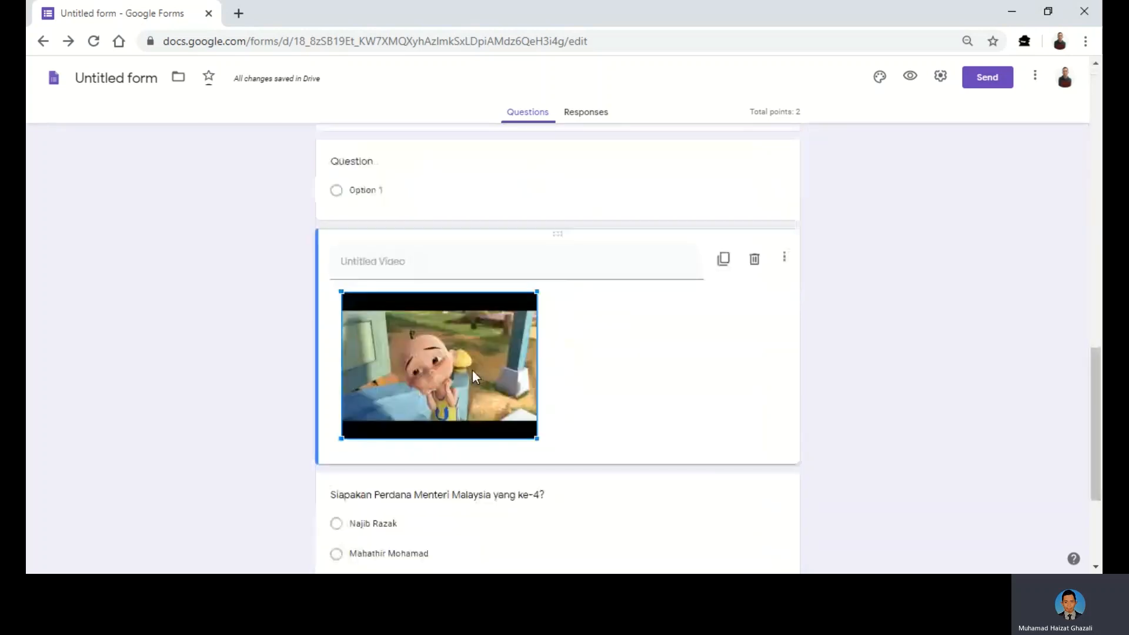
pyautogui.scroll(1, 411, 306)
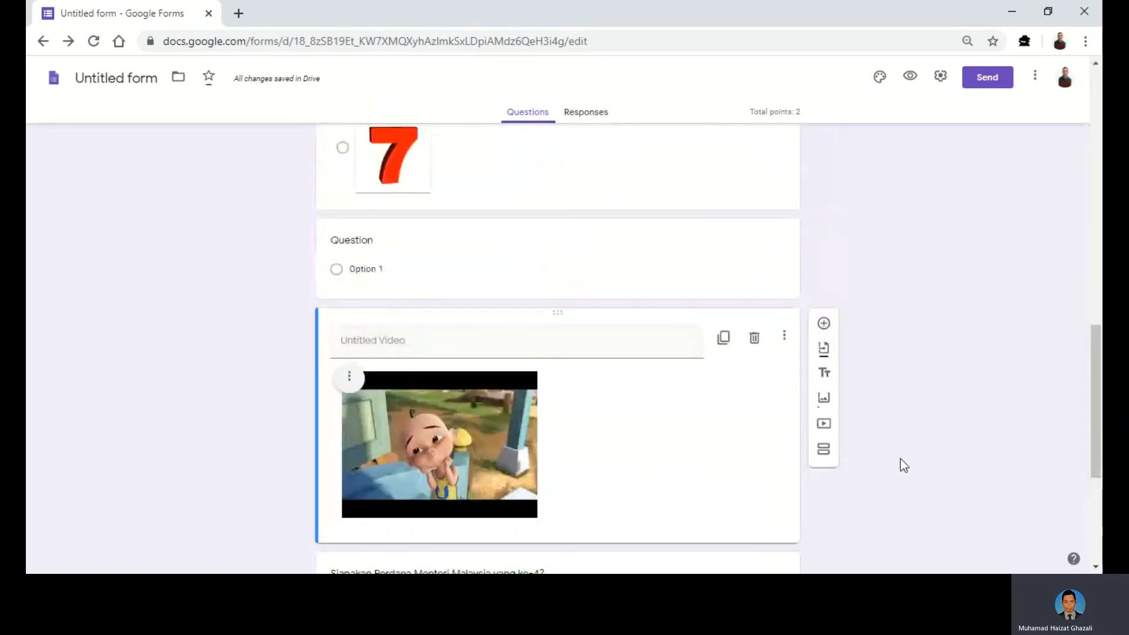
pyautogui.scroll(-2, 411, 358)
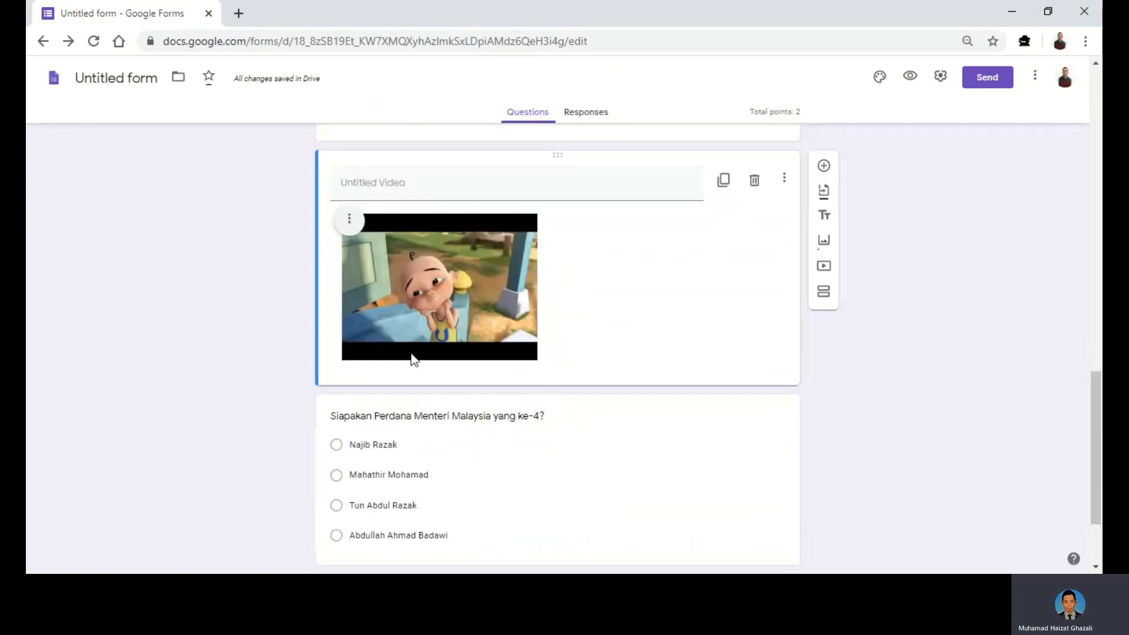
pyautogui.click(350, 221)
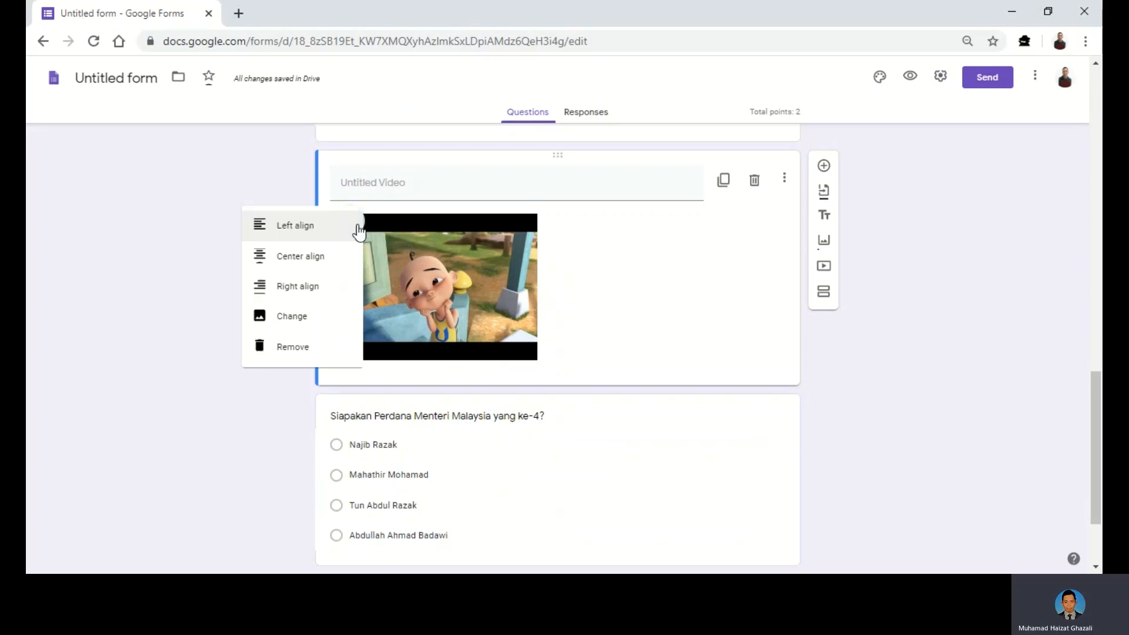
pyautogui.click(305, 262)
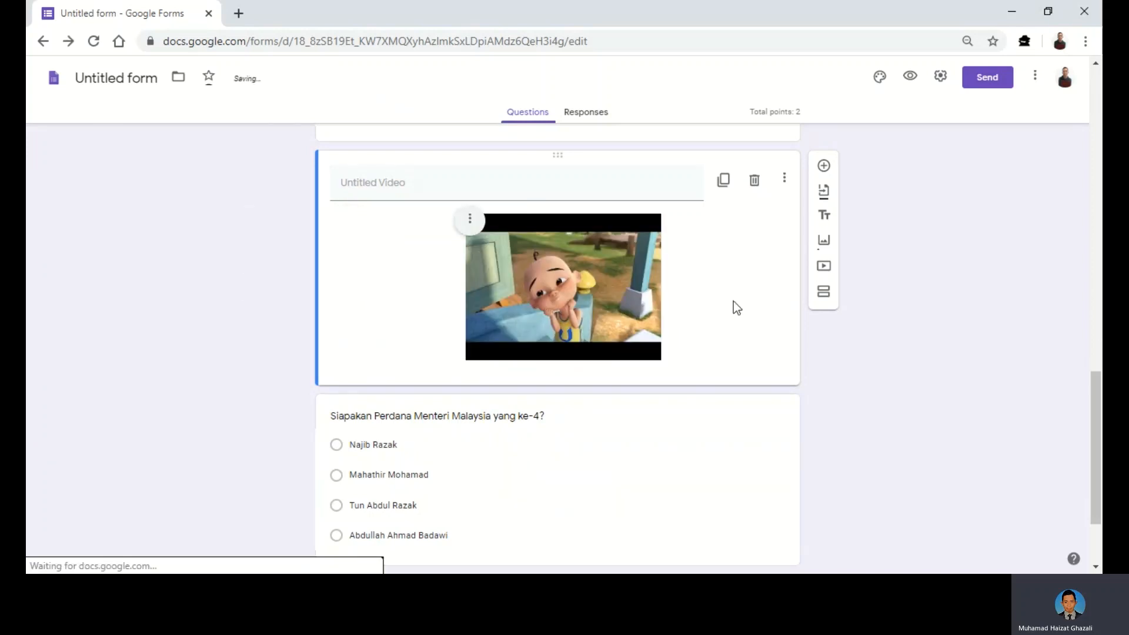
pyautogui.scroll(2, 609, 216)
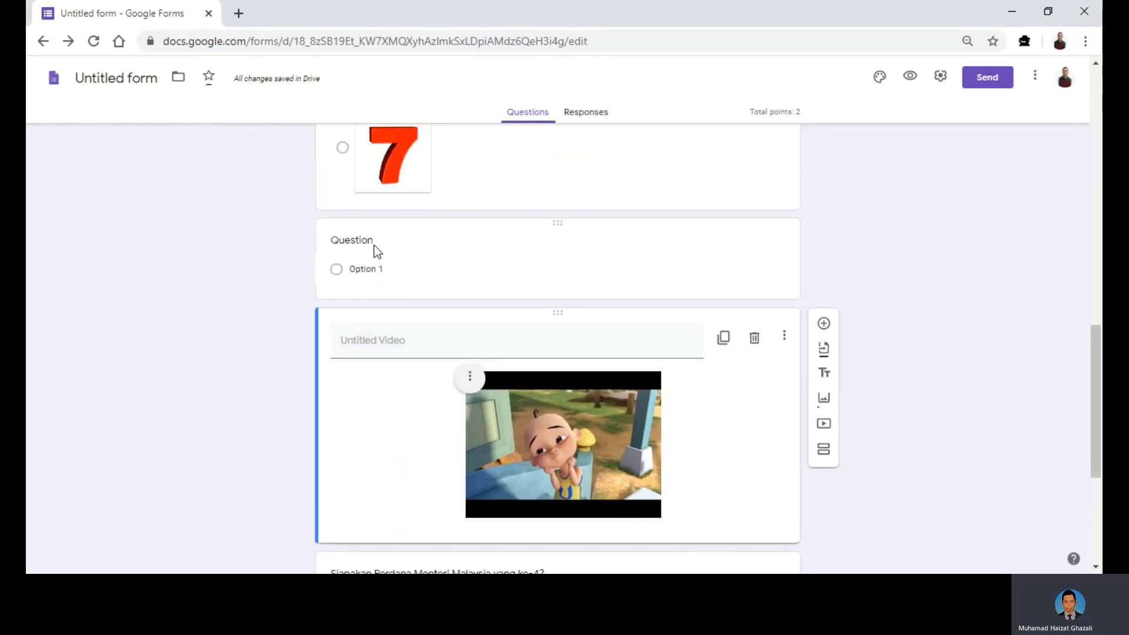
# - Title the blank question 'Namakan watak yang terdapat dalam video di bawah?'
pyautogui.click(375, 241)
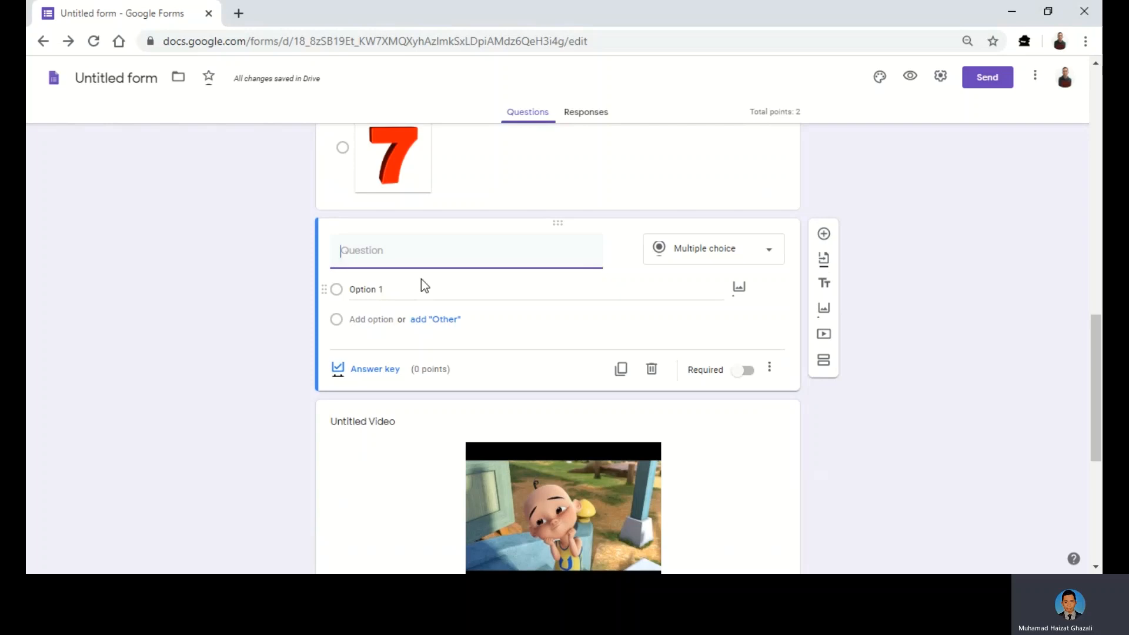
pyautogui.write('Namakan watak yang t')
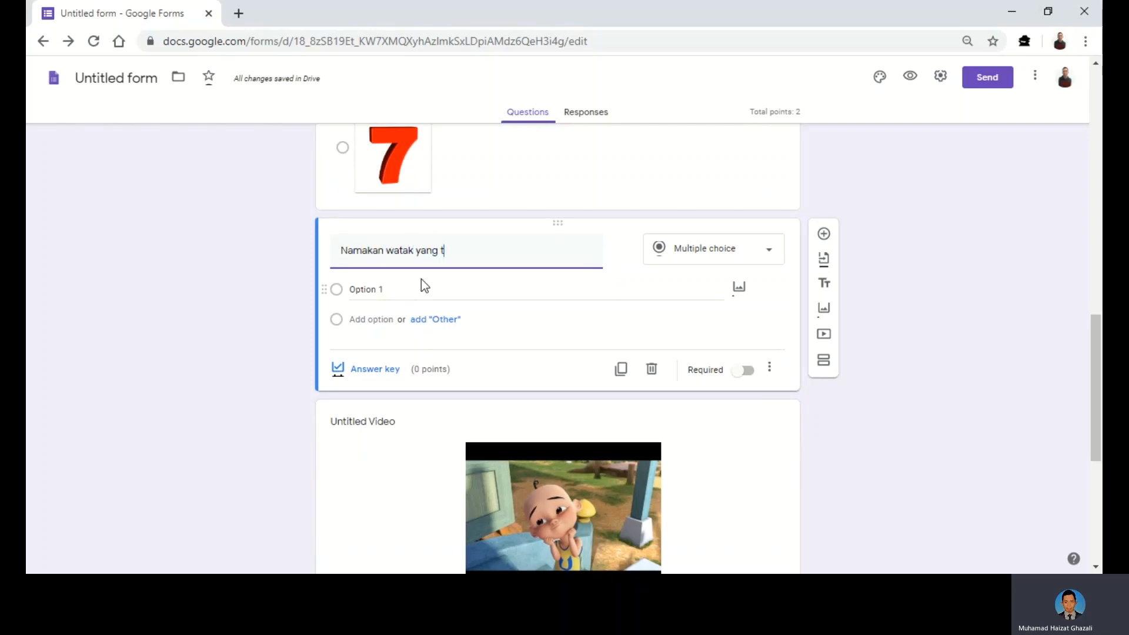
pyautogui.write('erdapat d')
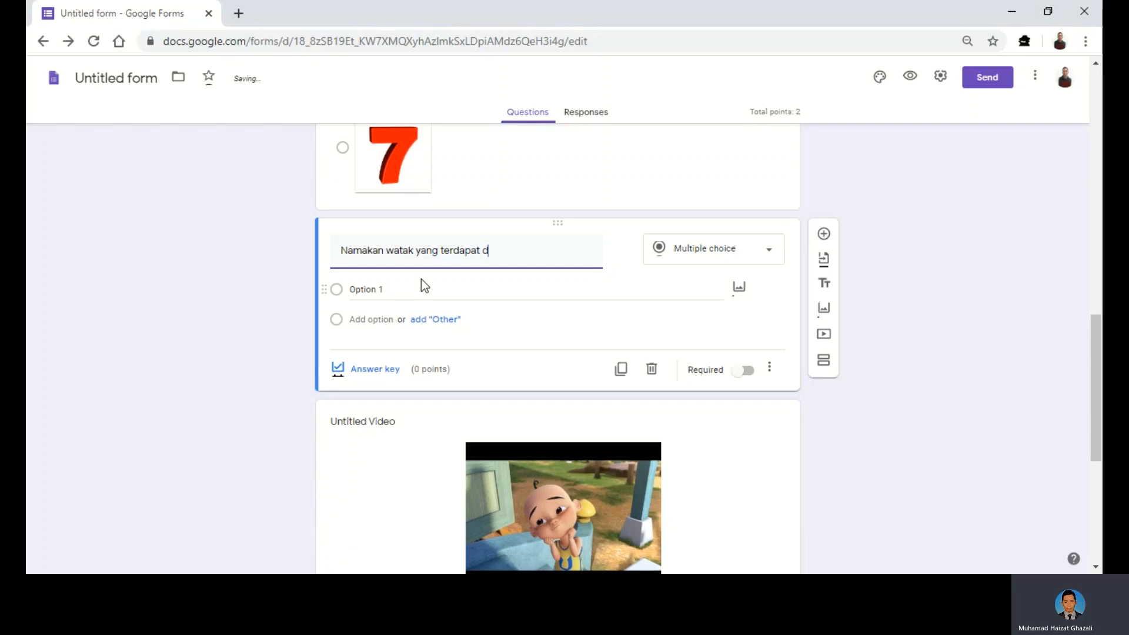
pyautogui.write('alam video di bawah?')
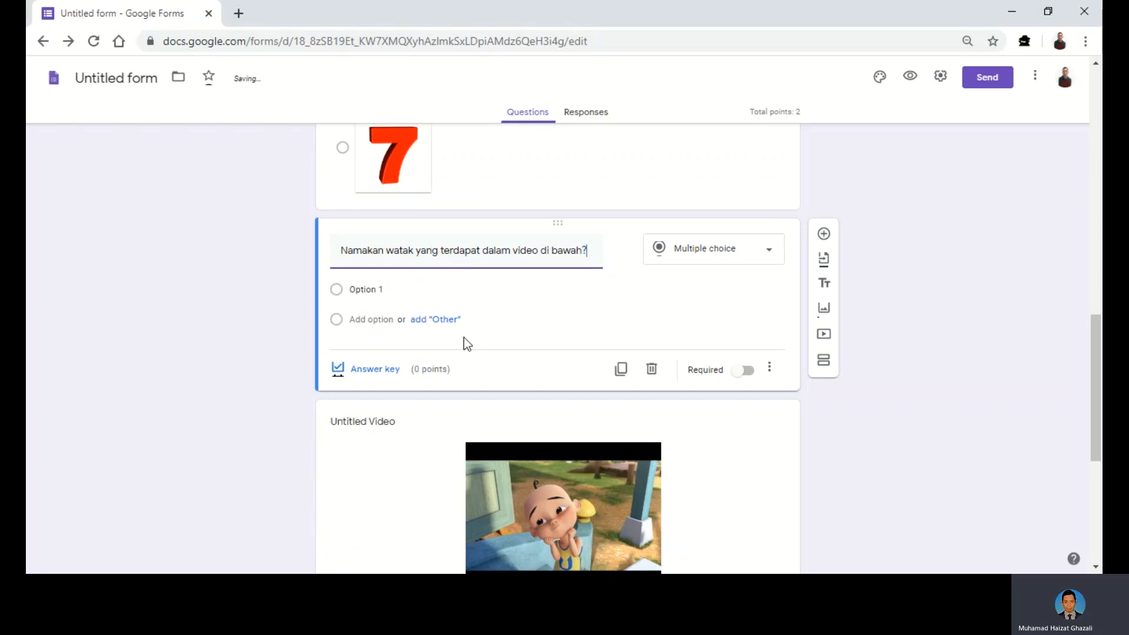
pyautogui.scroll(-1, 604, 495)
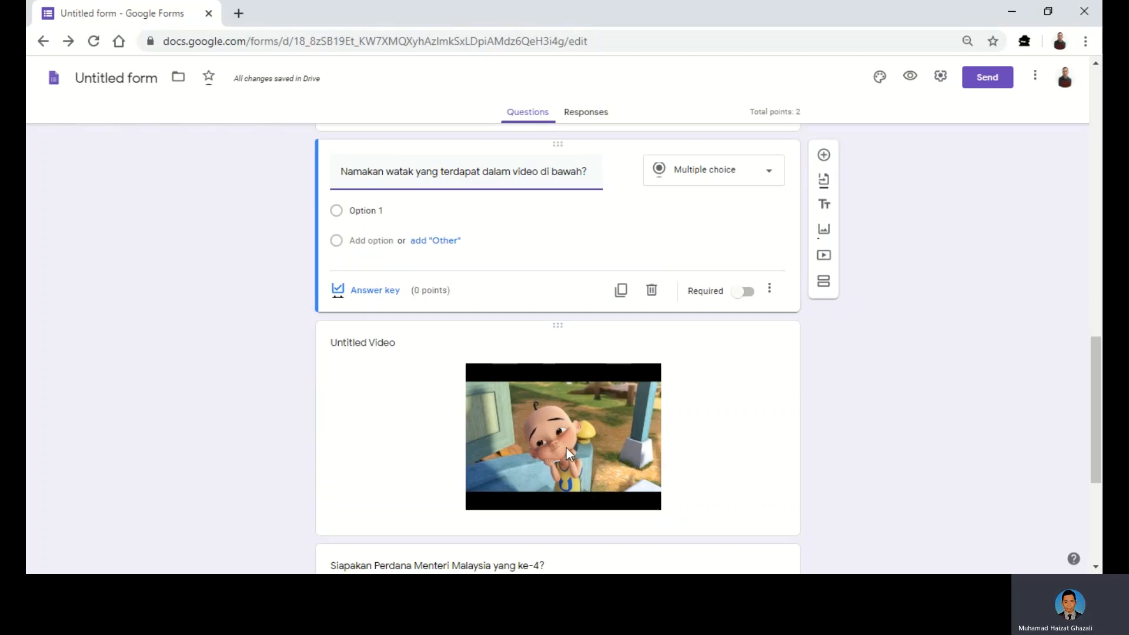
# - Enter the answer choices Upin, opah and Kak Siti
pyautogui.click(376, 209)
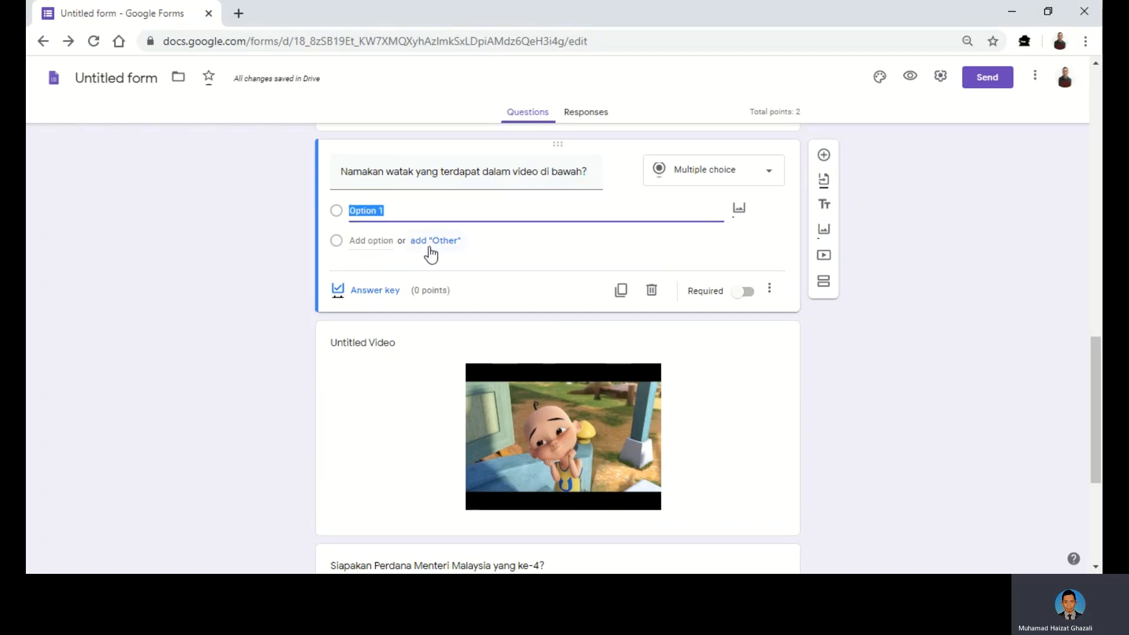
pyautogui.write('Upin')
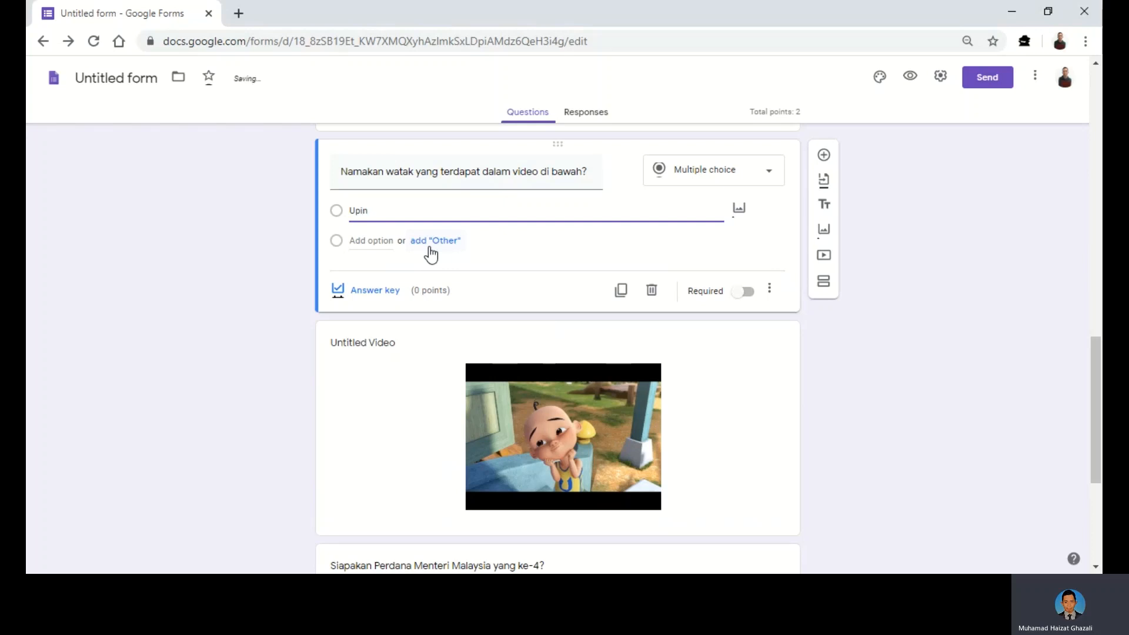
pyautogui.click(367, 238)
pyautogui.write('o')
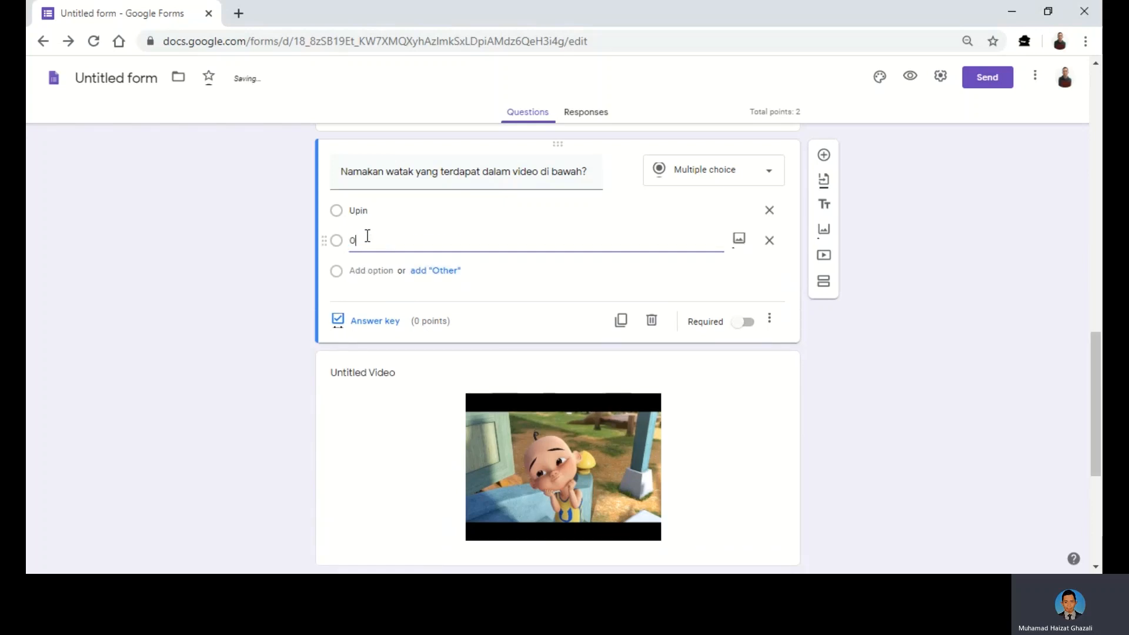
pyautogui.write('pah')
pyautogui.click(357, 271)
pyautogui.write('Kak')
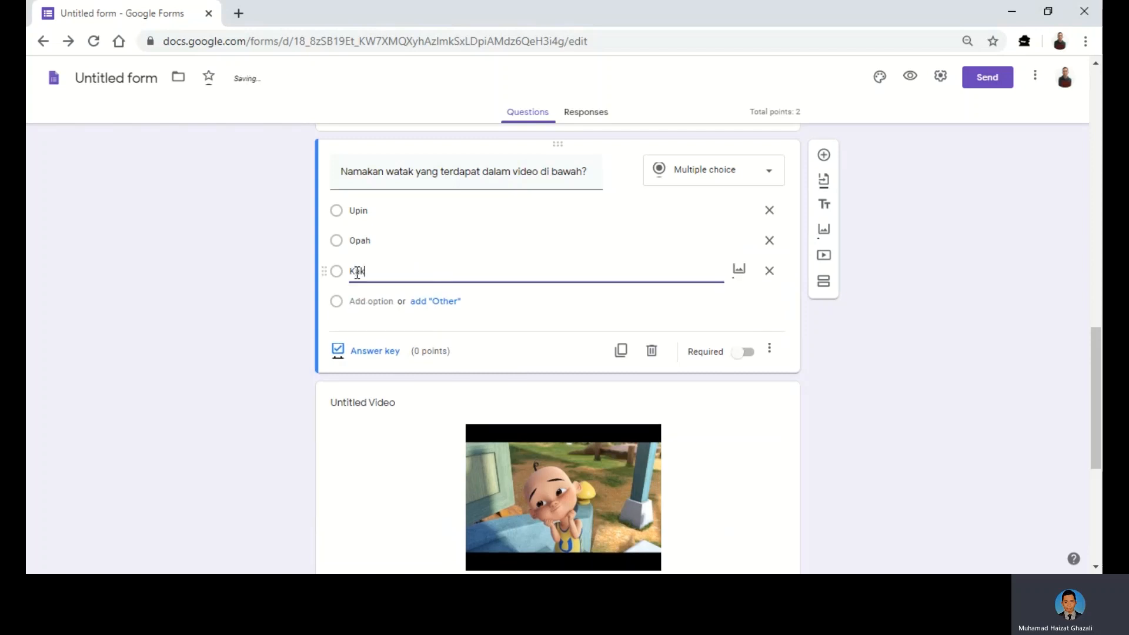
pyautogui.write(' Siti')
# - Mark Upin as the correct answer worth 1 point, leaving answer feedback empty
pyautogui.click(379, 353)
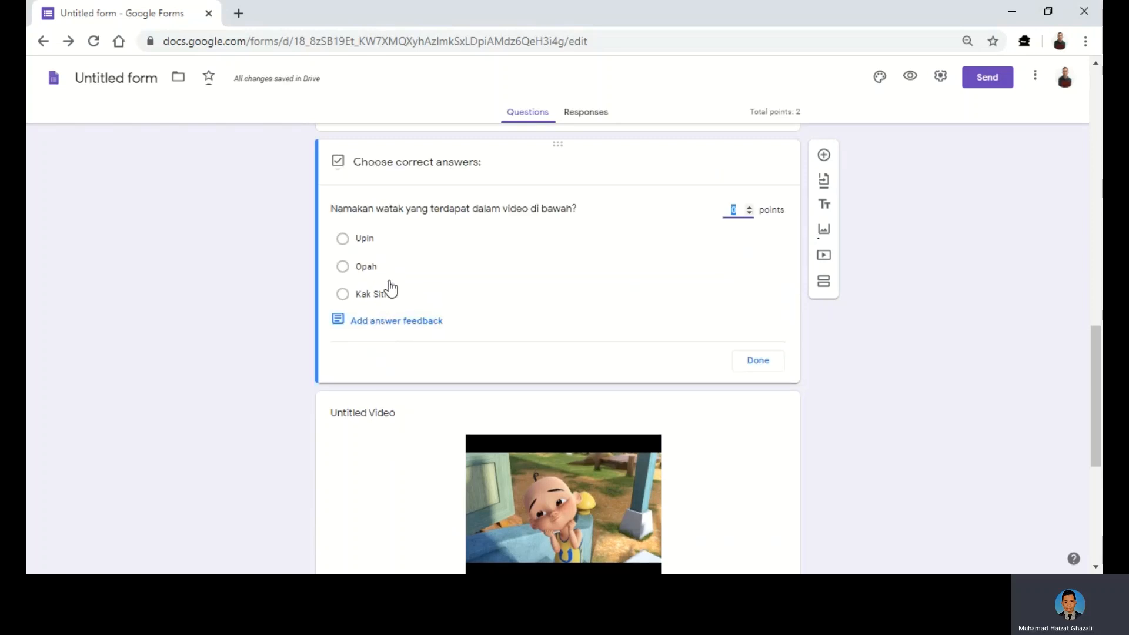
pyautogui.click(342, 244)
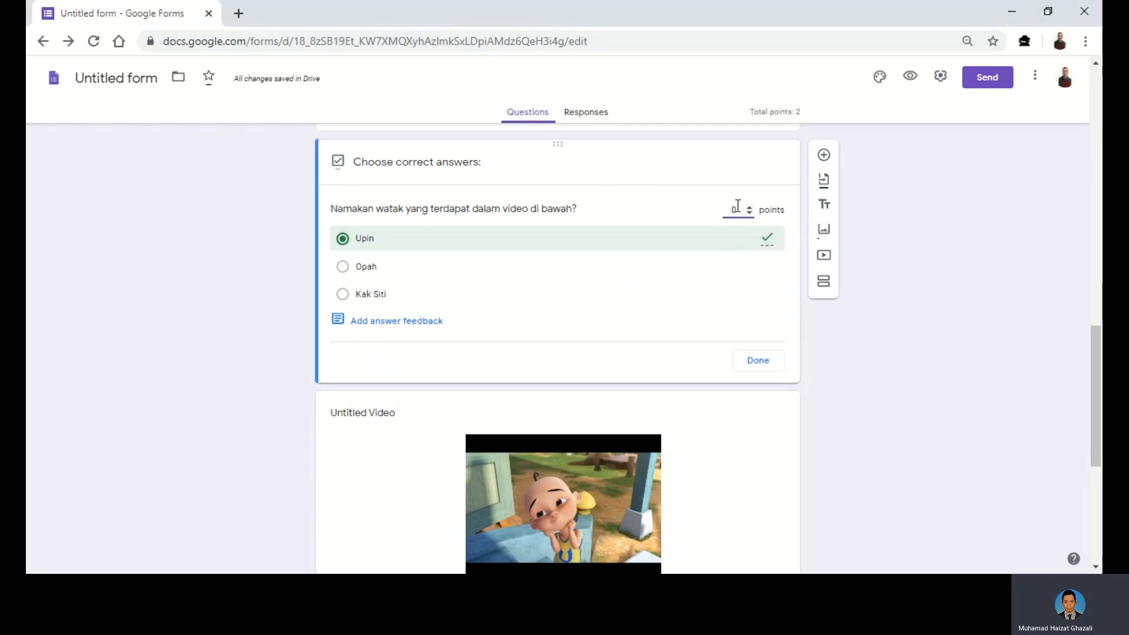
pyautogui.write('1')
pyautogui.click(403, 324)
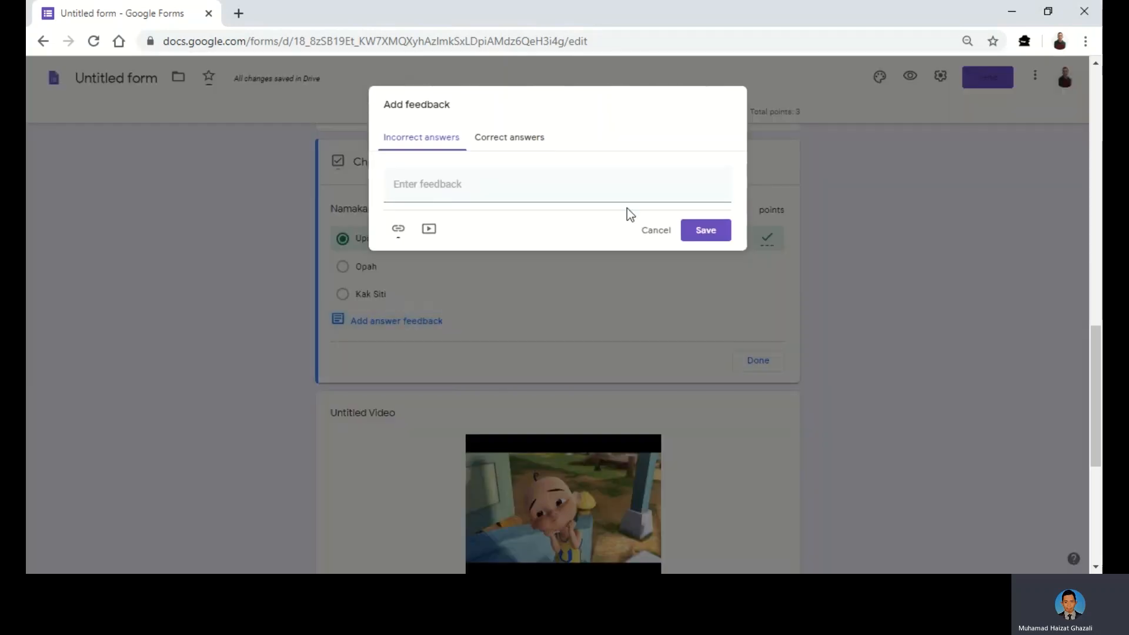
pyautogui.click(660, 230)
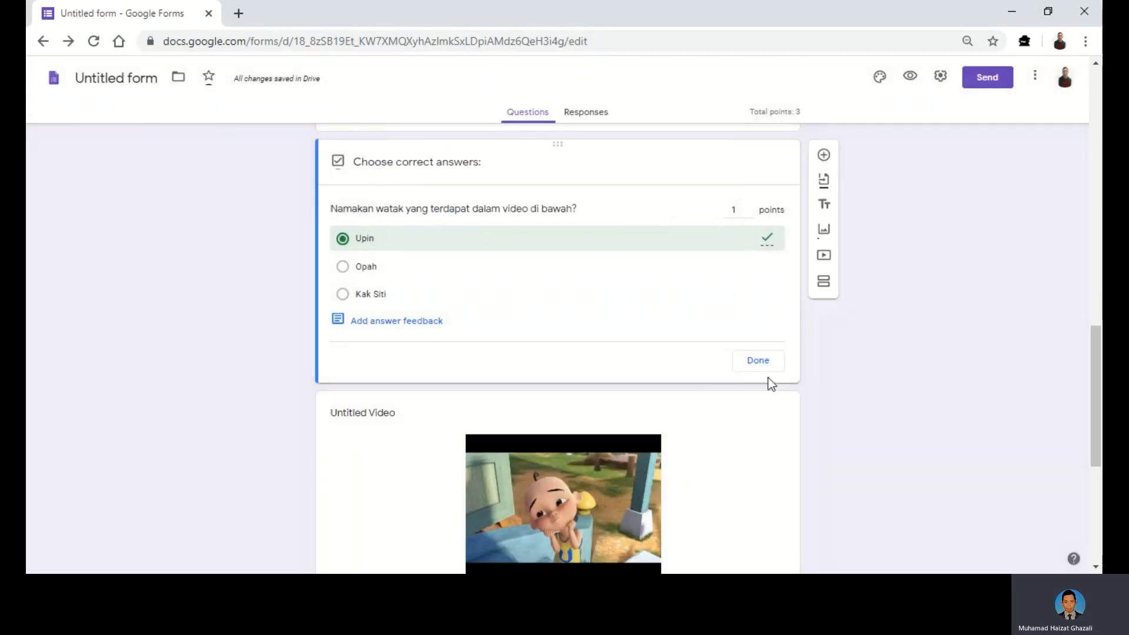
pyautogui.click(756, 362)
# - Change the new blank question below the Prime Minister question to Short answer
pyautogui.scroll(-3, 838, 441)
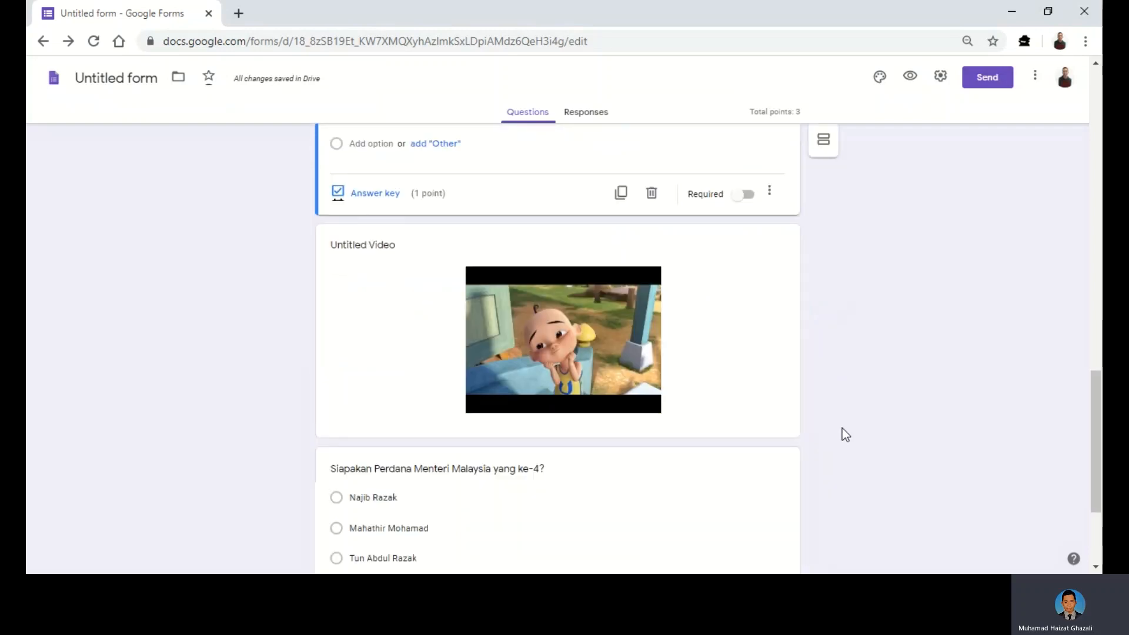
pyautogui.scroll(-3, 842, 432)
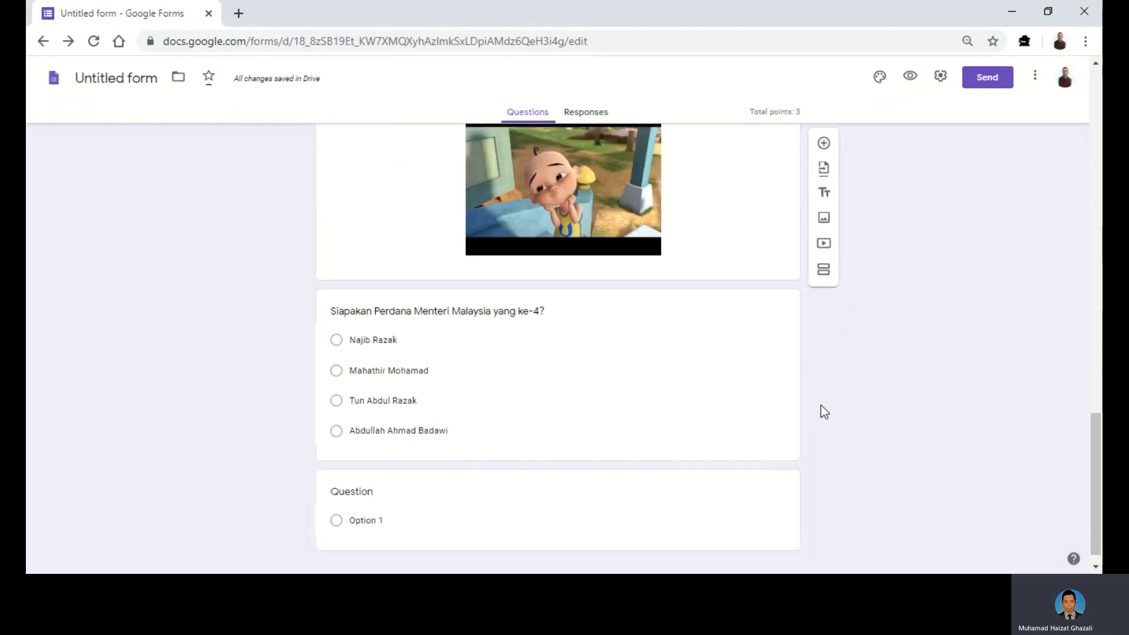
pyautogui.click(760, 342)
pyautogui.scroll(8, 759, 334)
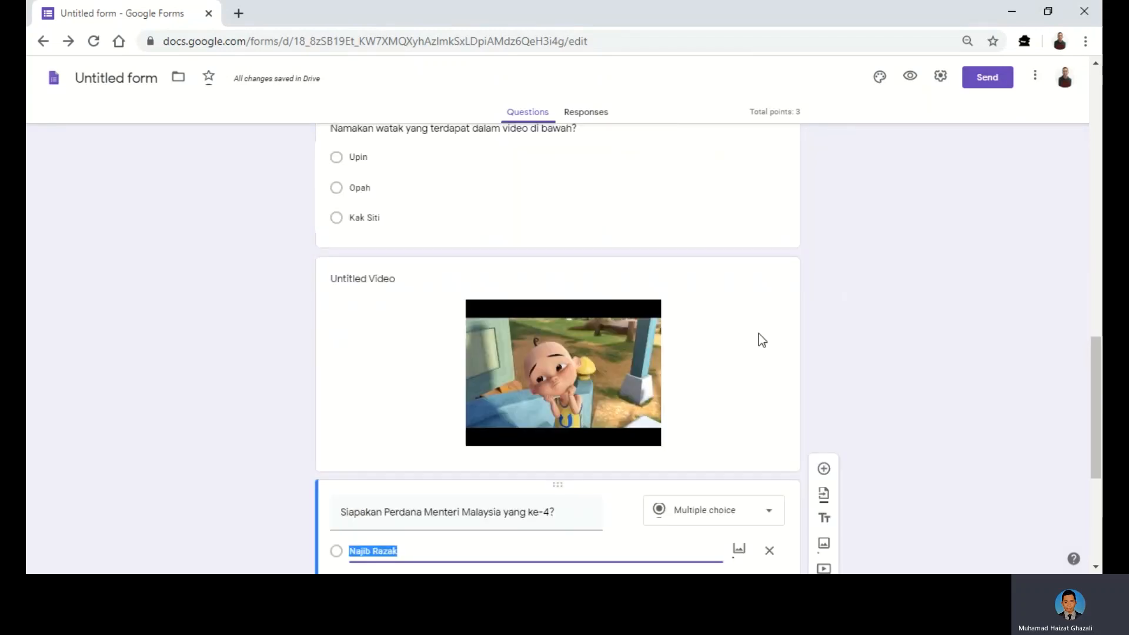
pyautogui.scroll(-5, 751, 310)
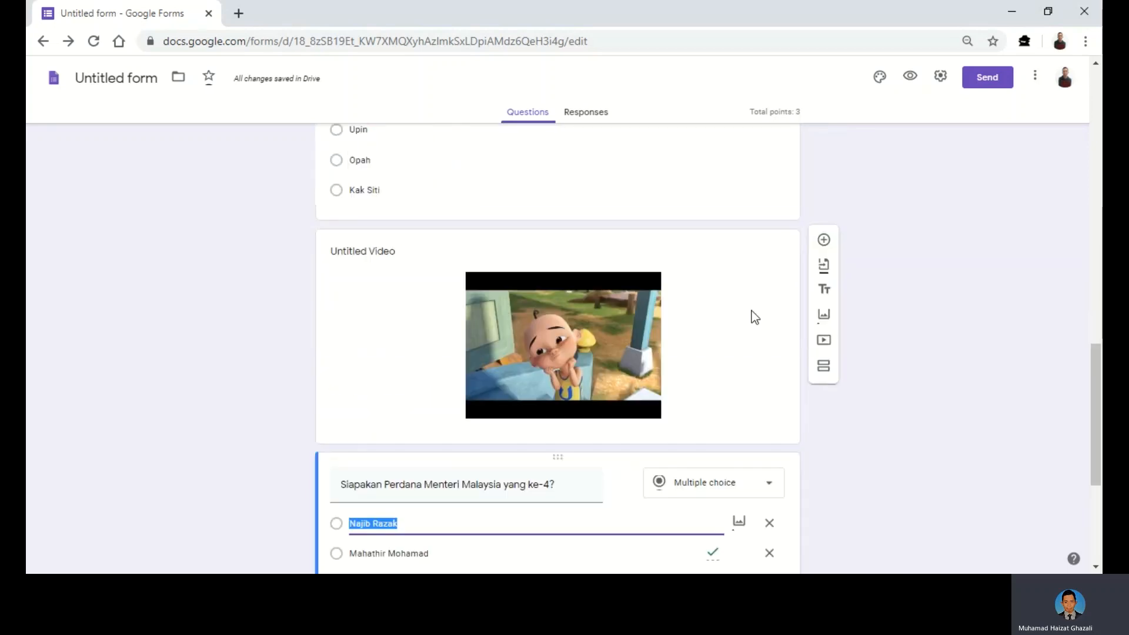
pyautogui.scroll(-5, 752, 311)
pyautogui.click(625, 504)
pyautogui.click(436, 406)
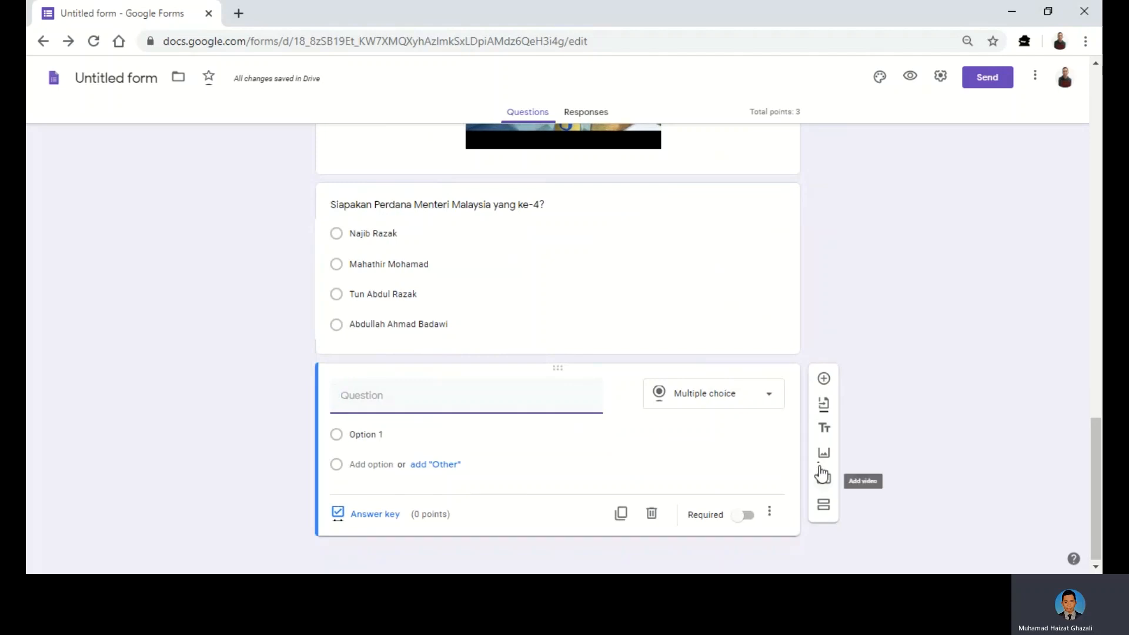
pyautogui.click(764, 410)
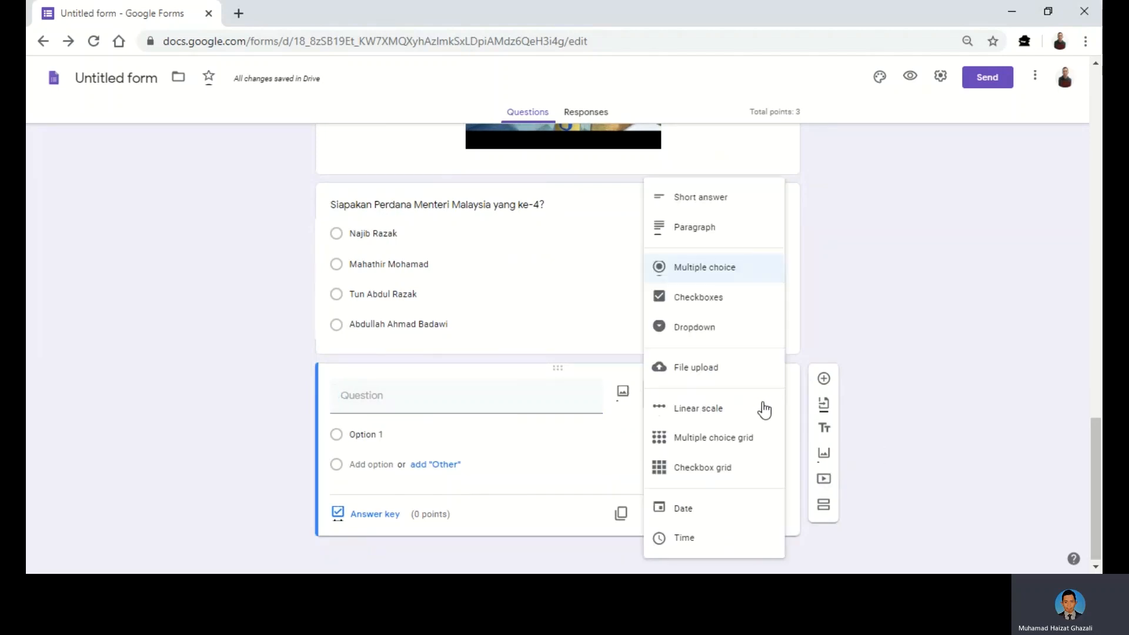
pyautogui.click(693, 206)
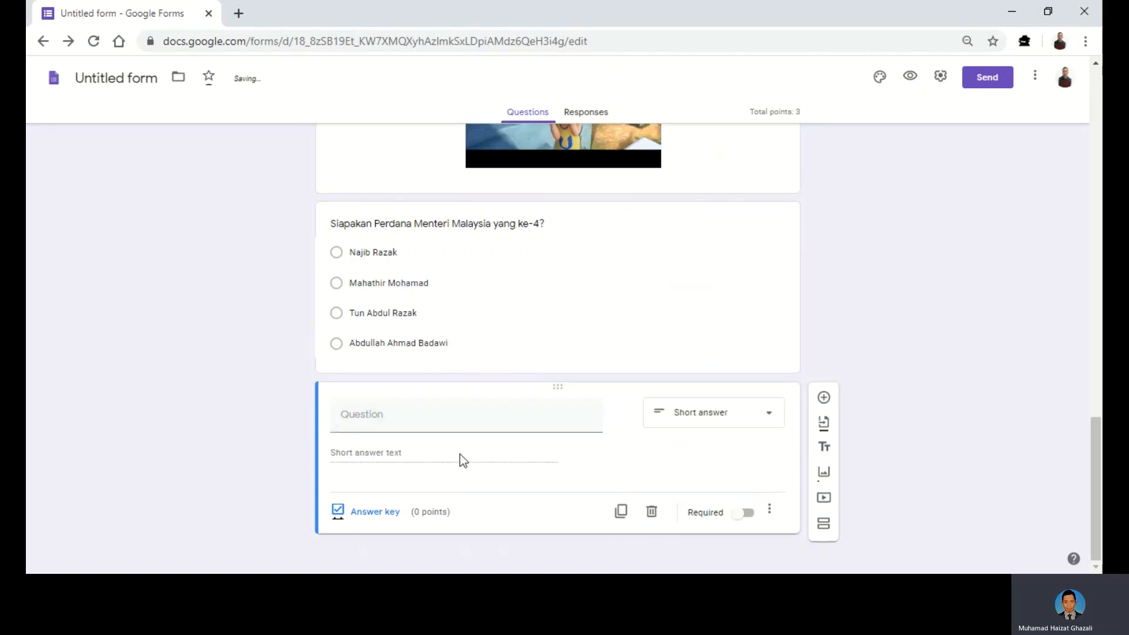
# - Title it 'Apakah warna yang terdapat pada bendera Negeri Sembilan?'
pyautogui.click(396, 414)
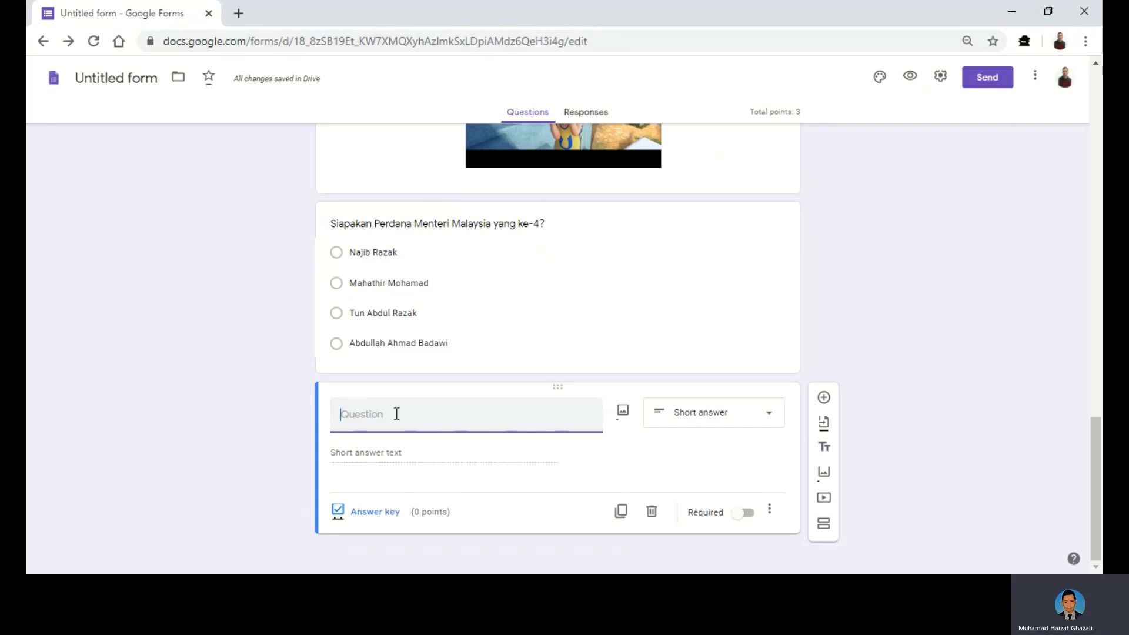
pyautogui.write('Aah')
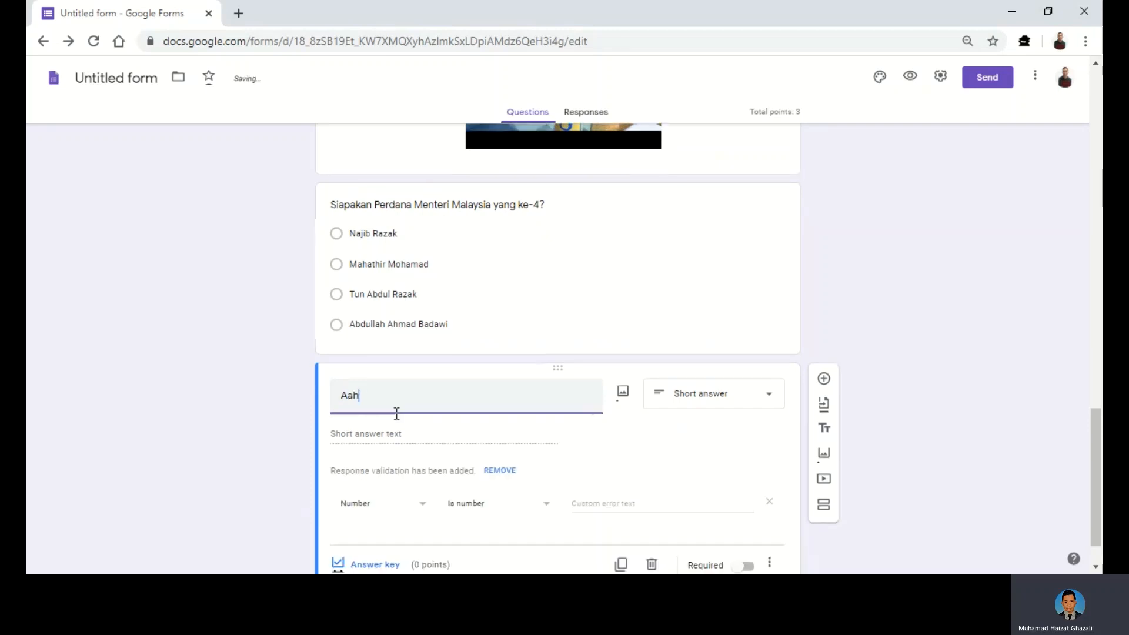
pyautogui.press('BackSpace')
pyautogui.press('BackSpace')
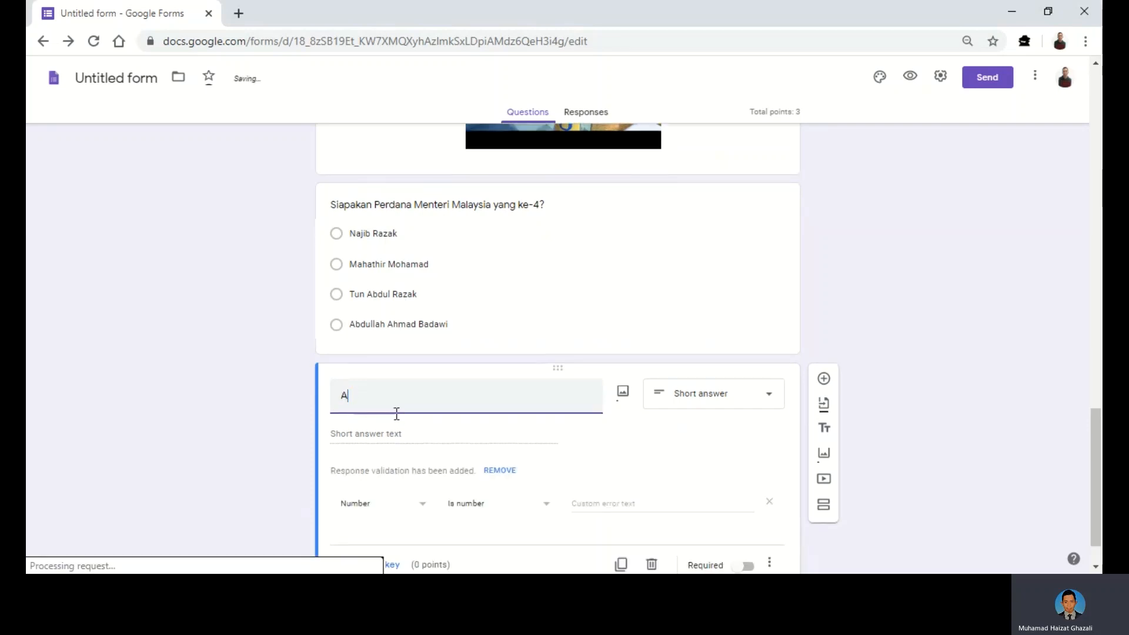
pyautogui.write('pakah warna')
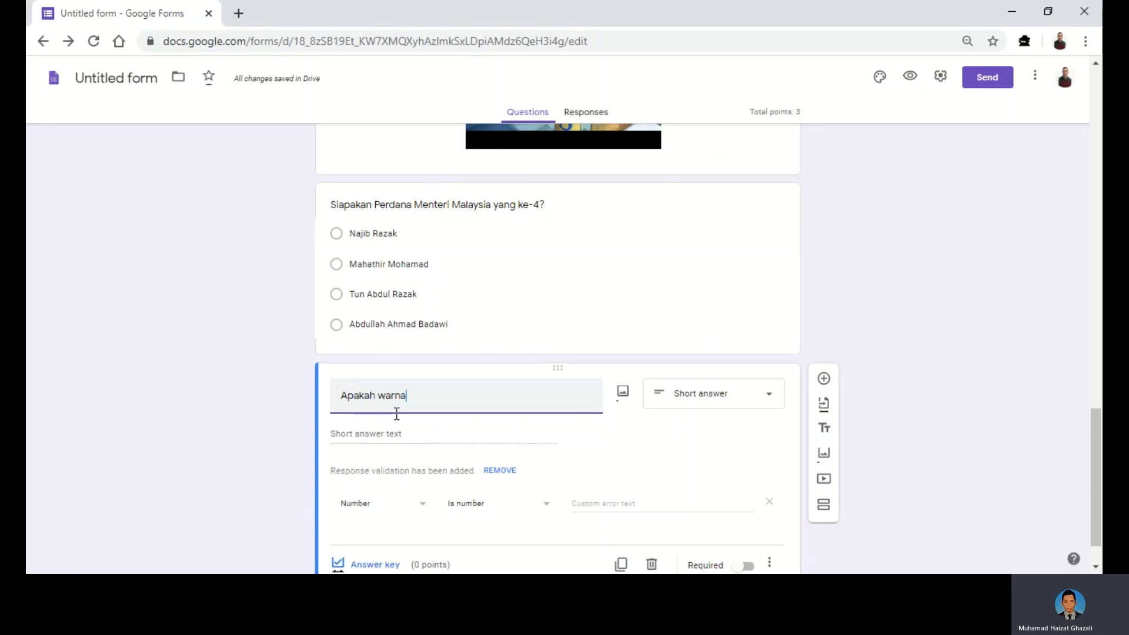
pyautogui.write(' bagi bendera')
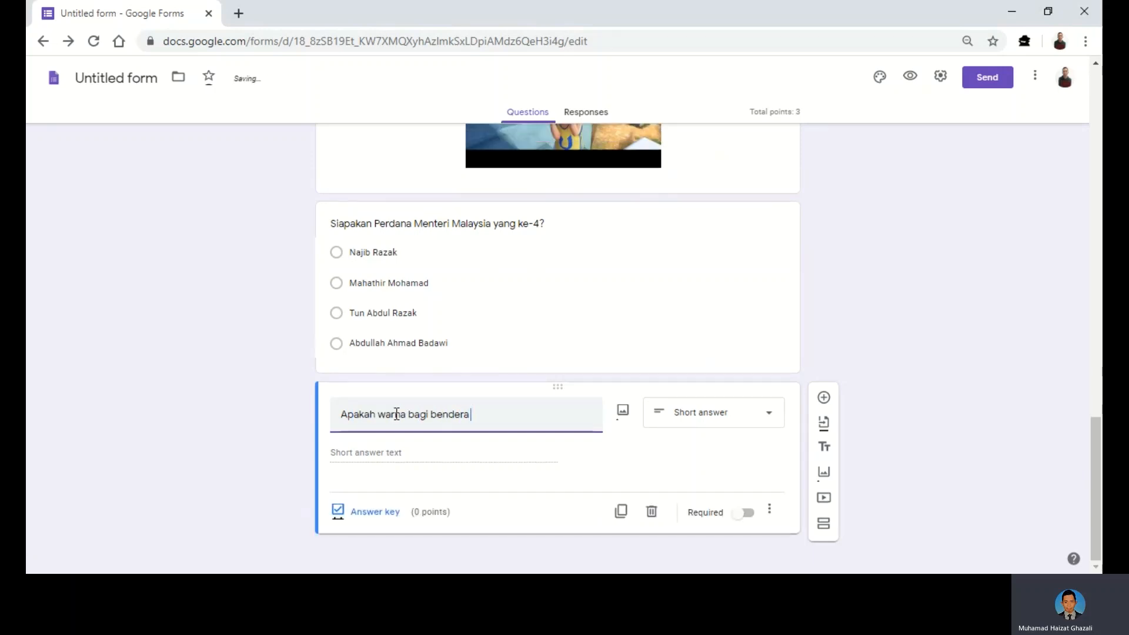
pyautogui.press('BackSpace')
pyautogui.press('BackSpace')
pyautogui.press('BackSpace')
pyautogui.press('BackSpace')
pyautogui.press('BackSpace')
pyautogui.press('BackSpace')
pyautogui.press('BackSpace')
pyautogui.press('BackSpace')
pyautogui.press('BackSpace')
pyautogui.press('BackSpace')
pyautogui.press('BackSpace')
pyautogui.press('BackSpace')
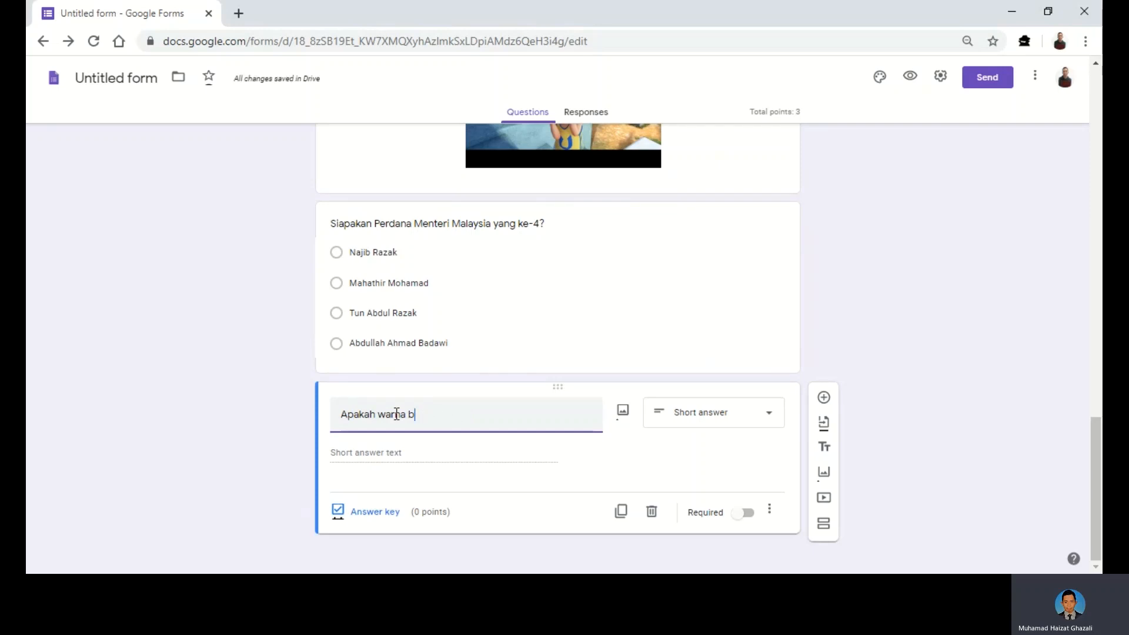
pyautogui.write('yang terdapat pada bendera negeri')
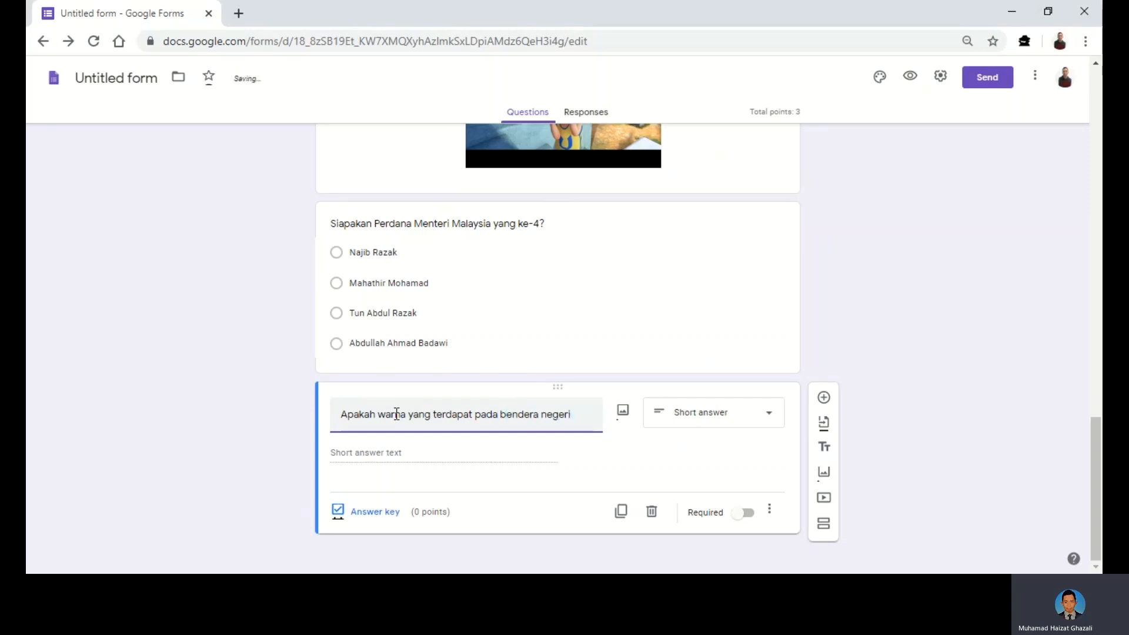
pyautogui.write(' Sembilan')
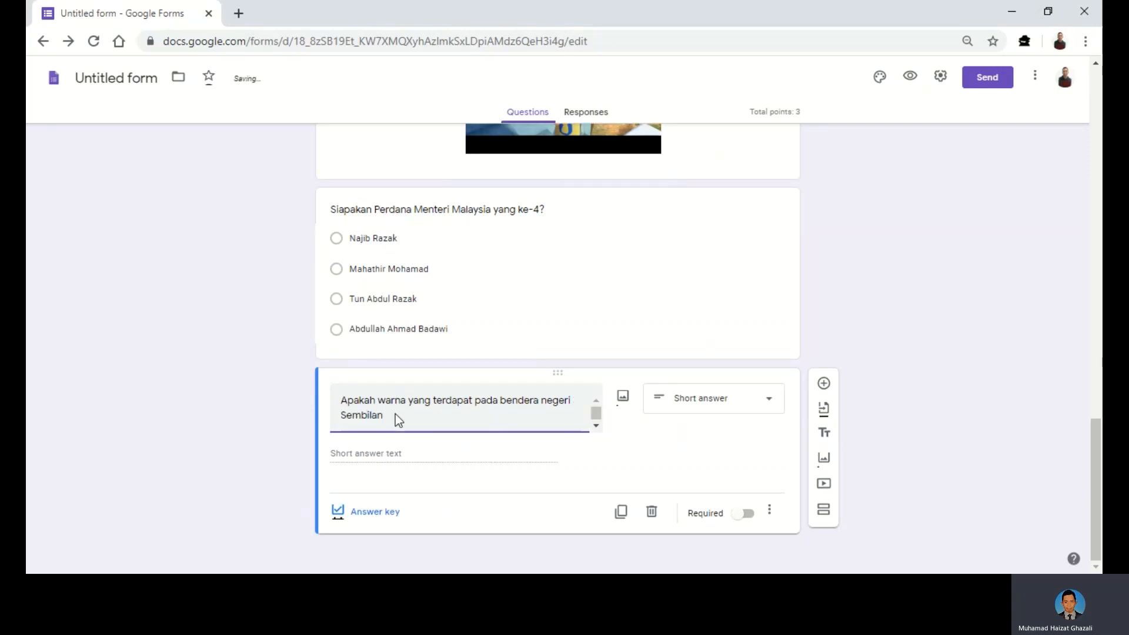
pyautogui.write('?')
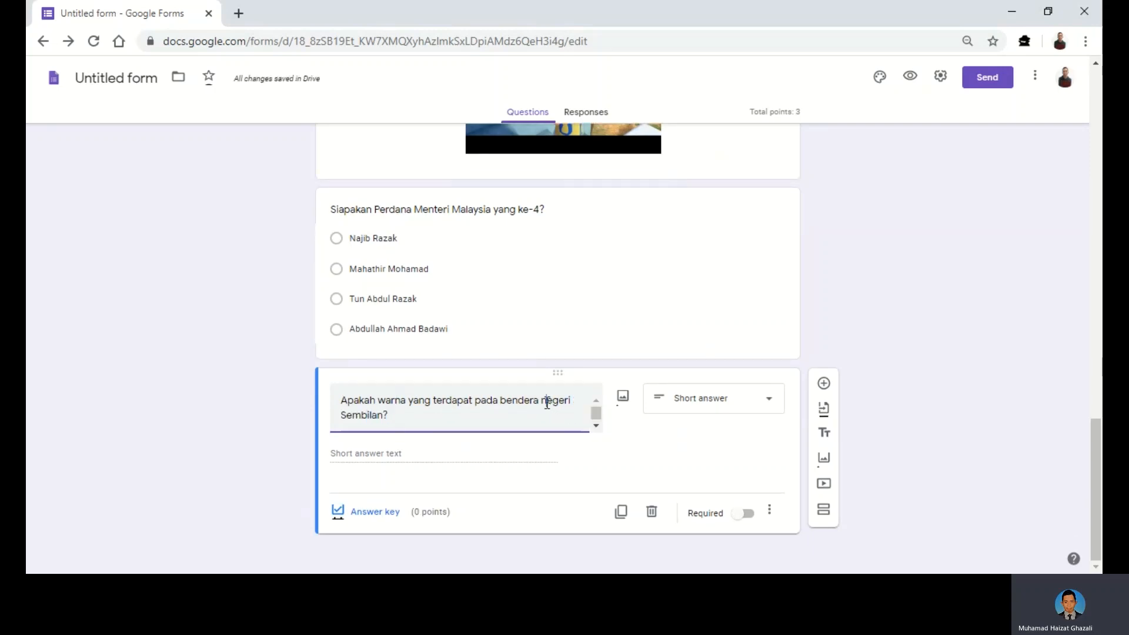
pyautogui.click(548, 402)
pyautogui.press('BackSpace')
pyautogui.write('N')
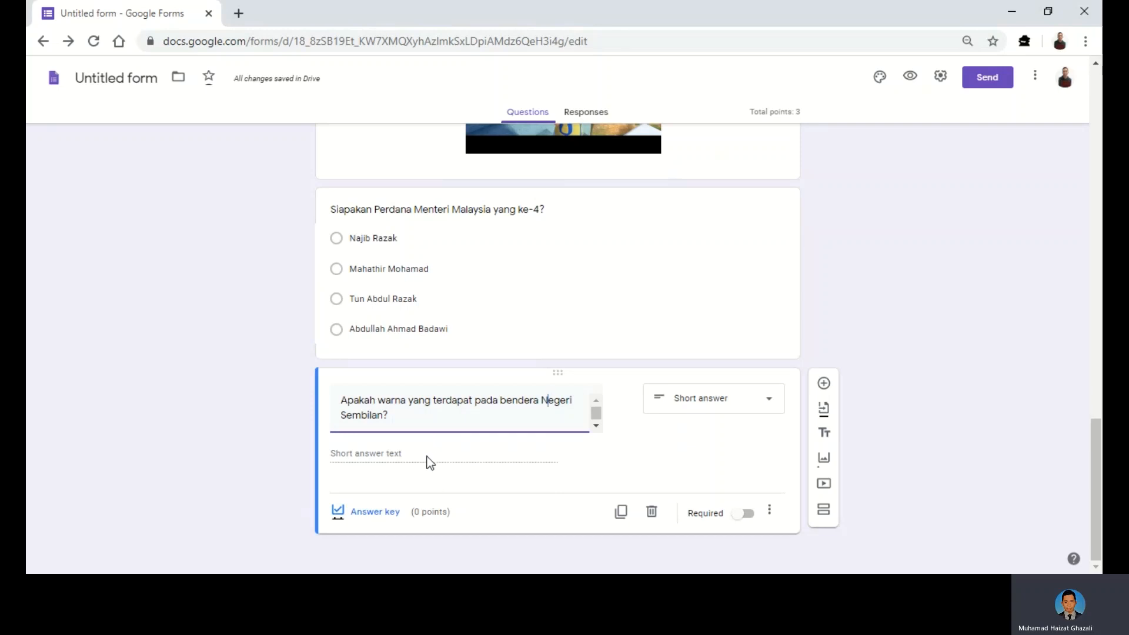
pyautogui.click(390, 450)
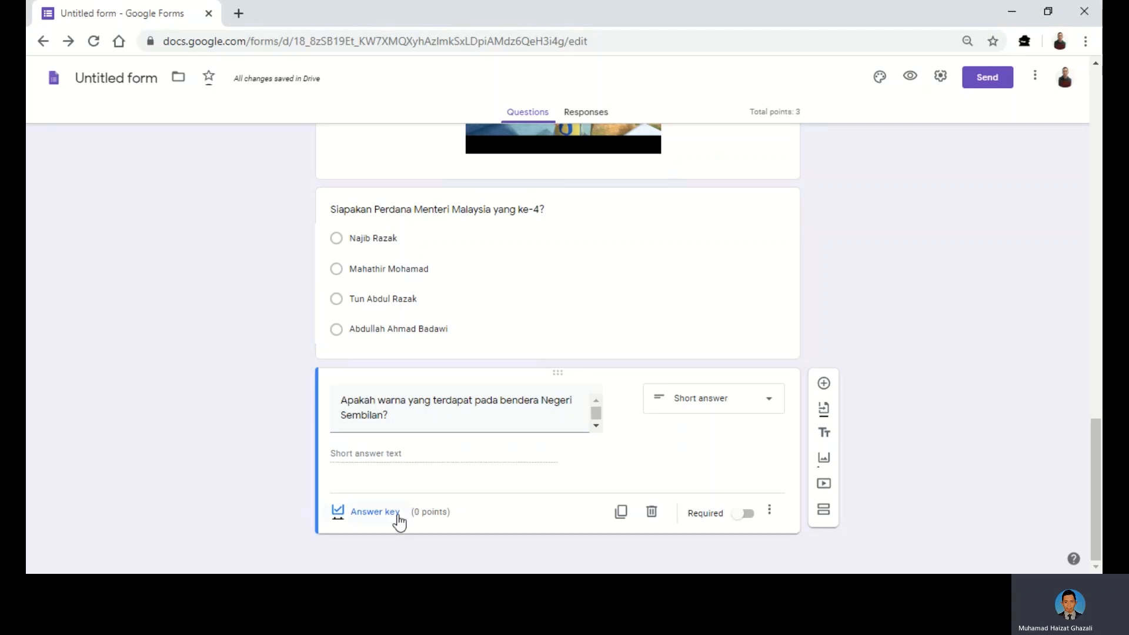
# - Add 'merah, hitam, kuning' as the accepted correct answer in the answer key
pyautogui.click(375, 512)
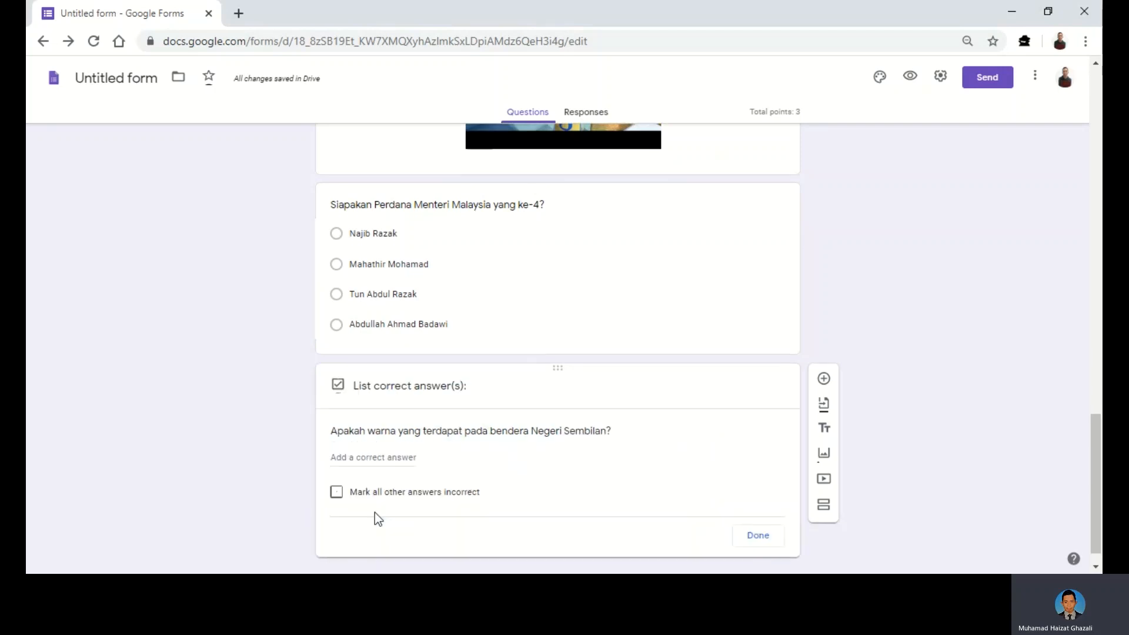
pyautogui.click(382, 459)
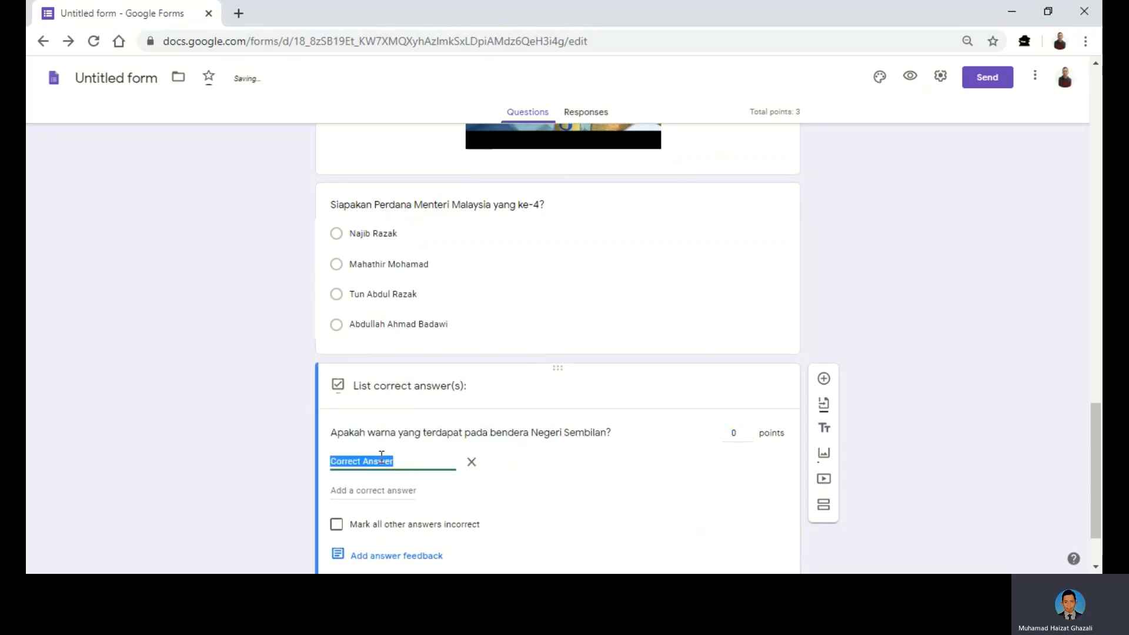
pyautogui.write('MER')
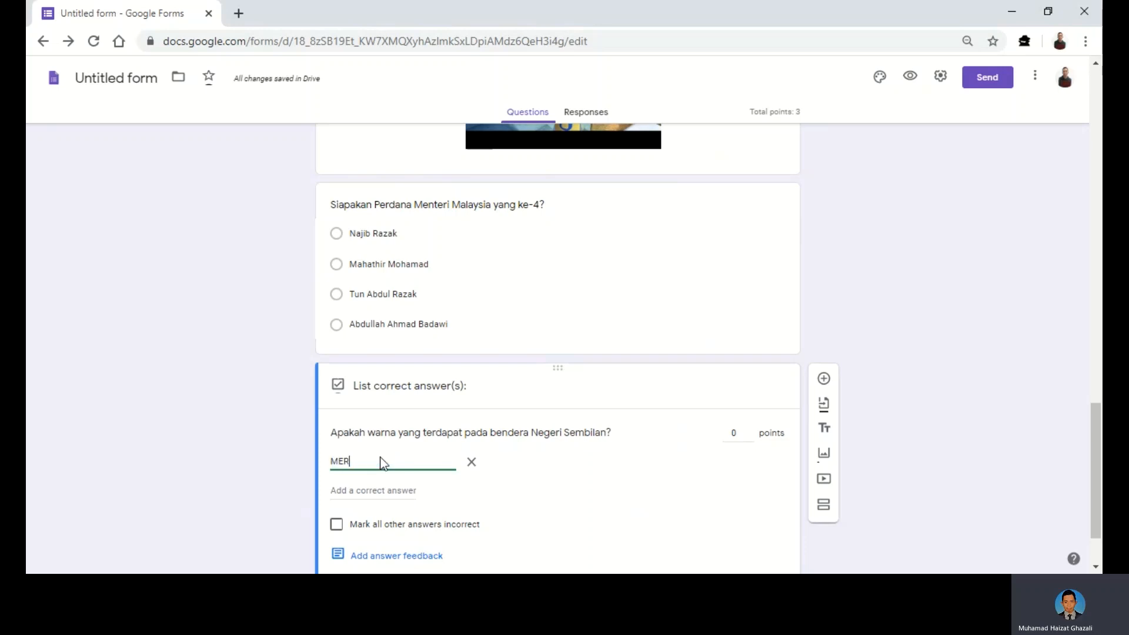
pyautogui.press('BackSpace')
pyautogui.press('BackSpace')
pyautogui.press('BackSpace')
pyautogui.write('merh')
pyautogui.press('BackSpace')
pyautogui.write('ah, hit')
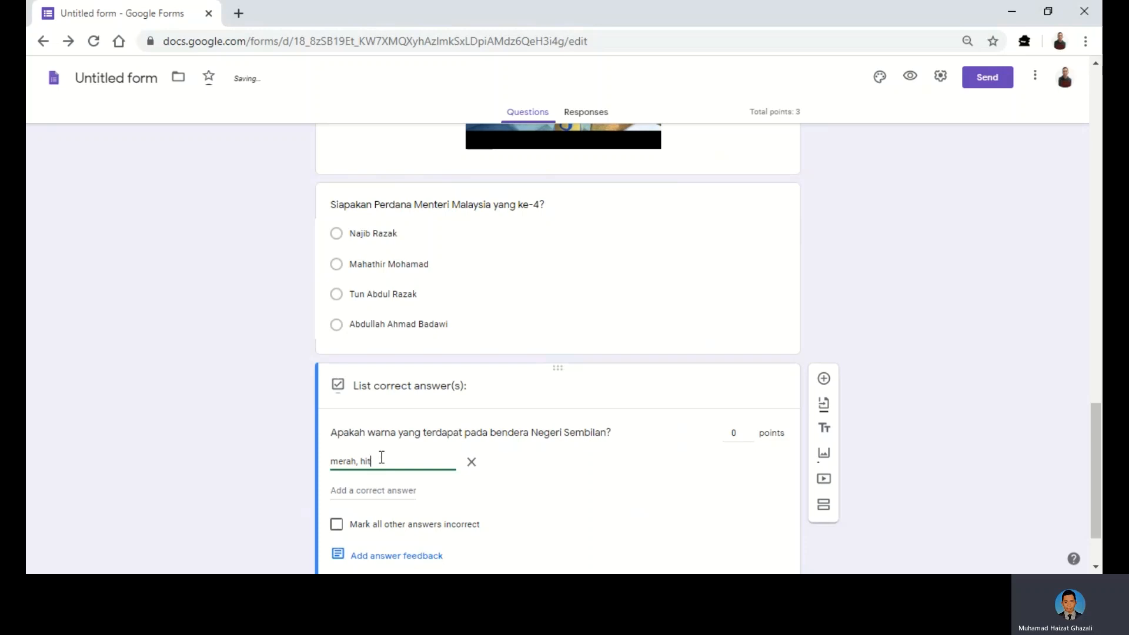
pyautogui.write('am, kuning')
pyautogui.scroll(-1, 482, 462)
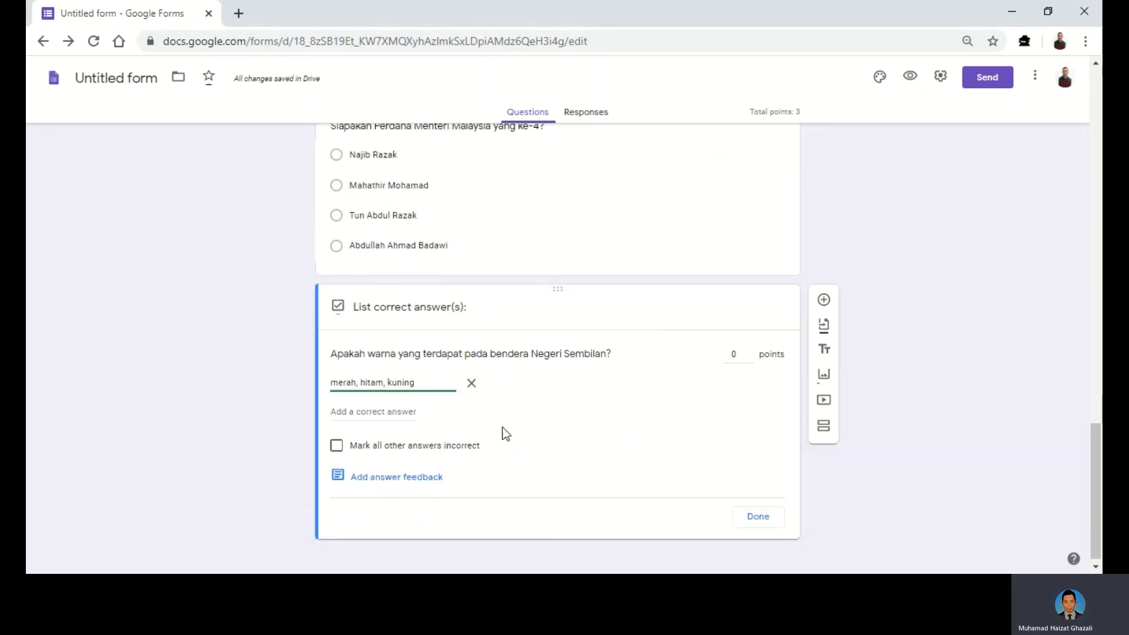
# - Set the question to 3 points and remove the extra empty answer row
pyautogui.click(739, 356)
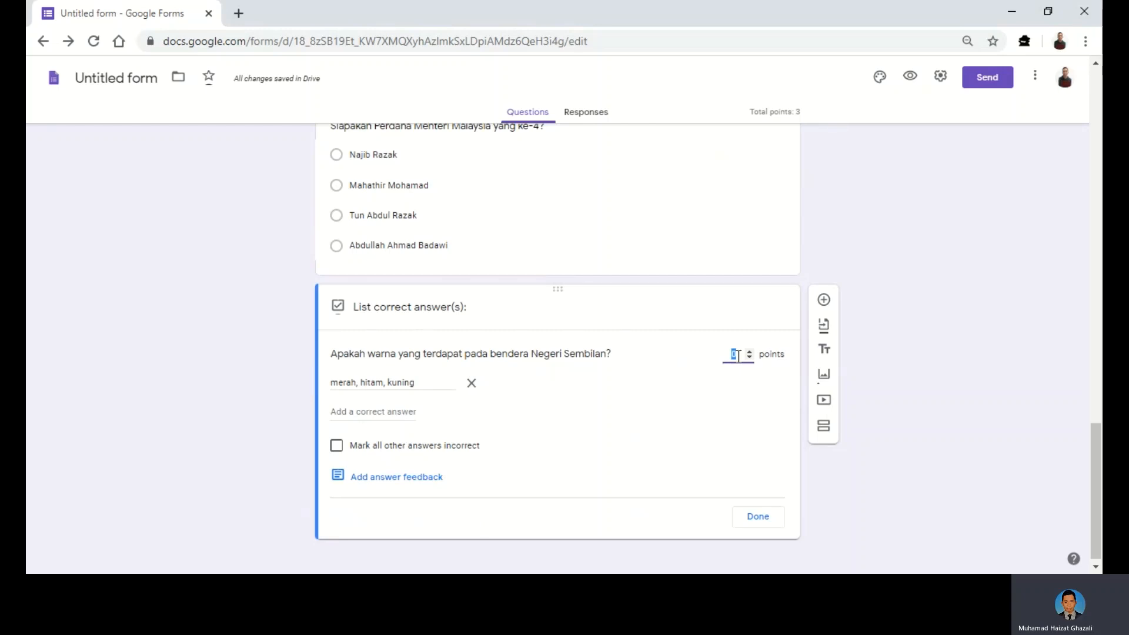
pyautogui.write('3')
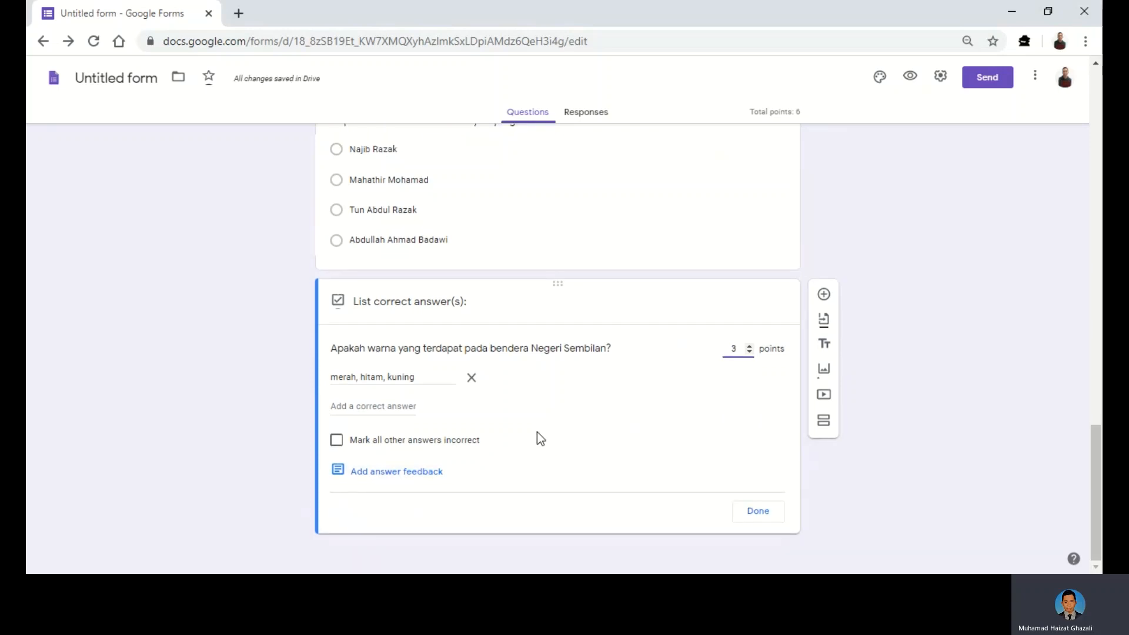
pyautogui.click(393, 402)
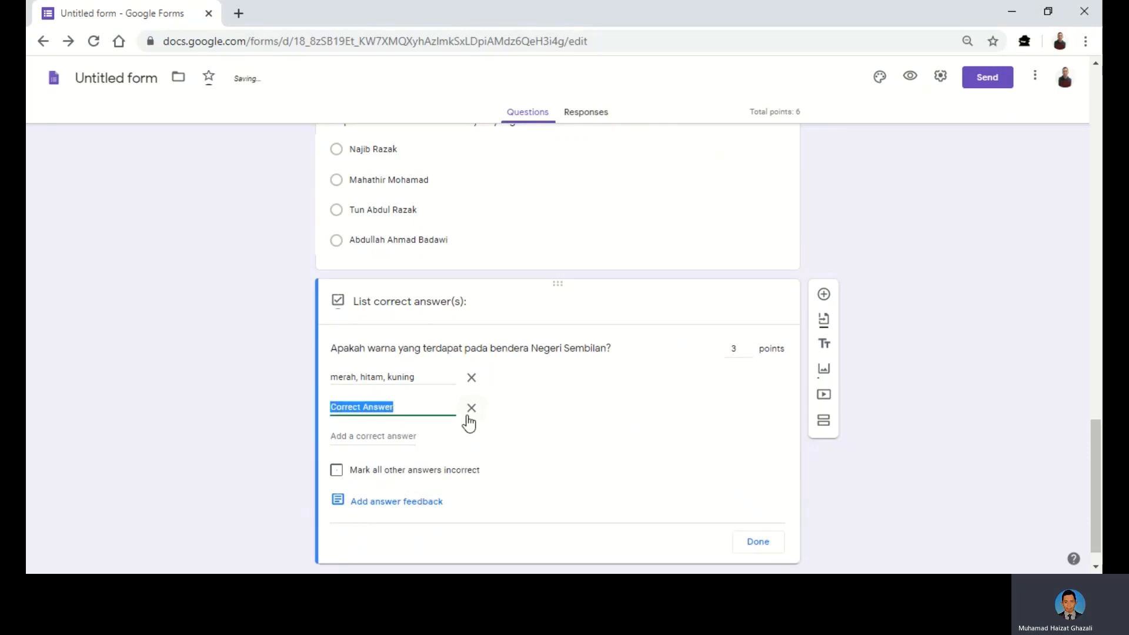
pyautogui.click(471, 411)
pyautogui.click(569, 410)
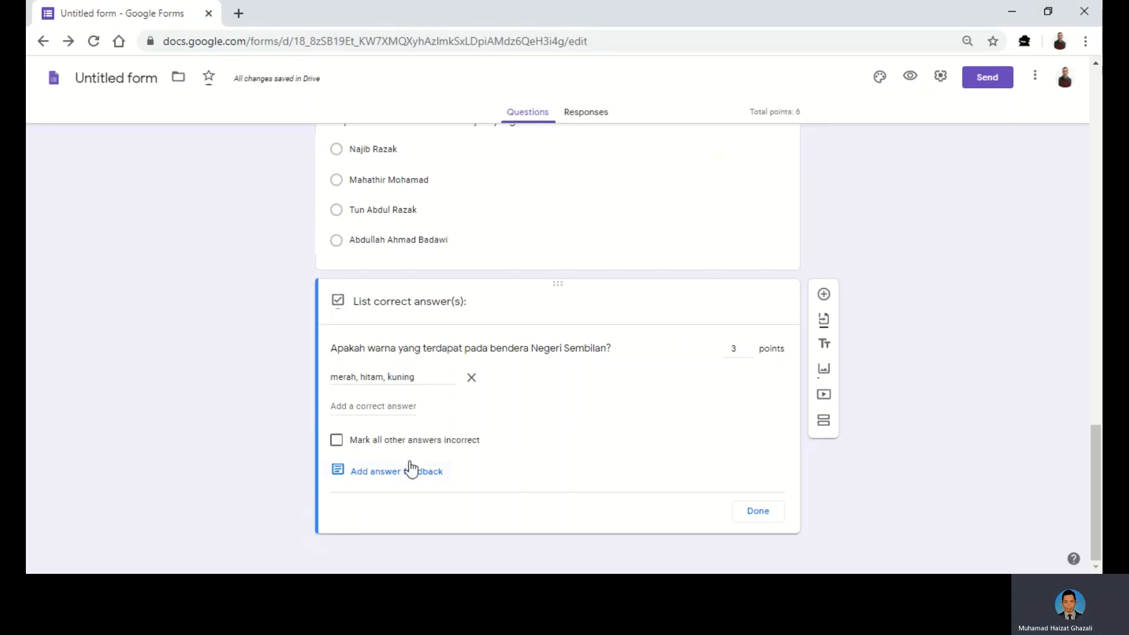
pyautogui.click(751, 511)
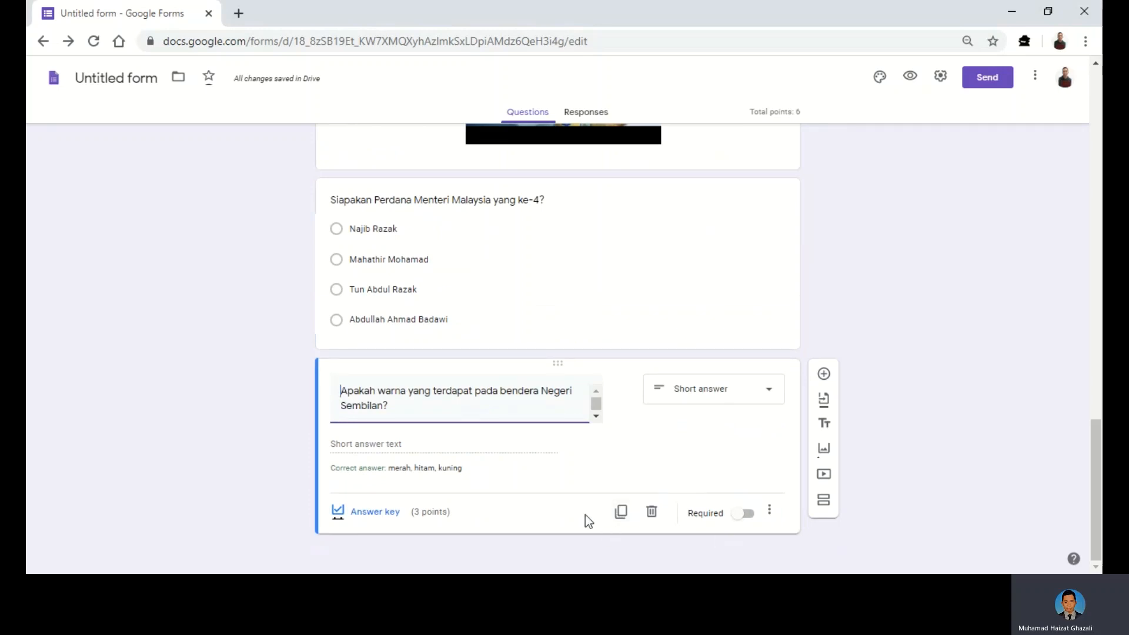
# - Duplicate the flag-colour question and convert the copy to a Paragraph question
pyautogui.click(622, 512)
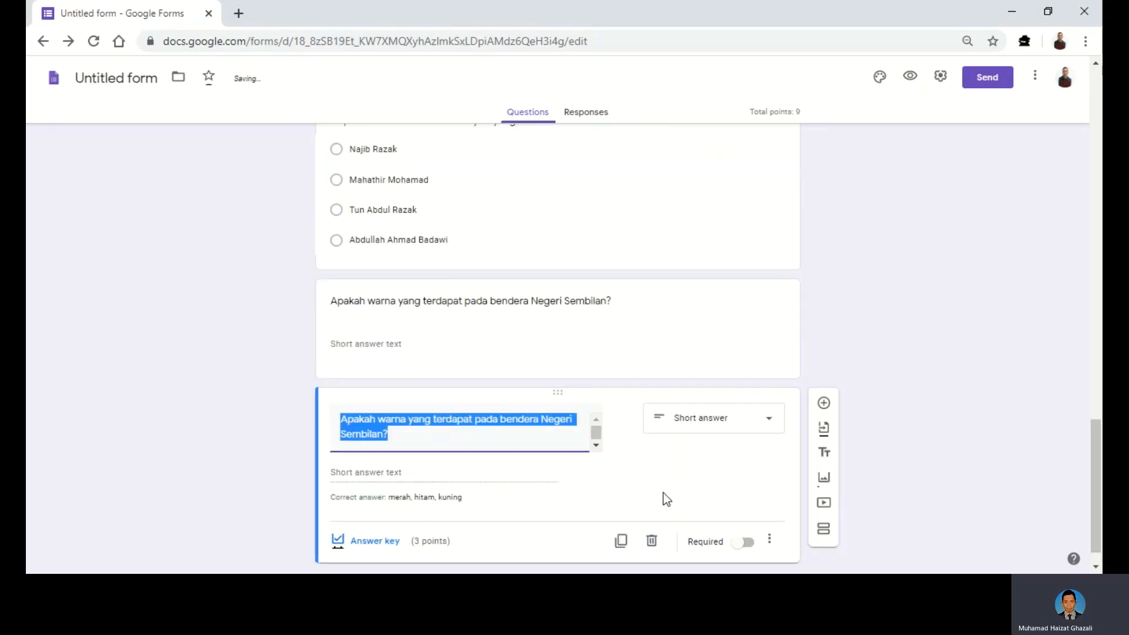
pyautogui.scroll(-1, 708, 475)
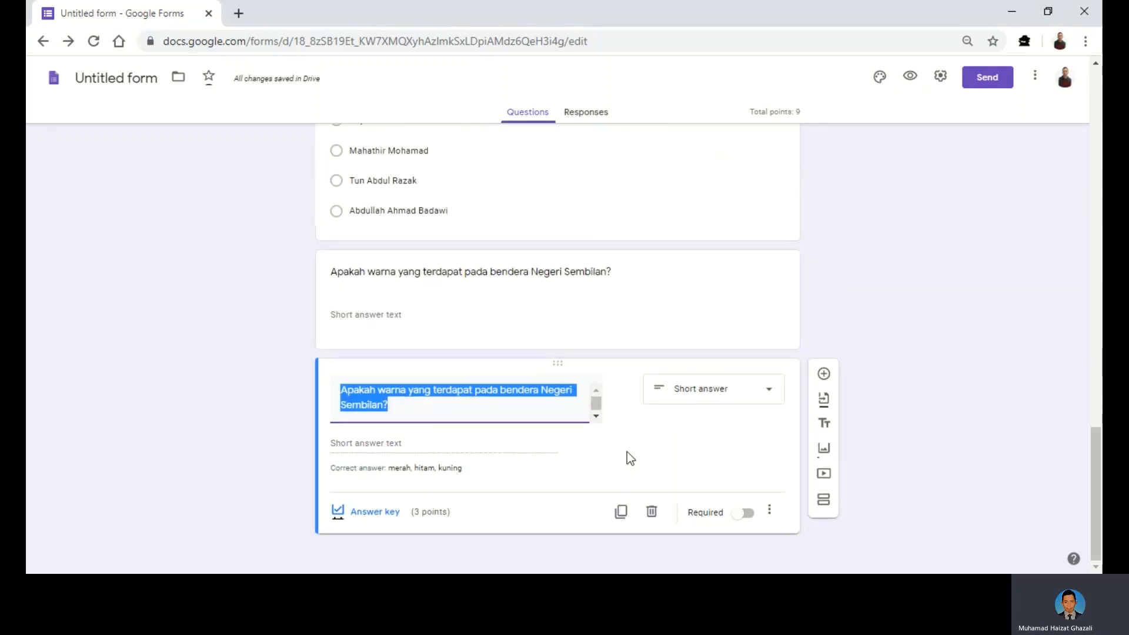
pyautogui.press('BackSpace')
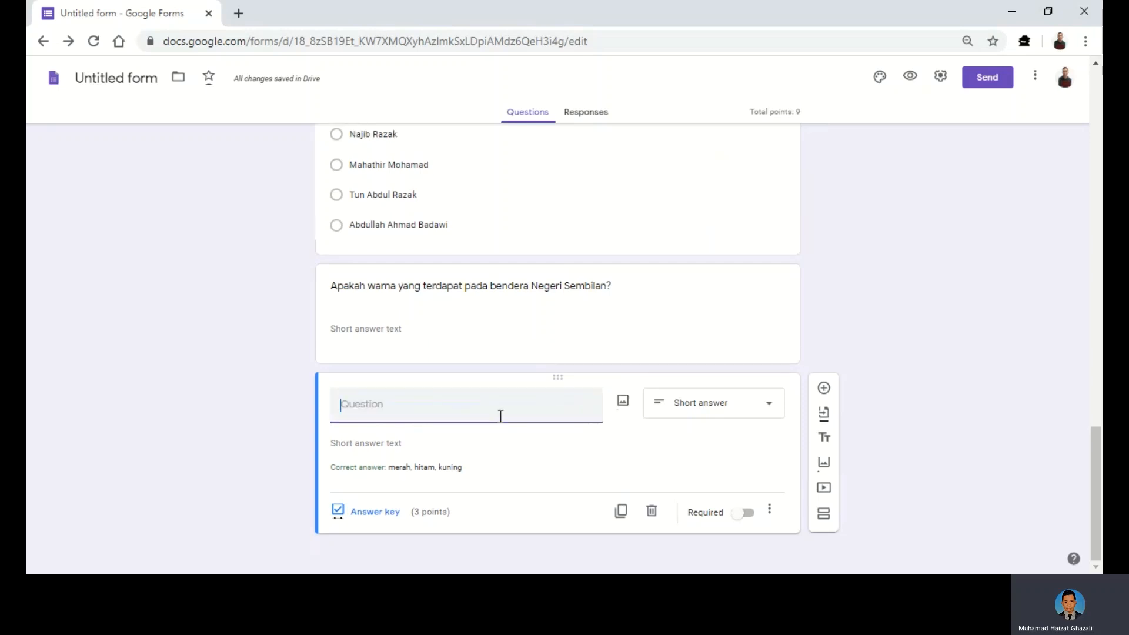
pyautogui.click(766, 410)
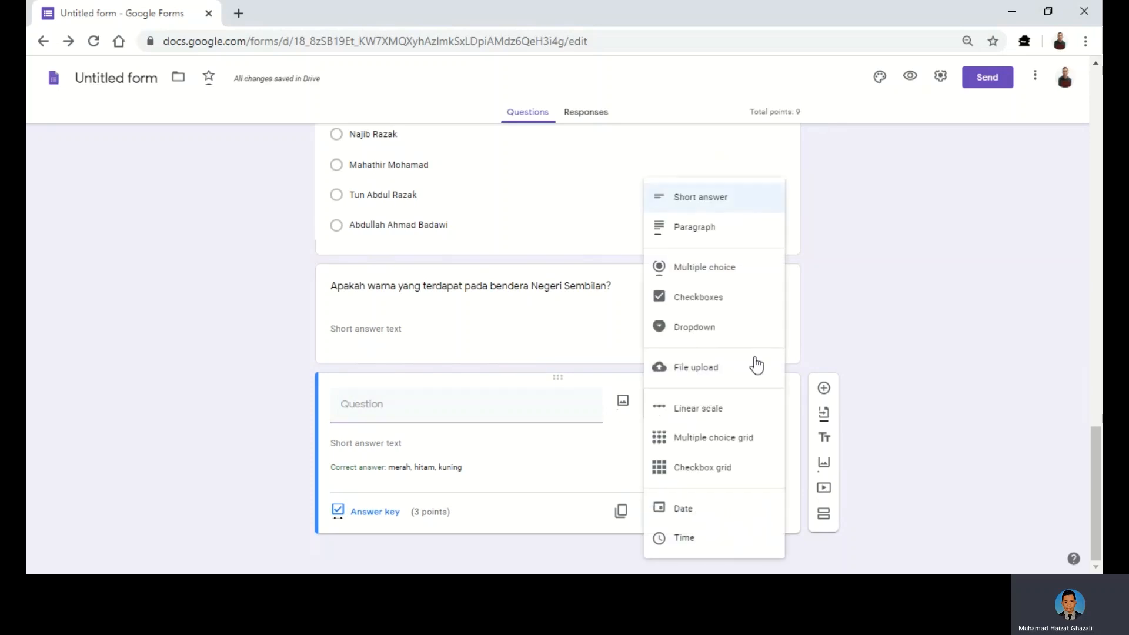
pyautogui.click(695, 235)
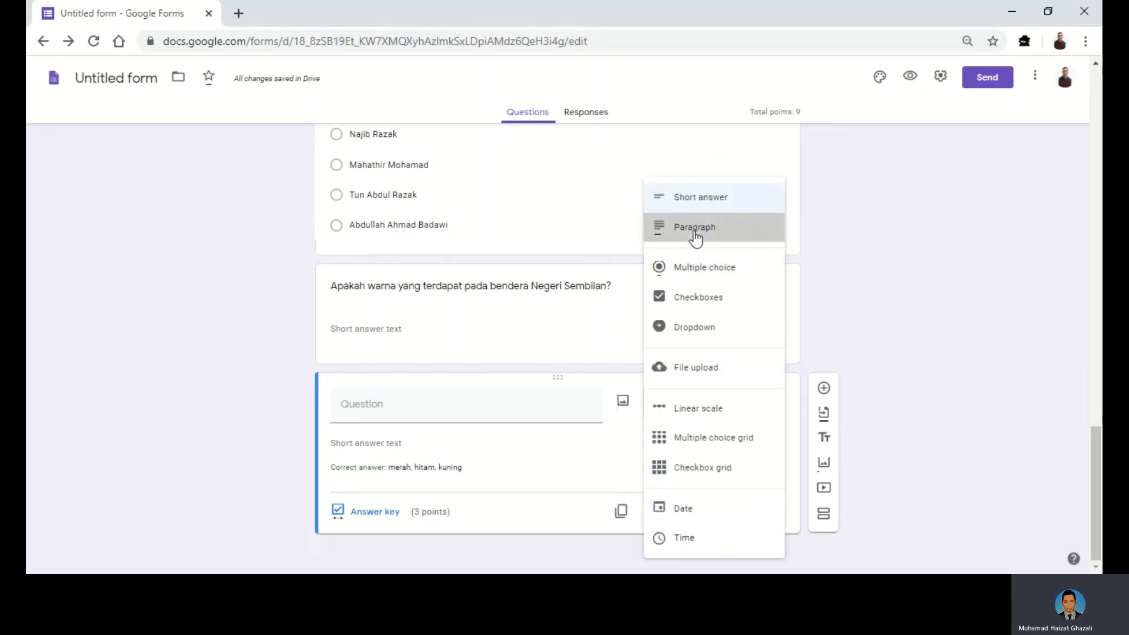
# - Title it 'Jelaskan mengenai diri anda.' and open its answer key
pyautogui.click(422, 416)
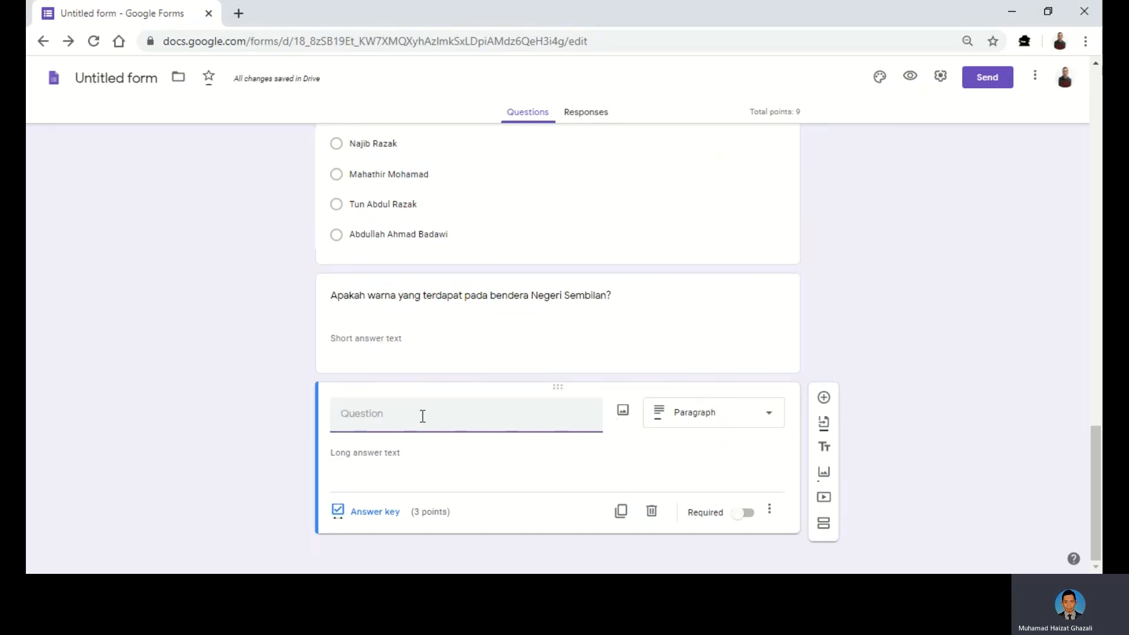
pyautogui.write('Jelaskan mengenai diri anda')
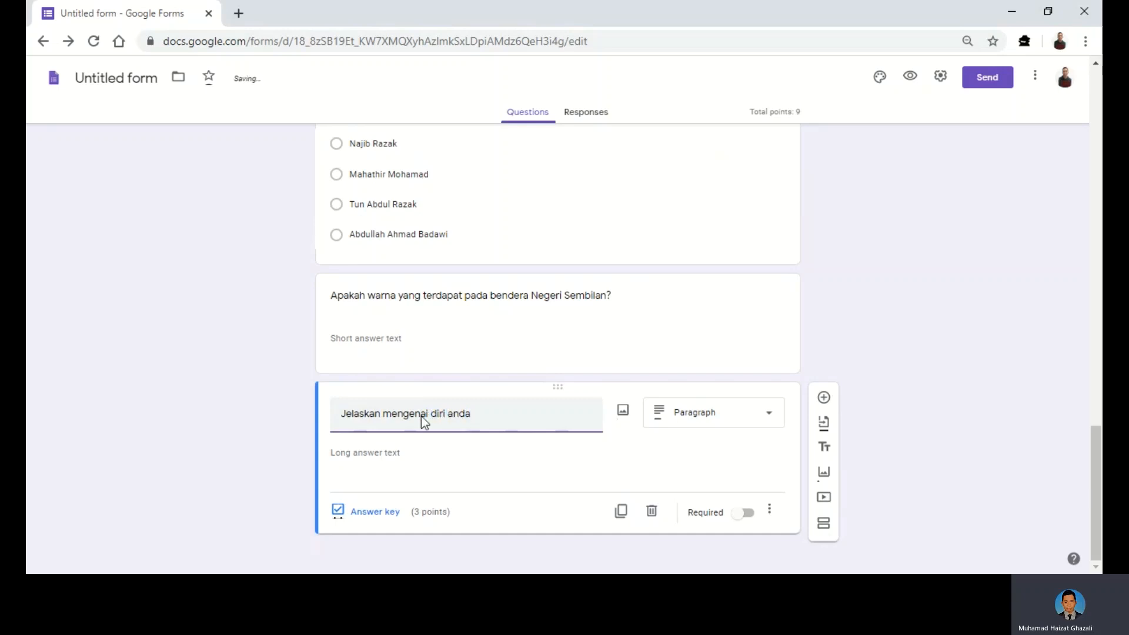
pyautogui.write('.')
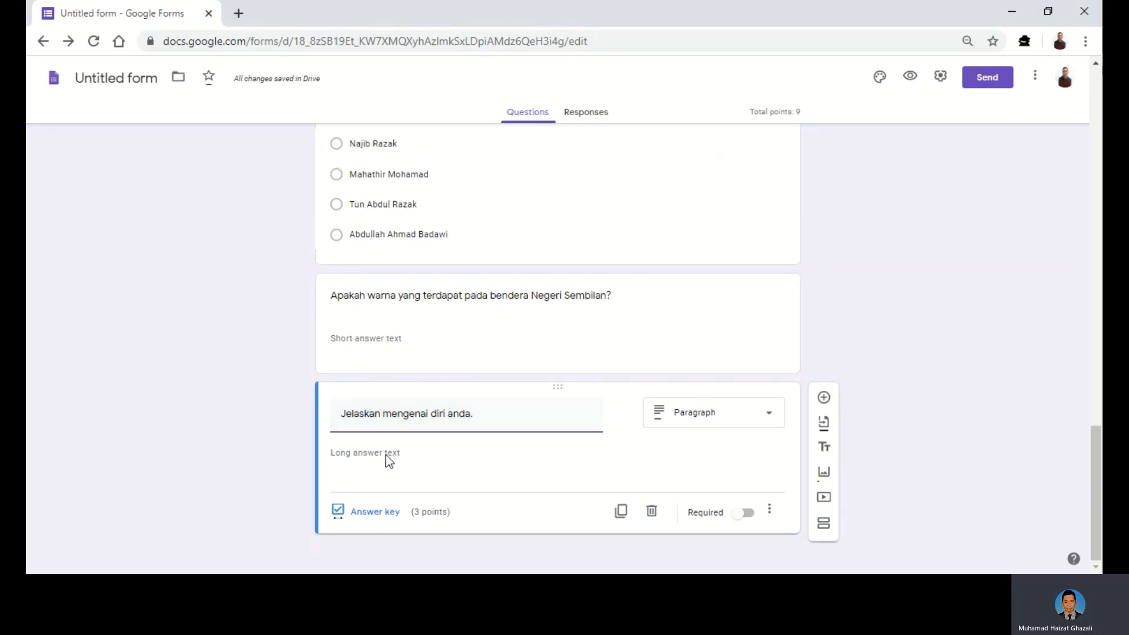
pyautogui.click(360, 516)
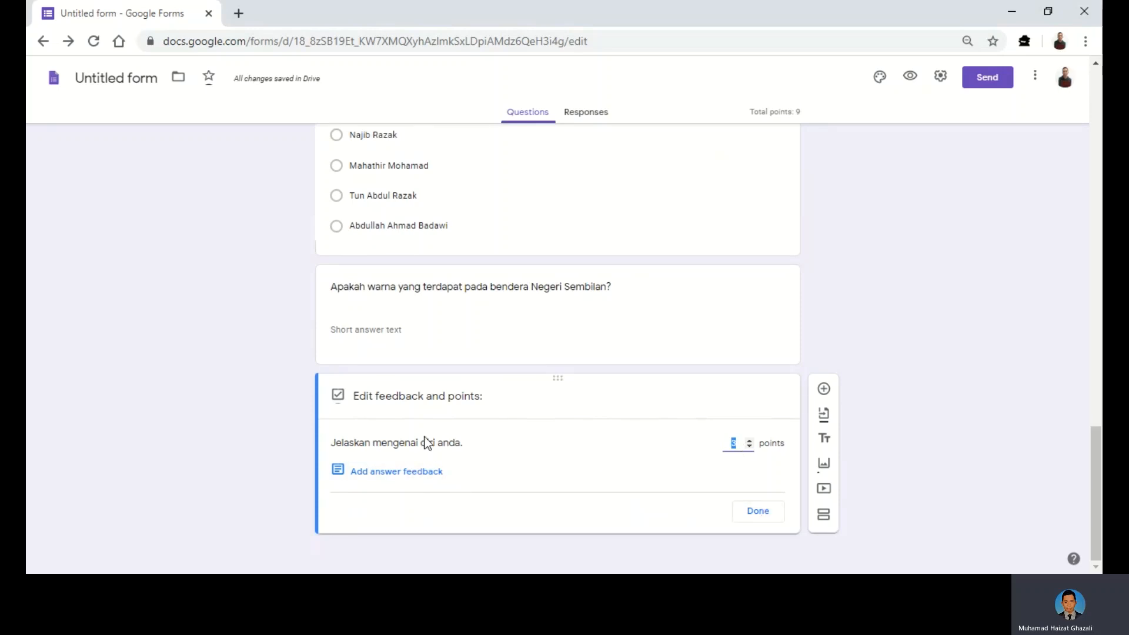
# - Keep 3 points and save feedback: a self-introduction giving a name, age 16, from Sarawak
pyautogui.click(422, 485)
pyautogui.click(398, 482)
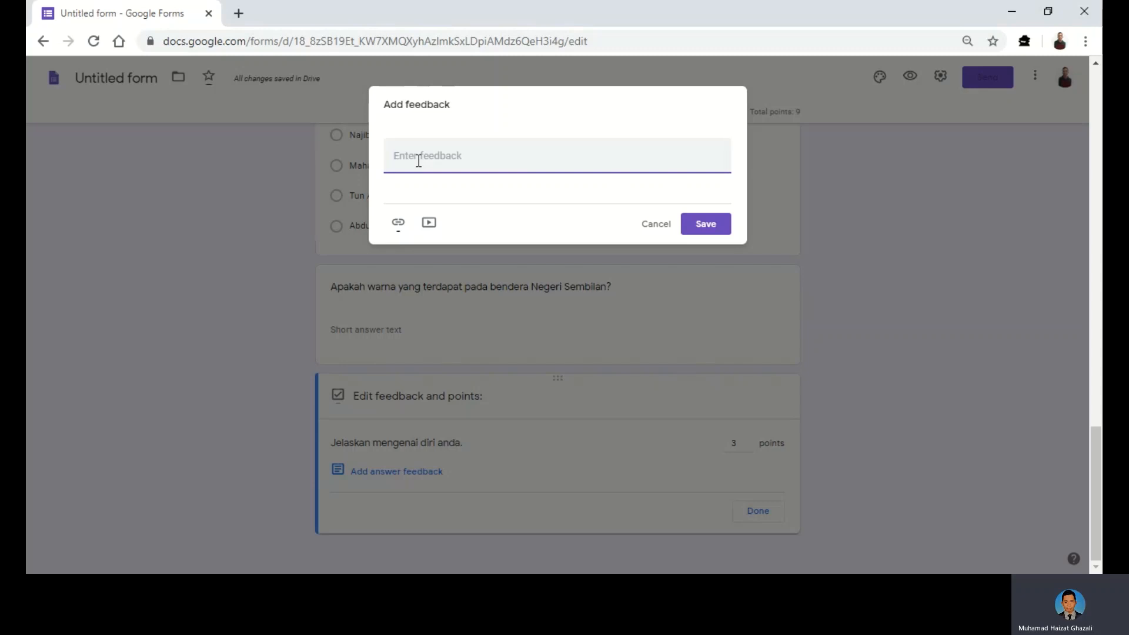
pyautogui.write('Nama Sa')
pyautogui.press('BackSpace')
pyautogui.press('BackSpace')
pyautogui.write('saya Rabbani. Saya berumur ')
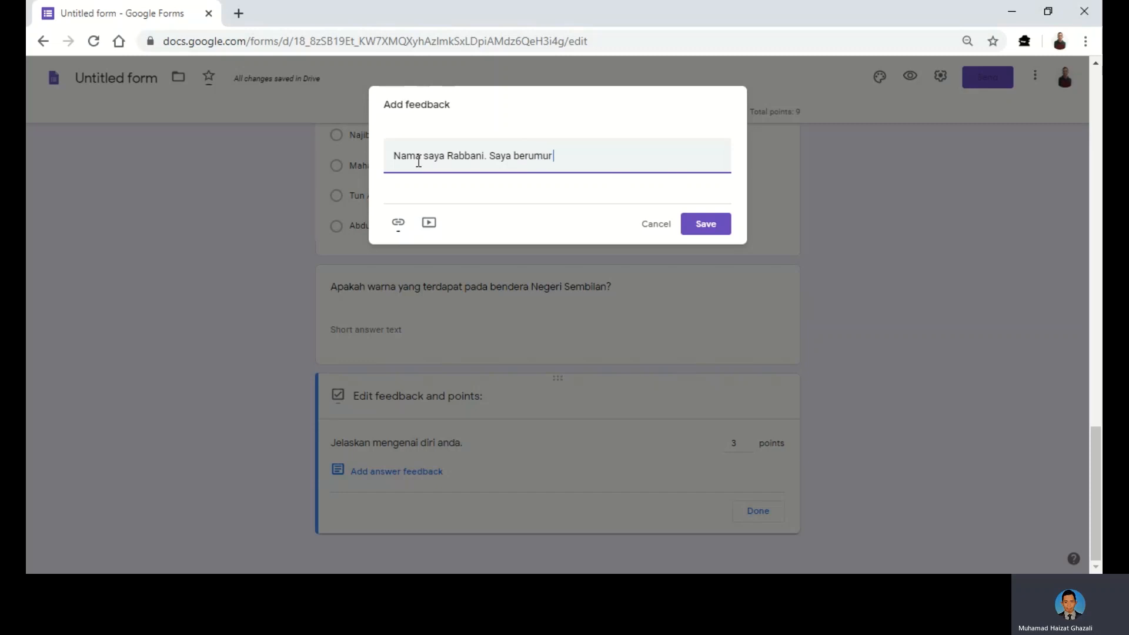
pyautogui.write('16 tahun. Saya berasal daripada ')
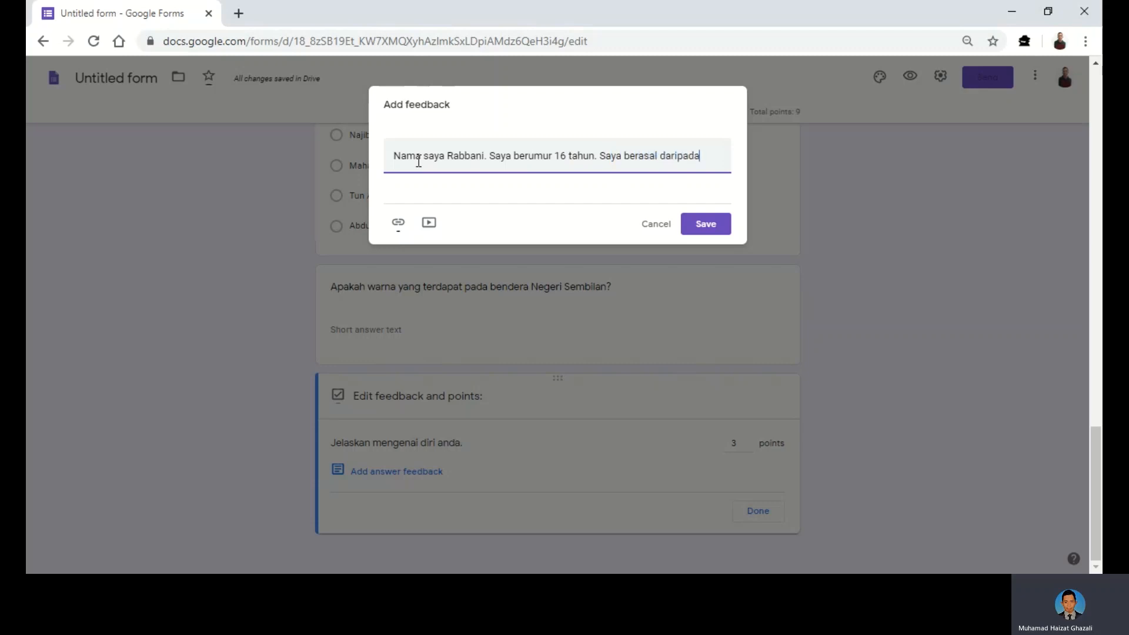
pyautogui.write('Sarawak.')
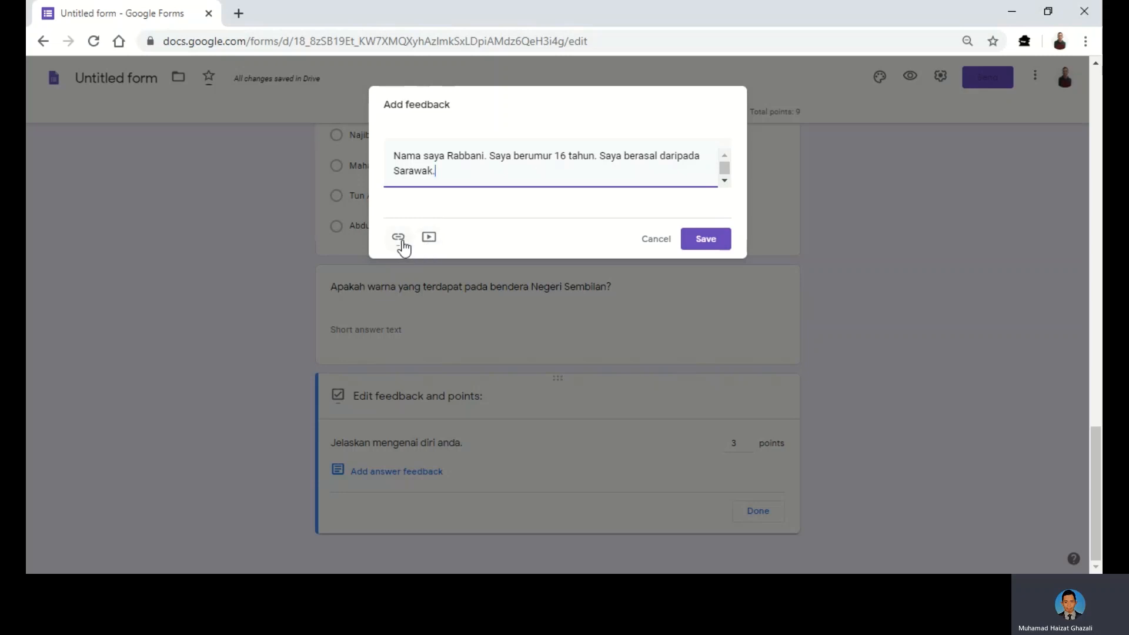
pyautogui.click(707, 238)
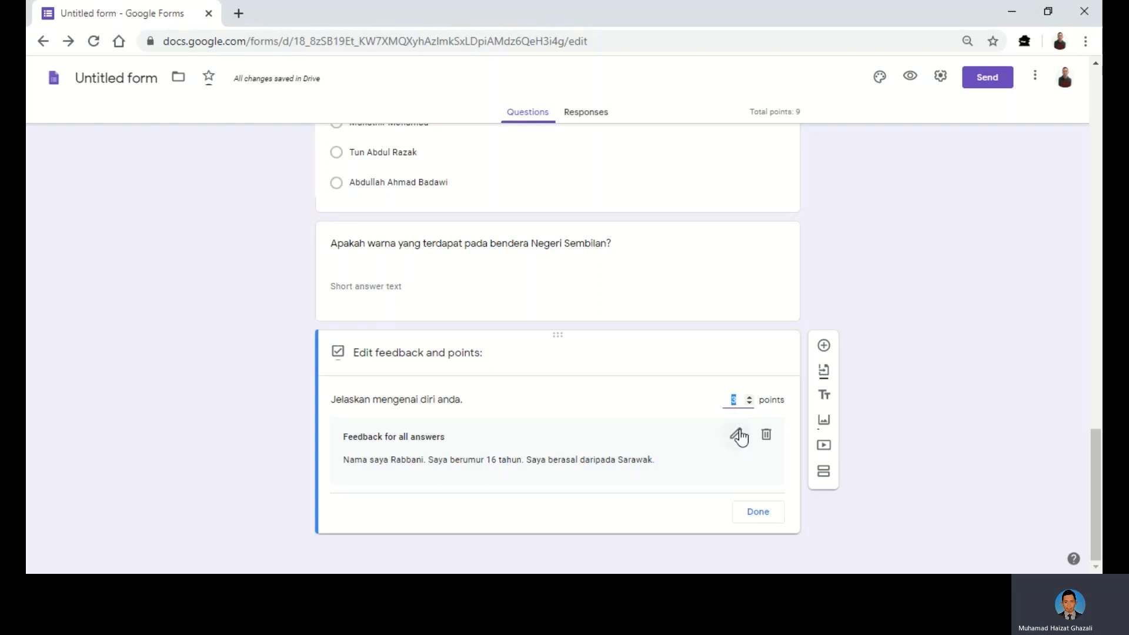
# - Close the paragraph question's answer key with Done
pyautogui.click(767, 515)
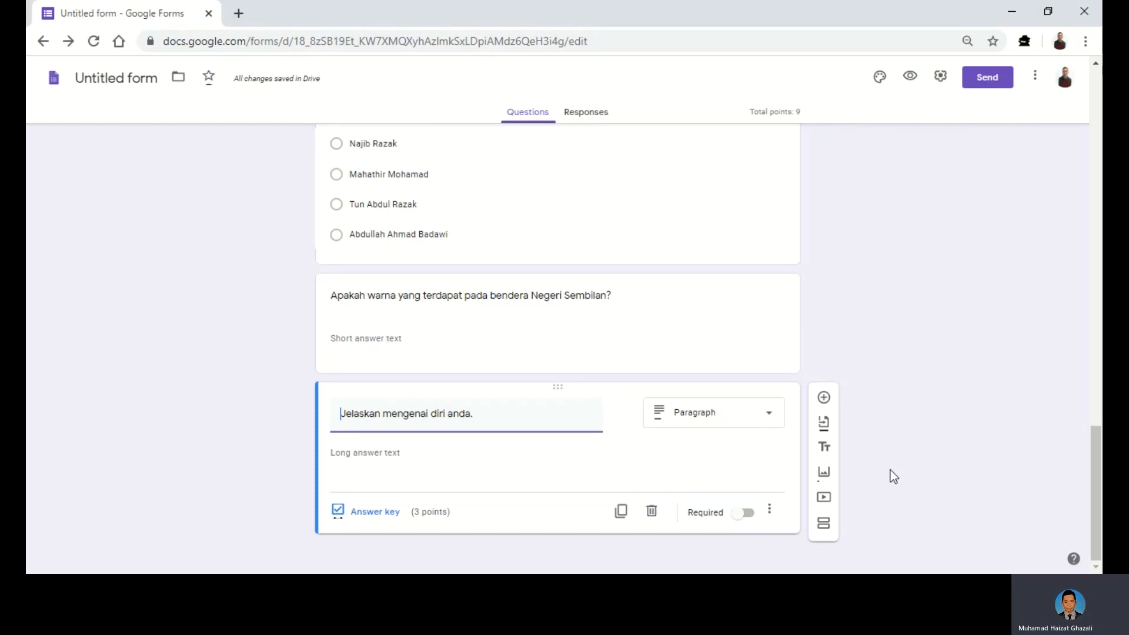
pyautogui.scroll(5, 890, 470)
pyautogui.scroll(3, 890, 470)
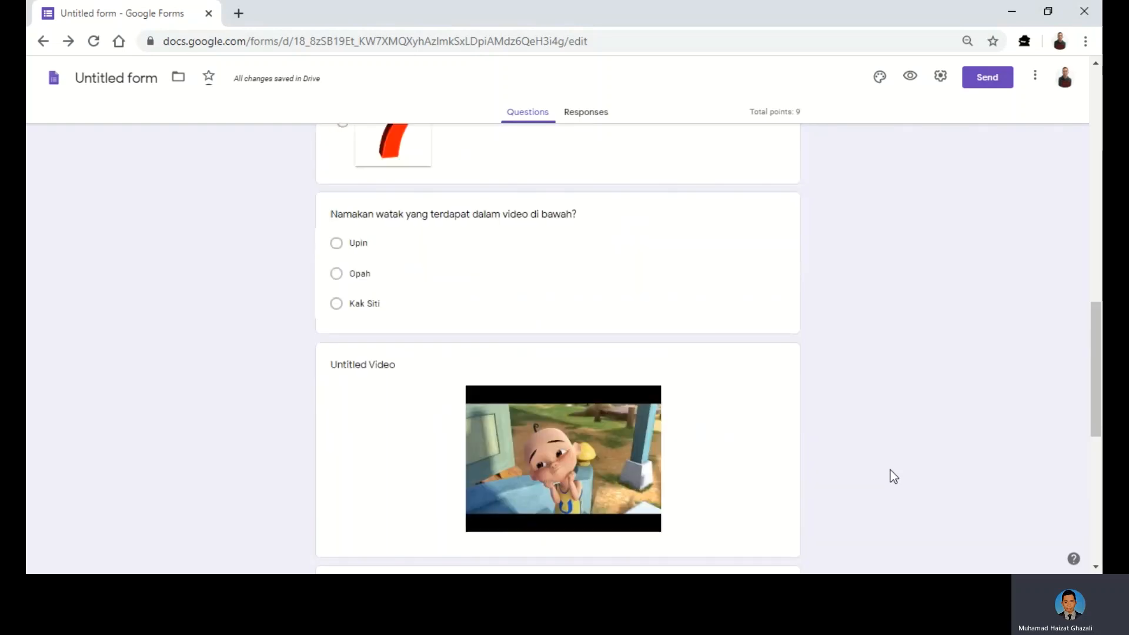
pyautogui.scroll(10, 891, 470)
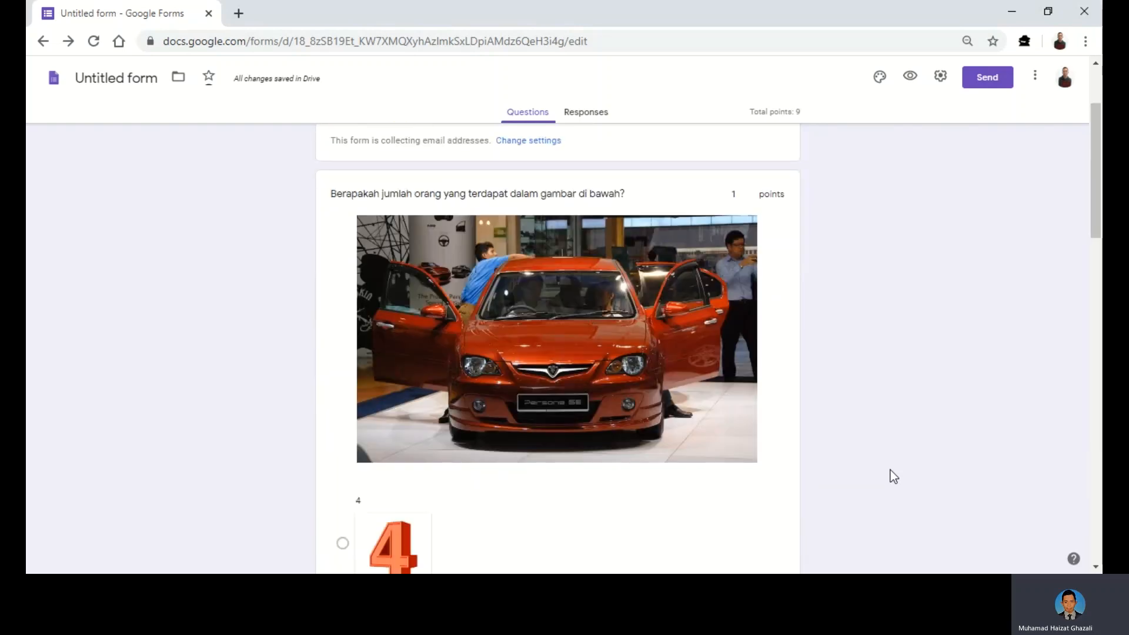
pyautogui.click(612, 363)
pyautogui.scroll(-15, 612, 364)
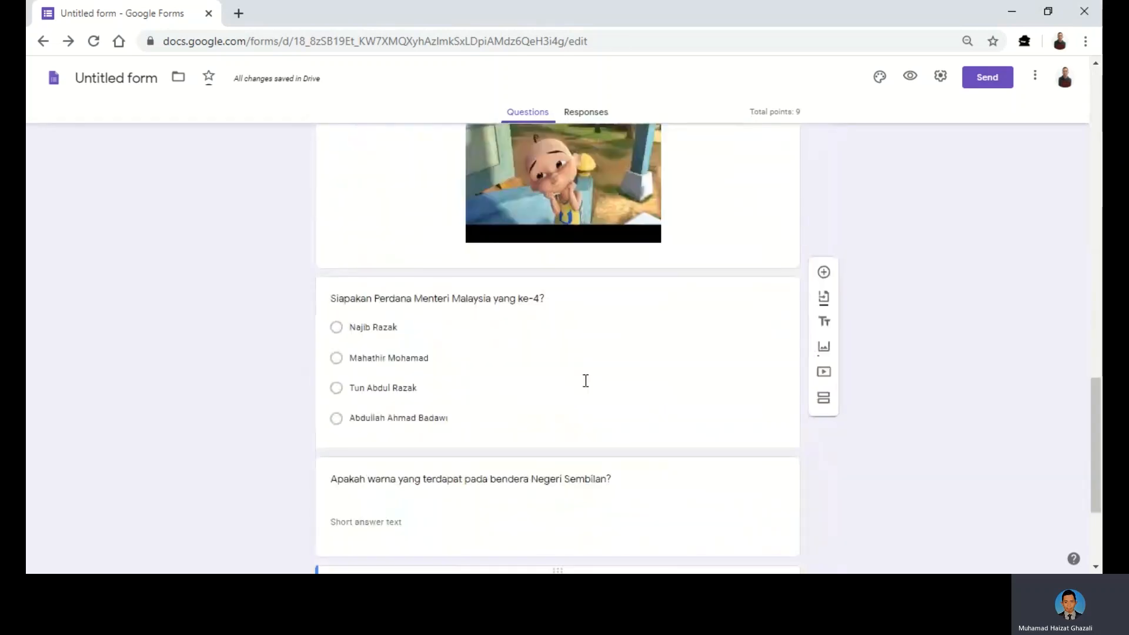
pyautogui.scroll(-3, 585, 381)
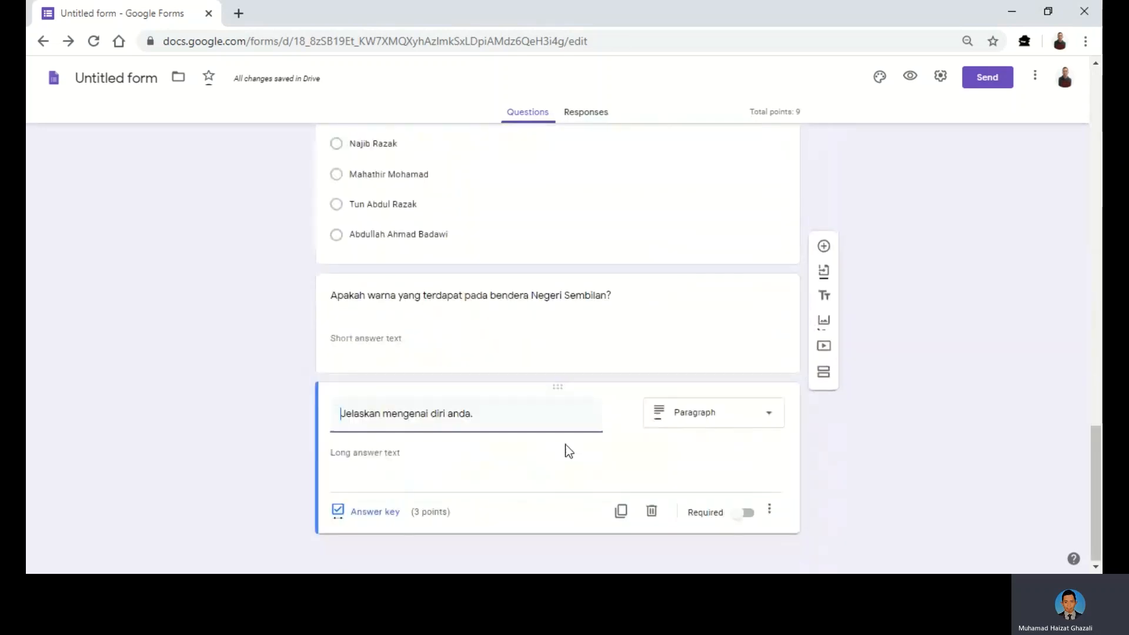
# - Duplicate the paragraph question, raising the quiz total to 12 points, and open Insert image
pyautogui.click(643, 397)
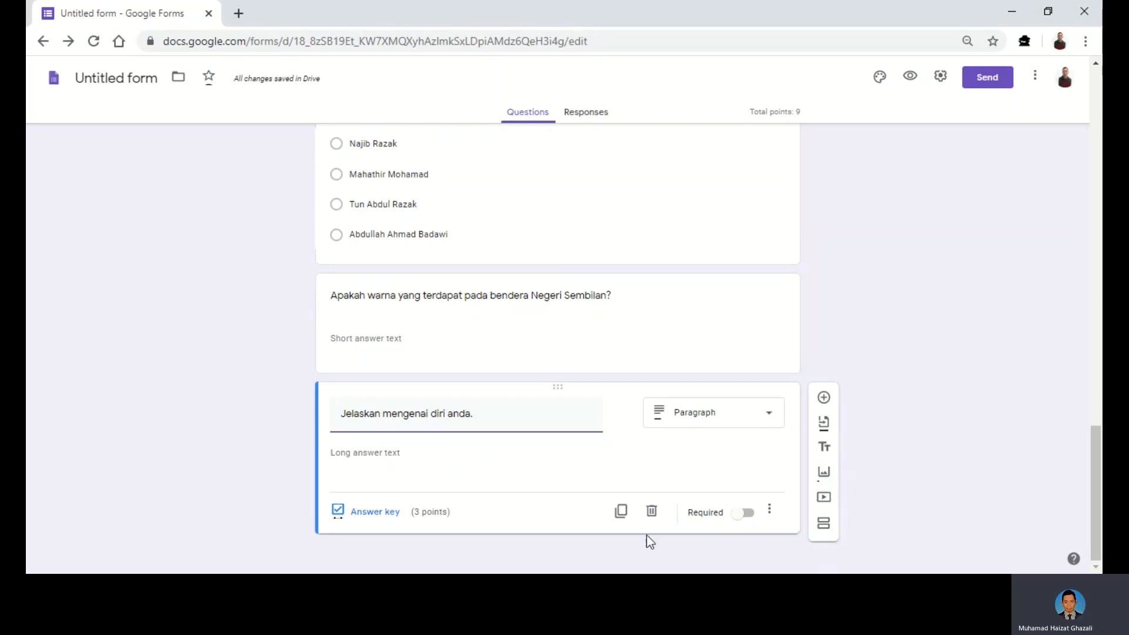
pyautogui.click(621, 514)
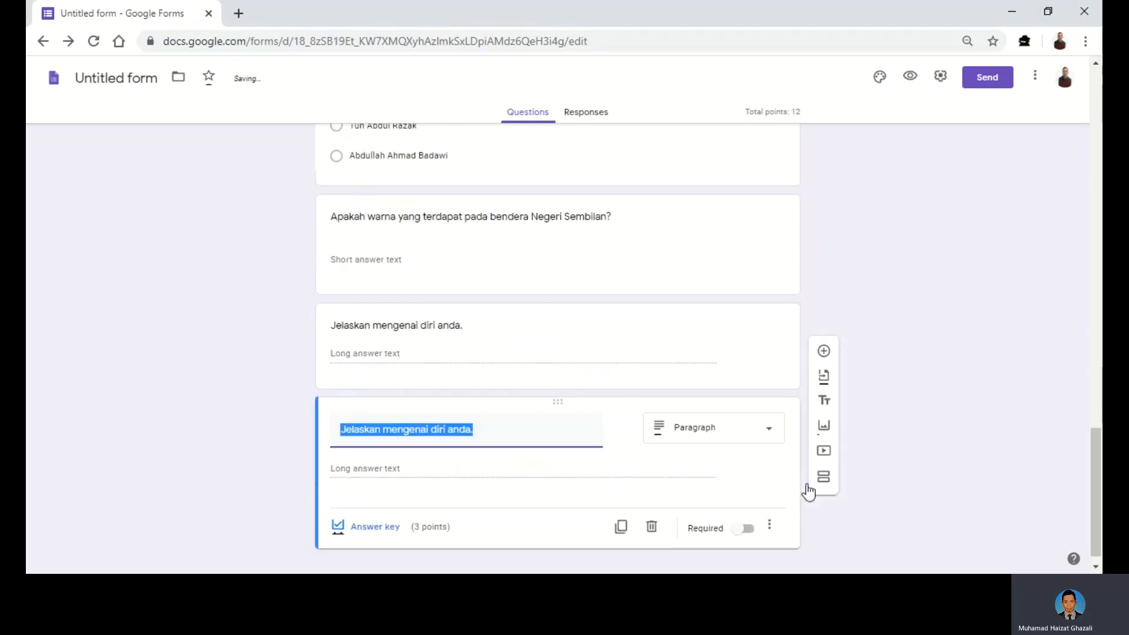
pyautogui.click(823, 488)
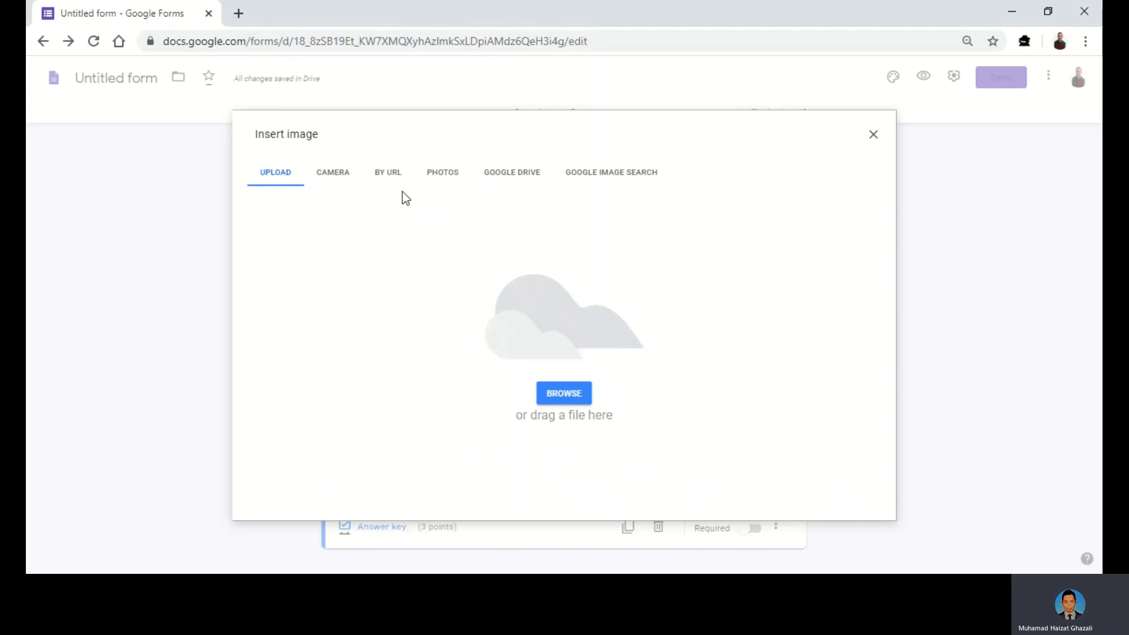
# - Check the Google Image Search tab, then dismiss Insert image without adding a picture
pyautogui.click(596, 182)
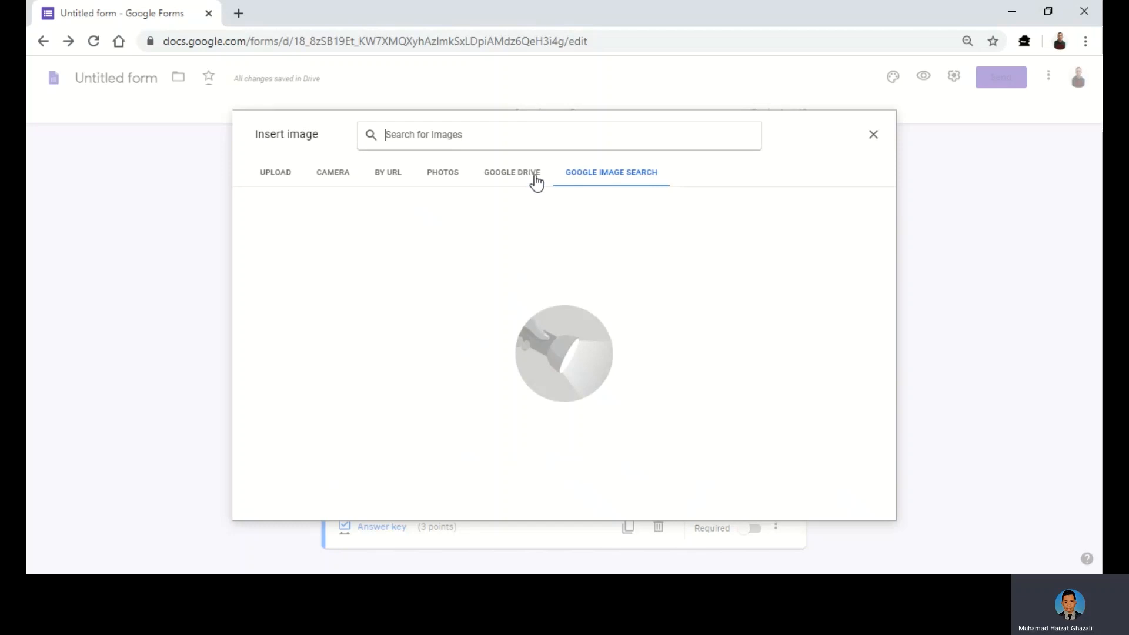
pyautogui.click(874, 139)
pyautogui.scroll(-1, 898, 393)
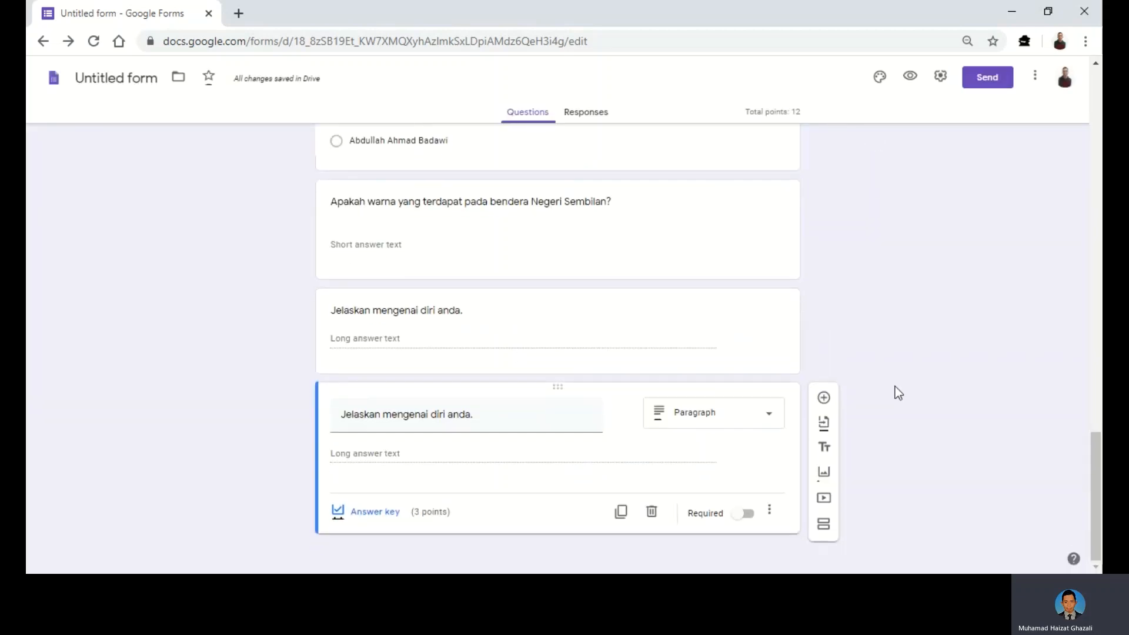
pyautogui.scroll(12, 895, 386)
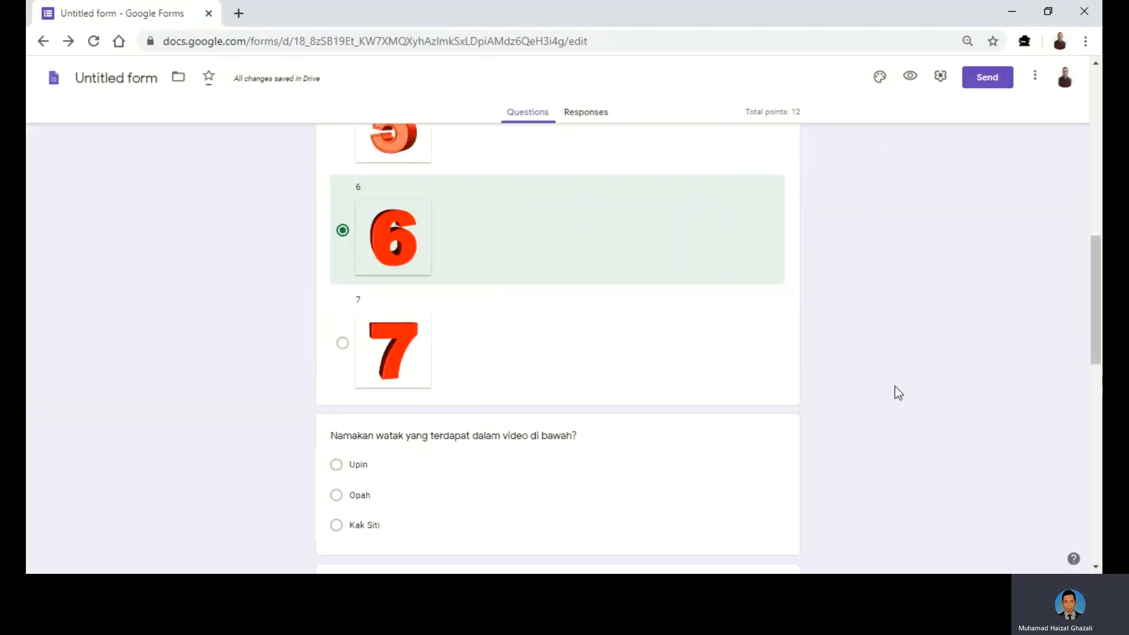
pyautogui.scroll(5, 895, 388)
pyautogui.scroll(6, 895, 388)
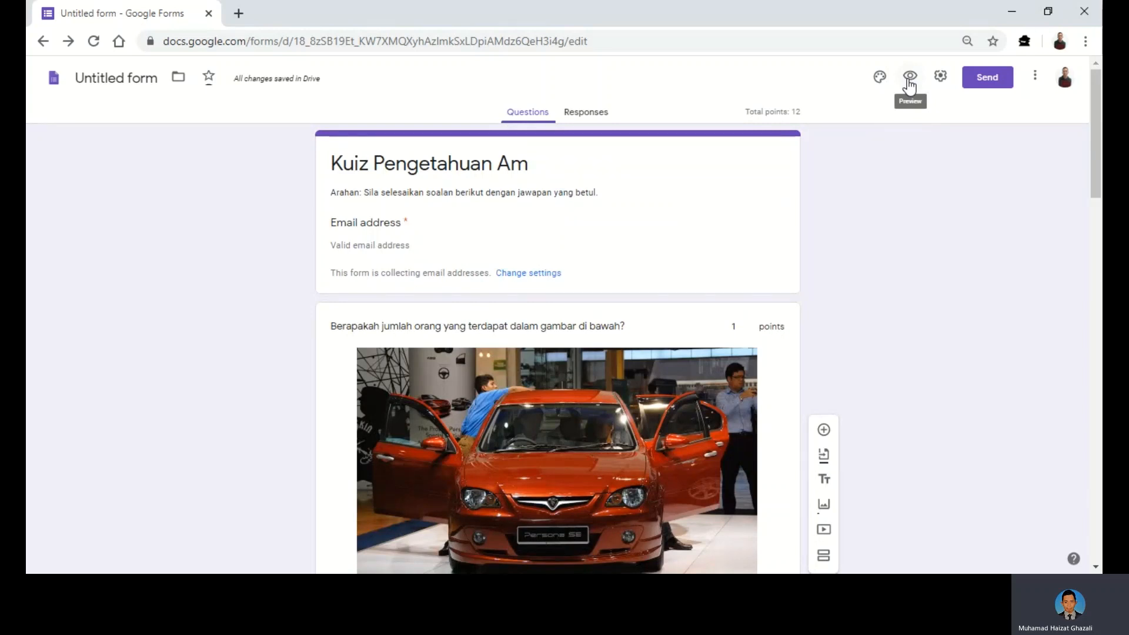
# - Preview Kuiz Pengetahuan Am as a respondent, scroll through it, and return to the editor tab
pyautogui.click(909, 80)
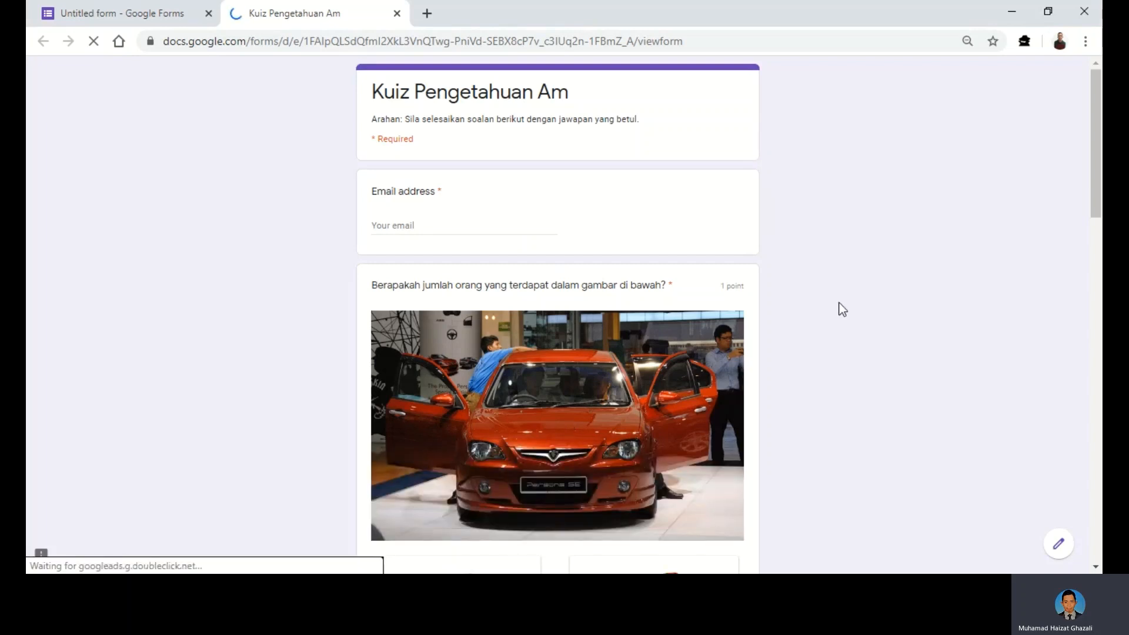
pyautogui.scroll(-1, 805, 293)
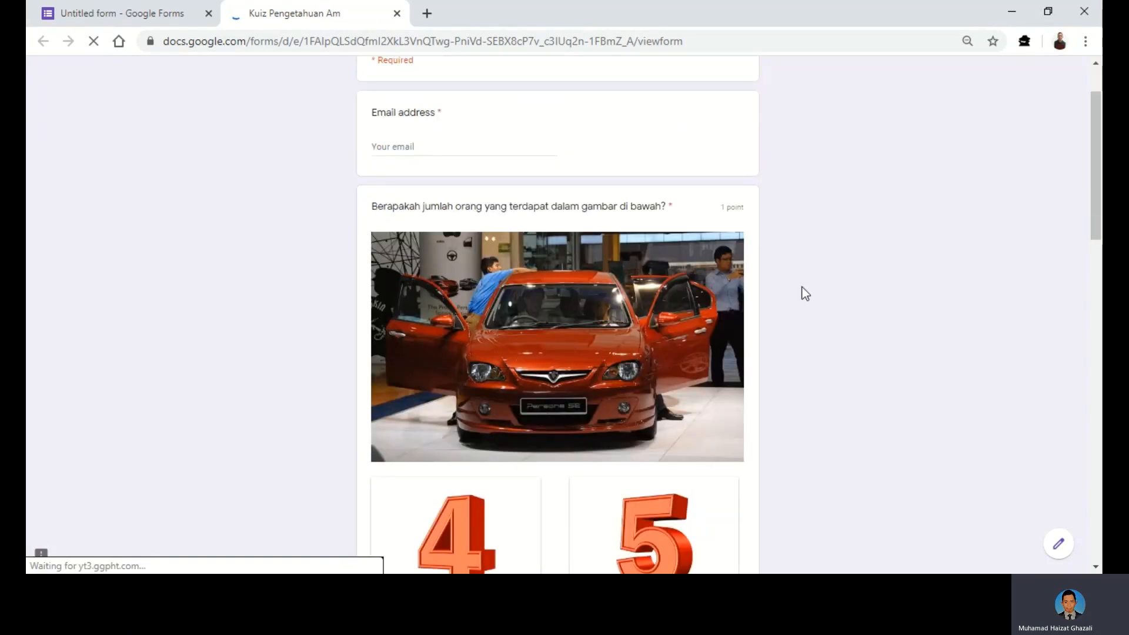
pyautogui.scroll(-2, 803, 293)
pyautogui.scroll(-2, 499, 351)
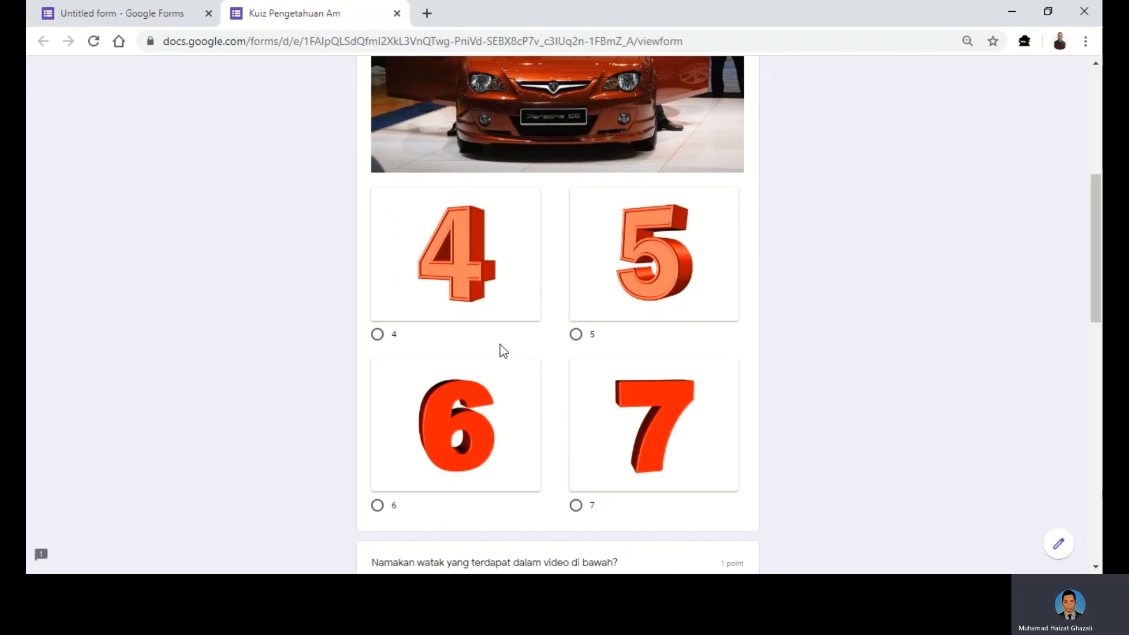
pyautogui.scroll(-10, 499, 344)
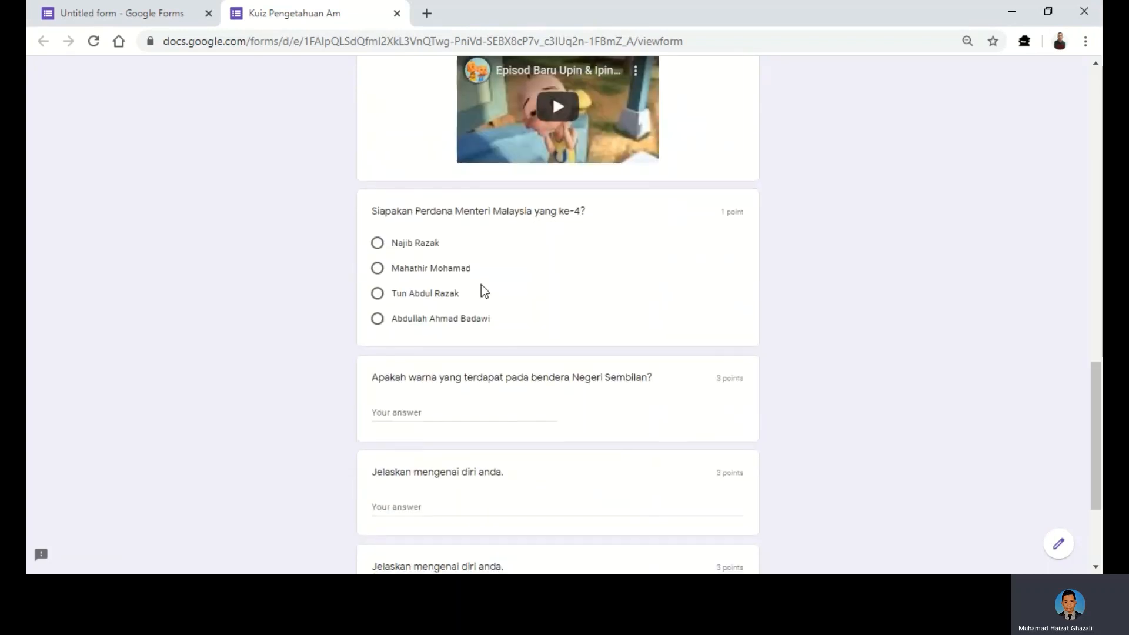
pyautogui.scroll(-3, 604, 352)
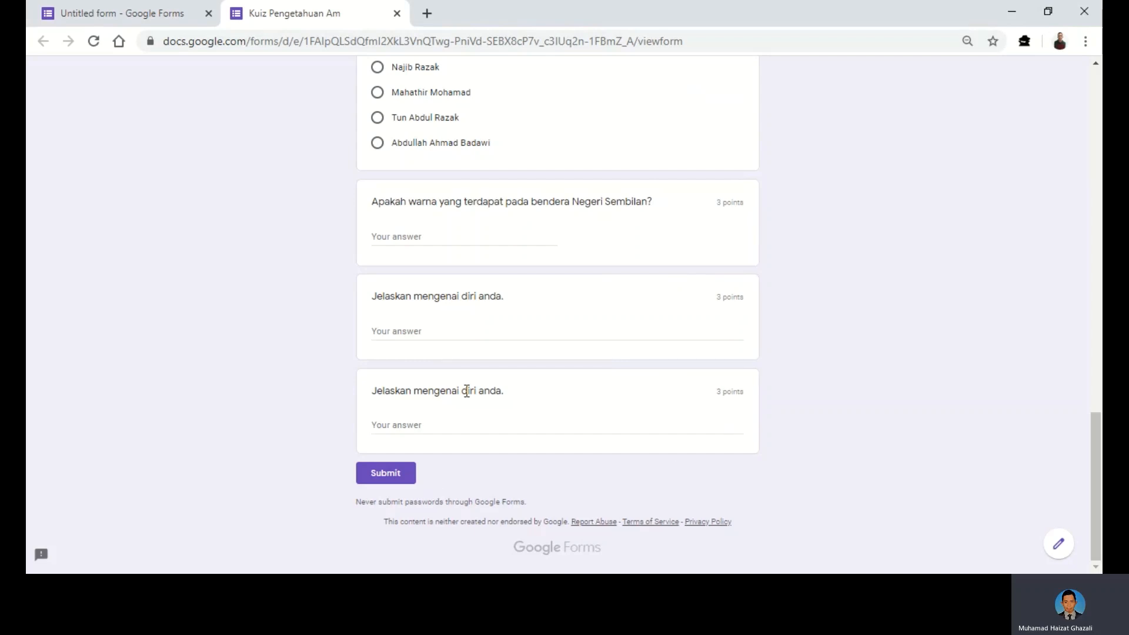
pyautogui.scroll(9, 805, 358)
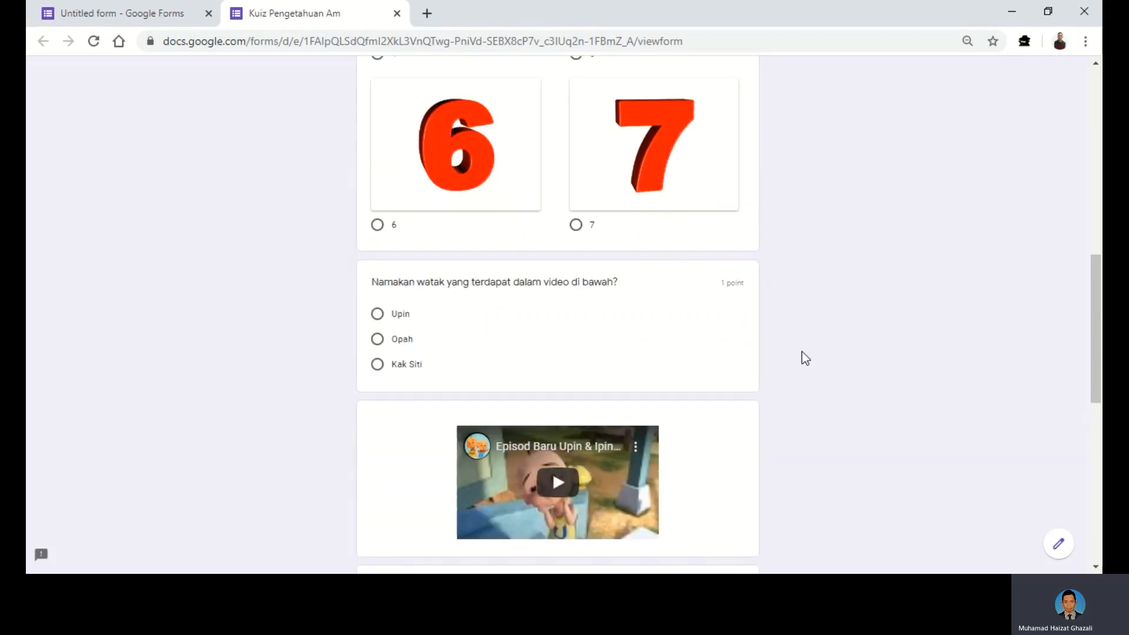
pyautogui.scroll(7, 859, 320)
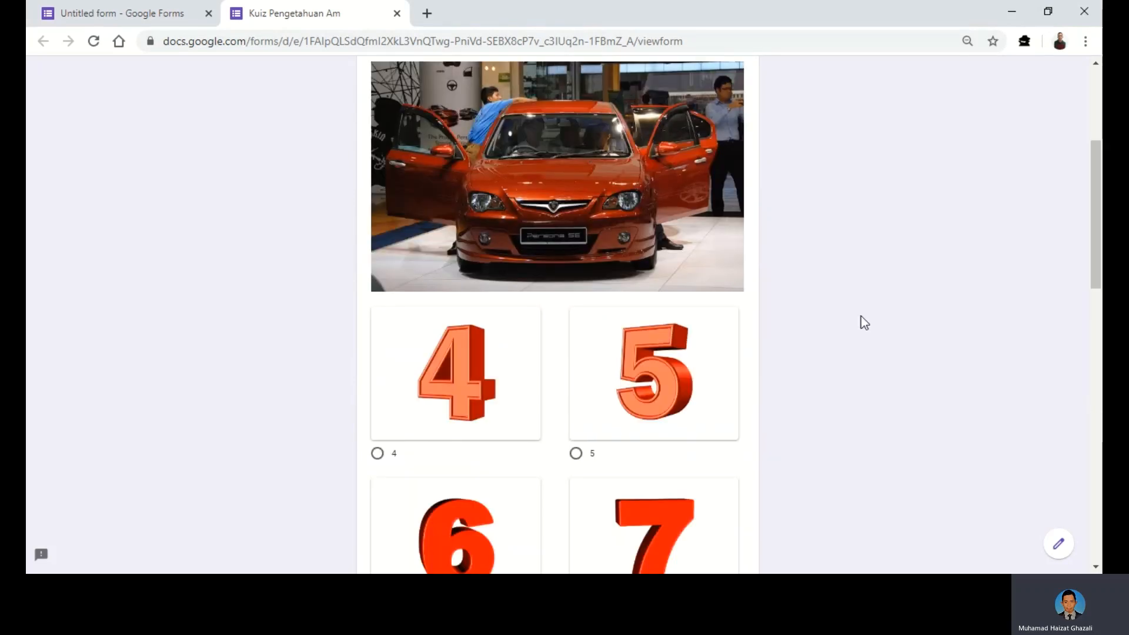
pyautogui.scroll(5, 895, 303)
pyautogui.click(152, 18)
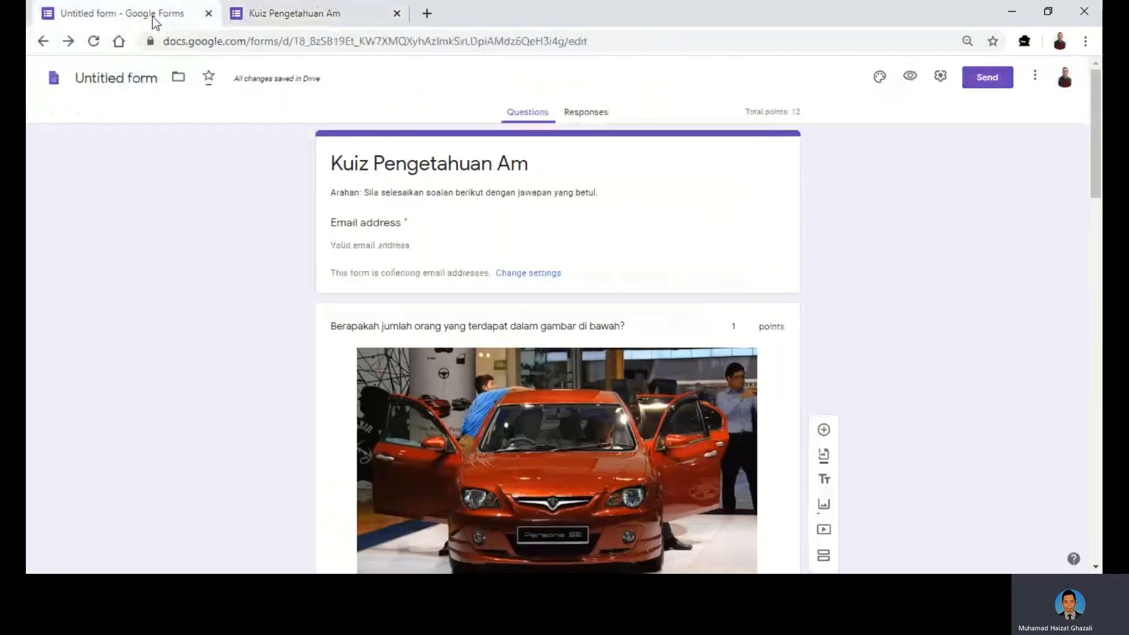
# - Delete the duplicate 'Jelaskan mengenai diri anda.' paragraph question, bringing the quiz to 9 points
pyautogui.scroll(-3, 984, 381)
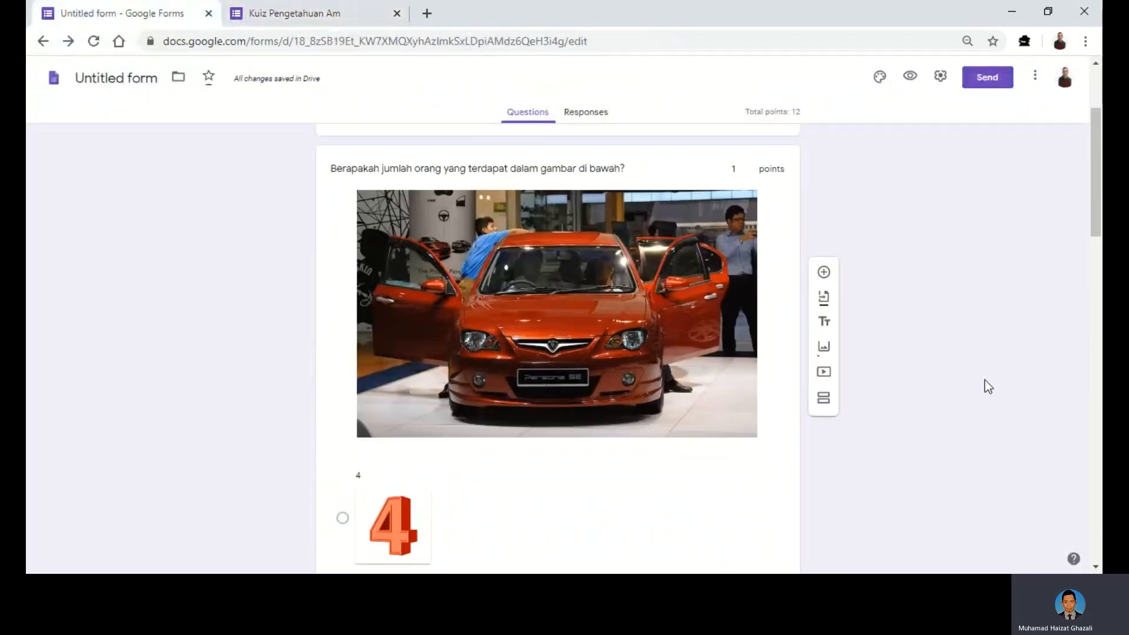
pyautogui.scroll(-20, 976, 385)
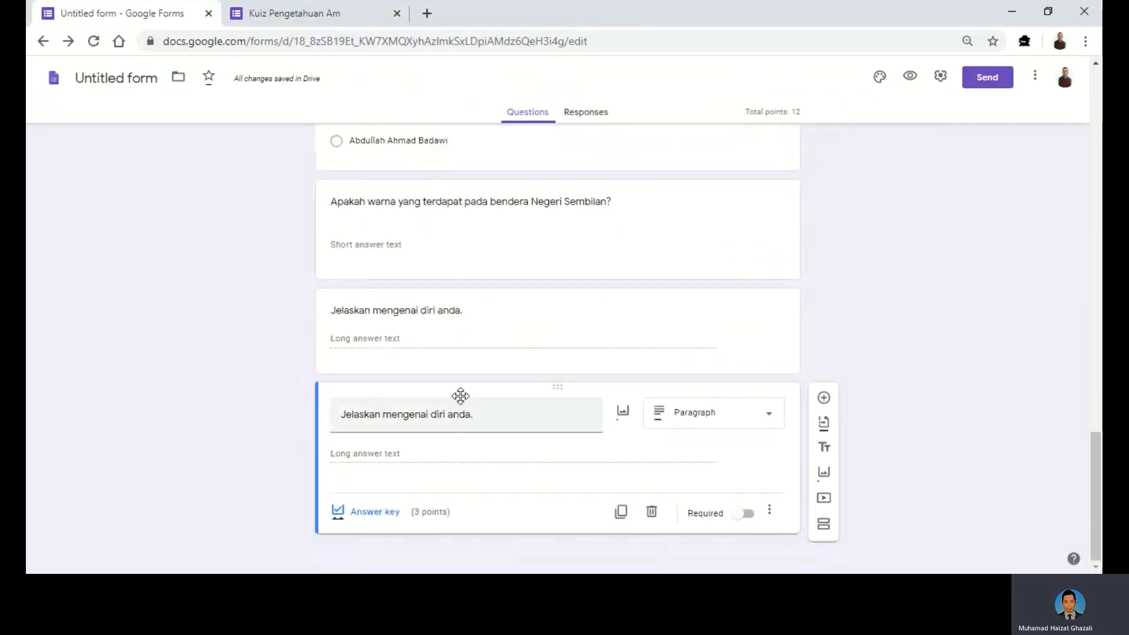
pyautogui.click(652, 514)
pyautogui.scroll(7, 922, 434)
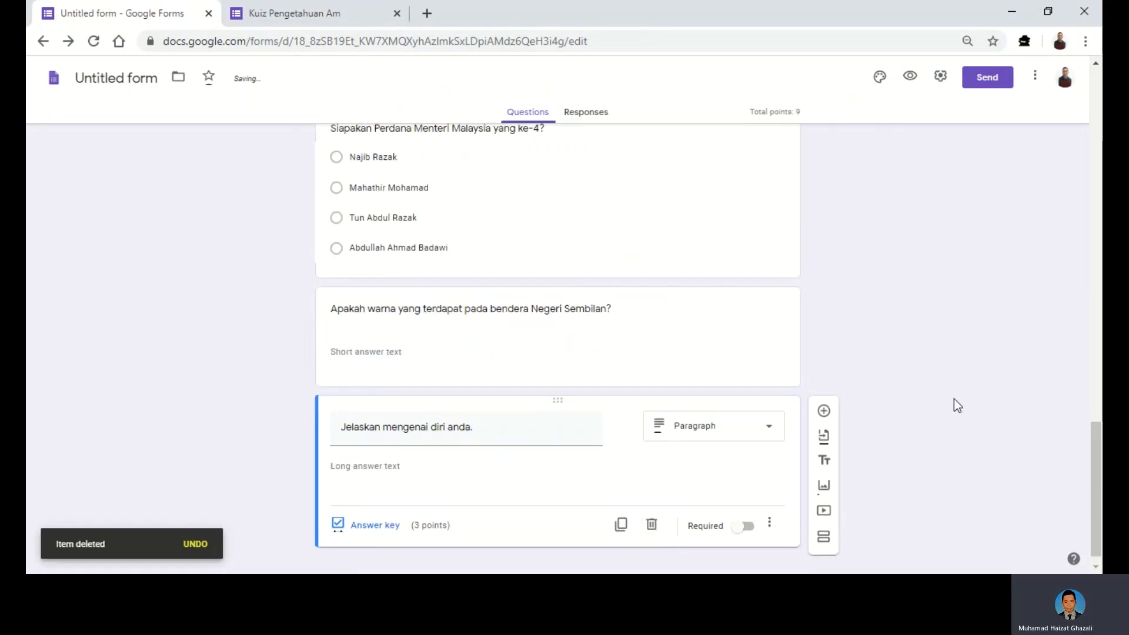
pyautogui.scroll(9, 956, 388)
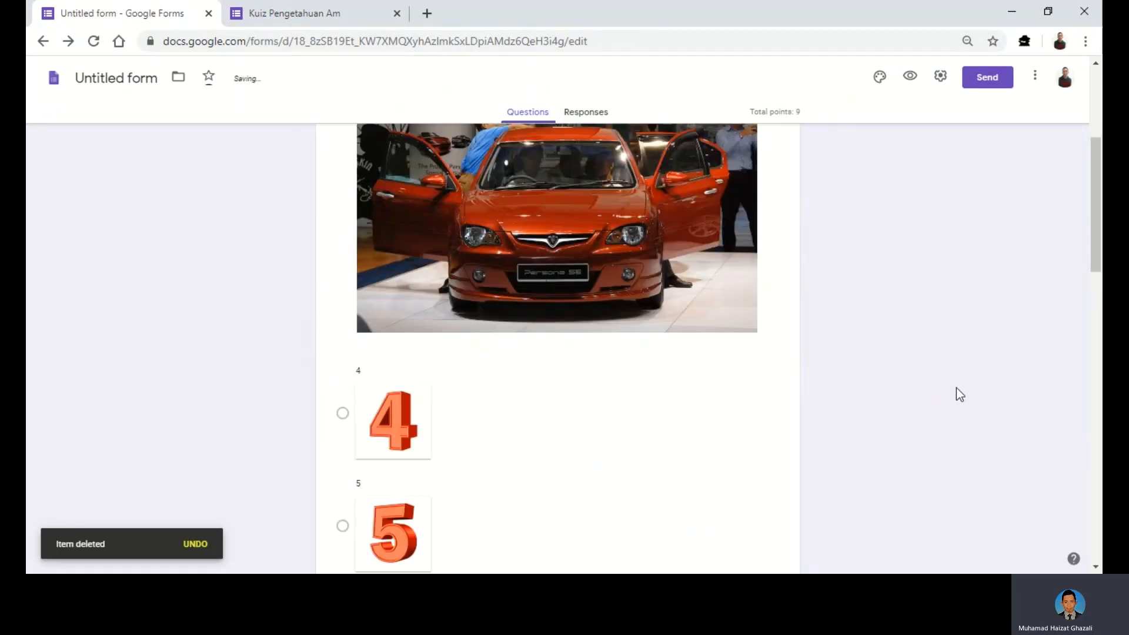
pyautogui.scroll(5, 958, 388)
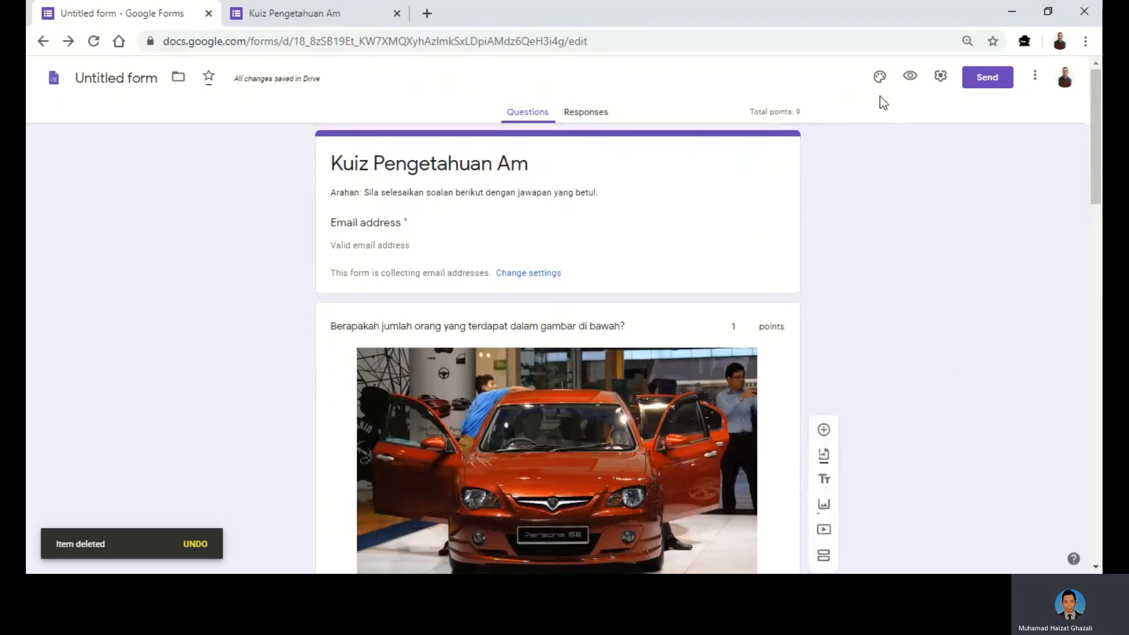
# - Apply the red-orange theme colour and the coloured lab flasks header from Work and School themes
pyautogui.click(880, 78)
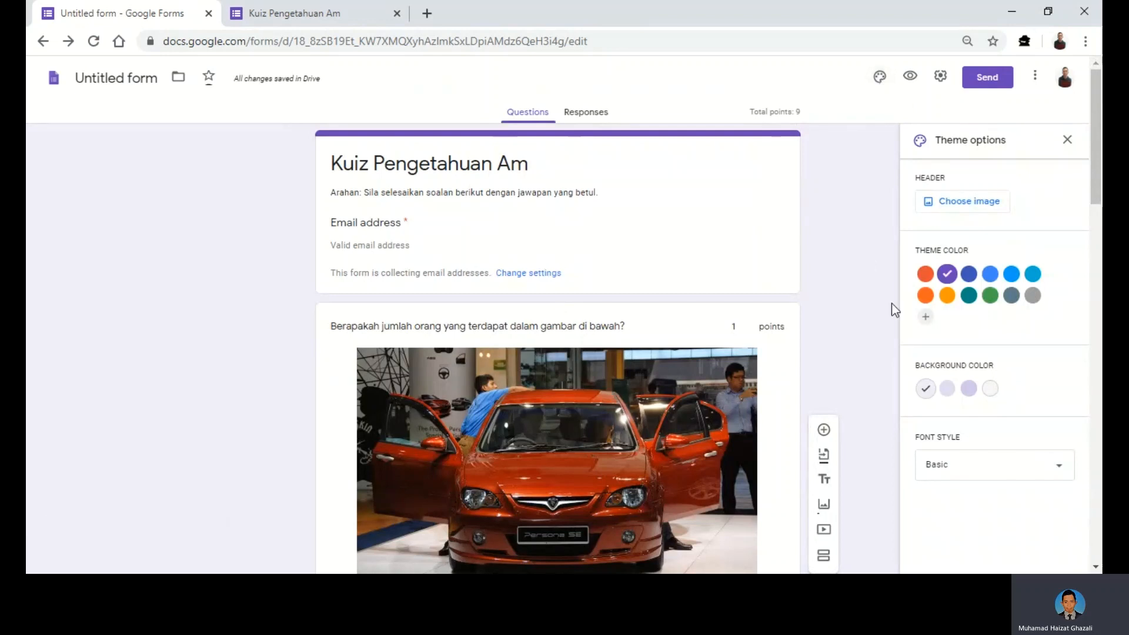
pyautogui.click(925, 274)
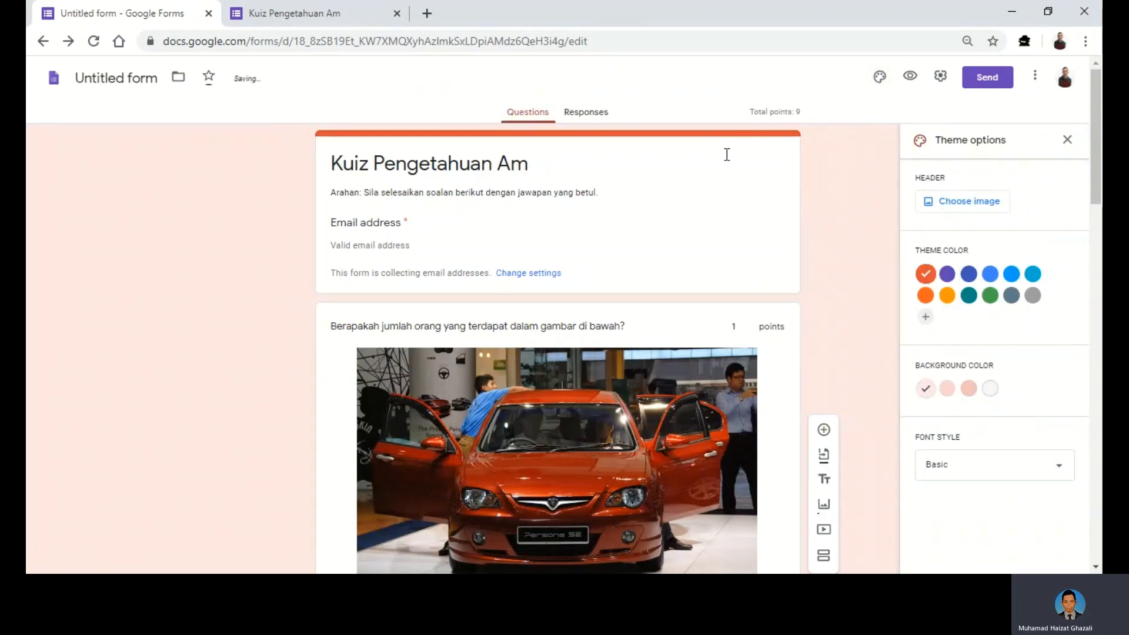
pyautogui.click(944, 206)
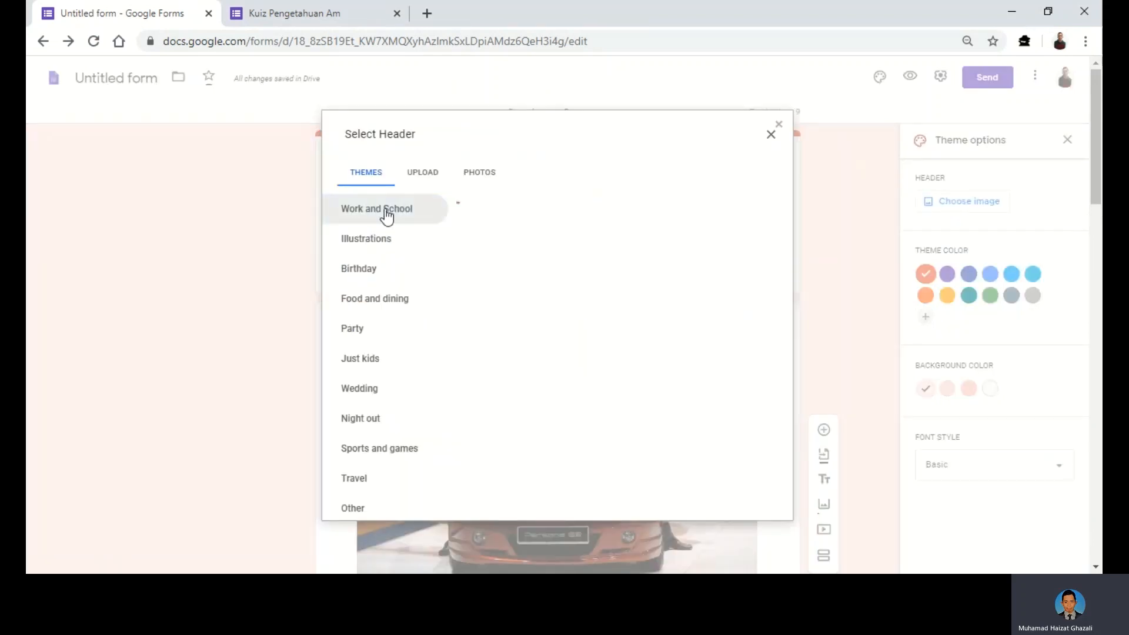
pyautogui.click(386, 216)
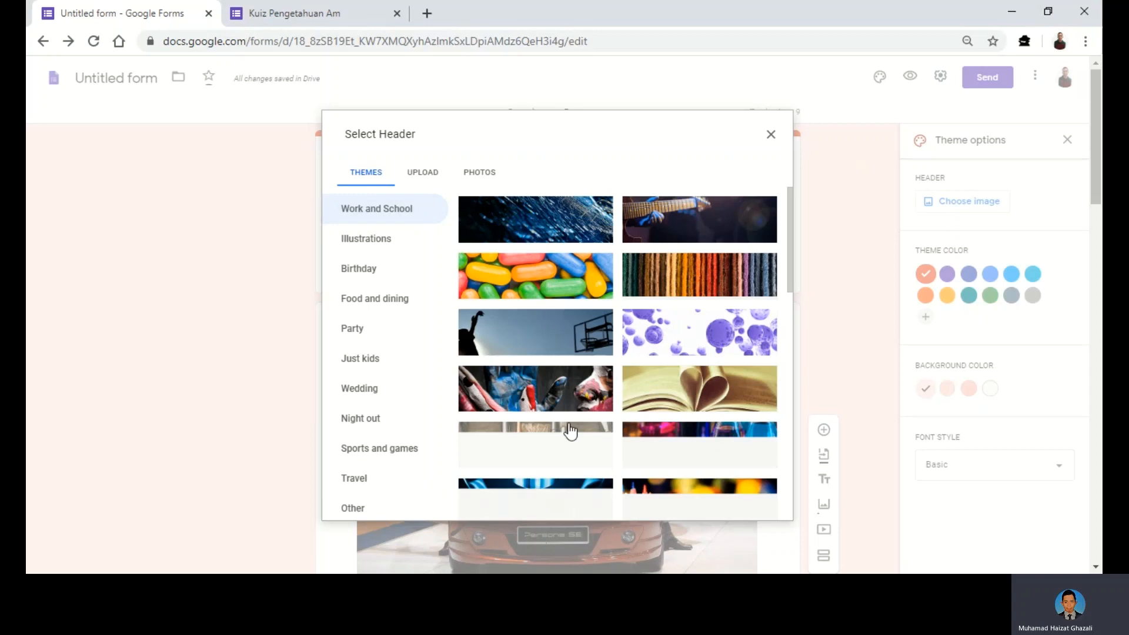
pyautogui.scroll(-2, 636, 456)
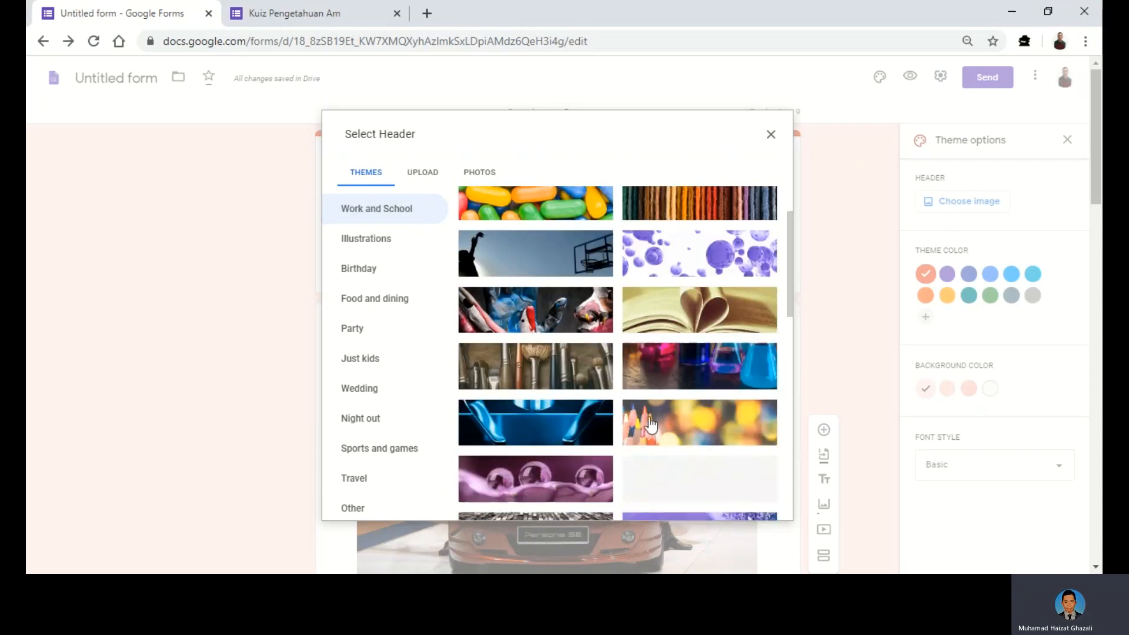
pyautogui.click(677, 370)
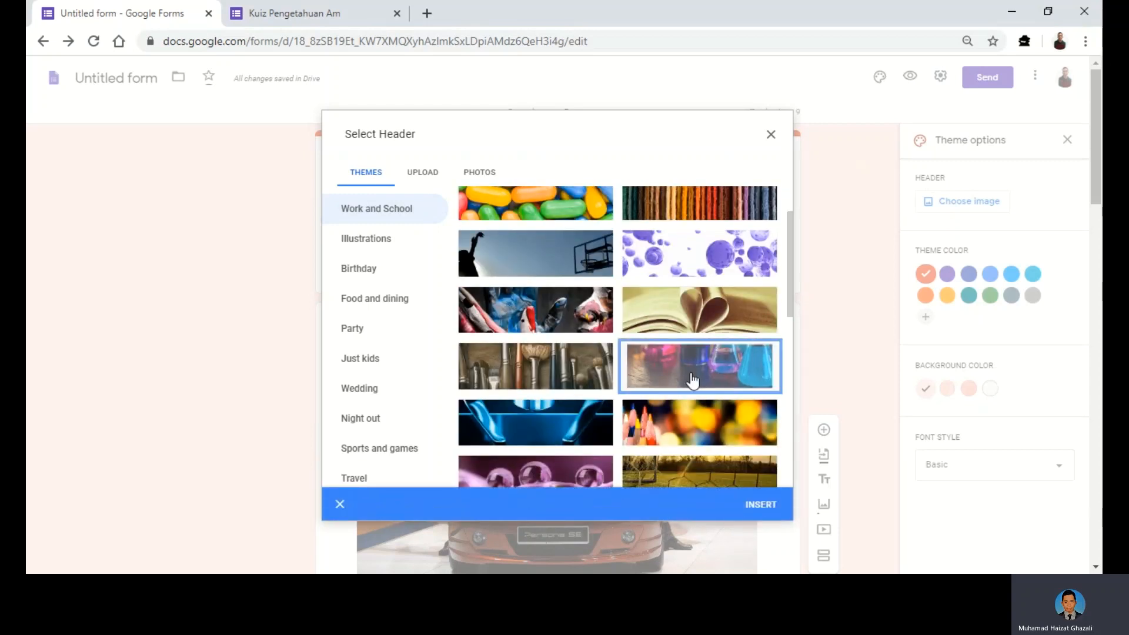
pyautogui.click(758, 507)
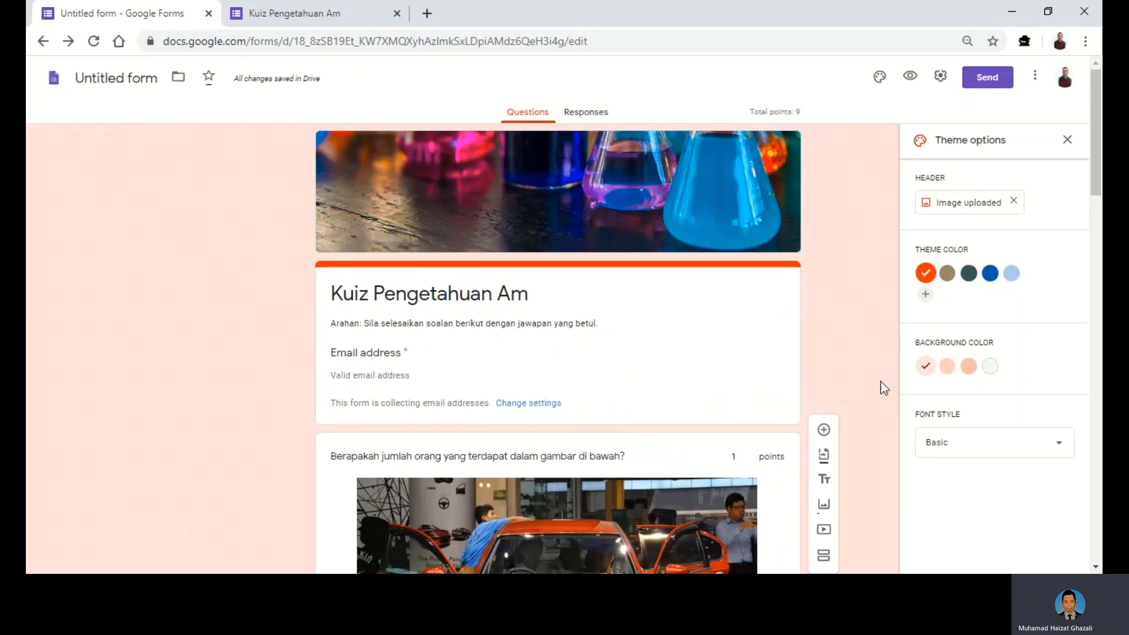
pyautogui.scroll(-2, 882, 394)
pyautogui.scroll(-3, 880, 406)
pyautogui.scroll(4, 880, 407)
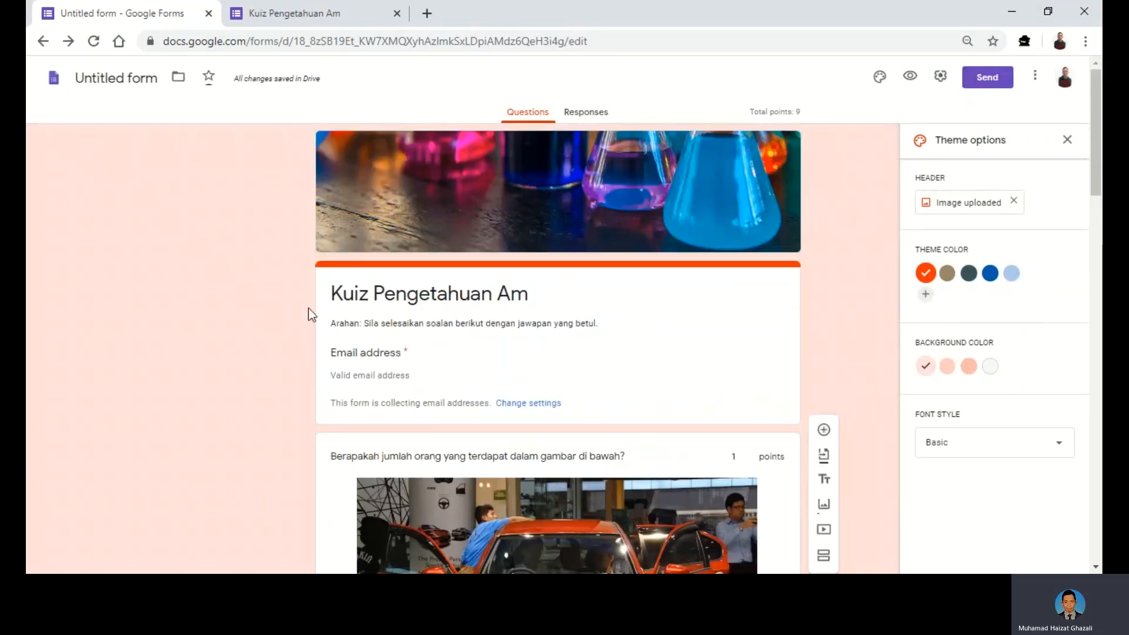
pyautogui.click(1067, 142)
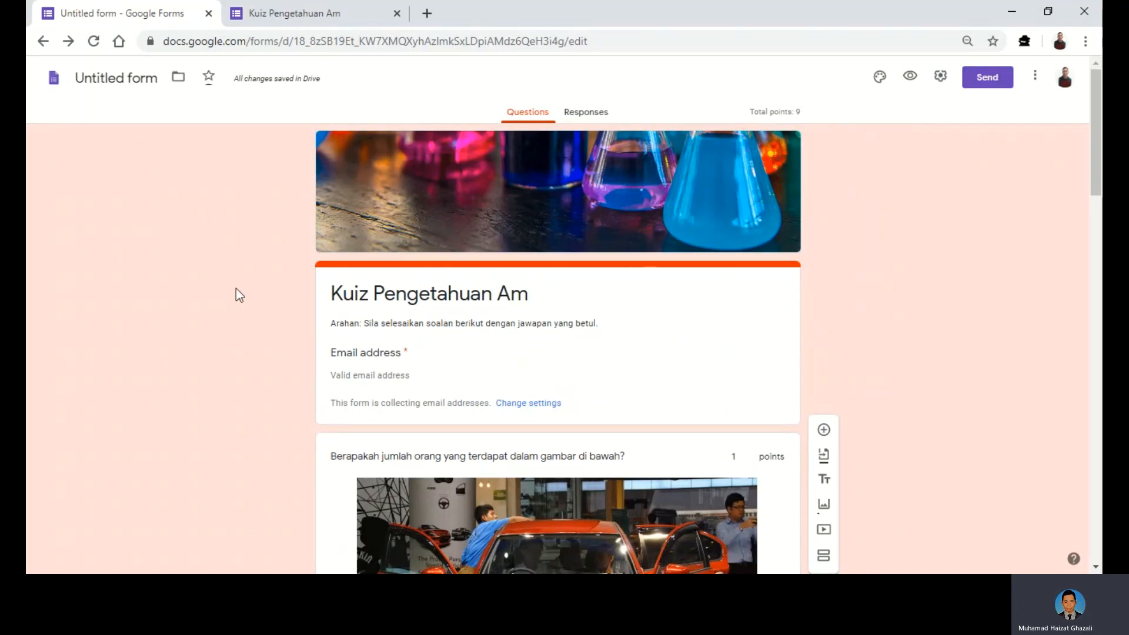
# - Copy the quiz's shortened forms.gle link from Send's link option, then close the dialog
pyautogui.click(990, 86)
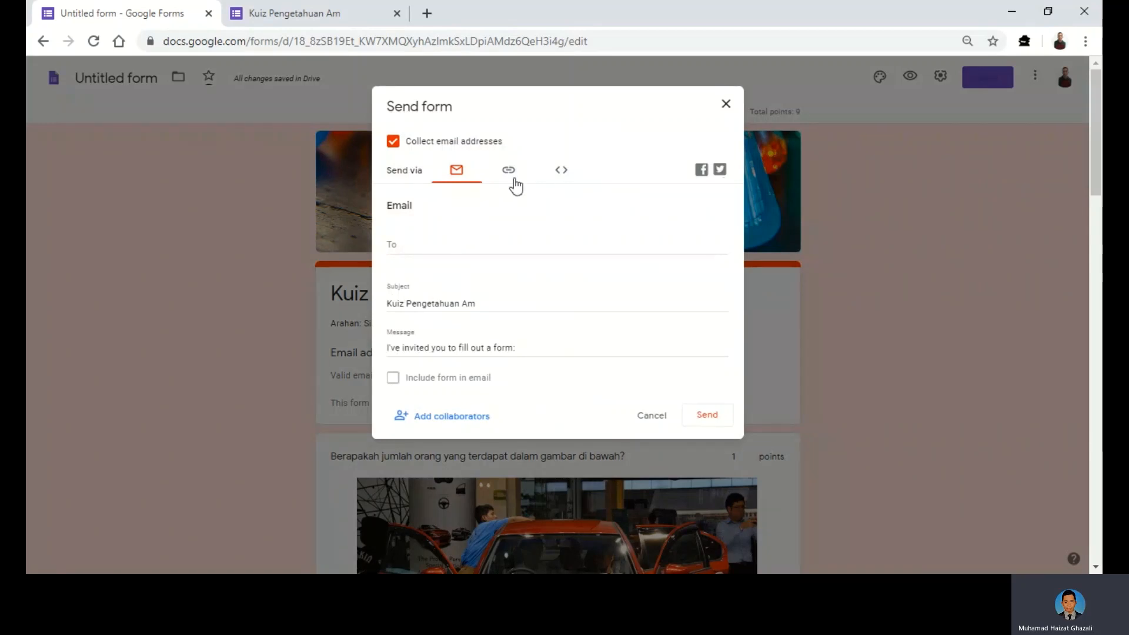
pyautogui.click(509, 175)
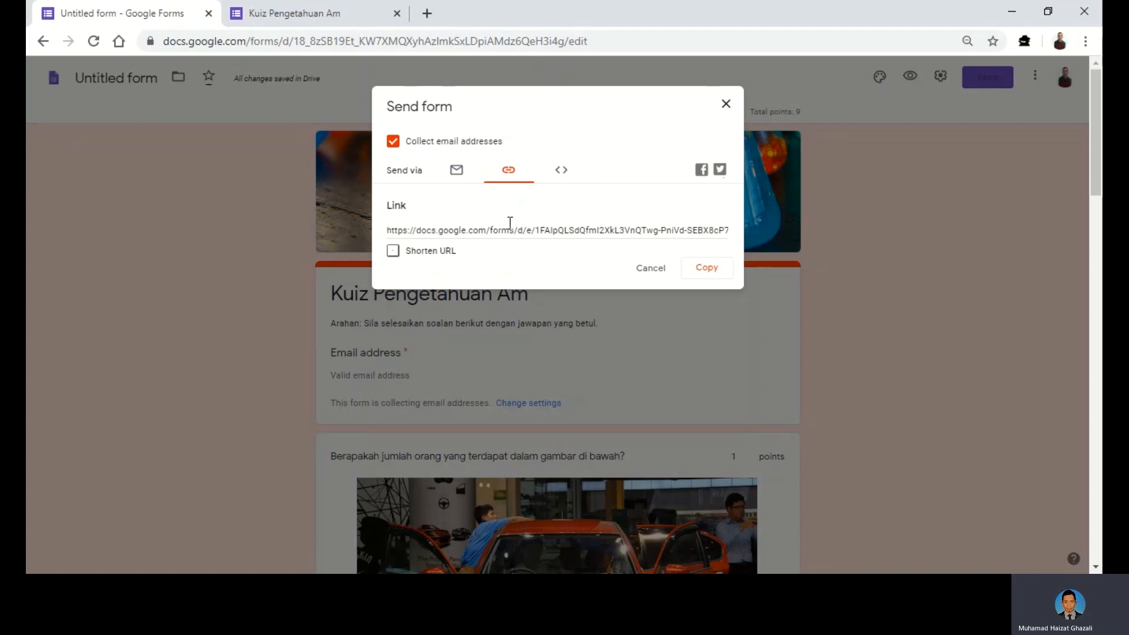
pyautogui.click(392, 251)
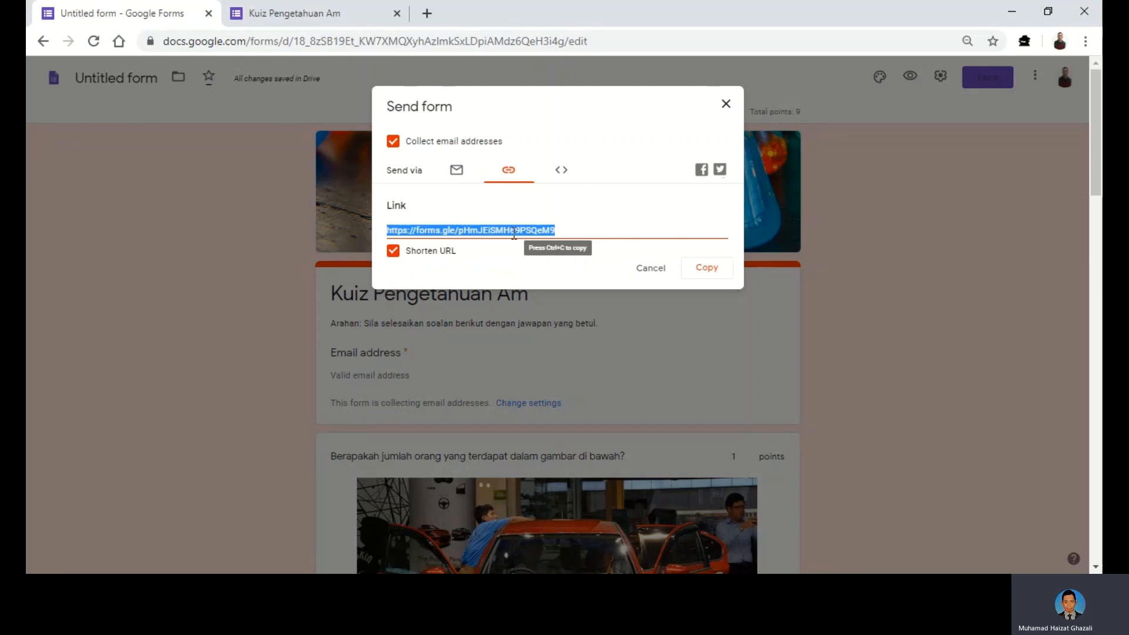
pyautogui.click(717, 270)
pyautogui.click(719, 274)
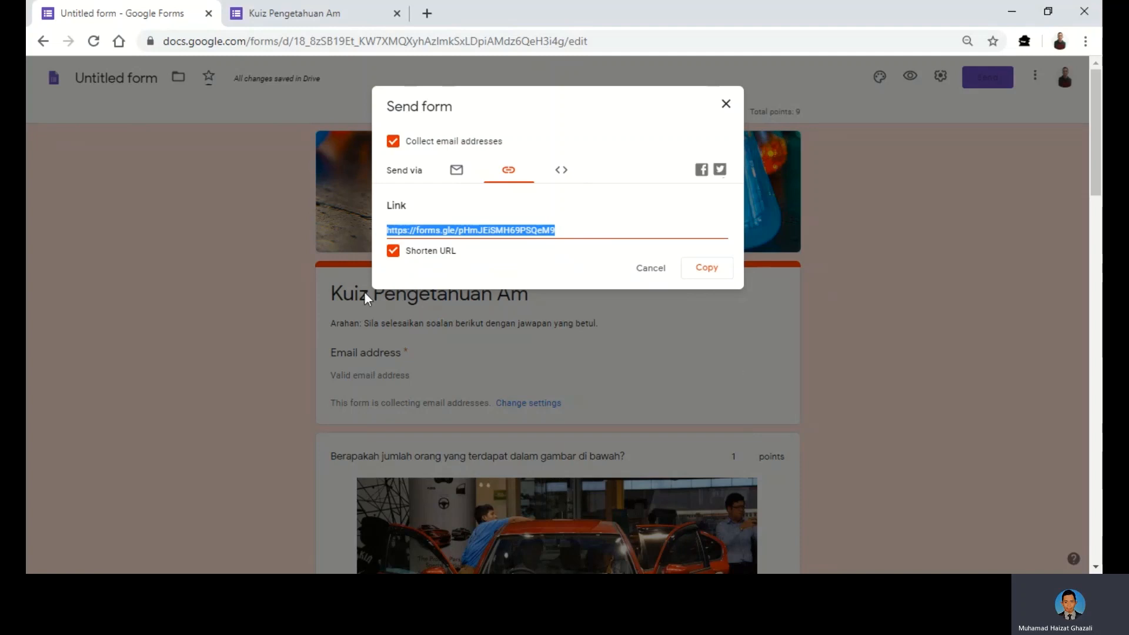
pyautogui.click(727, 106)
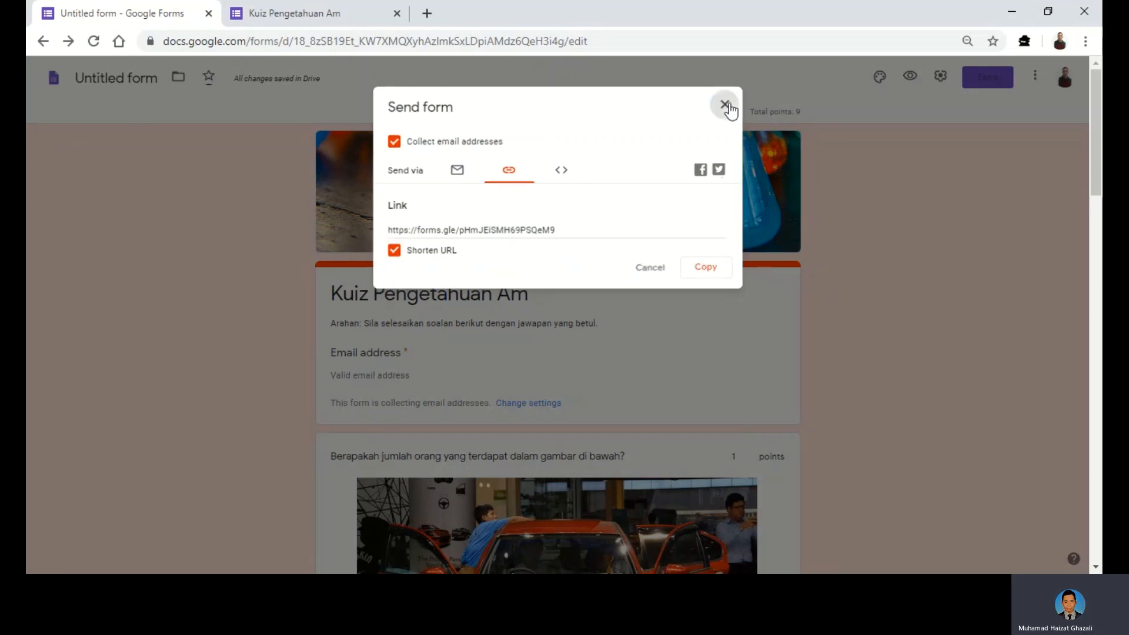
pyautogui.click(725, 105)
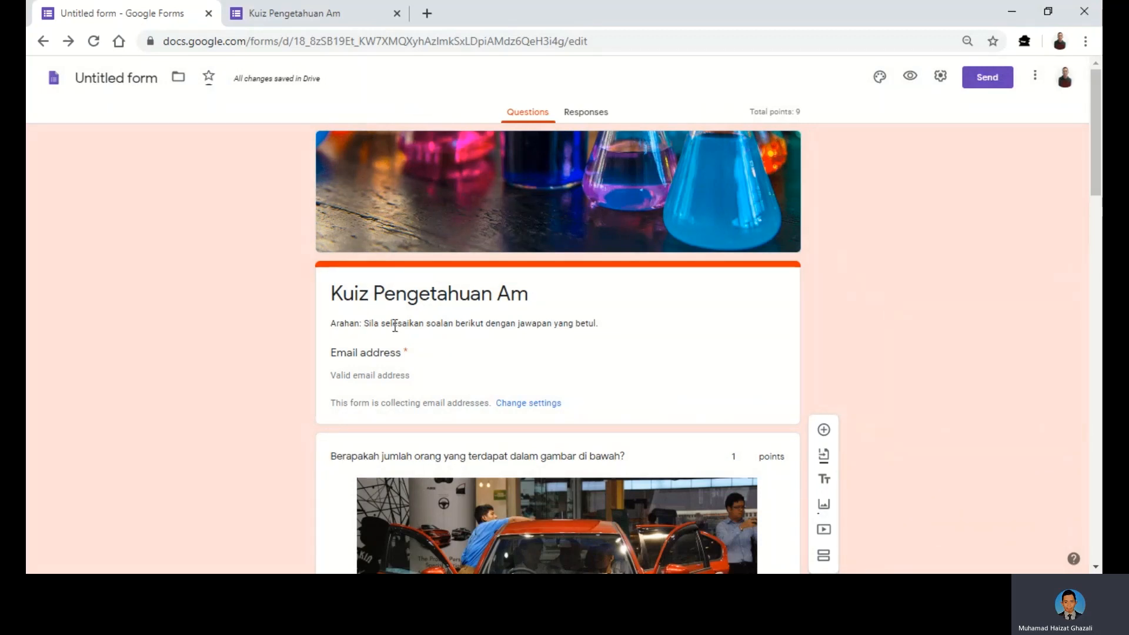
pyautogui.click(55, 83)
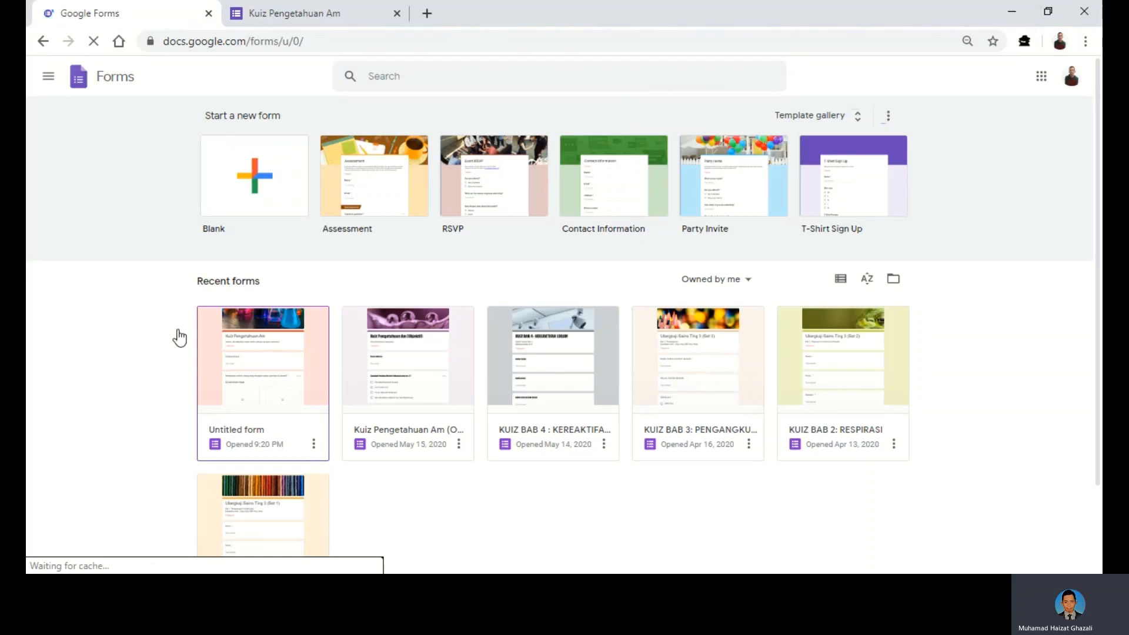
pyautogui.click(247, 398)
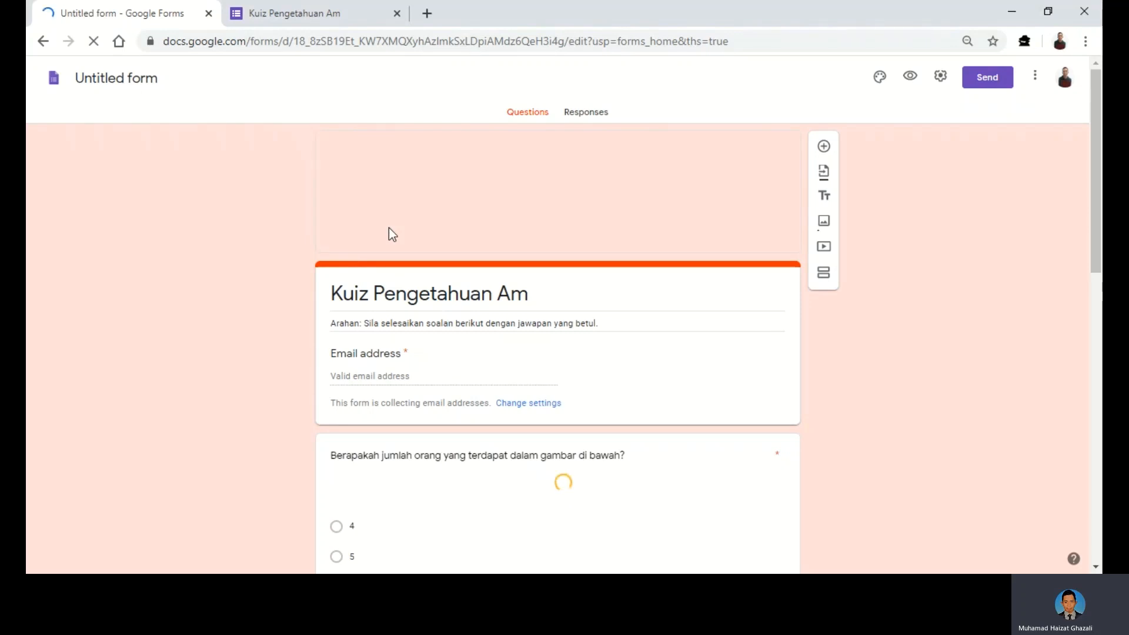
pyautogui.click(115, 80)
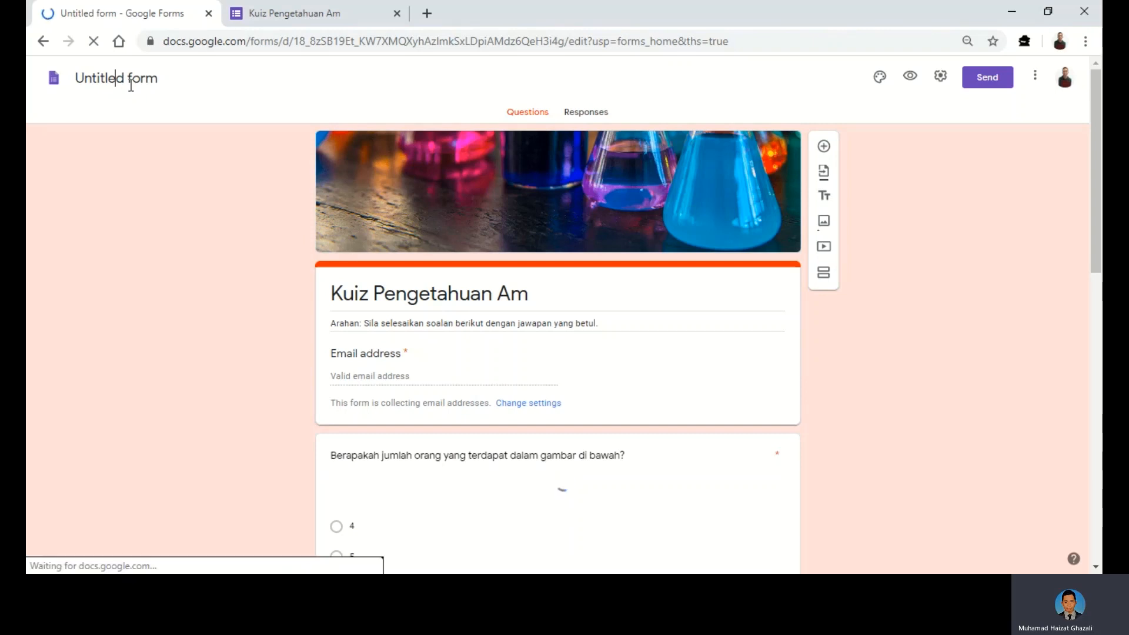
pyautogui.scroll(-5, 341, 415)
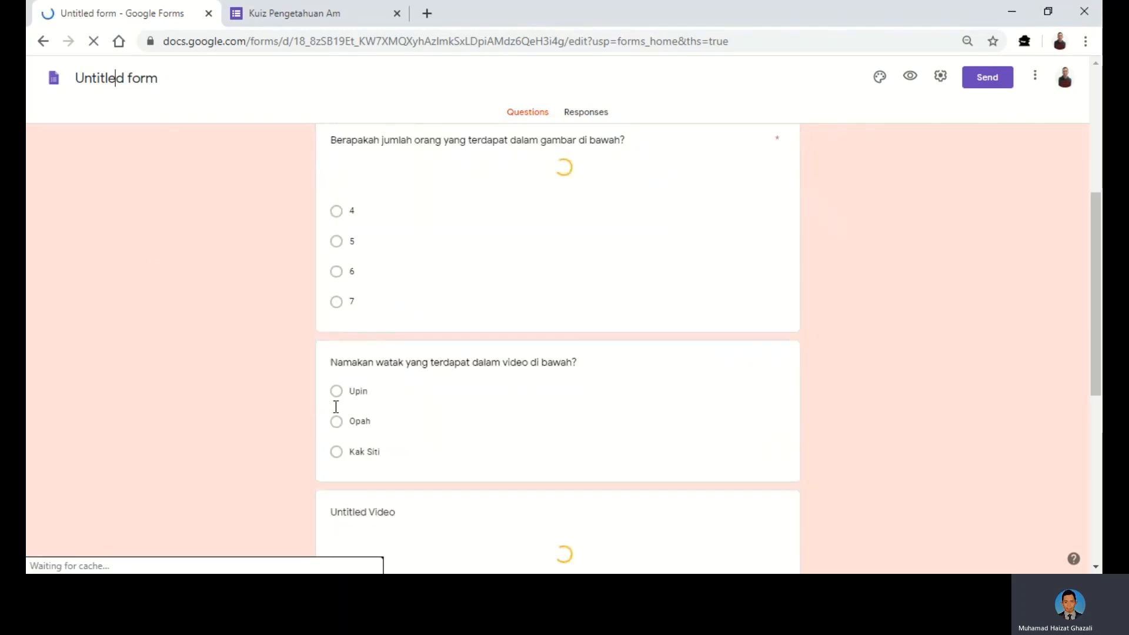
pyautogui.scroll(2, 330, 403)
pyautogui.scroll(-9, 308, 394)
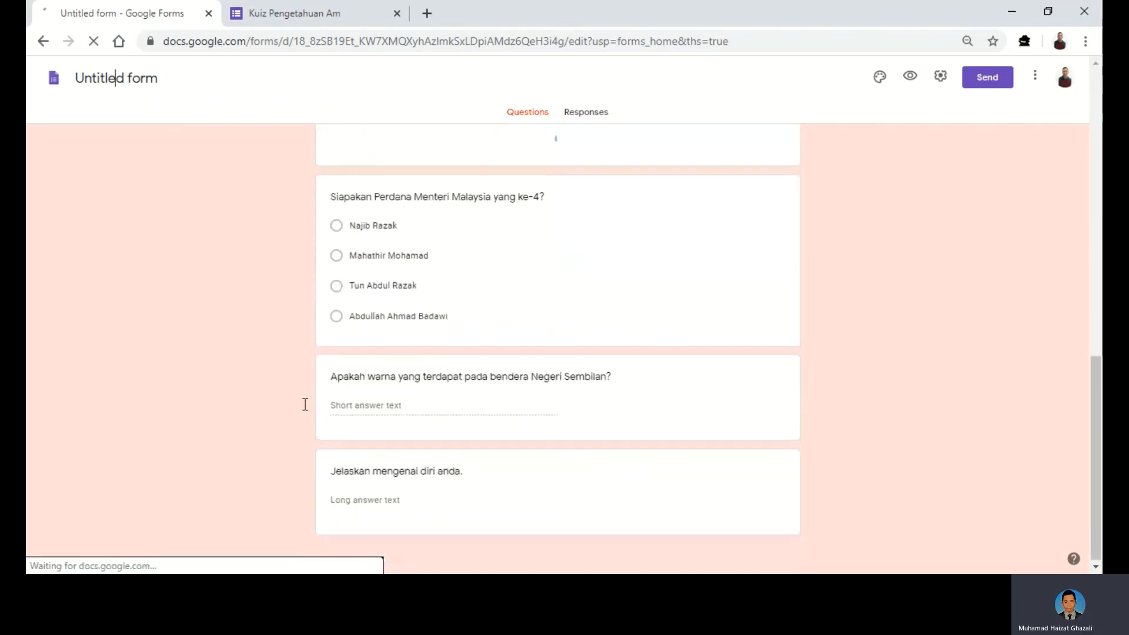
pyautogui.scroll(9, 254, 373)
pyautogui.scroll(3, 254, 368)
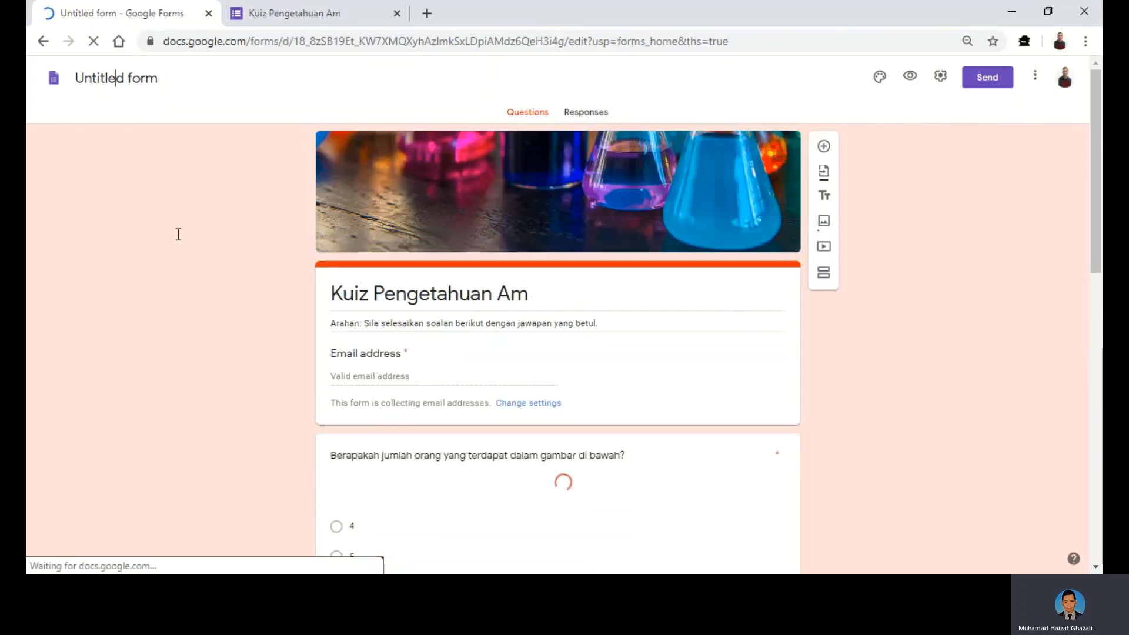
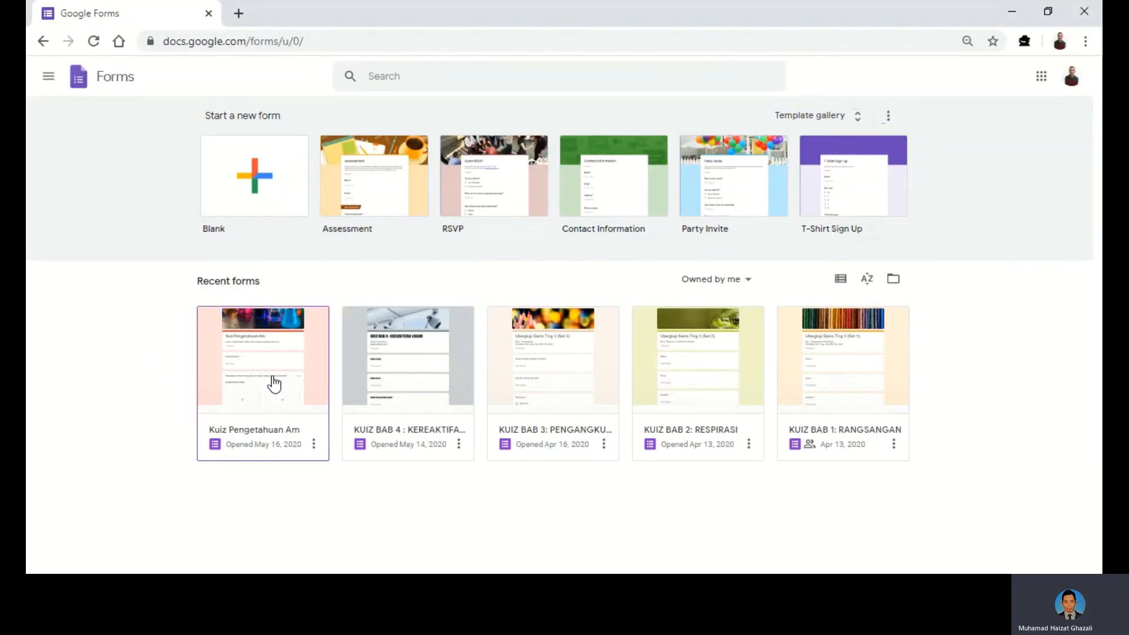
# - Open the Kuiz Pengetahuan Am quiz from Recent forms, with a blank browser tab added beside it
pyautogui.click(273, 402)
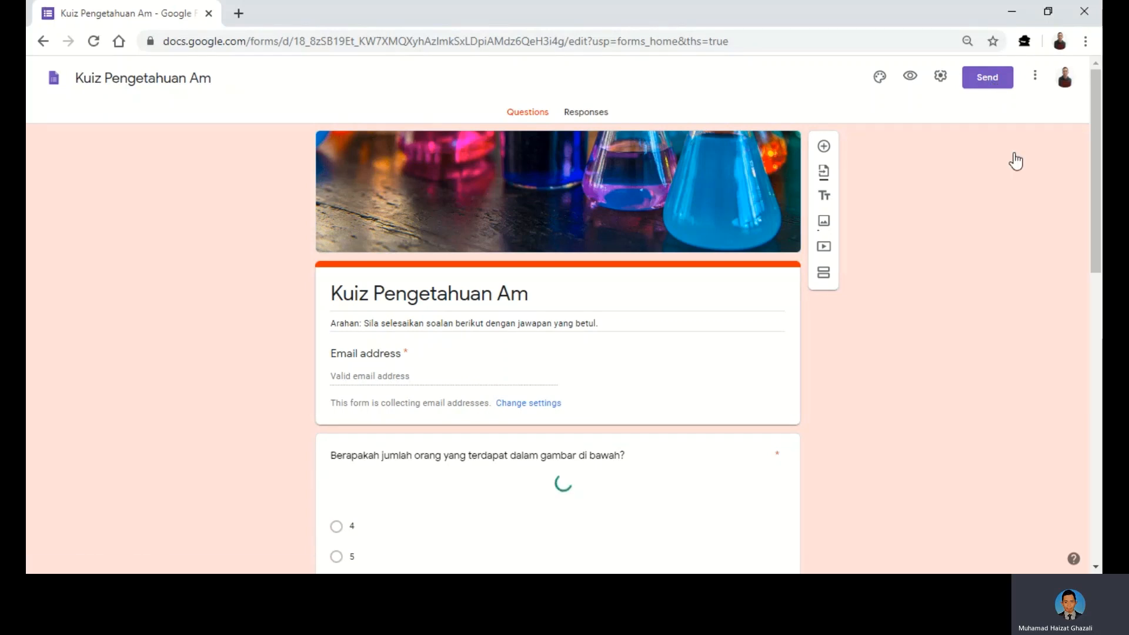
pyautogui.click(243, 13)
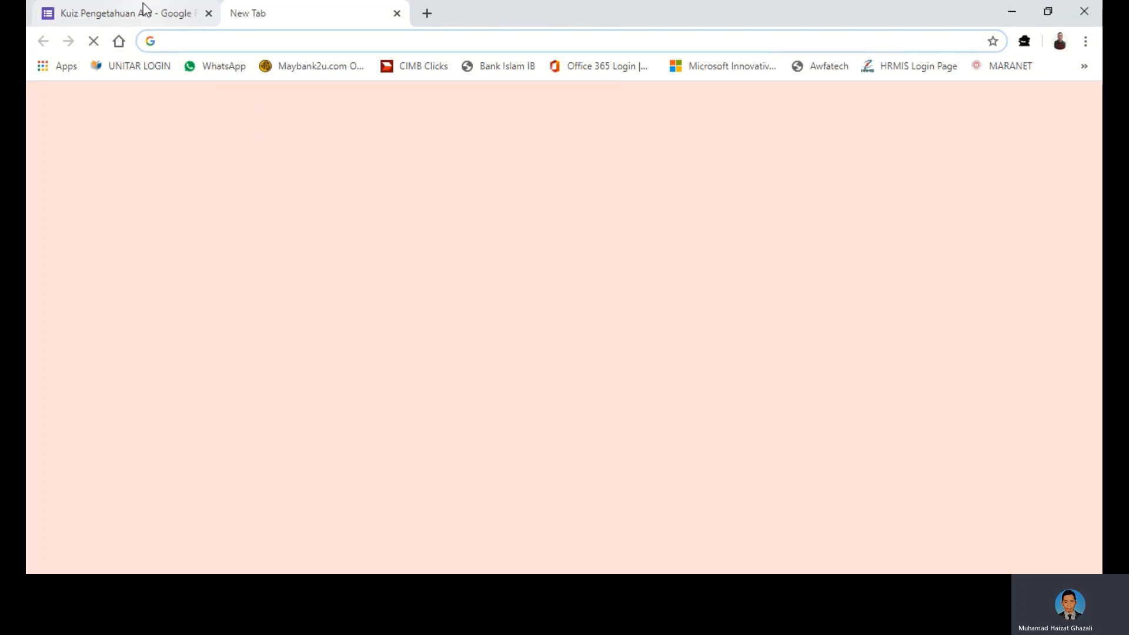
pyautogui.click(143, 3)
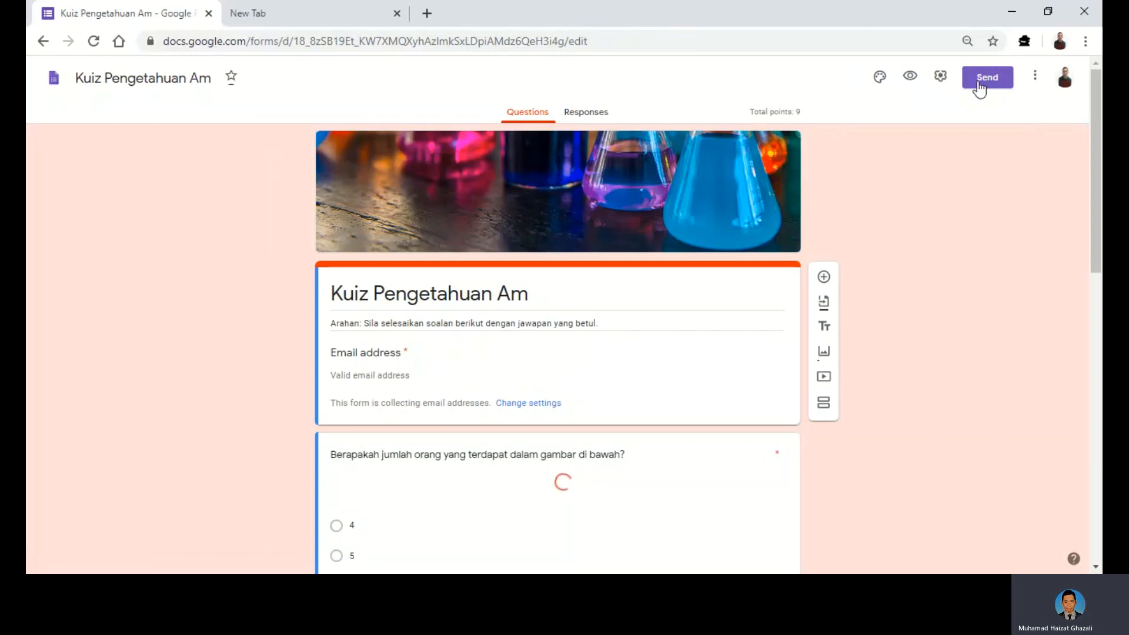
# - Copy the quiz's shortened share link from Send's link option
pyautogui.click(979, 90)
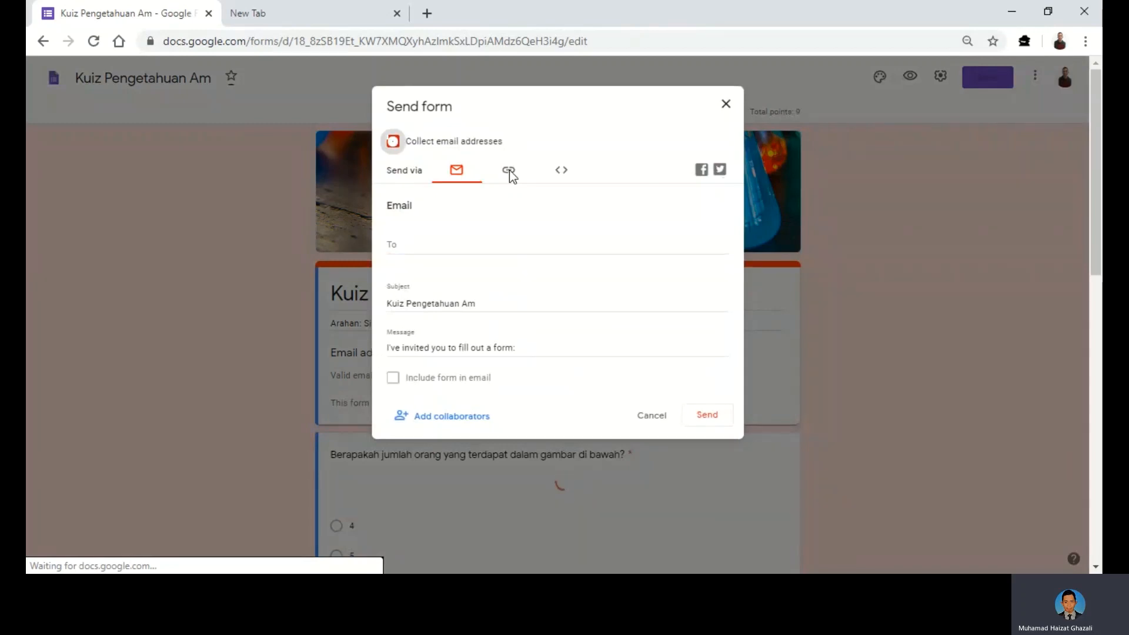
pyautogui.click(509, 172)
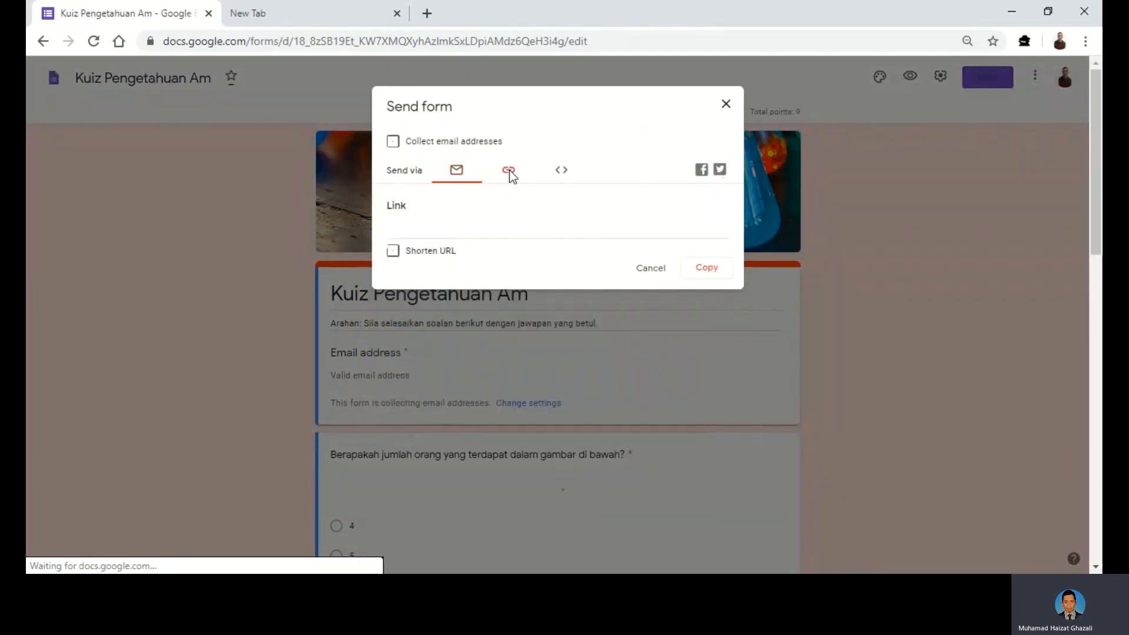
pyautogui.click(427, 246)
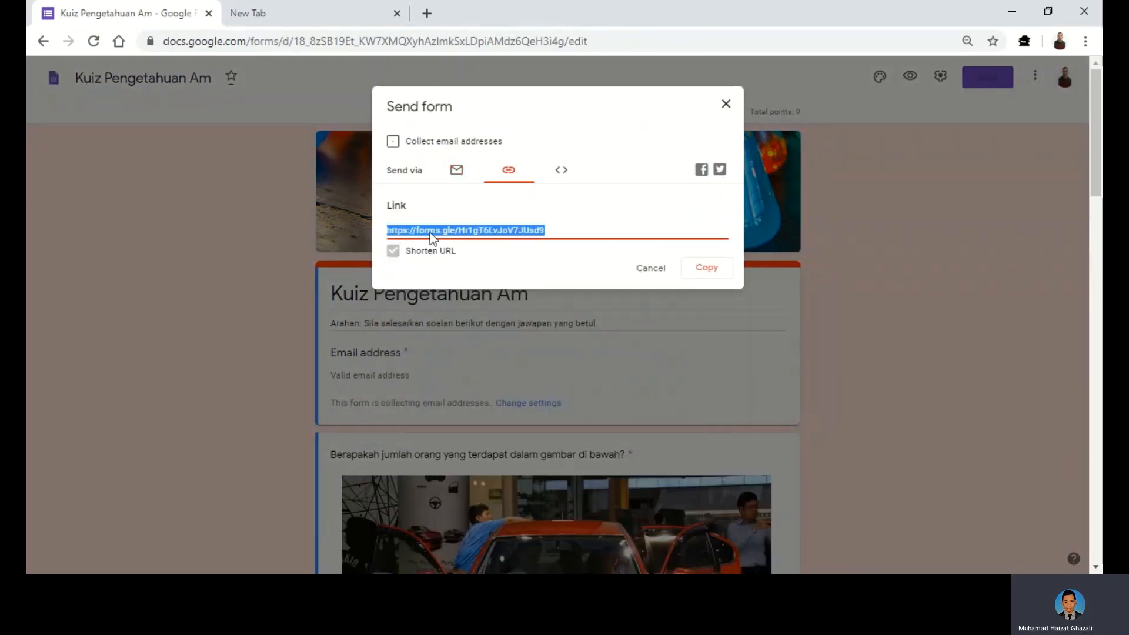
pyautogui.rightClick(430, 232)
pyautogui.click(449, 243)
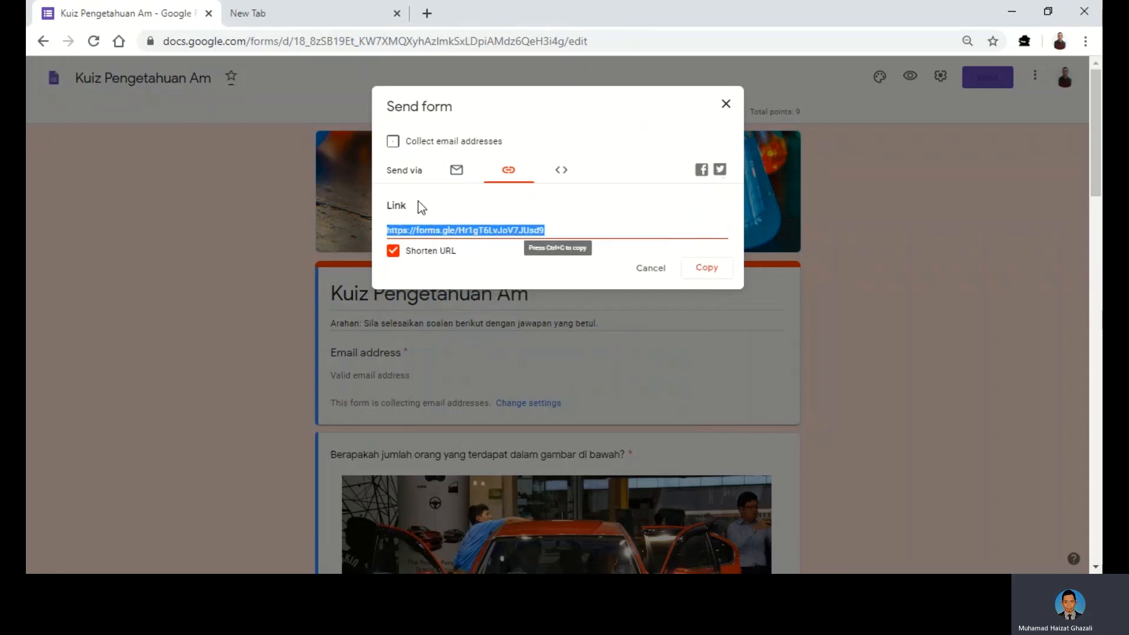
# - Paste the shortened link into the new tab to open the live respondent form
pyautogui.click(268, 17)
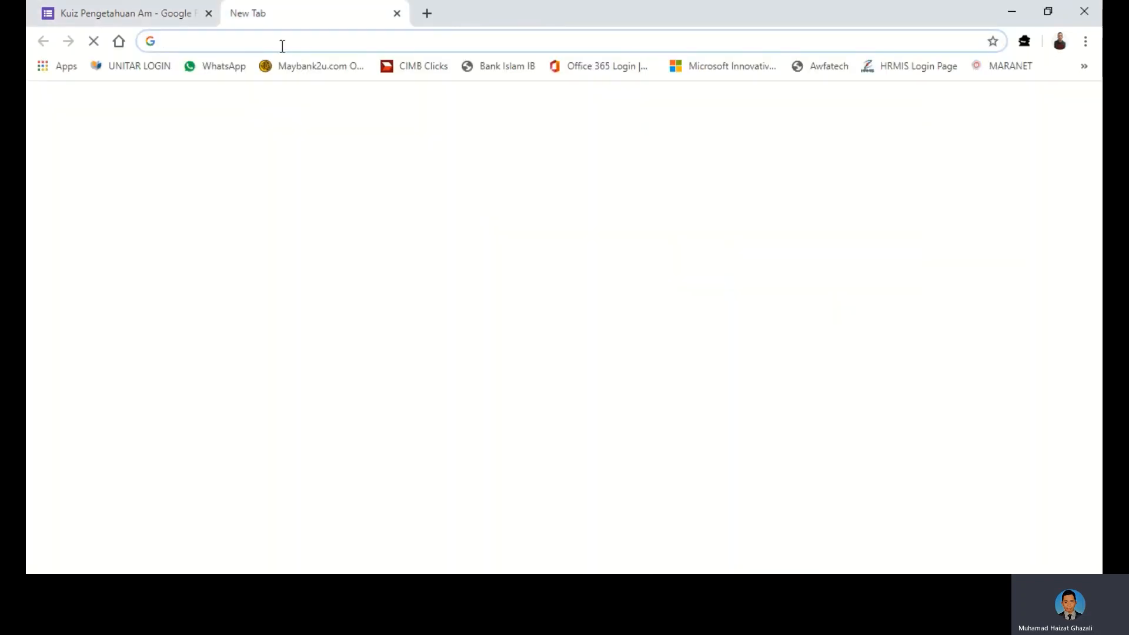
pyautogui.rightClick(282, 46)
pyautogui.click(343, 172)
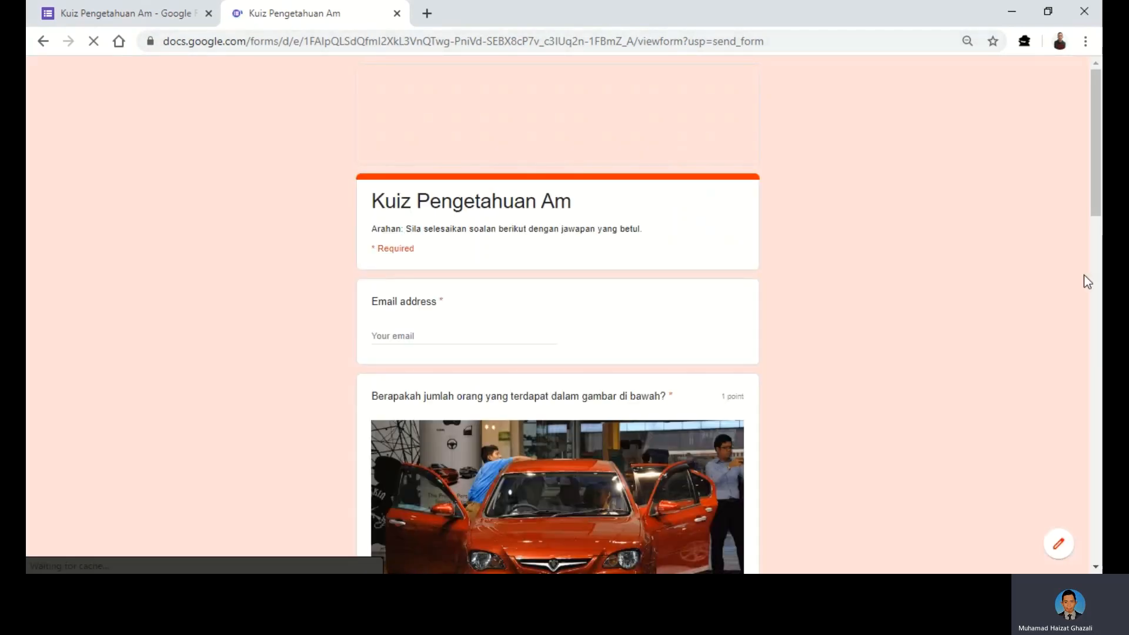
# - Enter the respondent's e-mail address in the required Email field, correcting typing mistakes
pyautogui.scroll(-2, 903, 316)
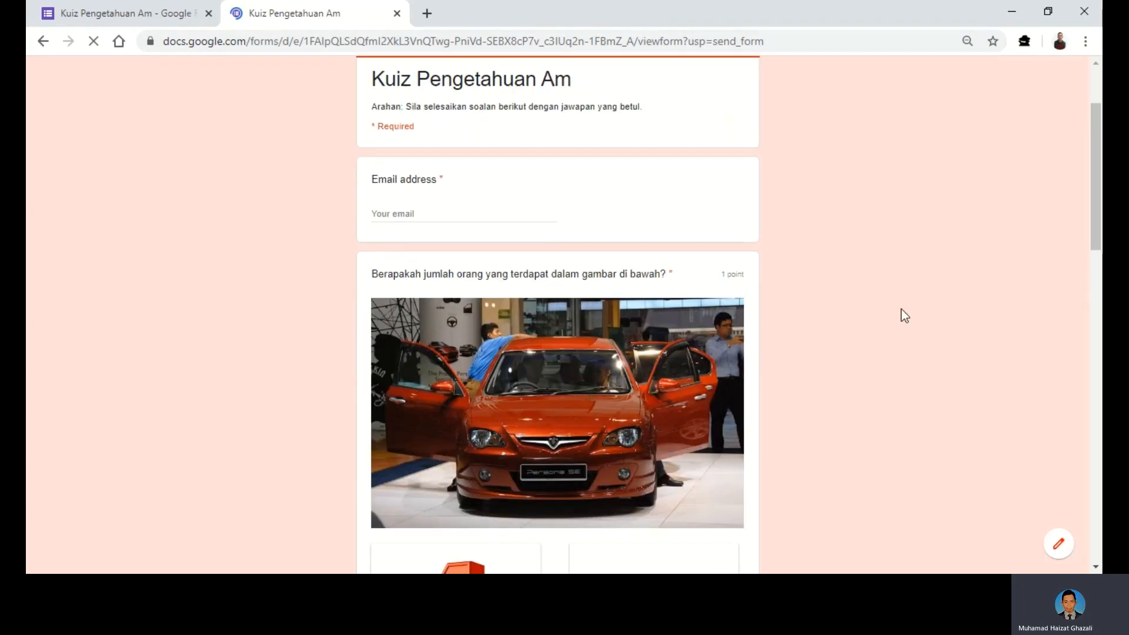
pyautogui.scroll(-12, 905, 316)
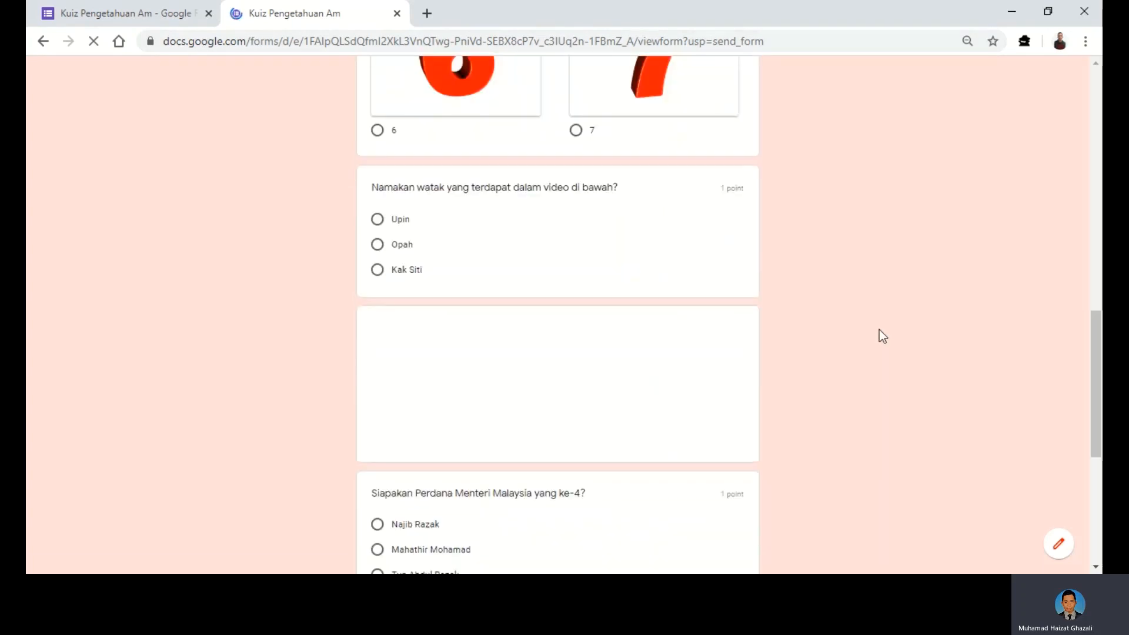
pyautogui.scroll(14, 879, 334)
pyautogui.click(390, 336)
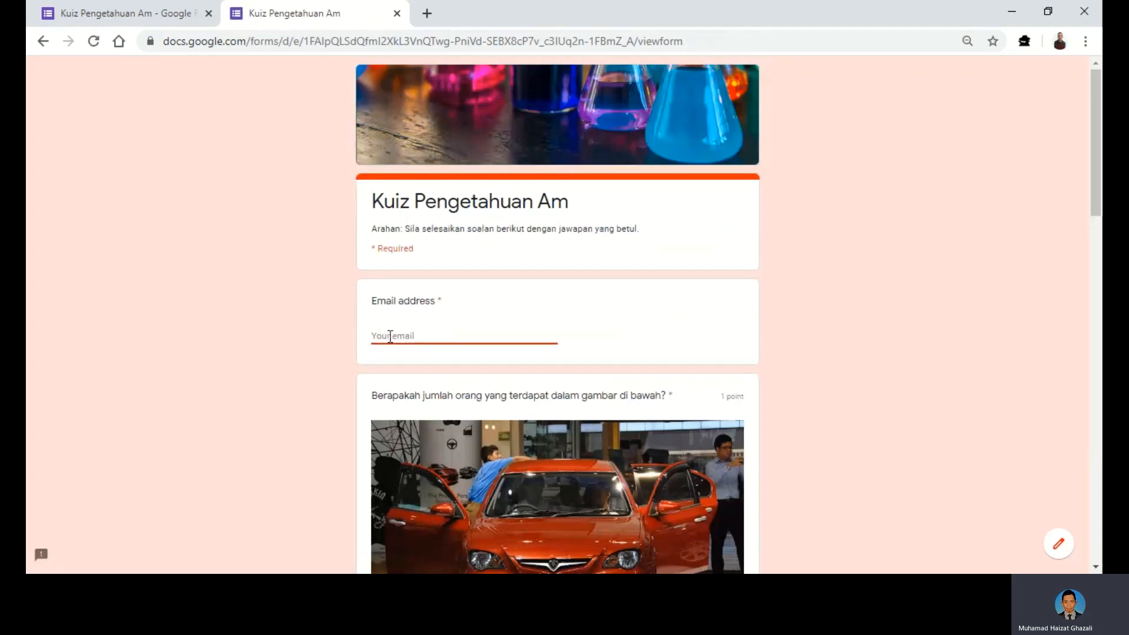
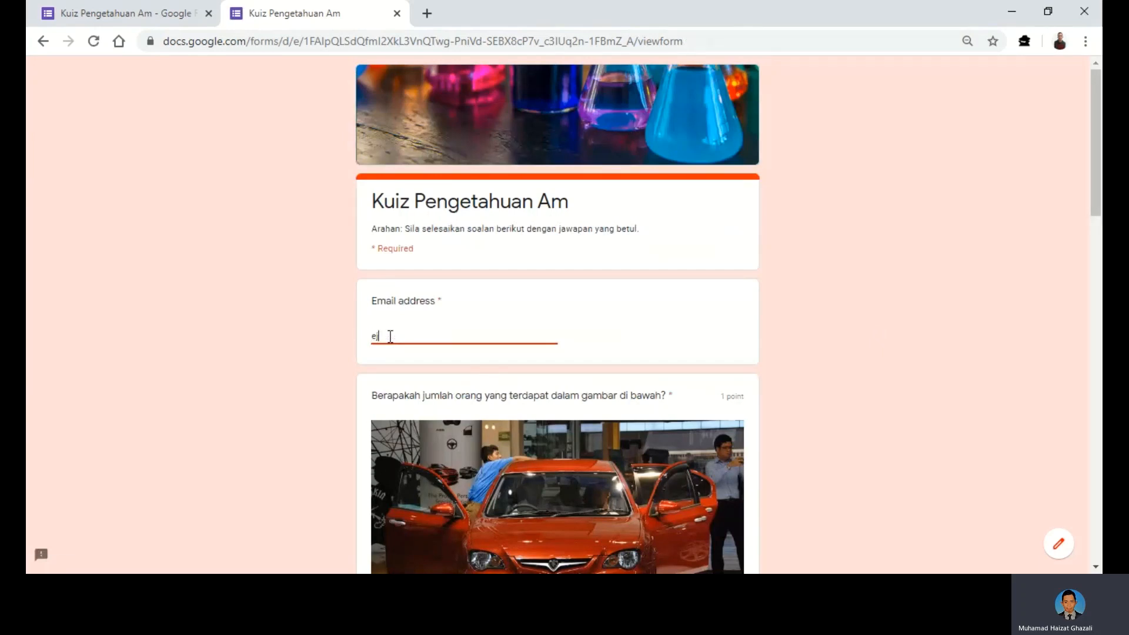
pyautogui.scroll(-1, 372, 369)
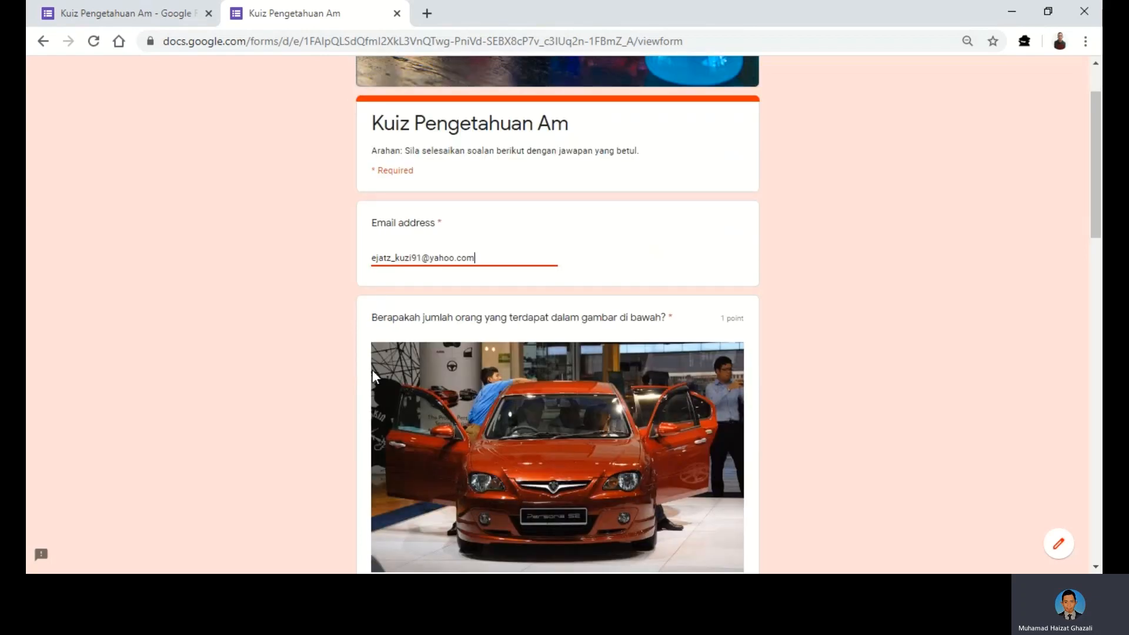
pyautogui.scroll(-1, 371, 369)
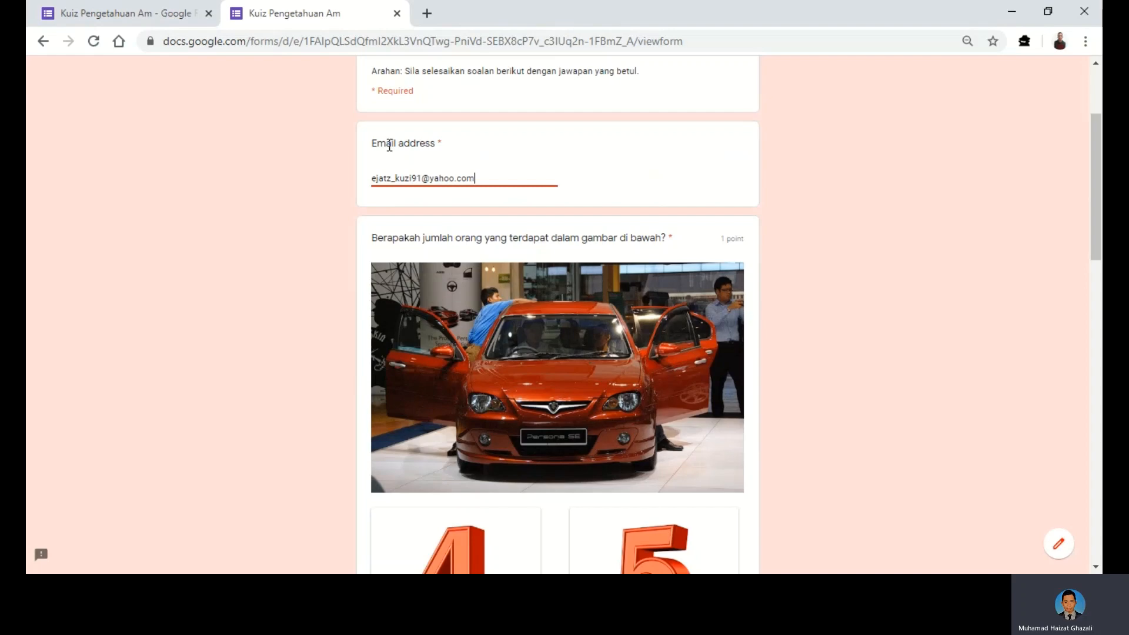
pyautogui.scroll(-5, 322, 262)
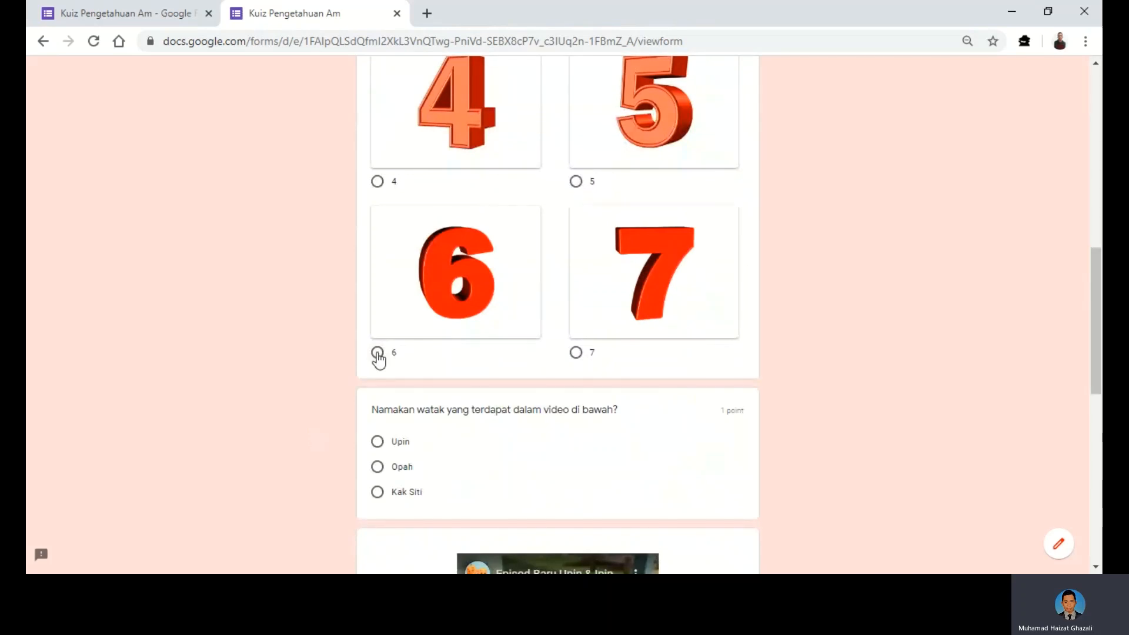
# - Answer 6 to the people-count question and, after playing the Upin & Ipin video, choose Upin
pyautogui.click(378, 355)
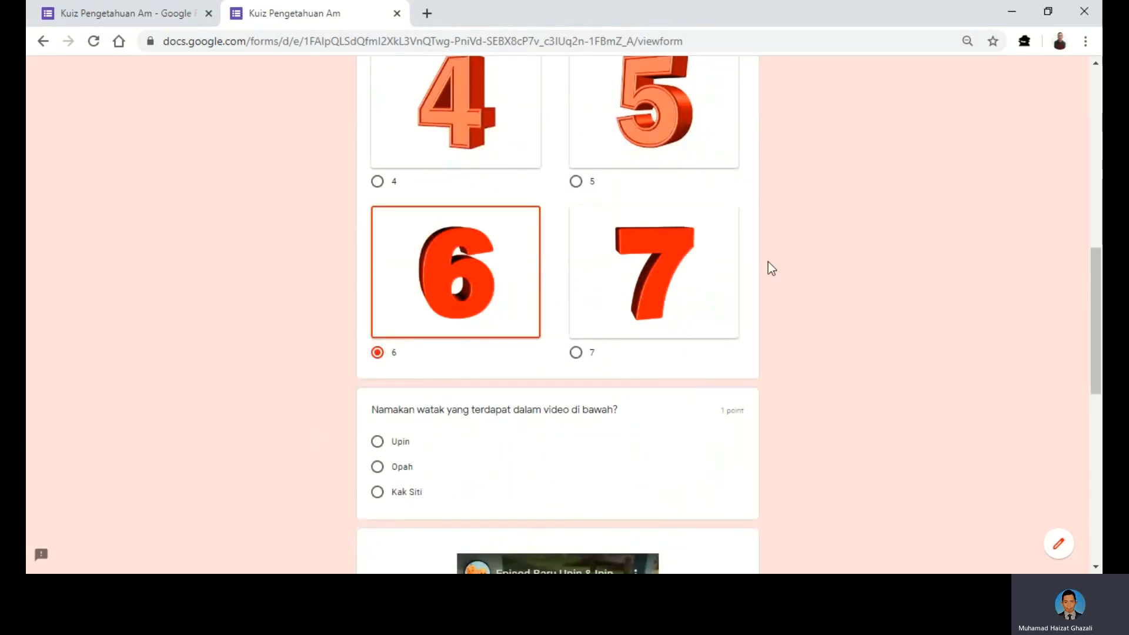
pyautogui.scroll(-1, 768, 263)
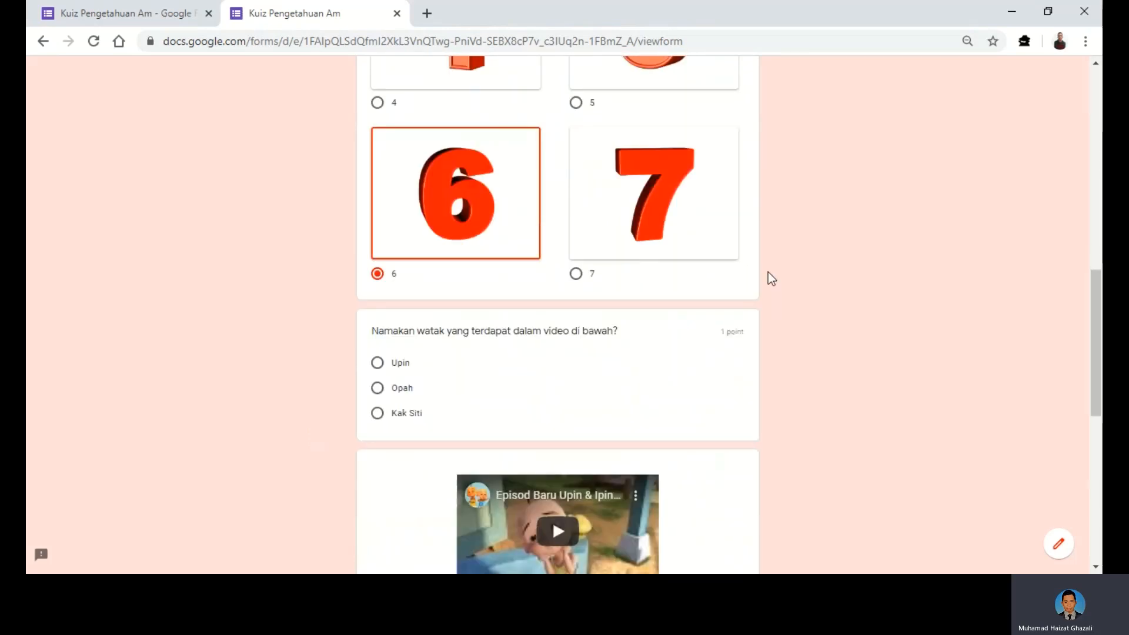
pyautogui.scroll(-2, 768, 272)
pyautogui.click(559, 374)
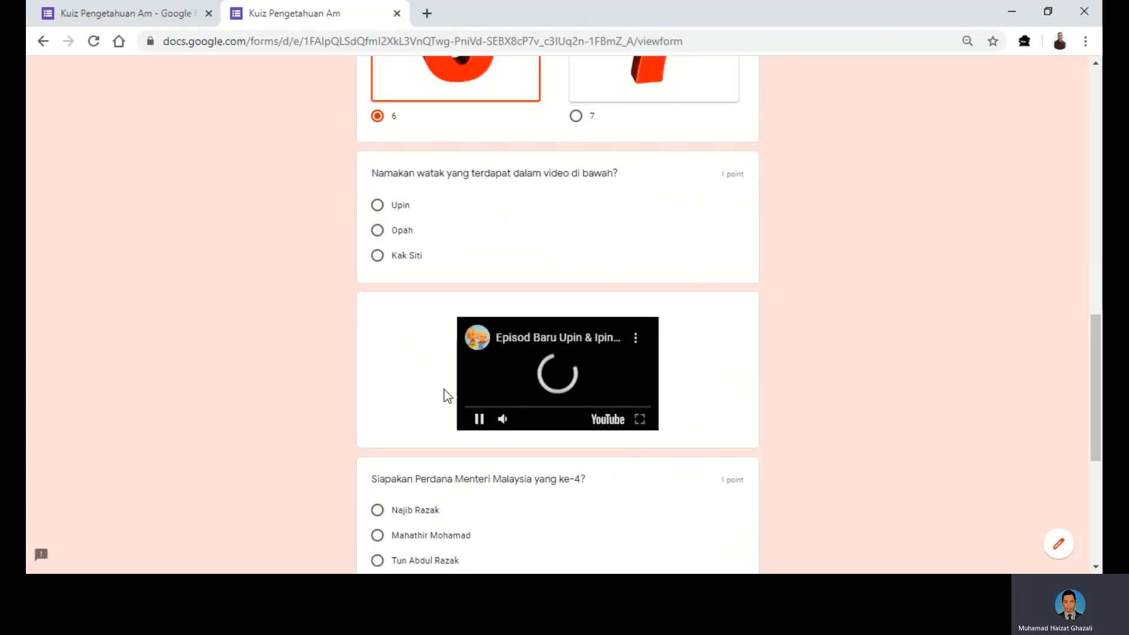
pyautogui.scroll(-1, 482, 392)
pyautogui.scroll(-1, 482, 393)
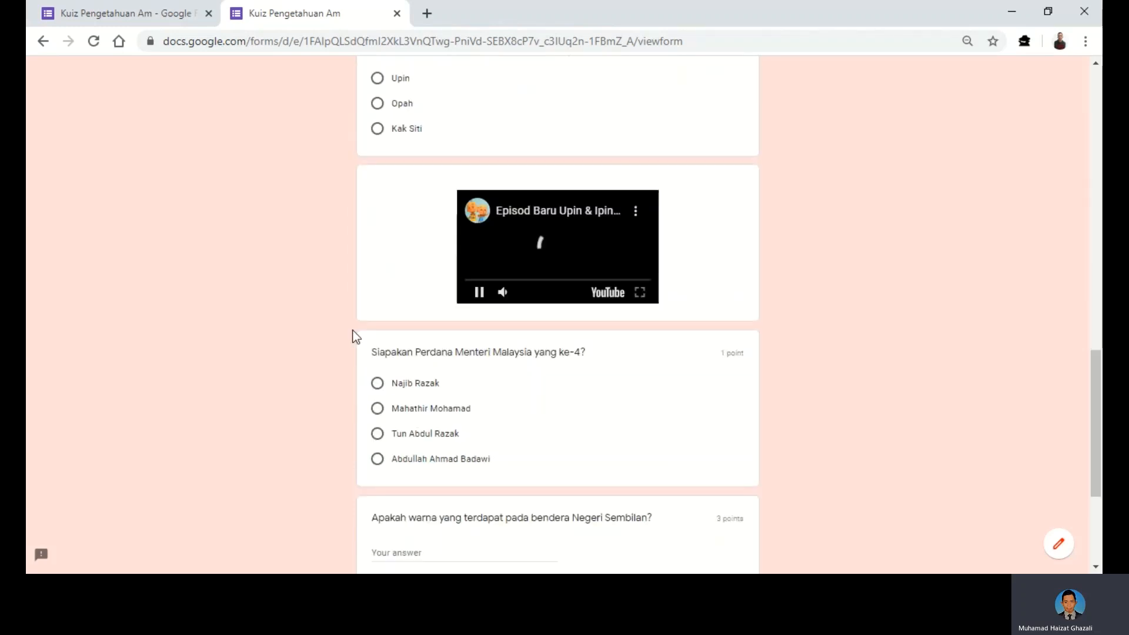
pyautogui.scroll(1, 357, 337)
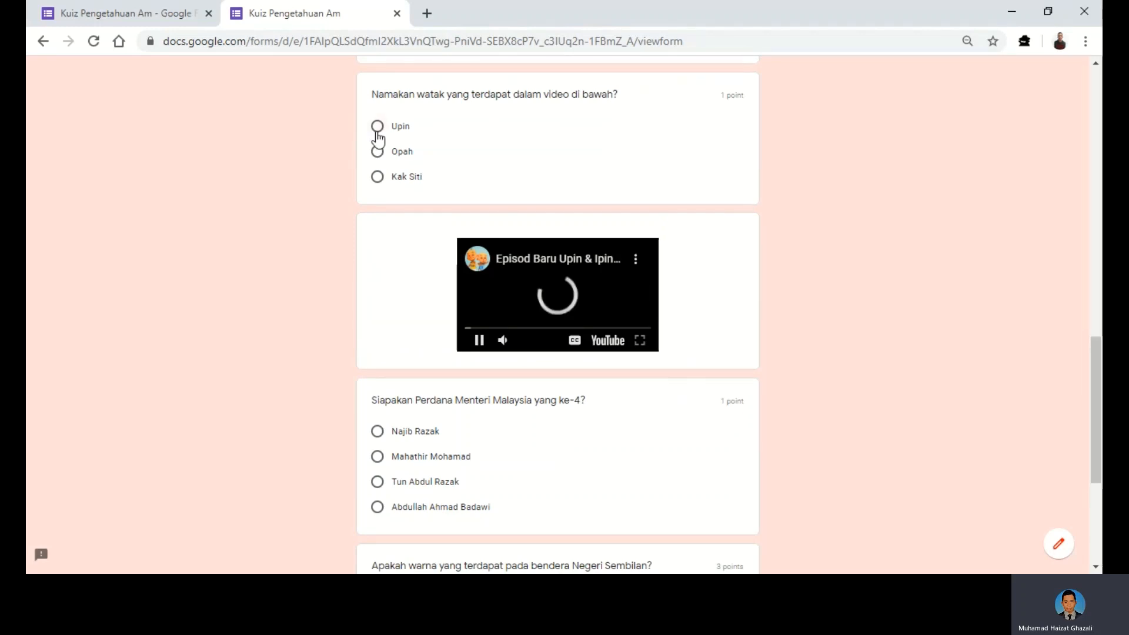
pyautogui.click(377, 127)
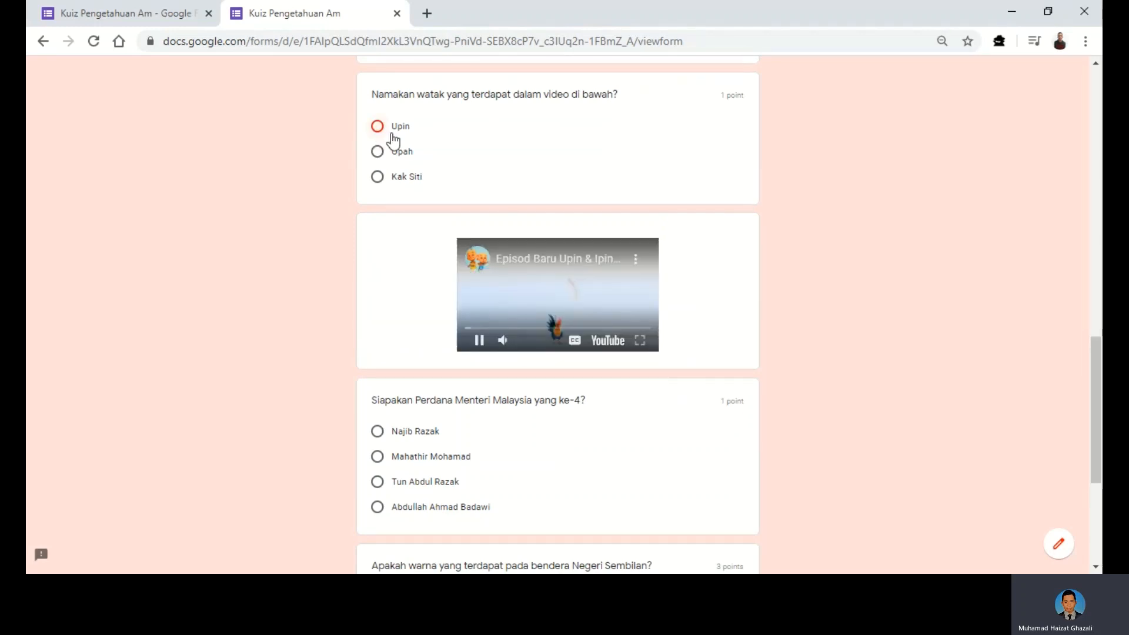
# - Choose Abdullah Ahmad Badawi as the fourth prime minister
pyautogui.scroll(-2, 751, 316)
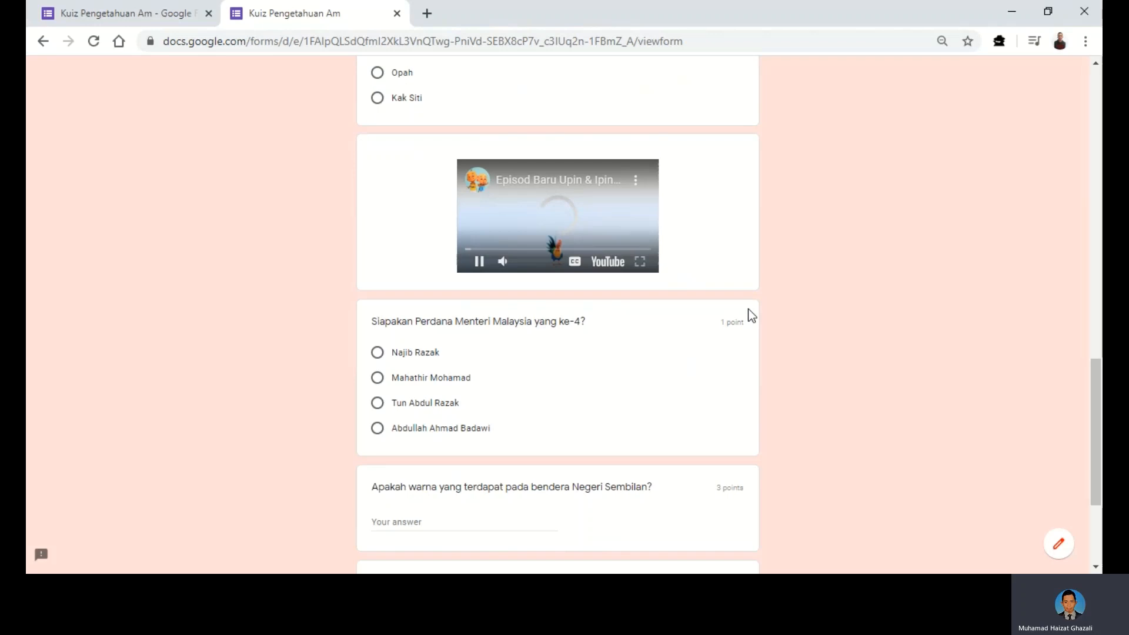
pyautogui.scroll(-2, 751, 316)
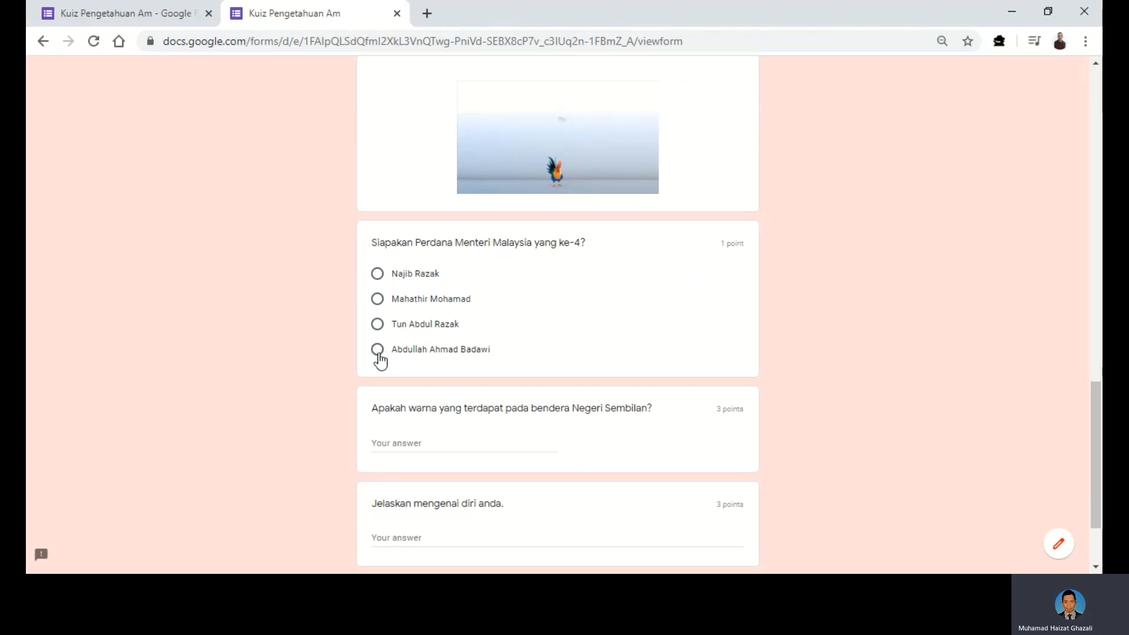
pyautogui.click(378, 353)
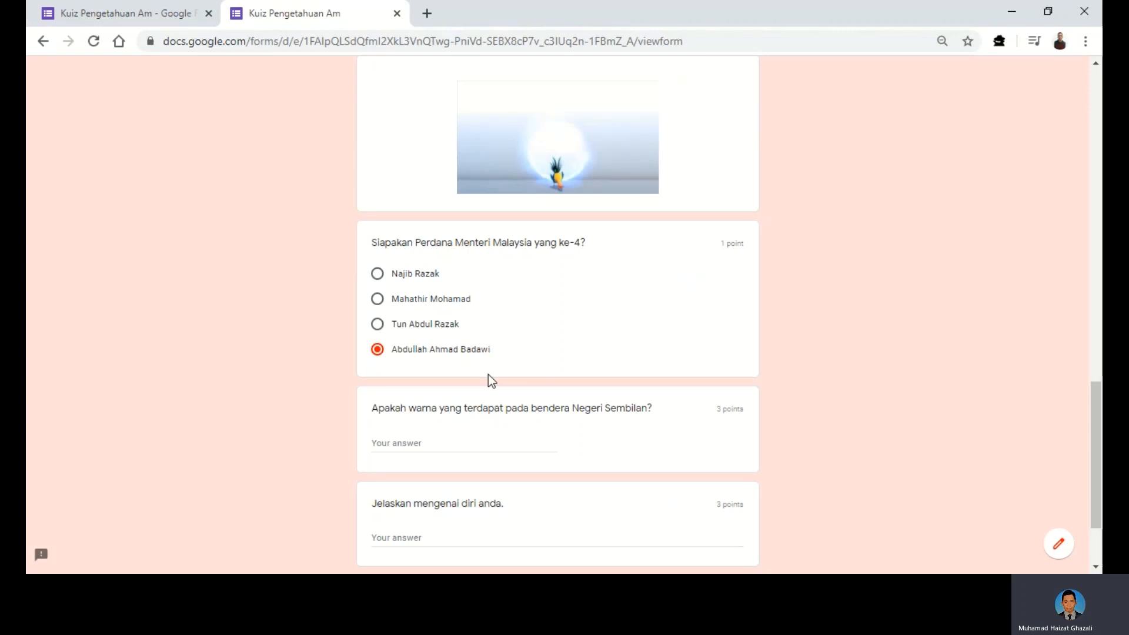
pyautogui.scroll(4, 488, 375)
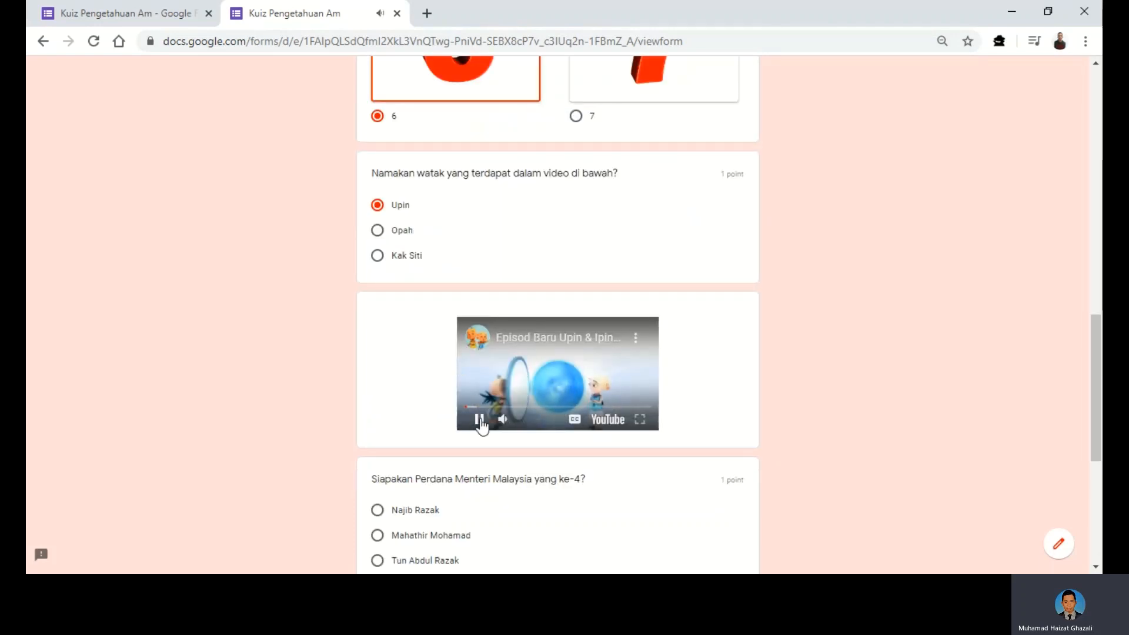
pyautogui.scroll(-1, 706, 382)
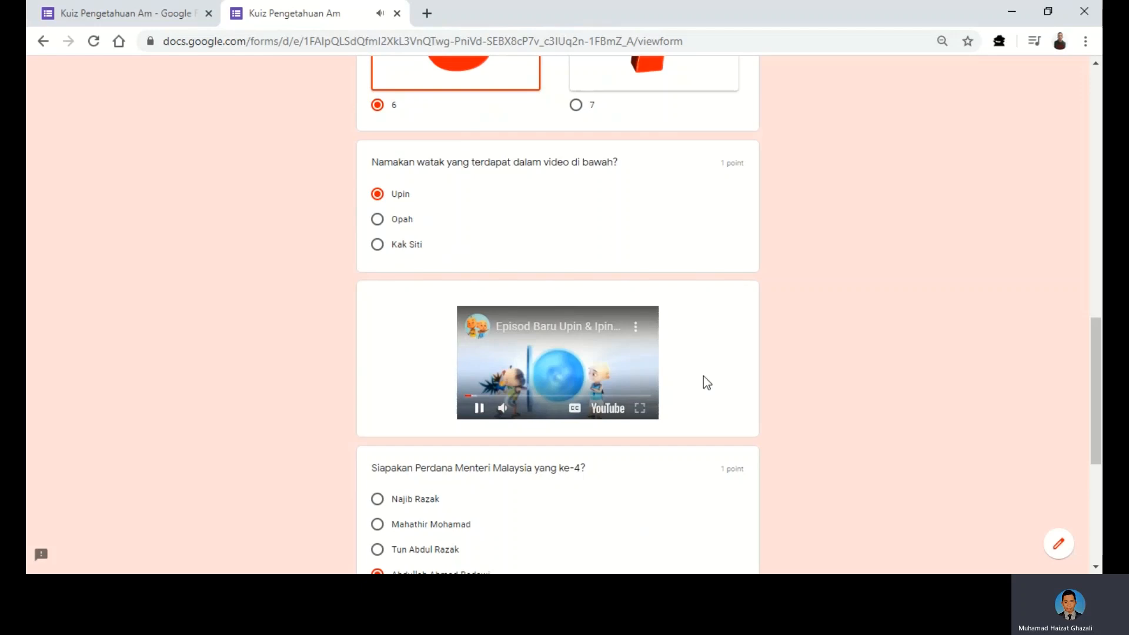
pyautogui.scroll(-3, 703, 379)
pyautogui.scroll(-3, 692, 385)
pyautogui.click(409, 363)
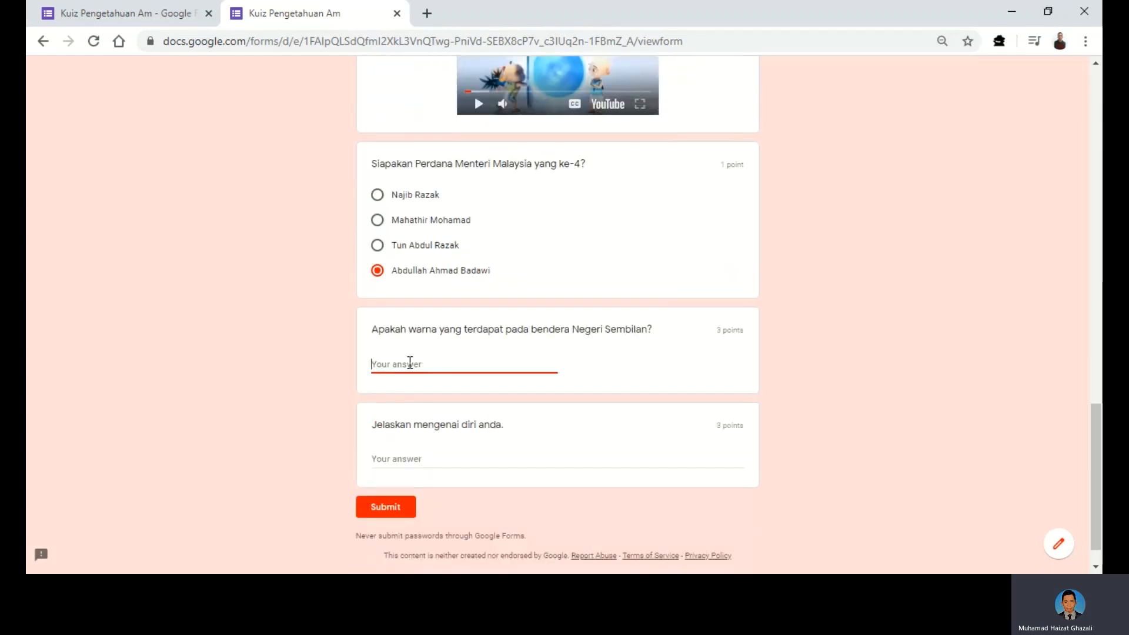
# - Answer the flag colours 'merah, hitam, kuning', write a short self-introduction with age 13, and submit
pyautogui.write('merah, hitam, kuning')
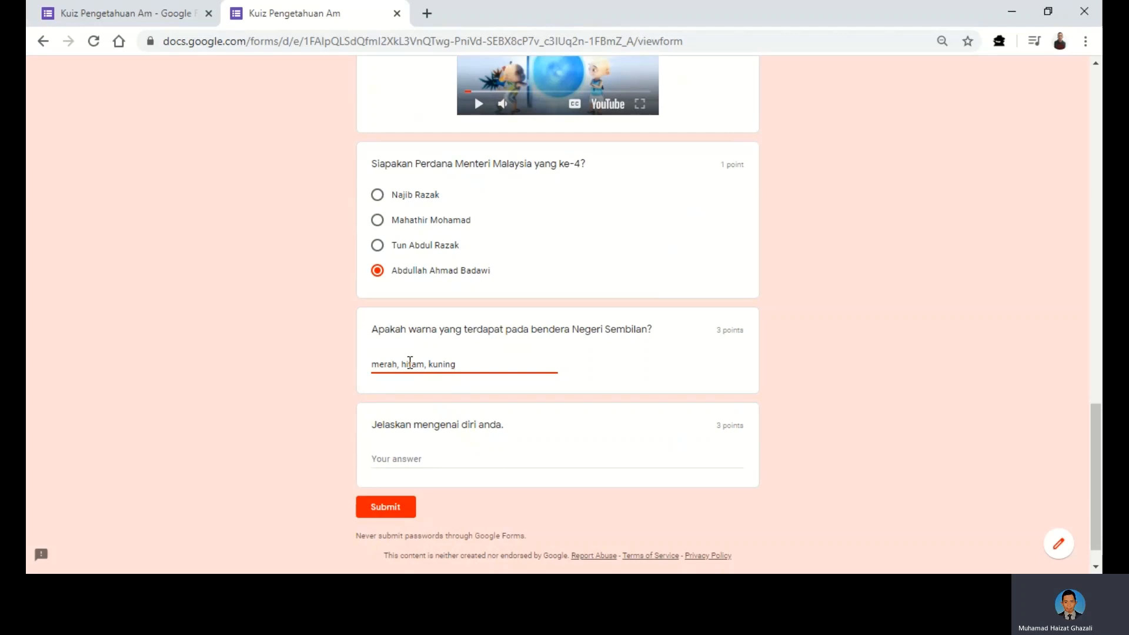
pyautogui.click(453, 455)
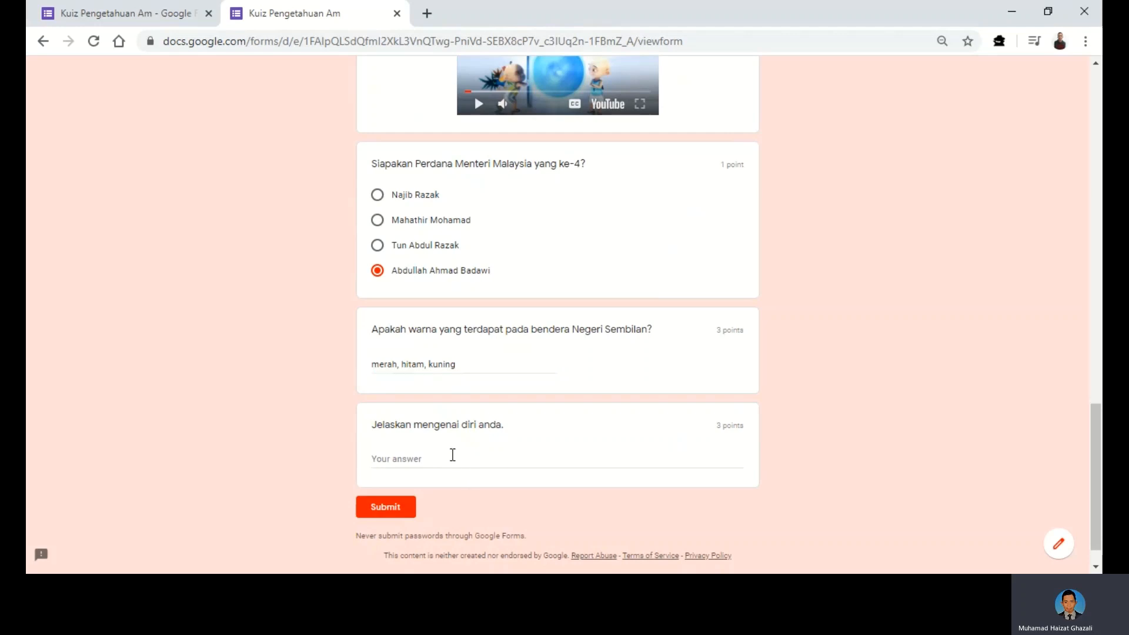
pyautogui.click(452, 458)
pyautogui.write('Nama saya ')
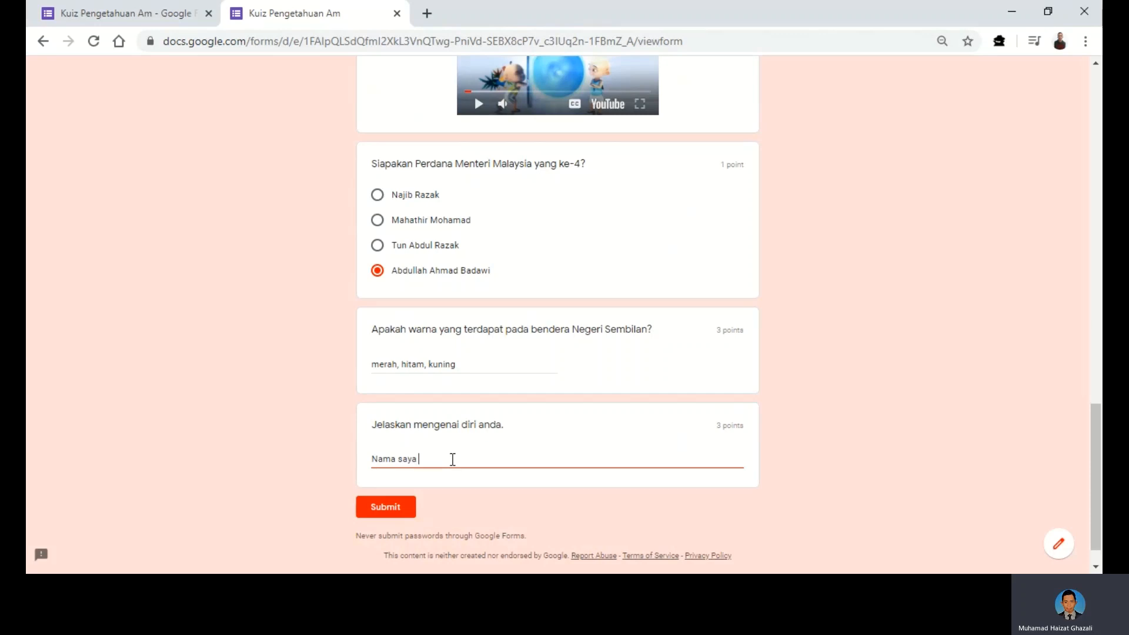
pyautogui.write('Irfan. Saya berumur 13 tahun.')
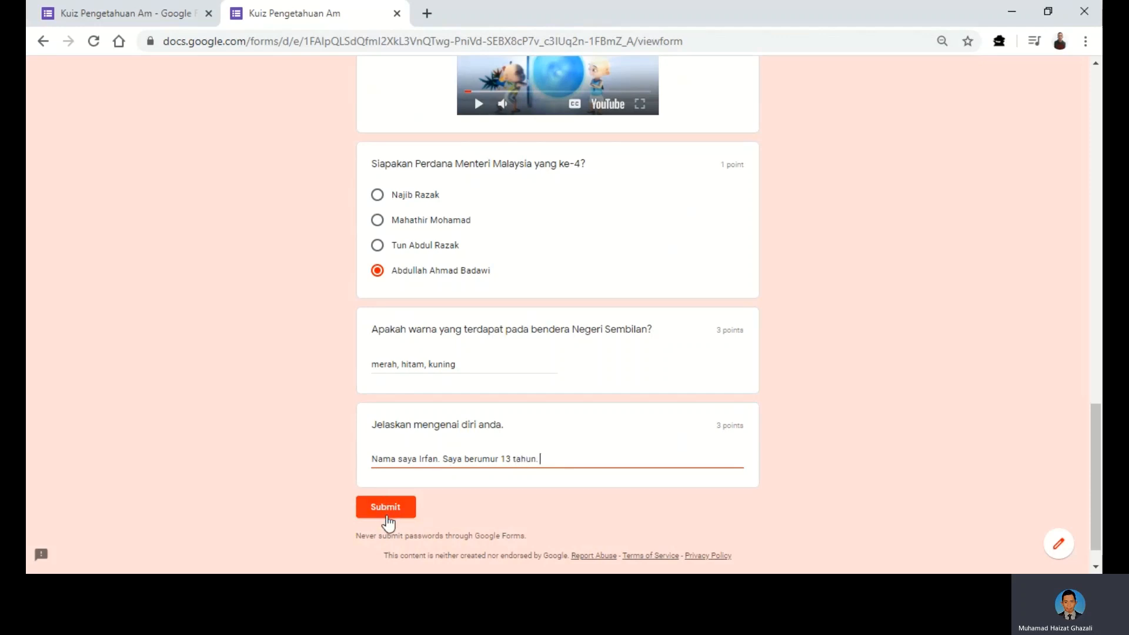
pyautogui.click(385, 510)
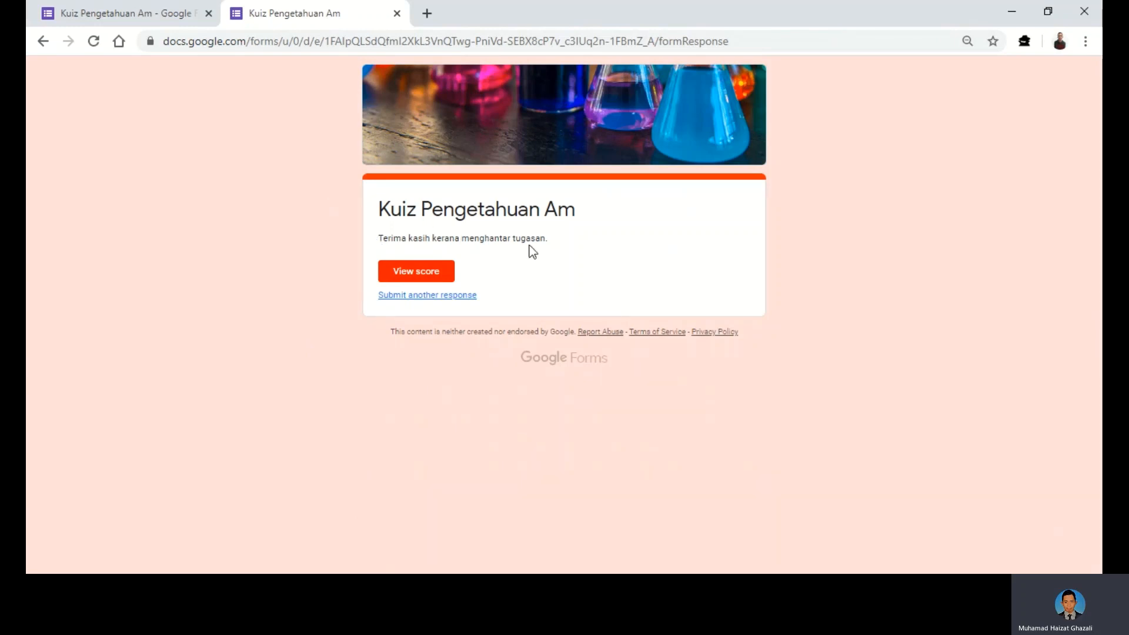
# - Open View score to see the graded response at 5/9 points
pyautogui.click(419, 275)
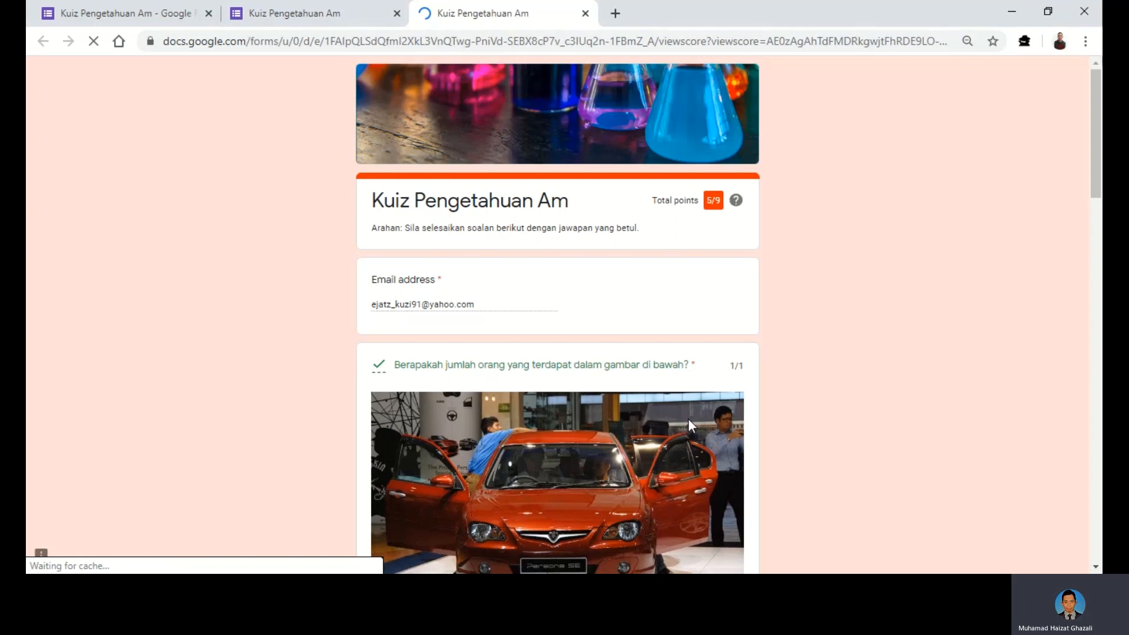
pyautogui.scroll(-15, 688, 418)
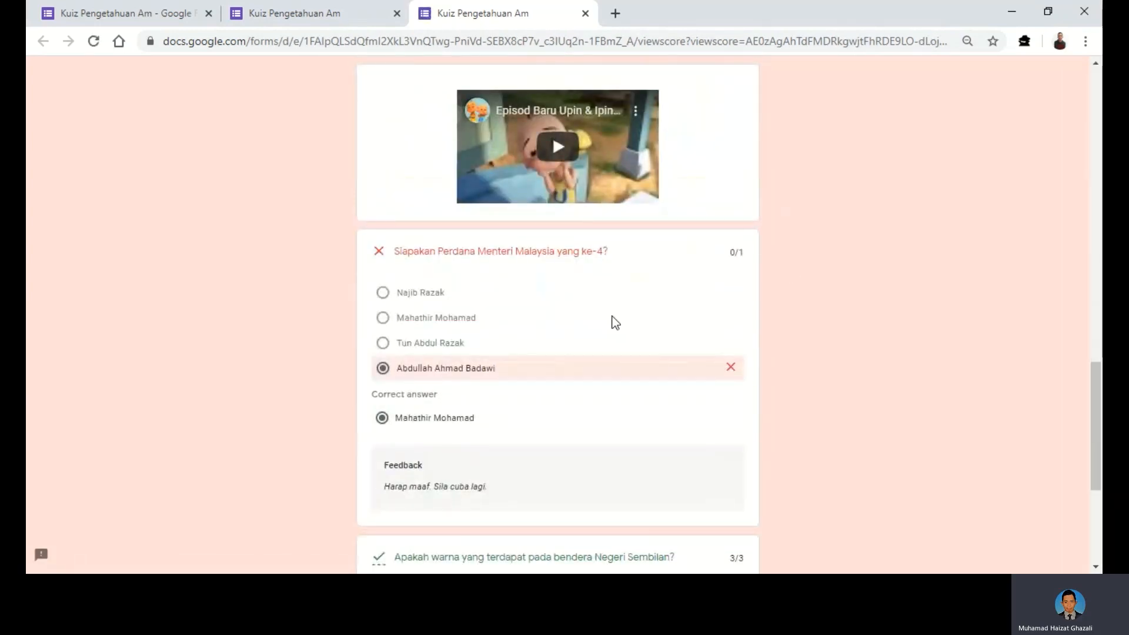
pyautogui.scroll(-3, 614, 322)
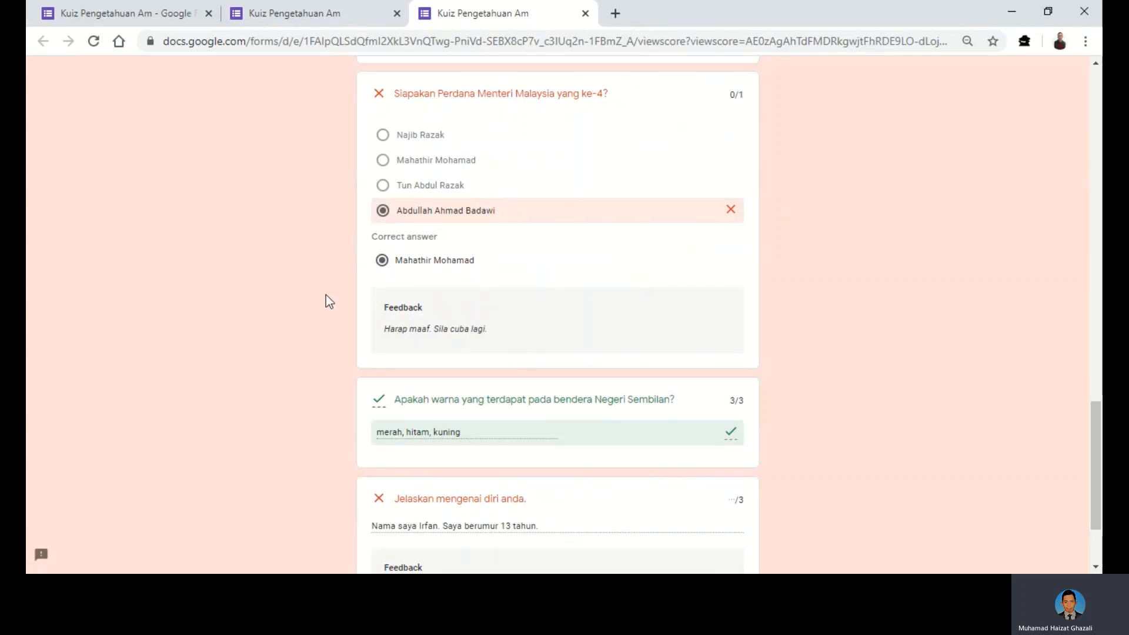
pyautogui.scroll(-3, 551, 329)
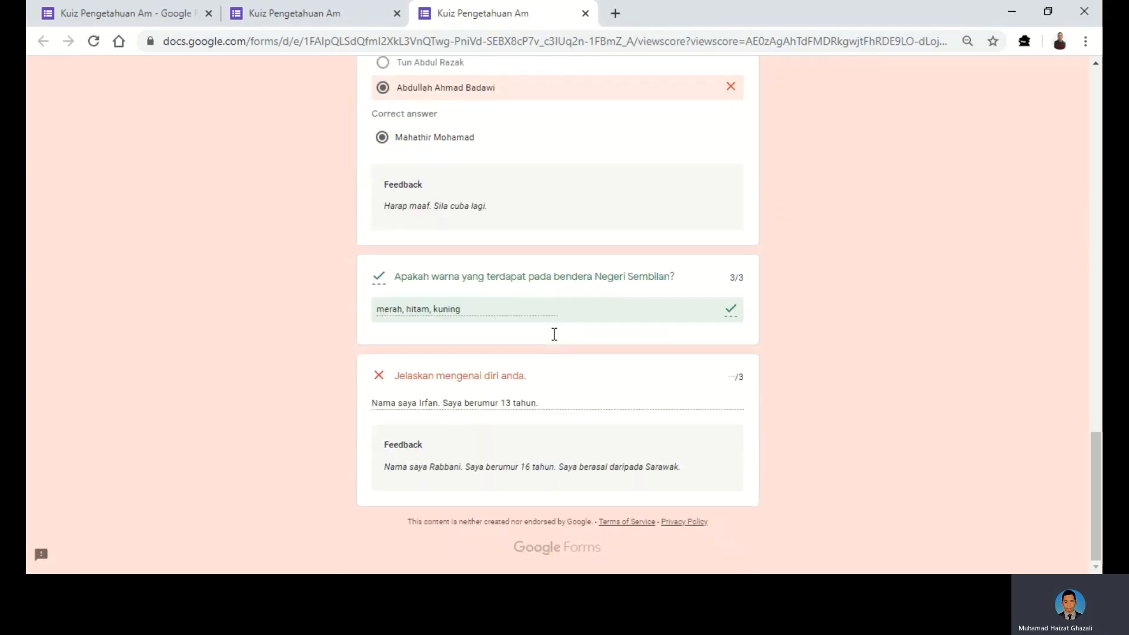
pyautogui.scroll(10, 554, 334)
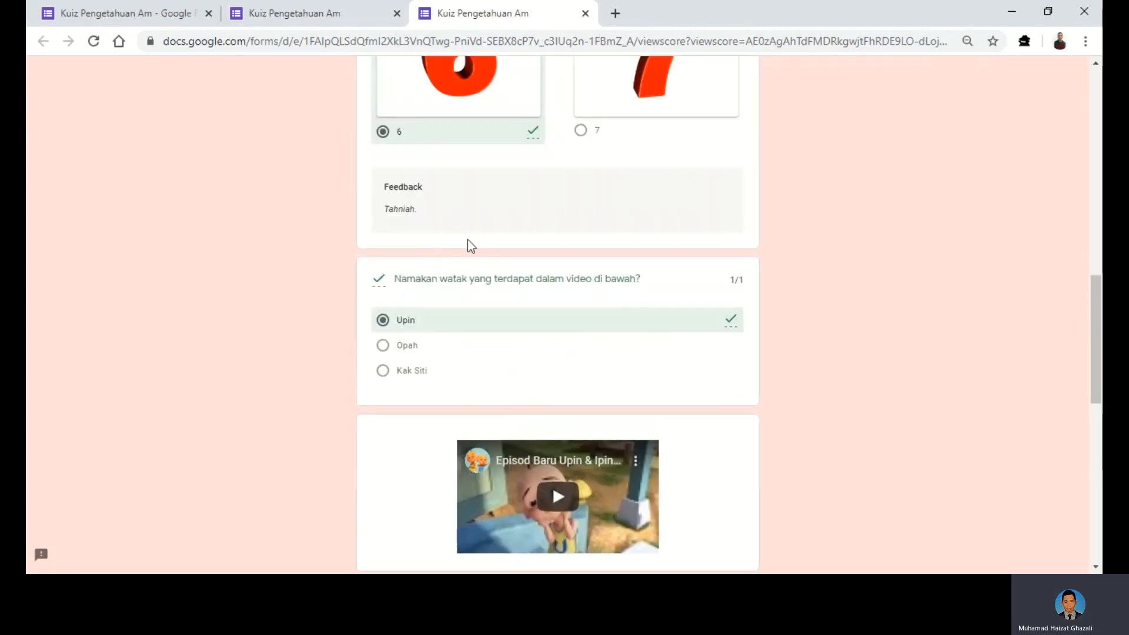
pyautogui.scroll(-2, 467, 245)
pyautogui.scroll(-9, 501, 311)
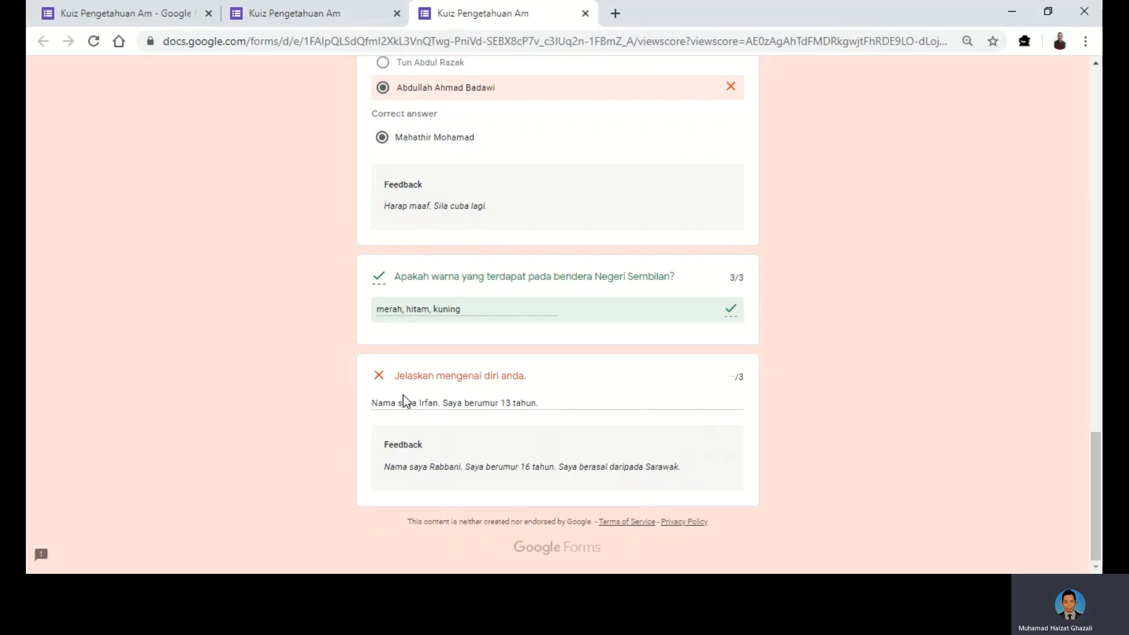
# - Back in the editor, dismiss the Send dialog and view the Responses summary showing 1 response at 5/9
pyautogui.click(163, 21)
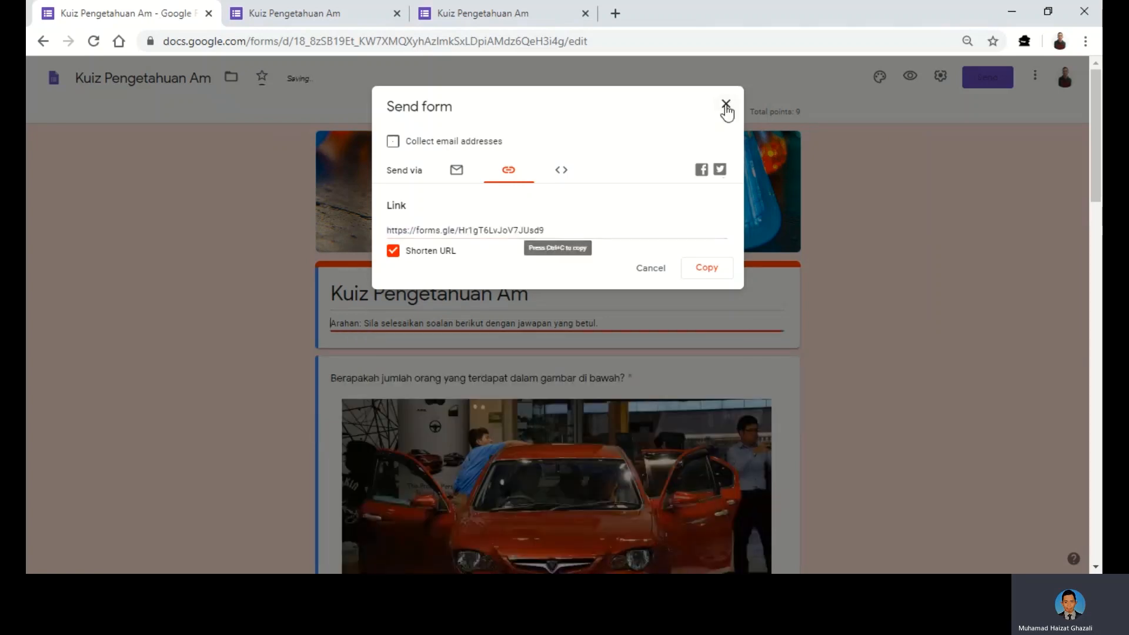
pyautogui.click(727, 109)
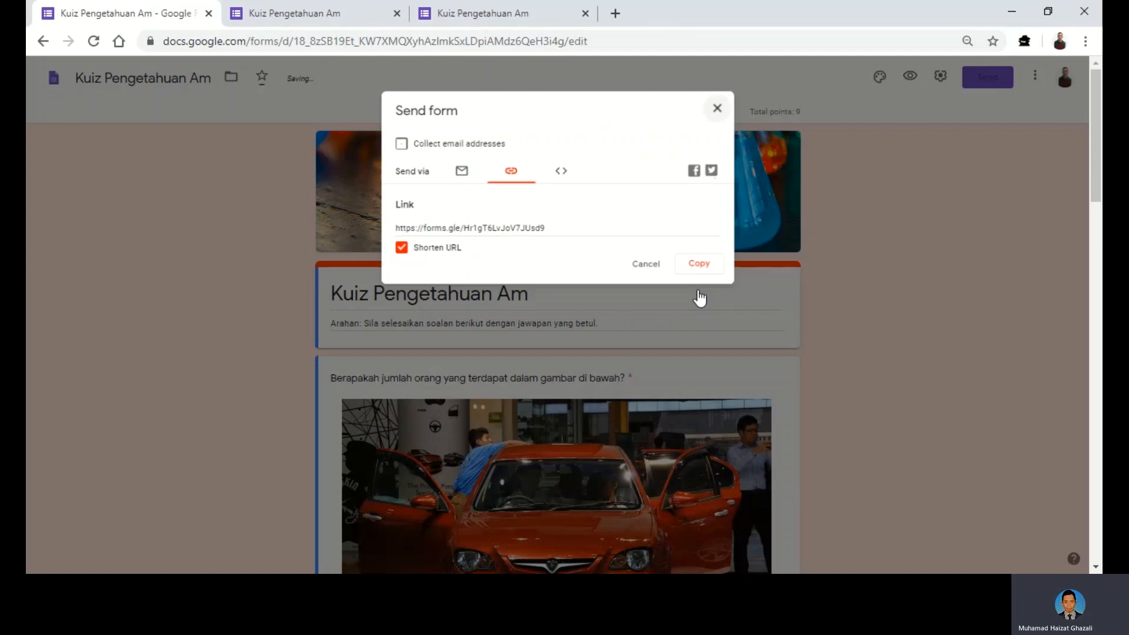
pyautogui.click(699, 298)
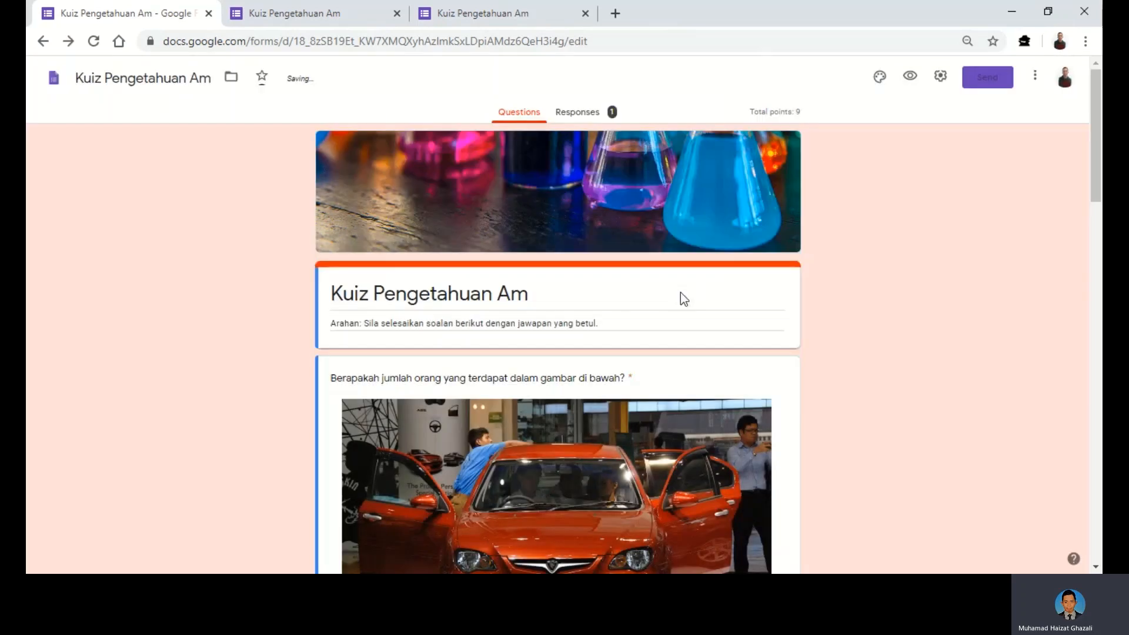
pyautogui.click(578, 113)
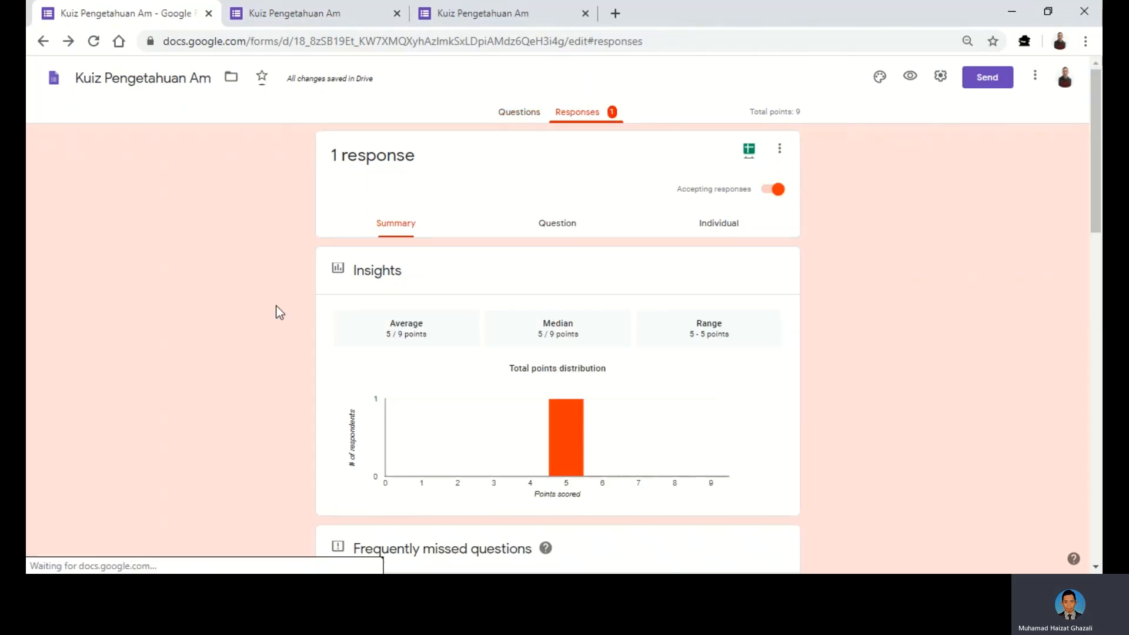
pyautogui.scroll(-1, 280, 314)
pyautogui.scroll(-4, 280, 318)
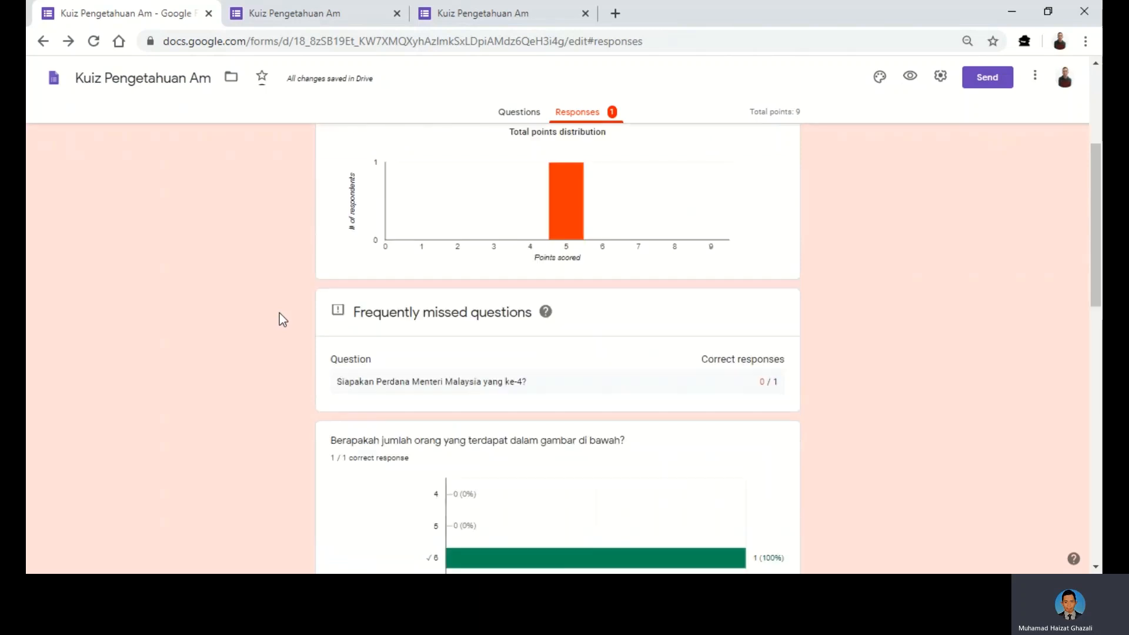
pyautogui.scroll(-8, 278, 322)
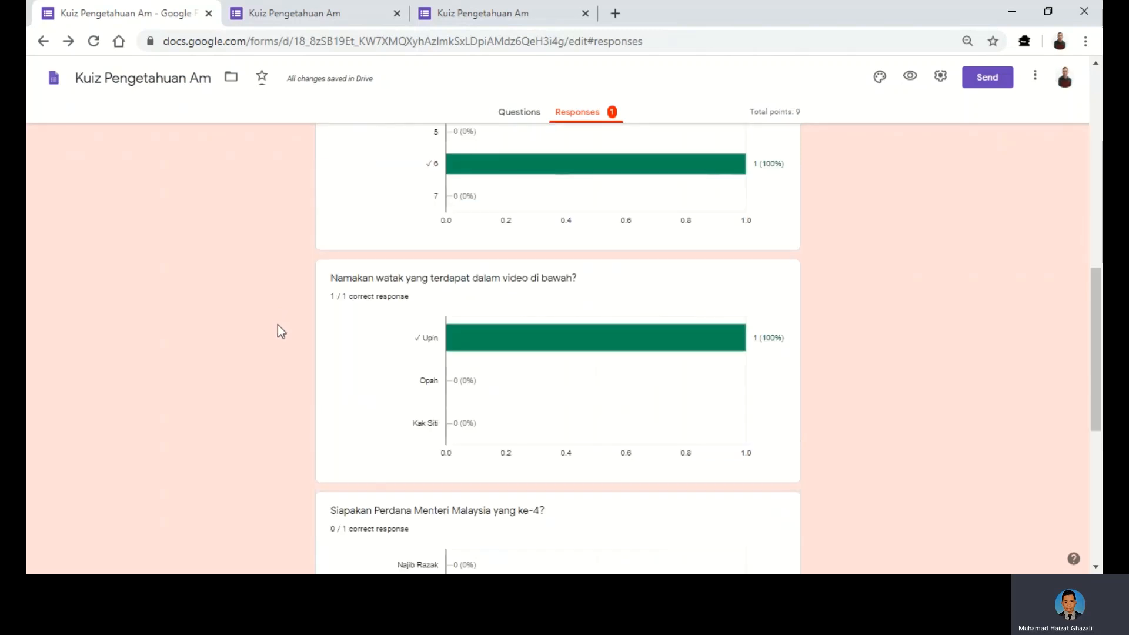
pyautogui.scroll(-4, 274, 340)
pyautogui.scroll(-1, 276, 352)
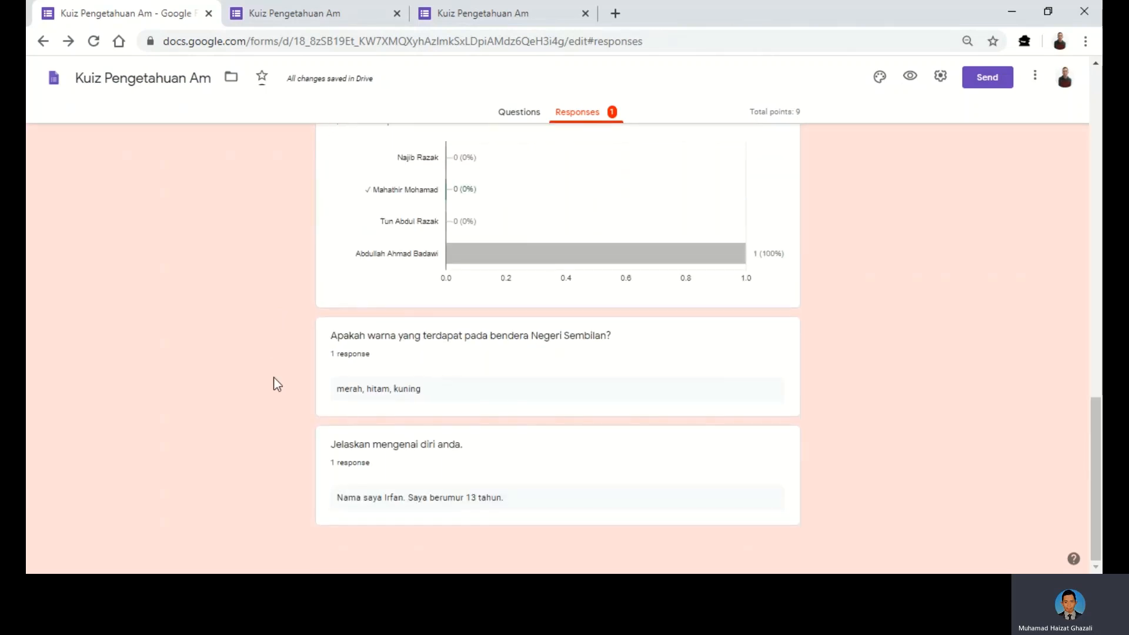
pyautogui.scroll(20, 308, 369)
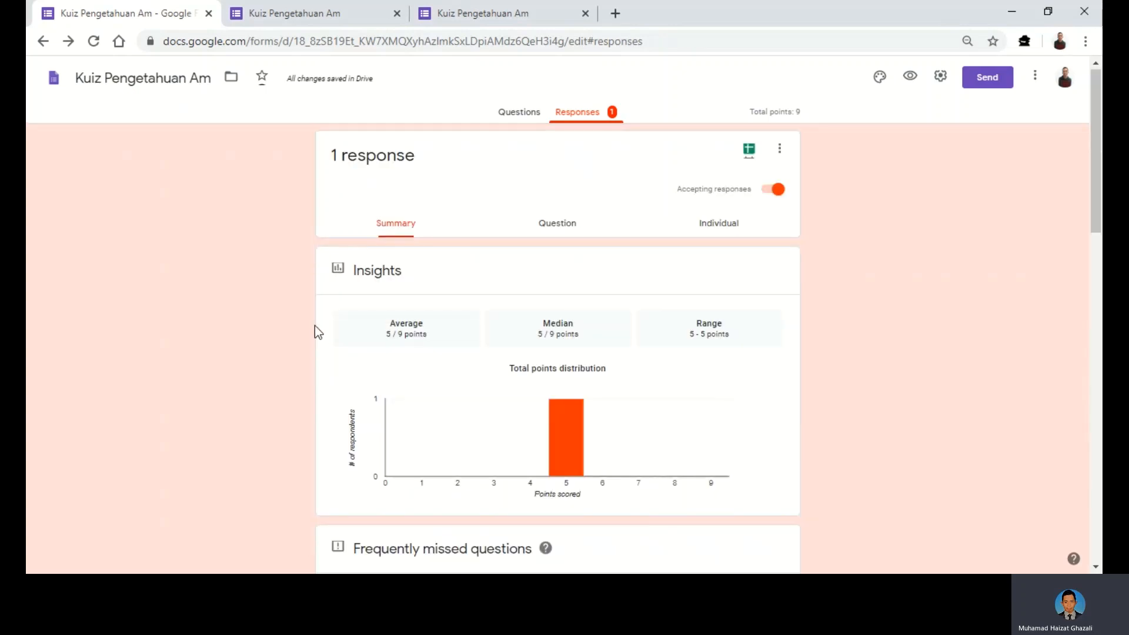
# - Switch Responses to the Question view, showing answer 6 scored 1/1 with 'Tahniah.' feedback
pyautogui.click(556, 229)
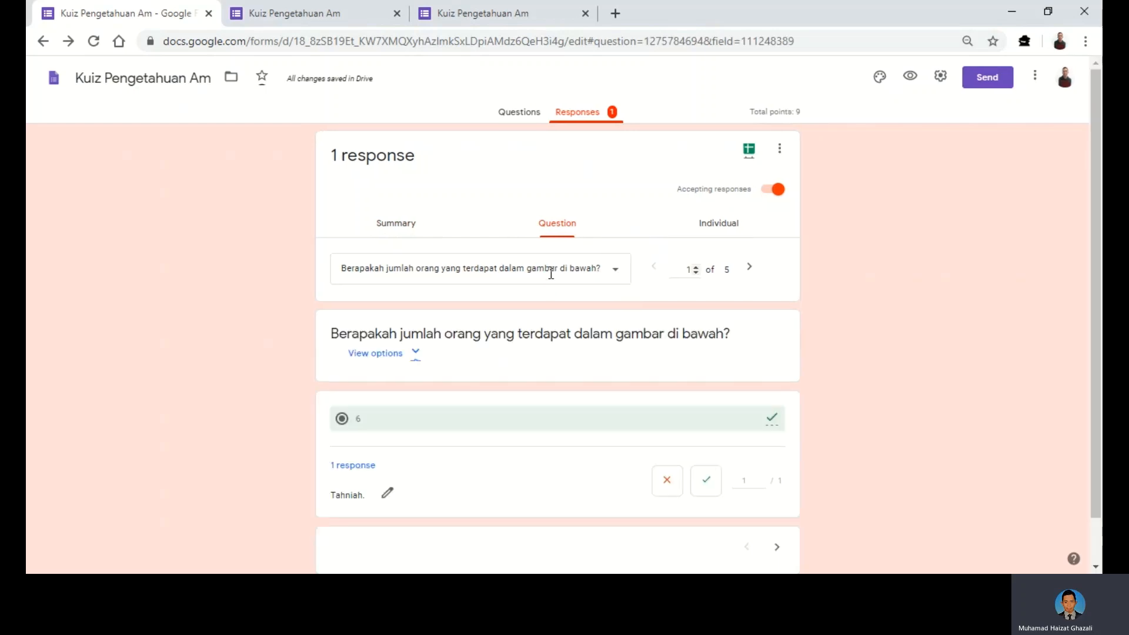
pyautogui.scroll(-1, 573, 447)
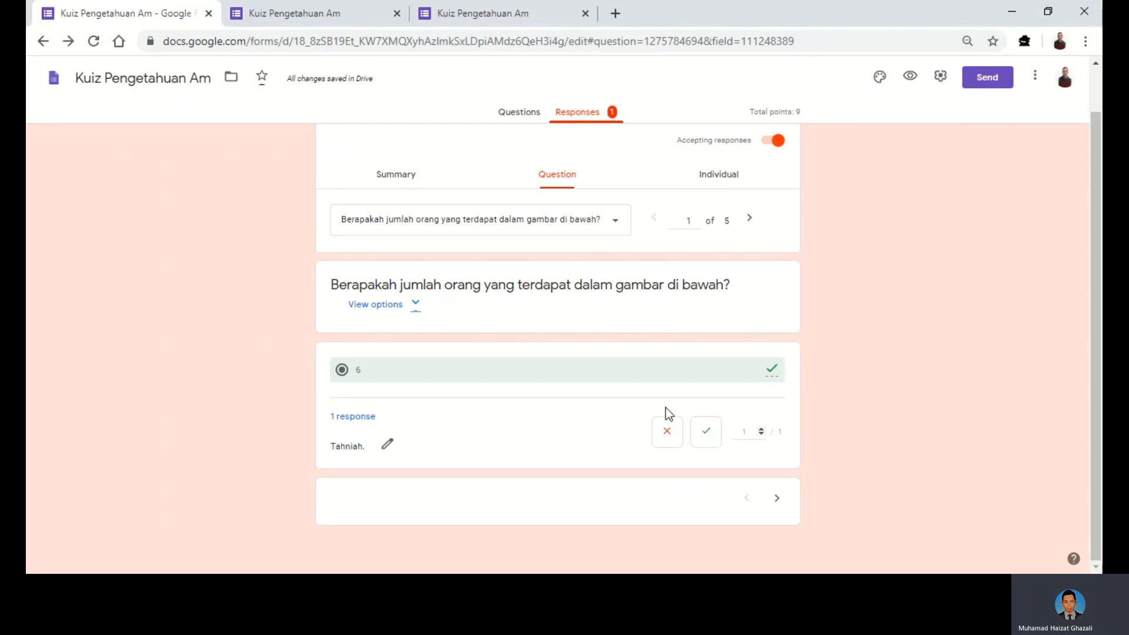
pyautogui.scroll(1, 667, 412)
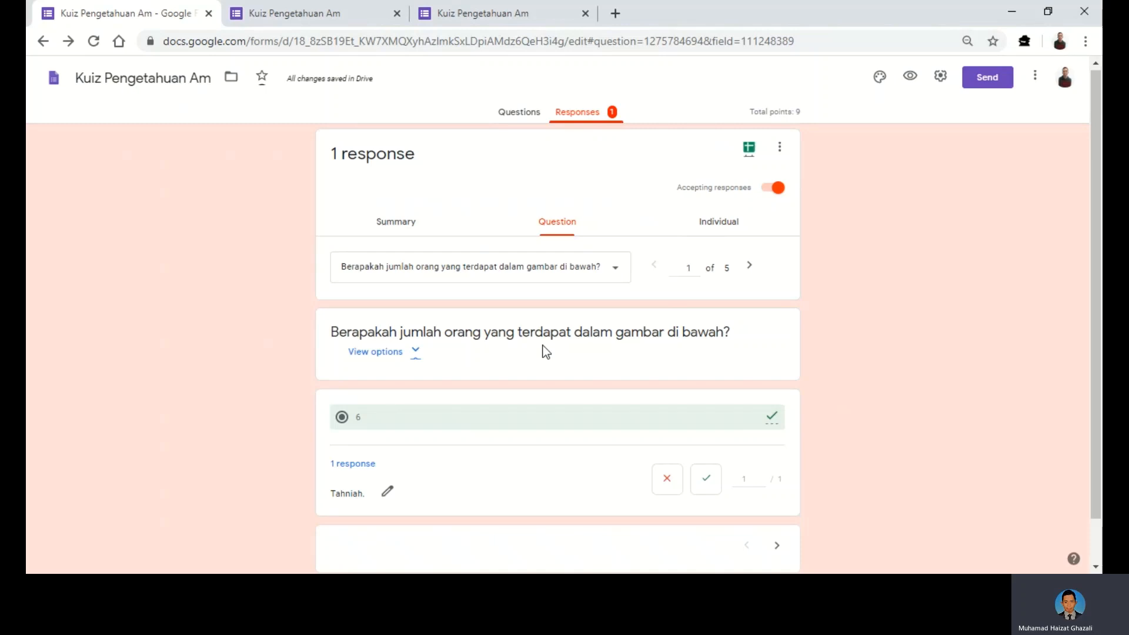
pyautogui.click(717, 226)
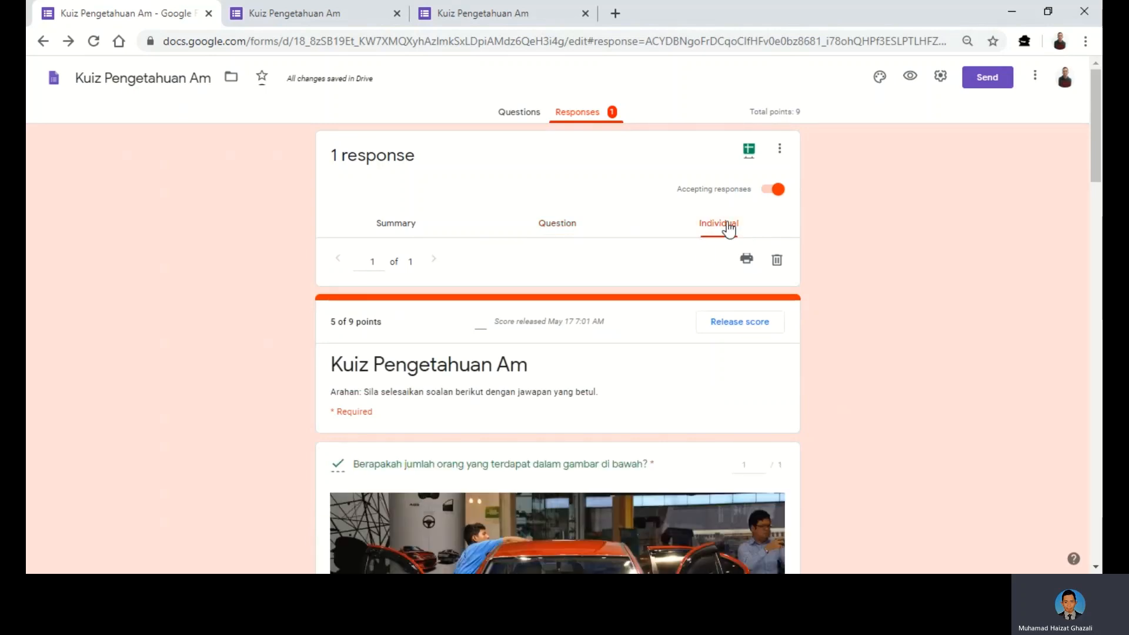
pyautogui.scroll(-1, 605, 373)
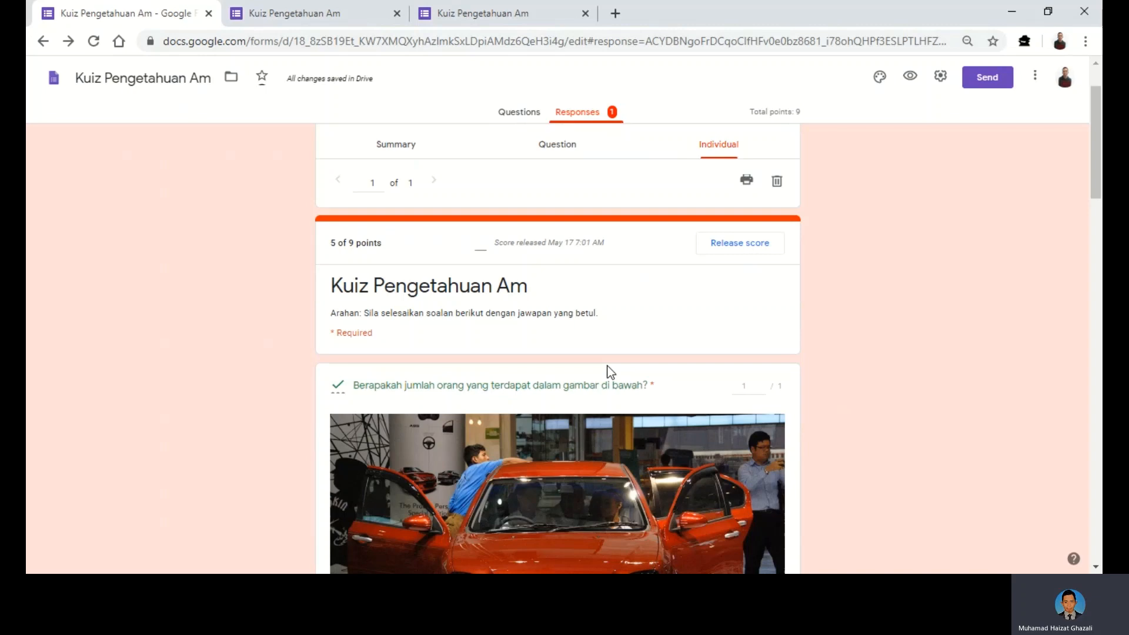
pyautogui.scroll(1, 610, 372)
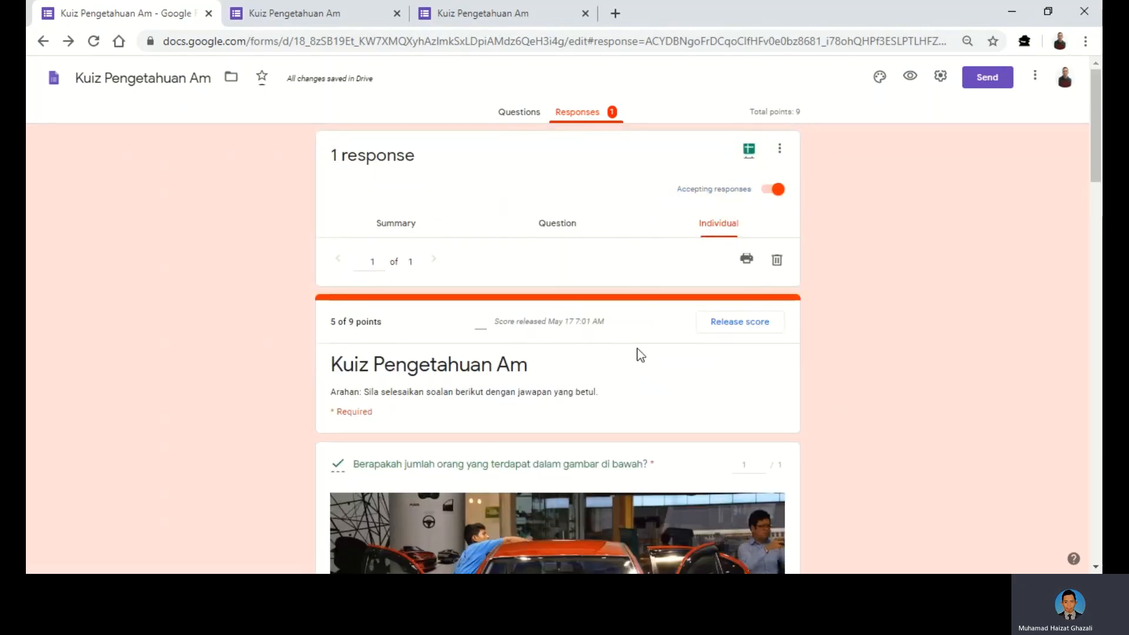
pyautogui.scroll(-4, 640, 355)
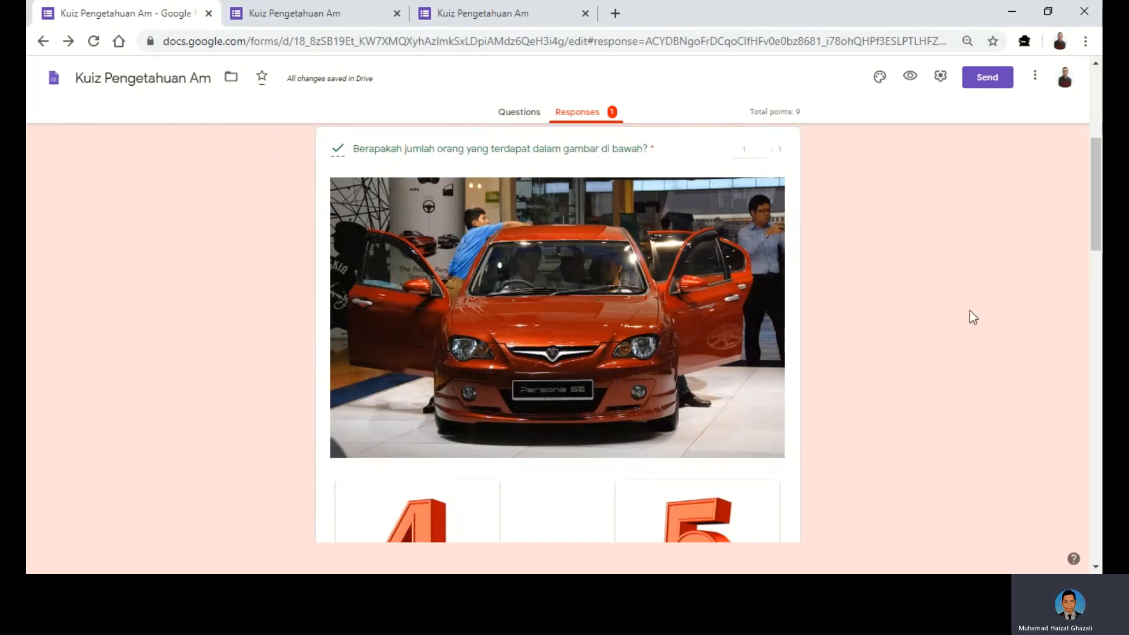
pyautogui.scroll(-3, 969, 311)
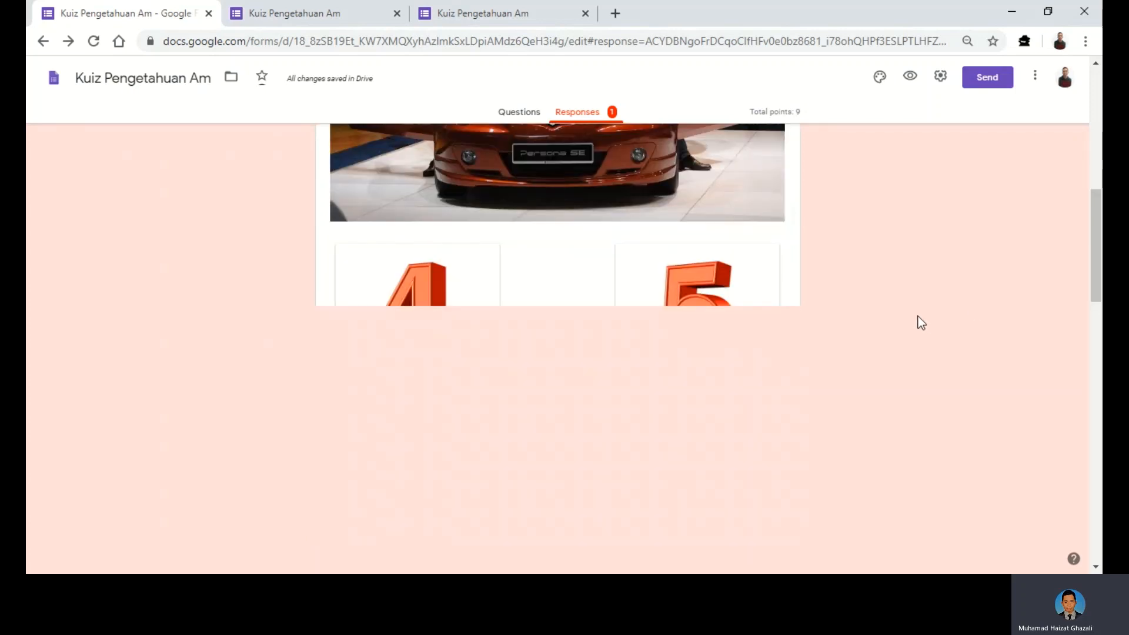
pyautogui.scroll(-3, 1095, 155)
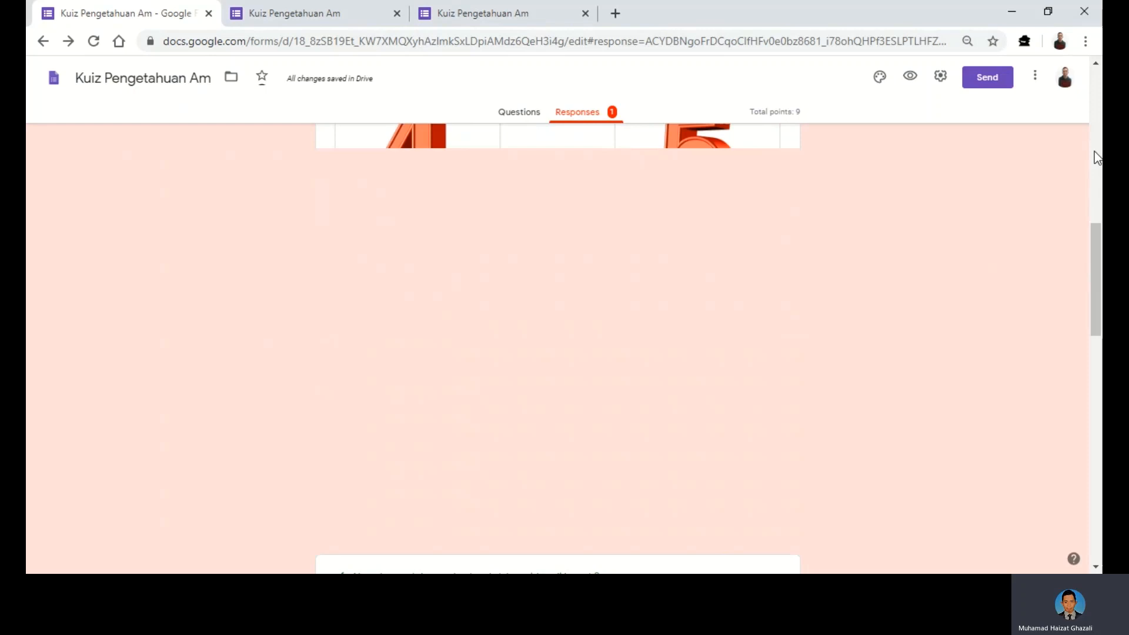
pyautogui.scroll(3, 1097, 158)
pyautogui.scroll(5, 874, 256)
pyautogui.scroll(-1, 961, 309)
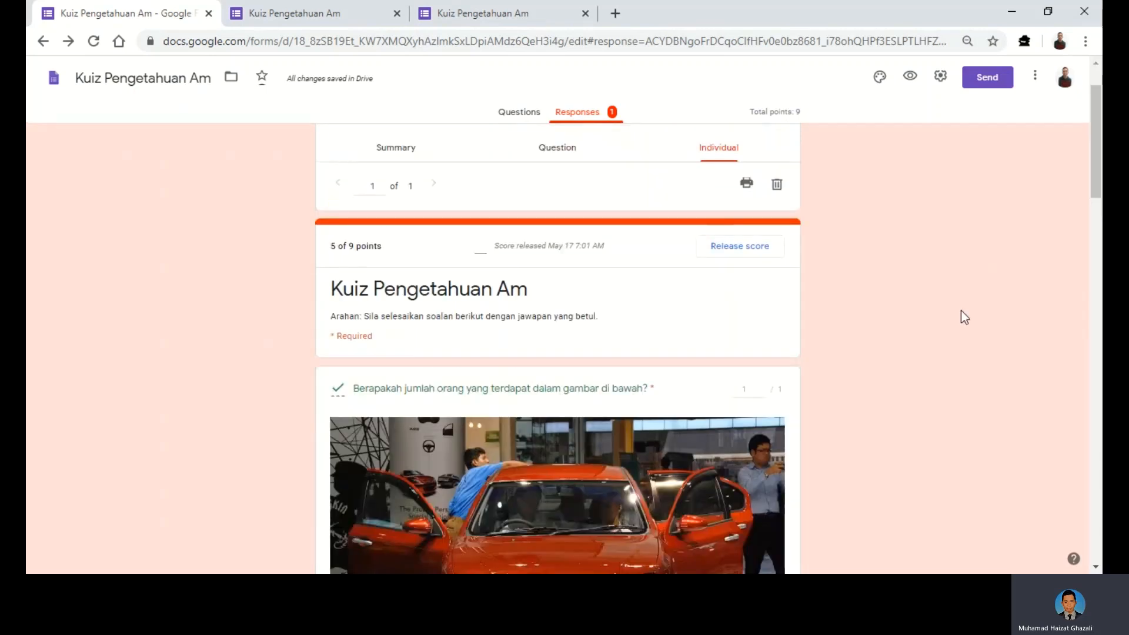
pyautogui.scroll(-6, 958, 306)
pyautogui.scroll(6, 956, 302)
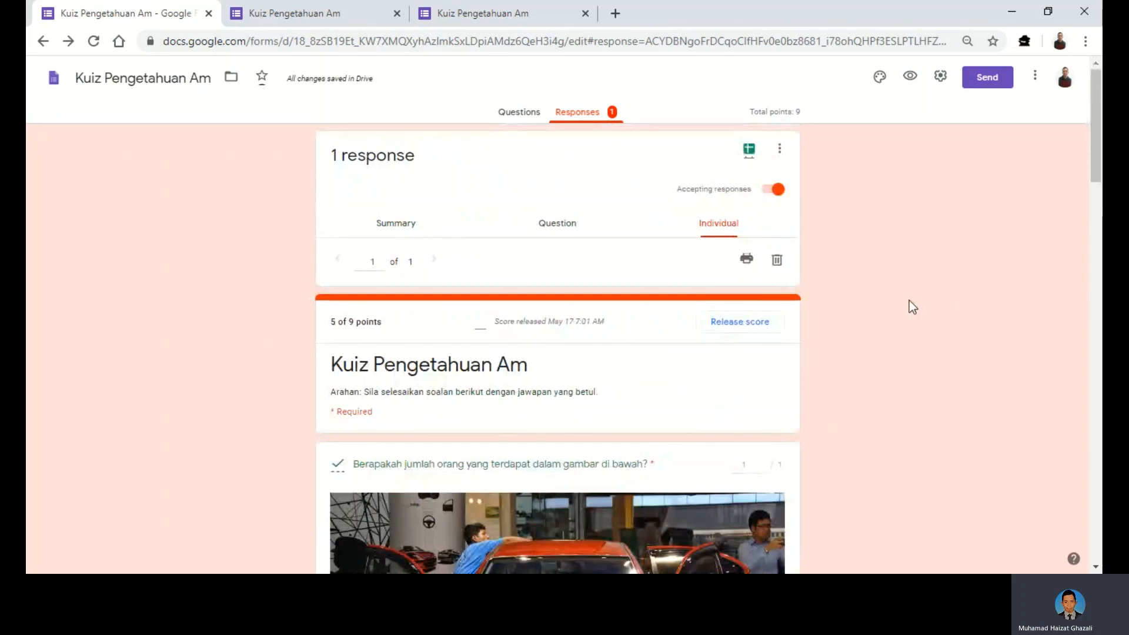
pyautogui.scroll(-15, 905, 317)
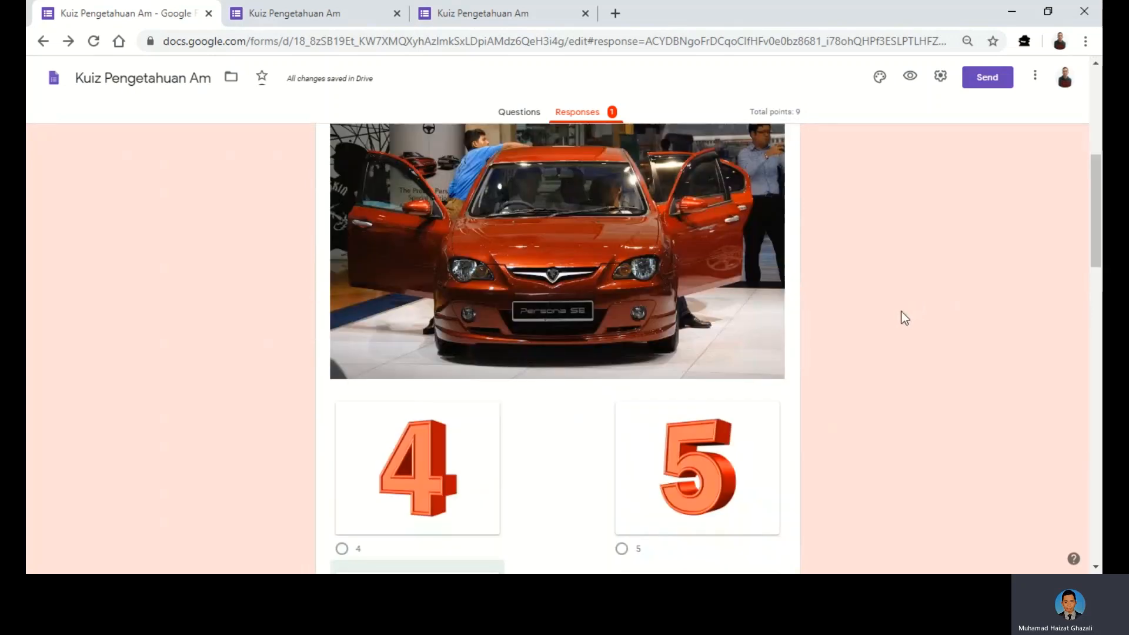
pyautogui.scroll(4, 895, 327)
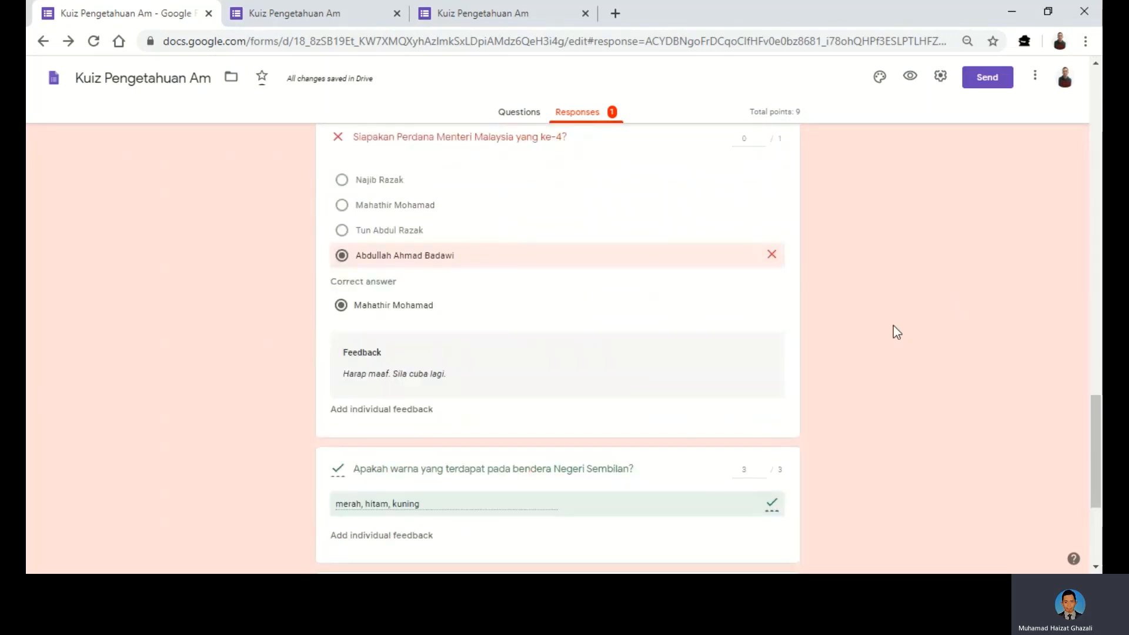
pyautogui.scroll(3, 894, 327)
pyautogui.scroll(-1, 782, 341)
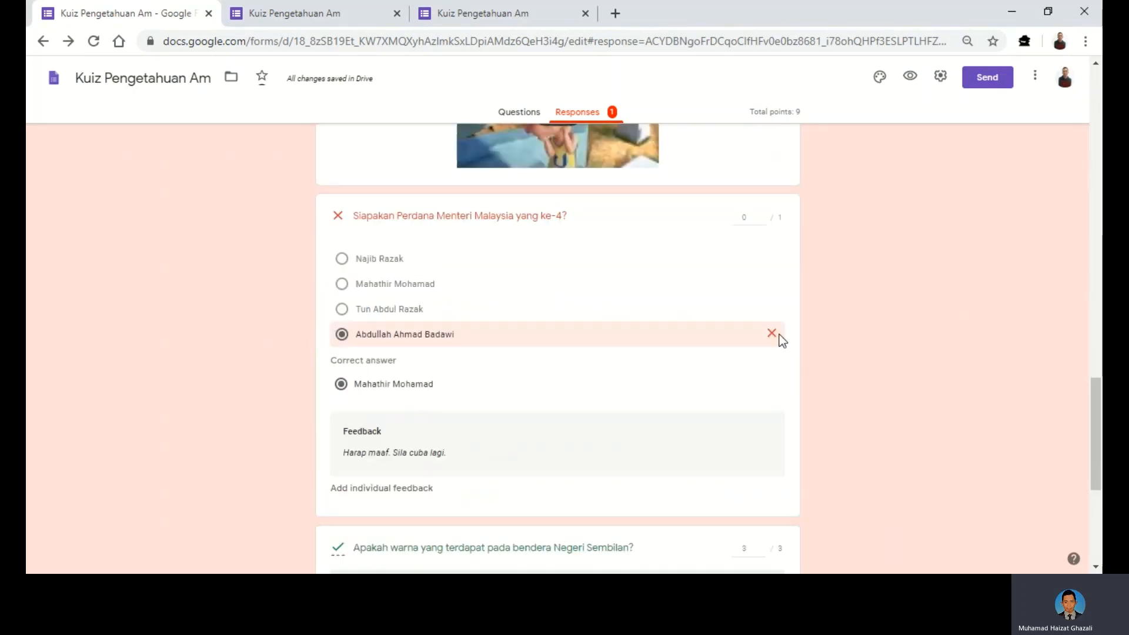
pyautogui.scroll(-5, 622, 365)
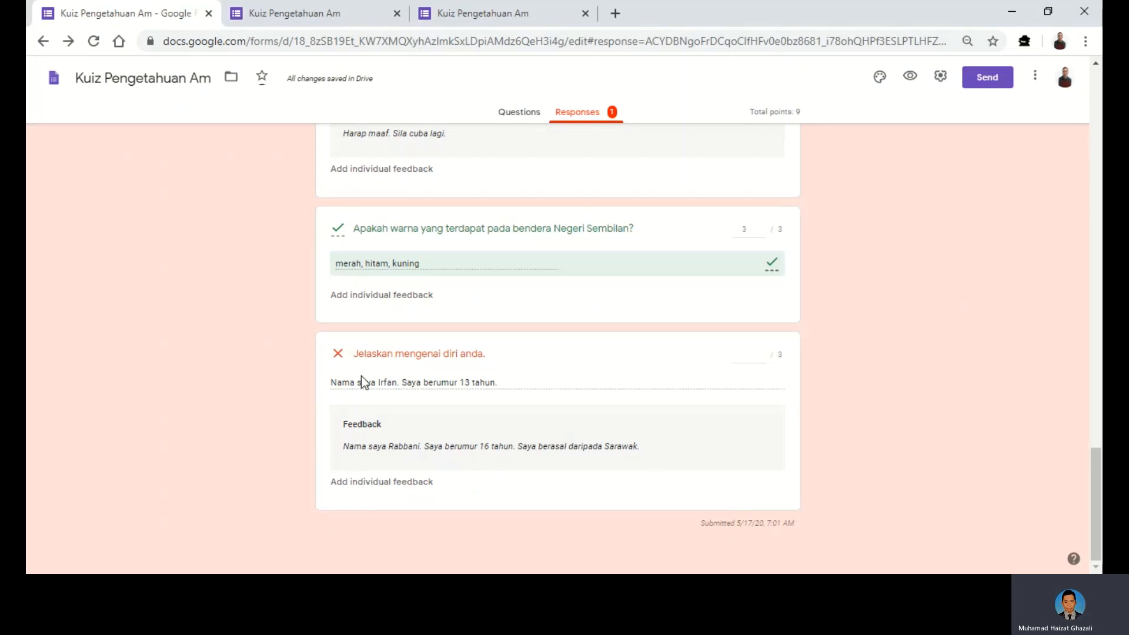
# - Replace the essay answer's individual feedback with 'Tahniah. Jawapan lengkap' and save it
pyautogui.click(387, 484)
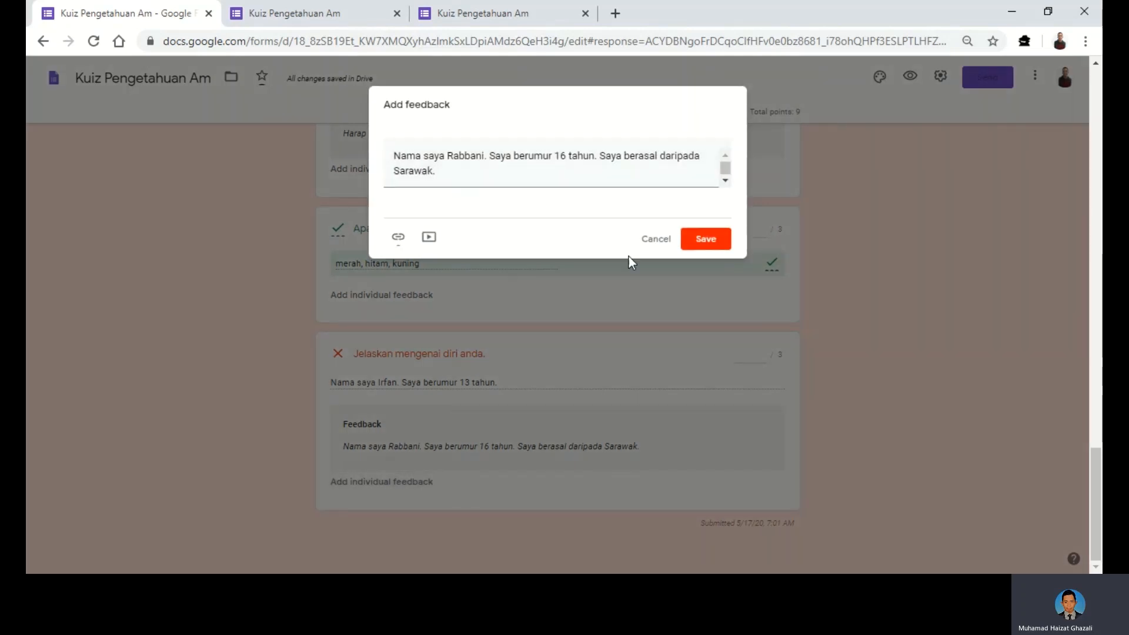
pyautogui.moveTo(445, 172); pyautogui.dragTo(386, 152)
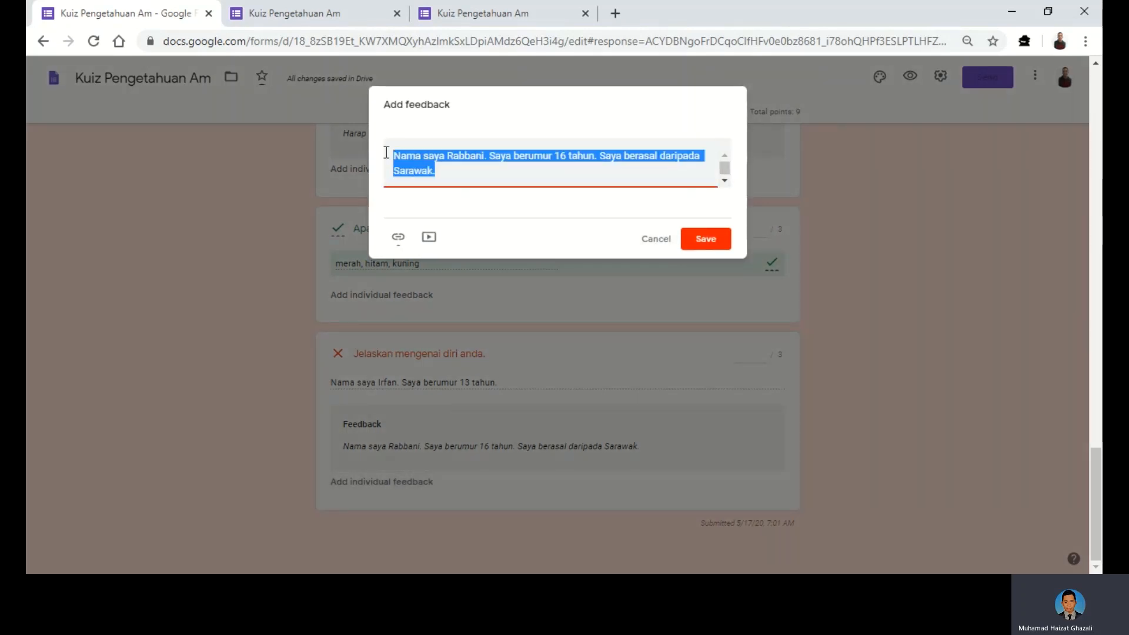
pyautogui.press('BackSpace')
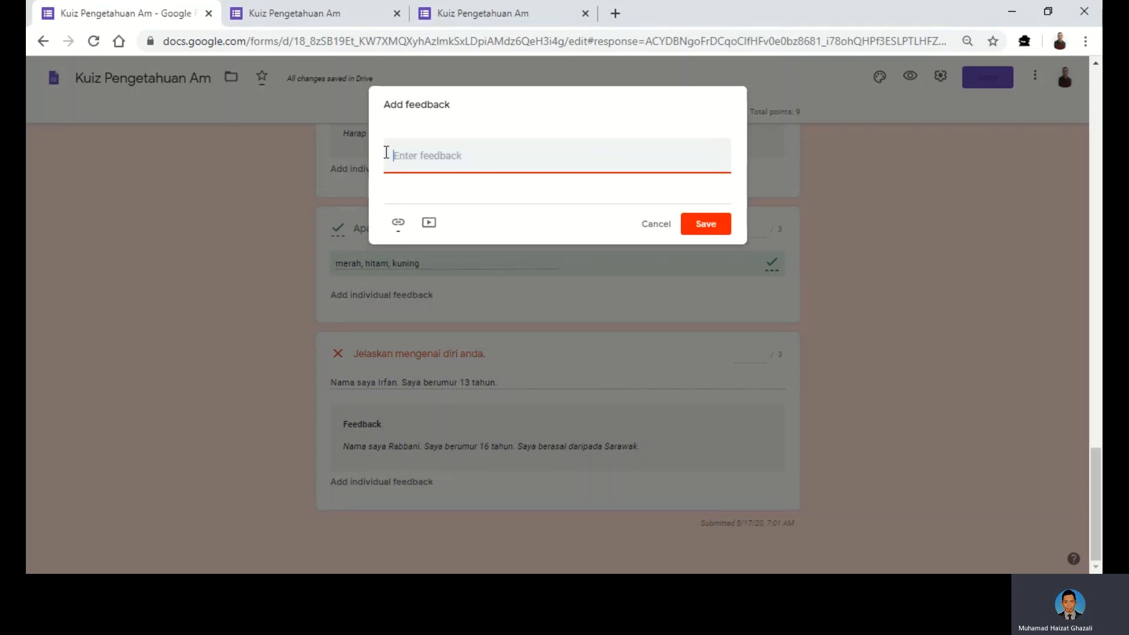
pyautogui.write('Tahniah. Jawapan lengkap.')
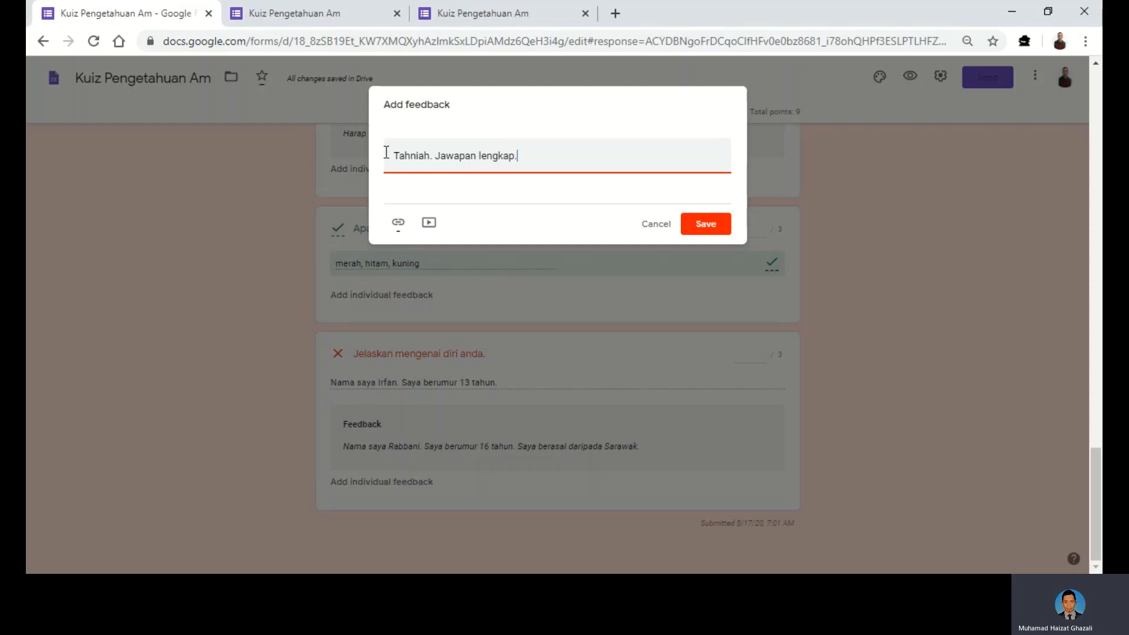
pyautogui.click(707, 229)
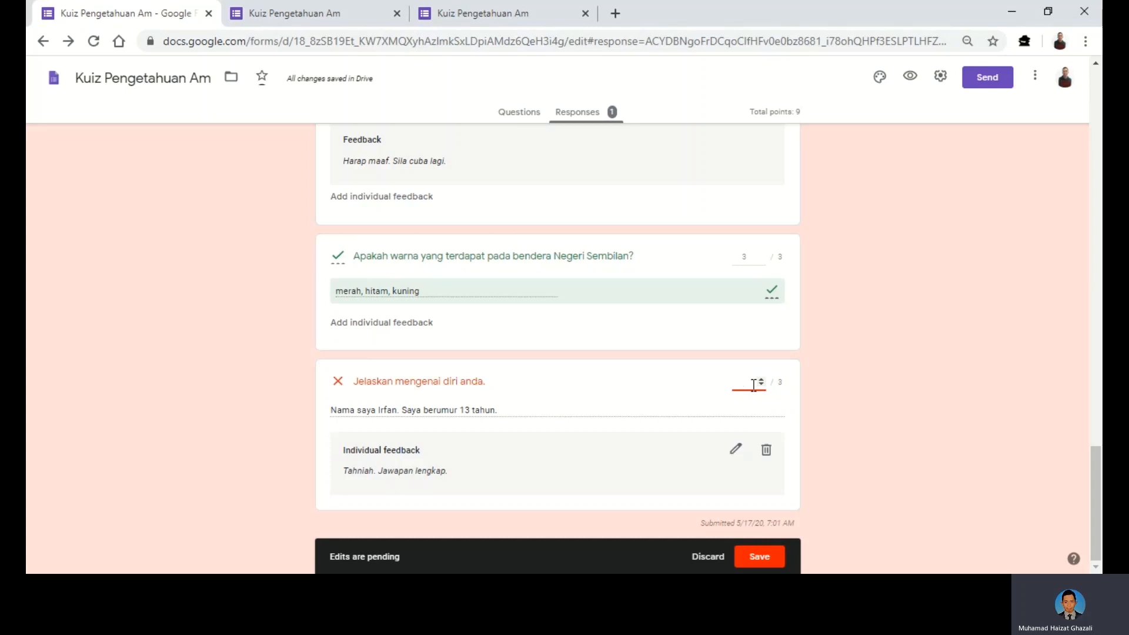
# - Award the self-description answer 2 of 3 points
pyautogui.write('3')
pyautogui.press('BackSpace')
pyautogui.write('2')
# - Save the pending score and feedback edits so the response totals 7/9, then return to the top
pyautogui.click(760, 564)
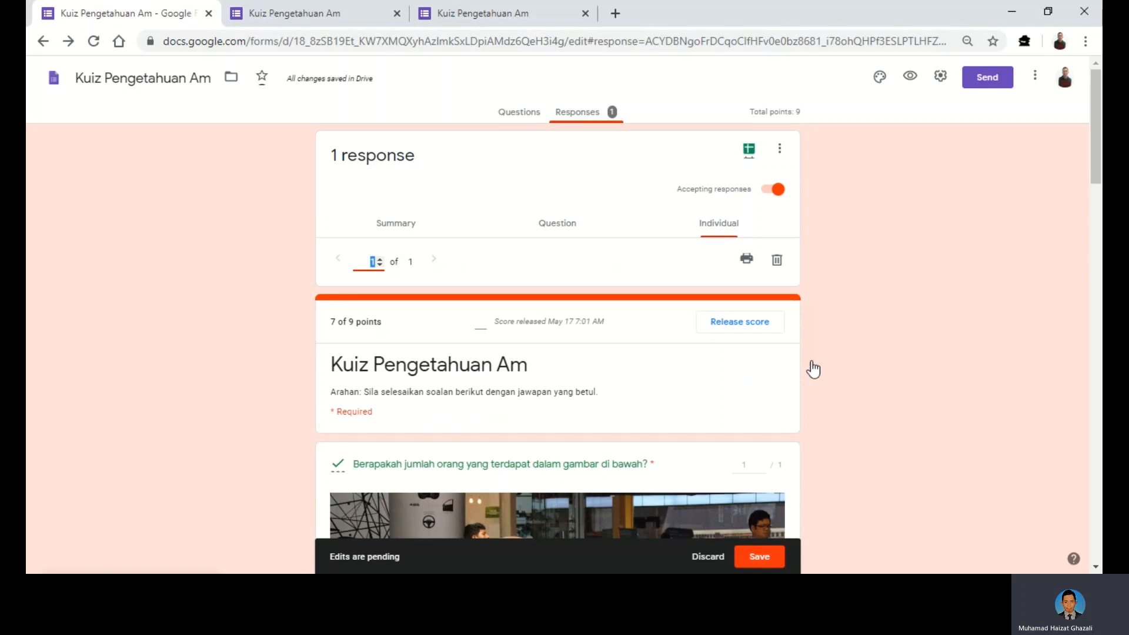
pyautogui.scroll(-4, 813, 369)
pyautogui.scroll(-10, 812, 374)
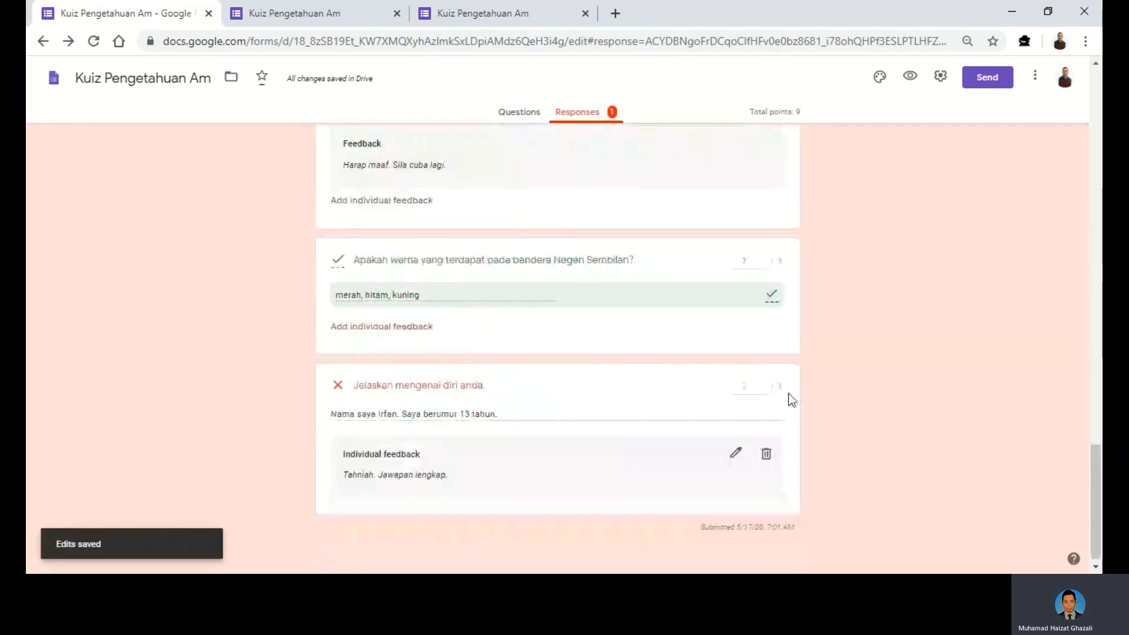
pyautogui.scroll(3, 788, 393)
pyautogui.scroll(-3, 825, 447)
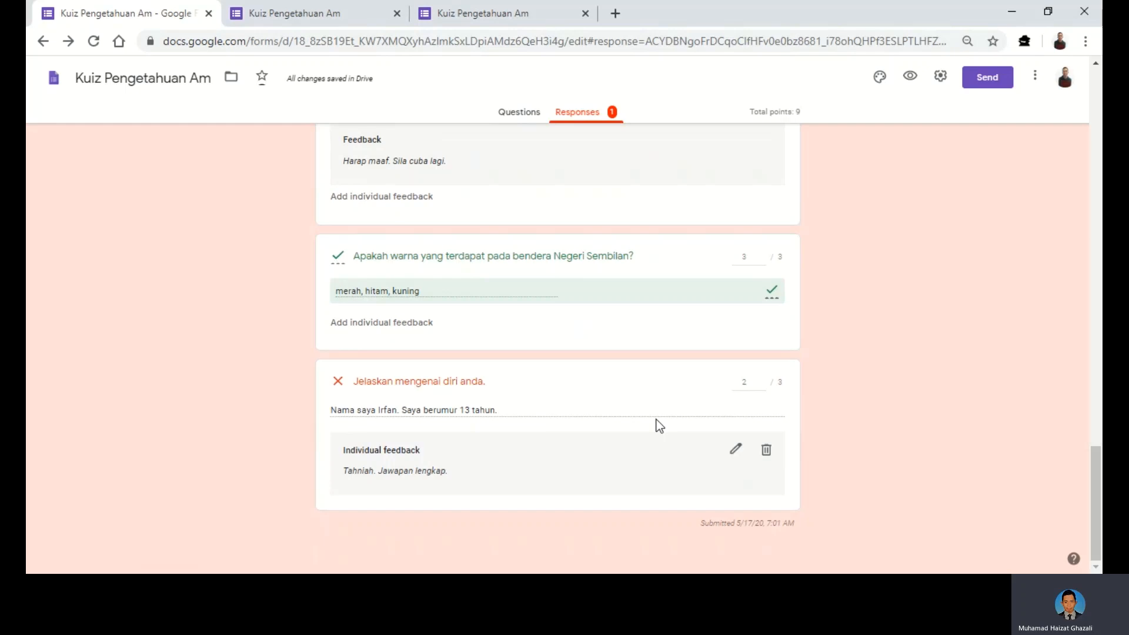
pyautogui.scroll(15, 686, 431)
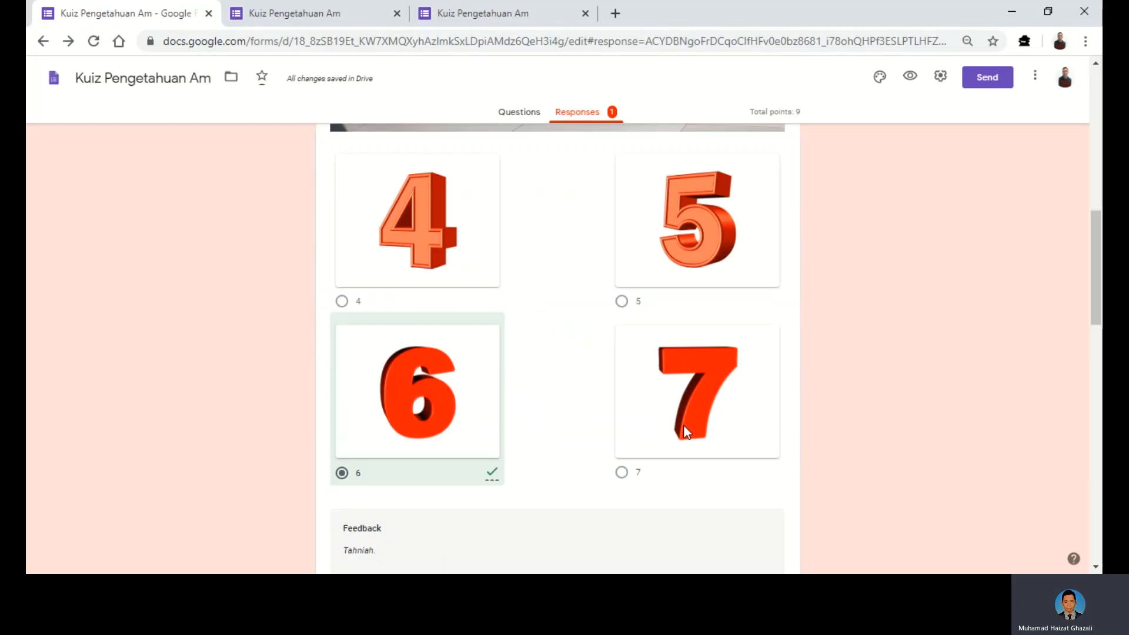
pyautogui.scroll(10, 684, 424)
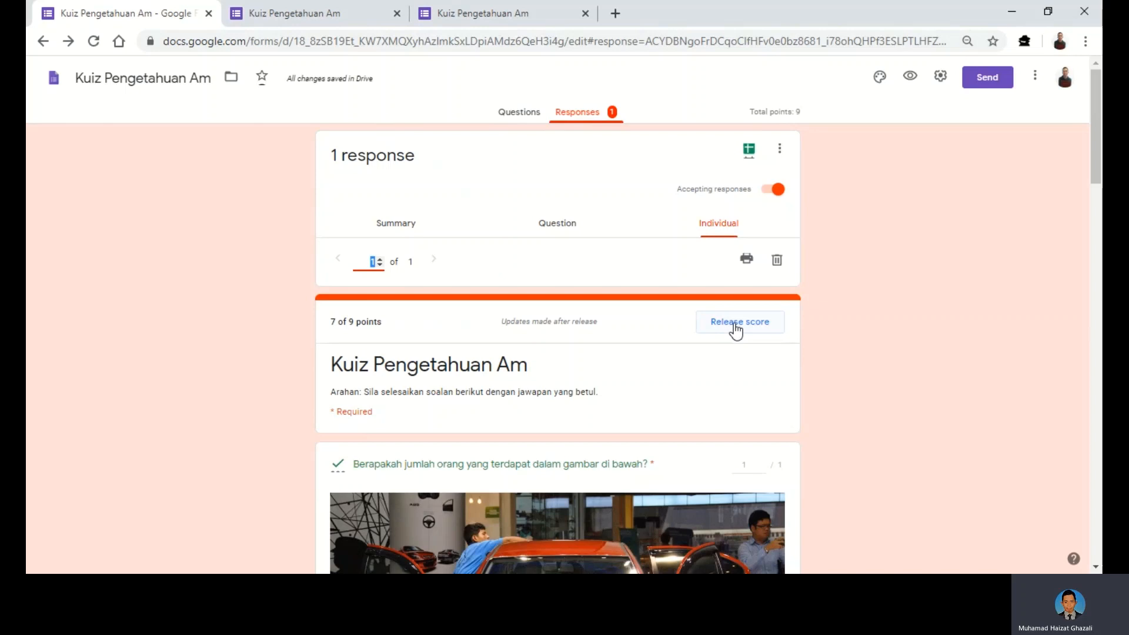
# - Release the 7 of 9 score to All Respondents and send the notification emails
pyautogui.click(735, 329)
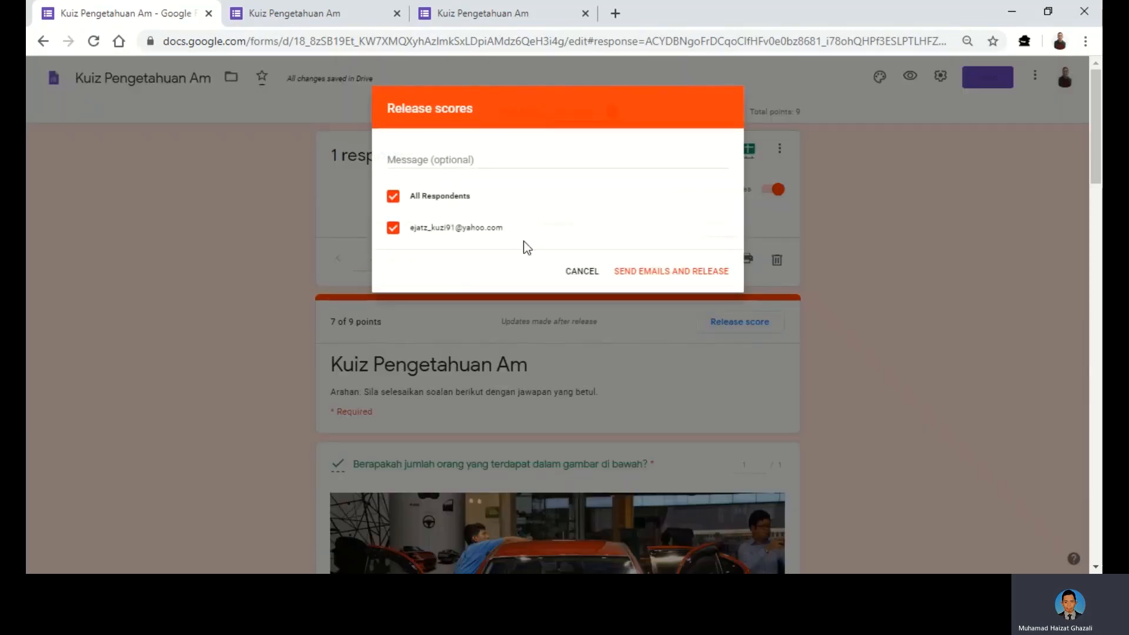
pyautogui.click(655, 273)
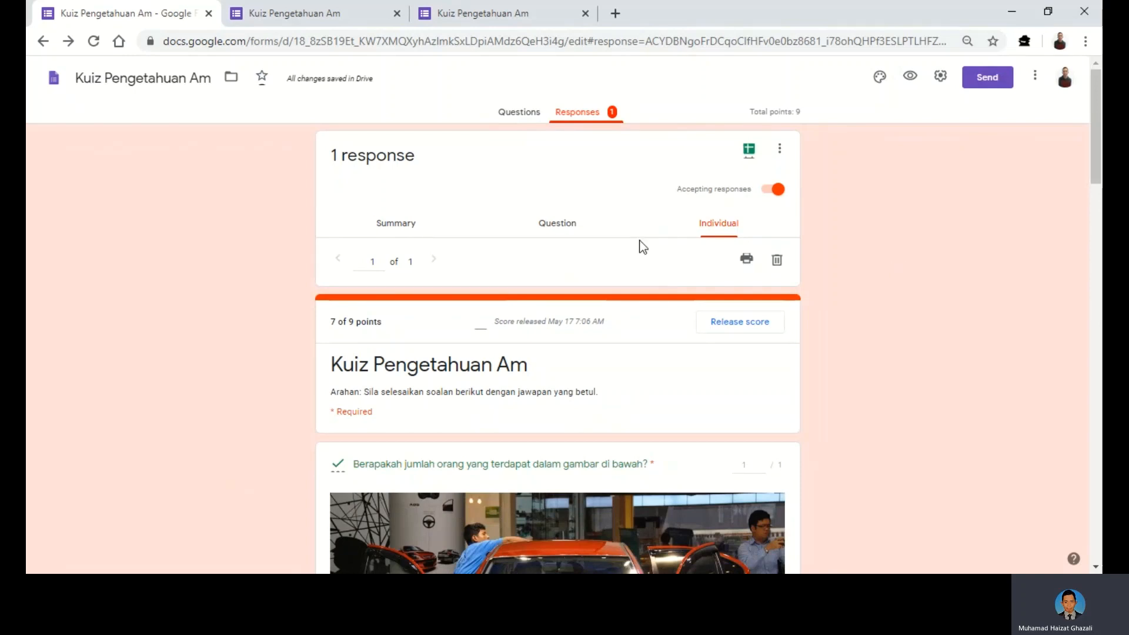
# - Export the responses to a new spreadsheet named 'Kuiz Pengetahuan Am (Responses)'
pyautogui.click(752, 160)
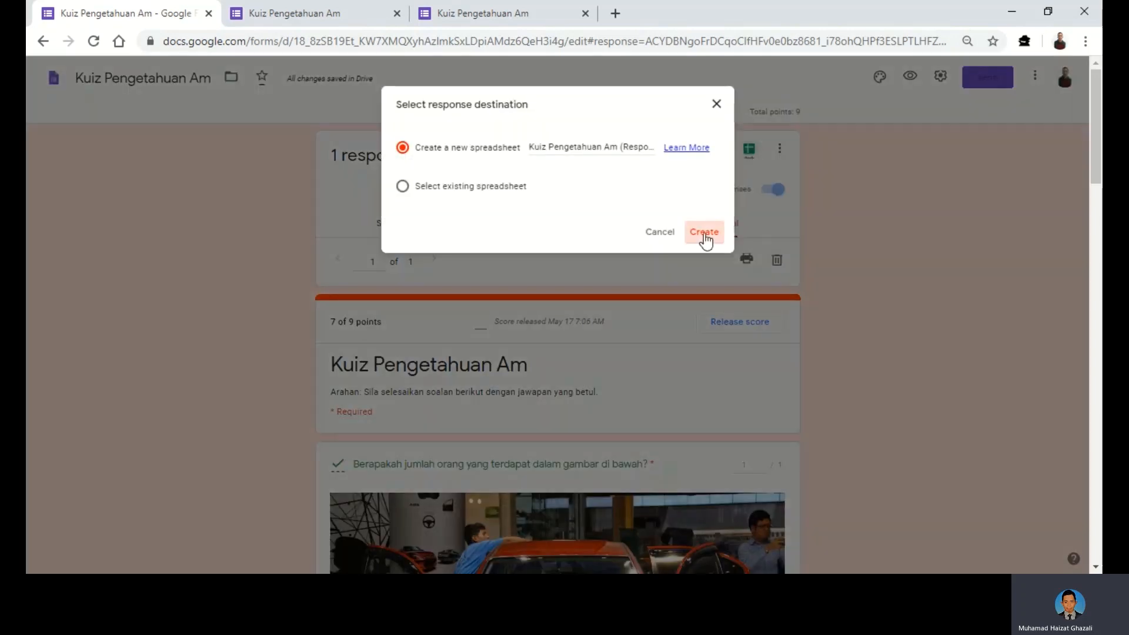
pyautogui.click(701, 231)
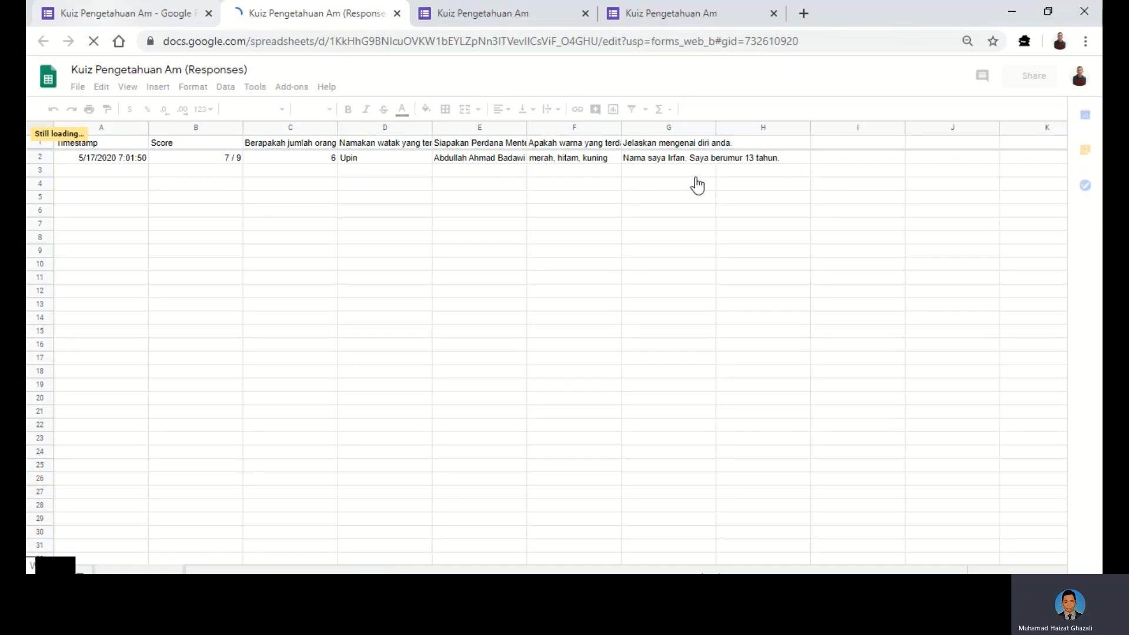
# - Review the single 7 / 9 response row in Sheets, then return to the Forms responses tab
pyautogui.hotkey('ctrl', 'shift', 'Tab')
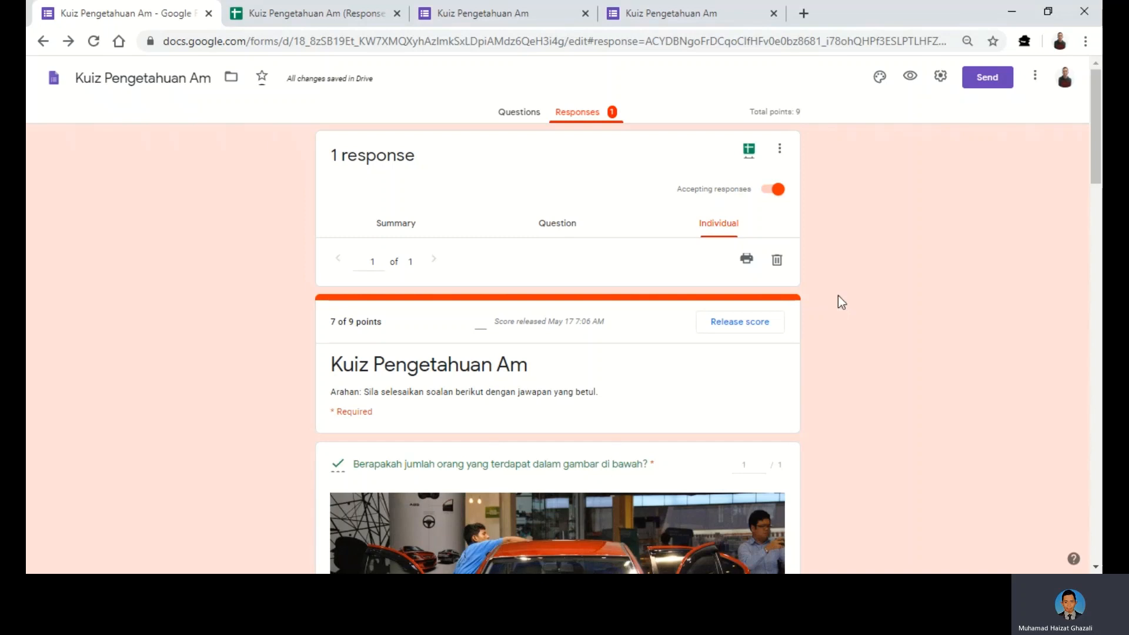
pyautogui.scroll(-3, 842, 302)
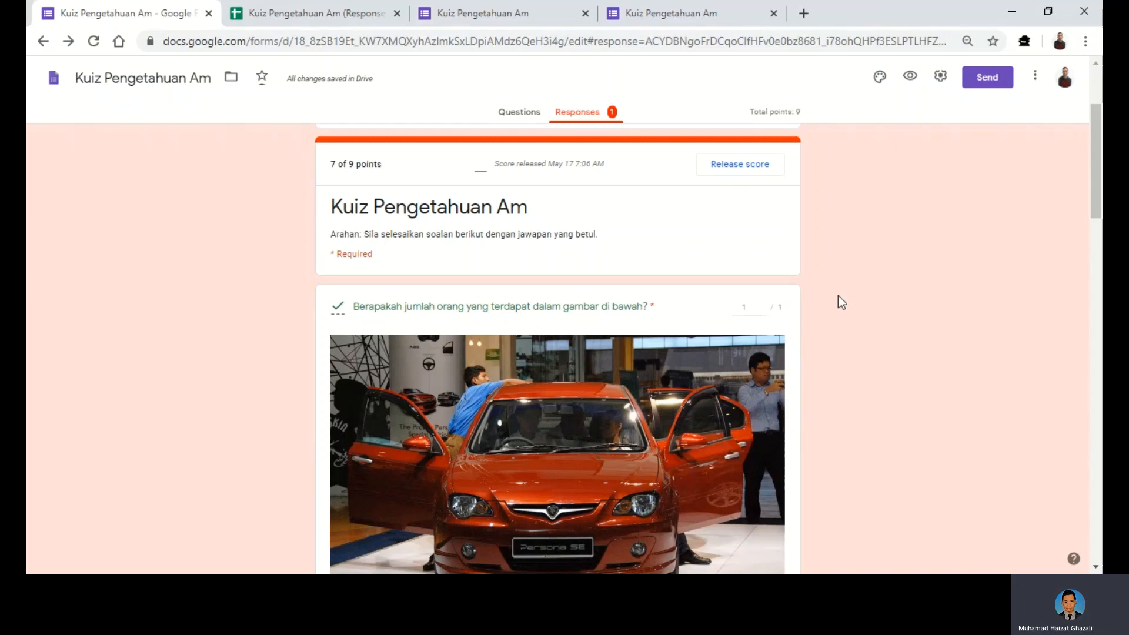
pyautogui.scroll(-1, 842, 302)
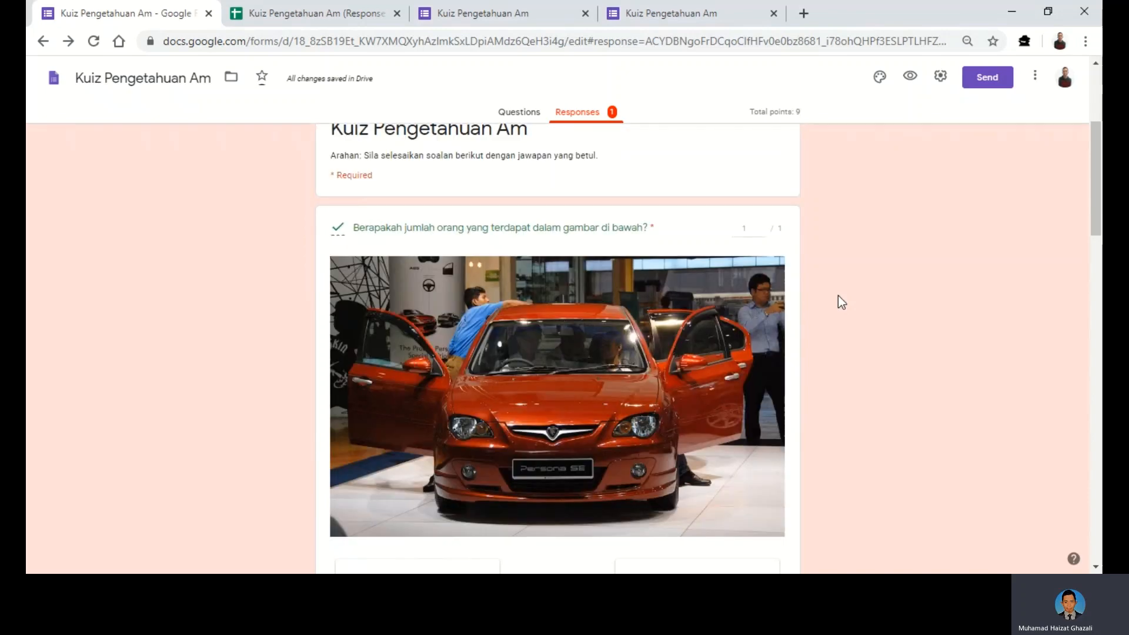
pyautogui.scroll(2, 839, 296)
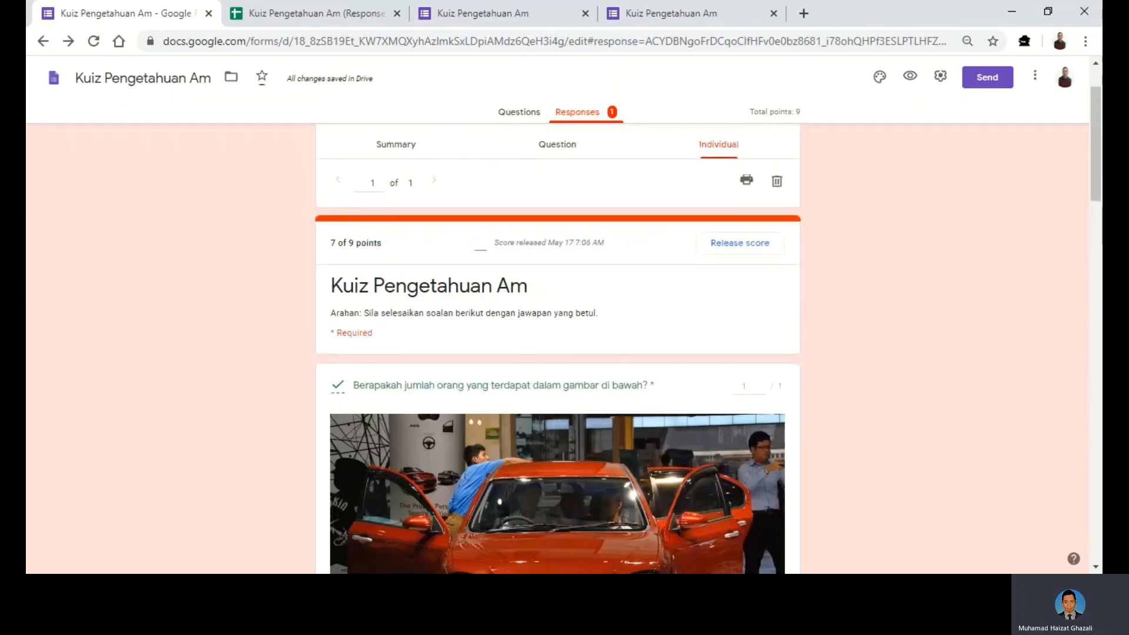